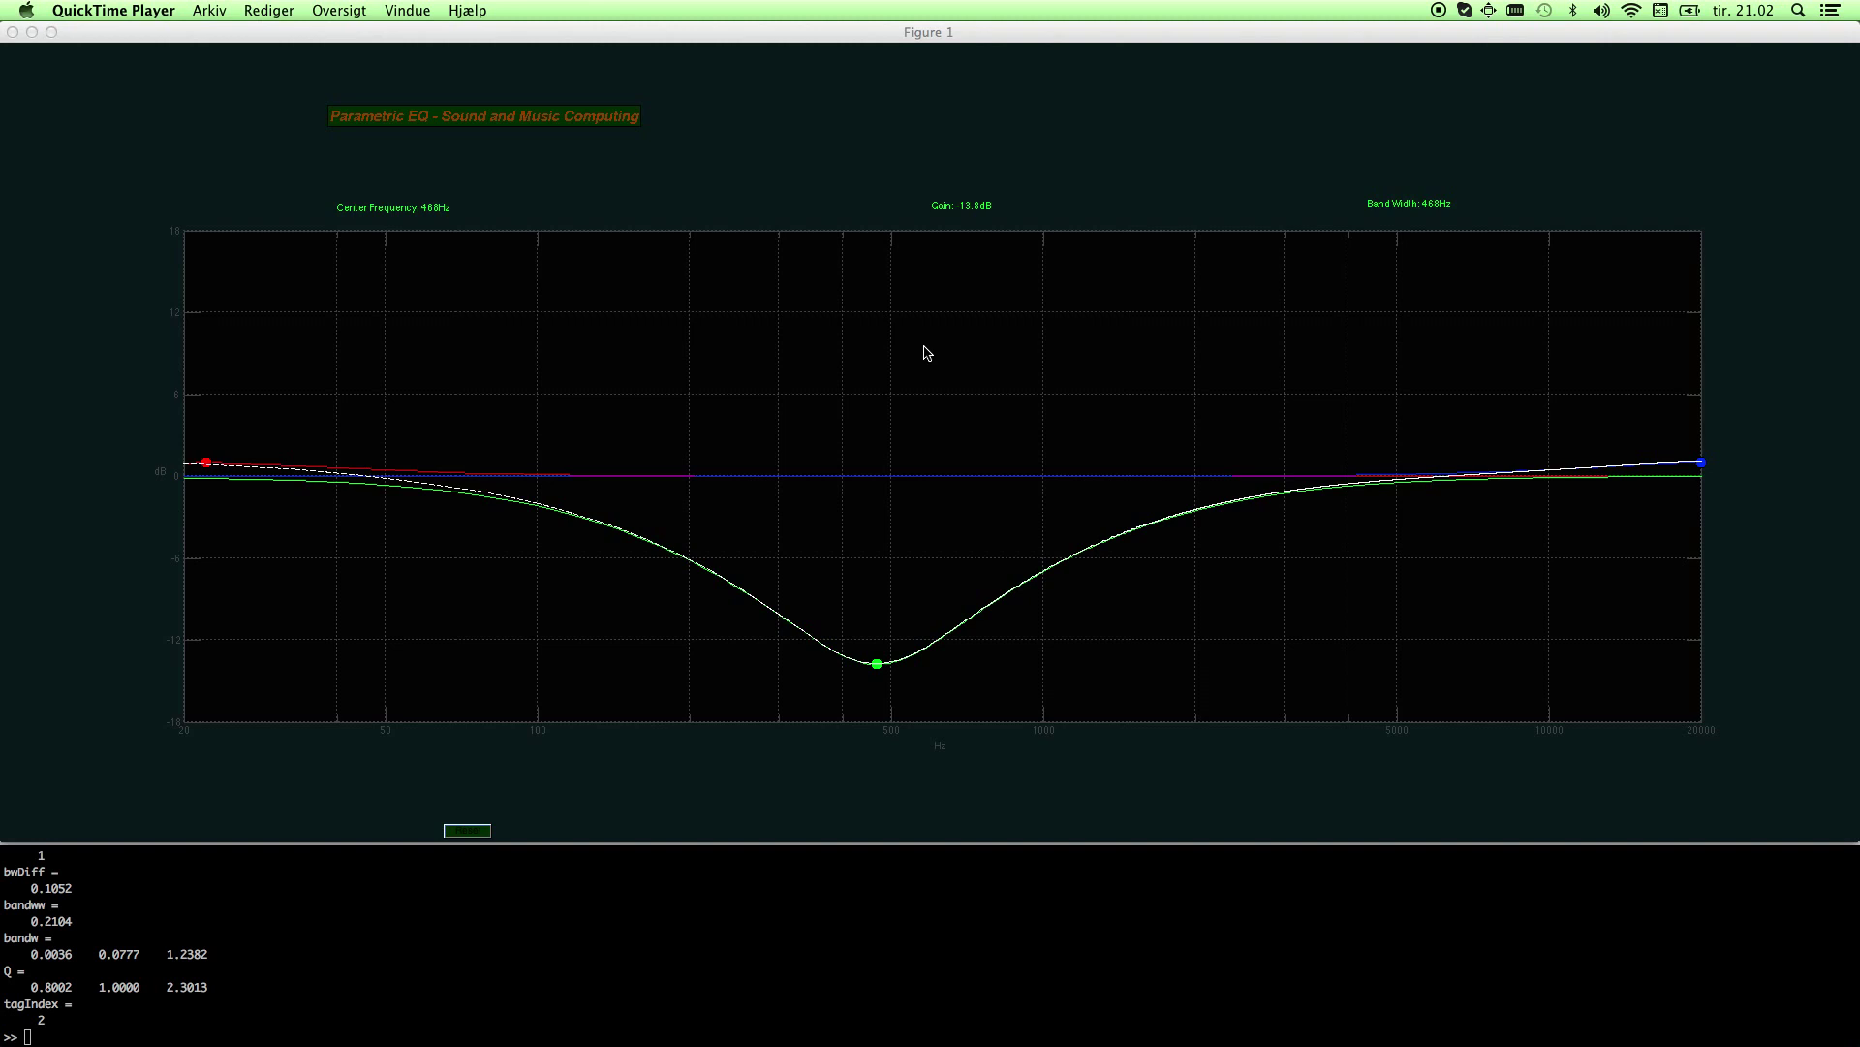
# Boost the low-shelf and high-shelf gains, and drag the mid band to a new position.
pyautogui.click(206, 465)
pyautogui.moveTo(208, 465); pyautogui.dragTo(166, 356)
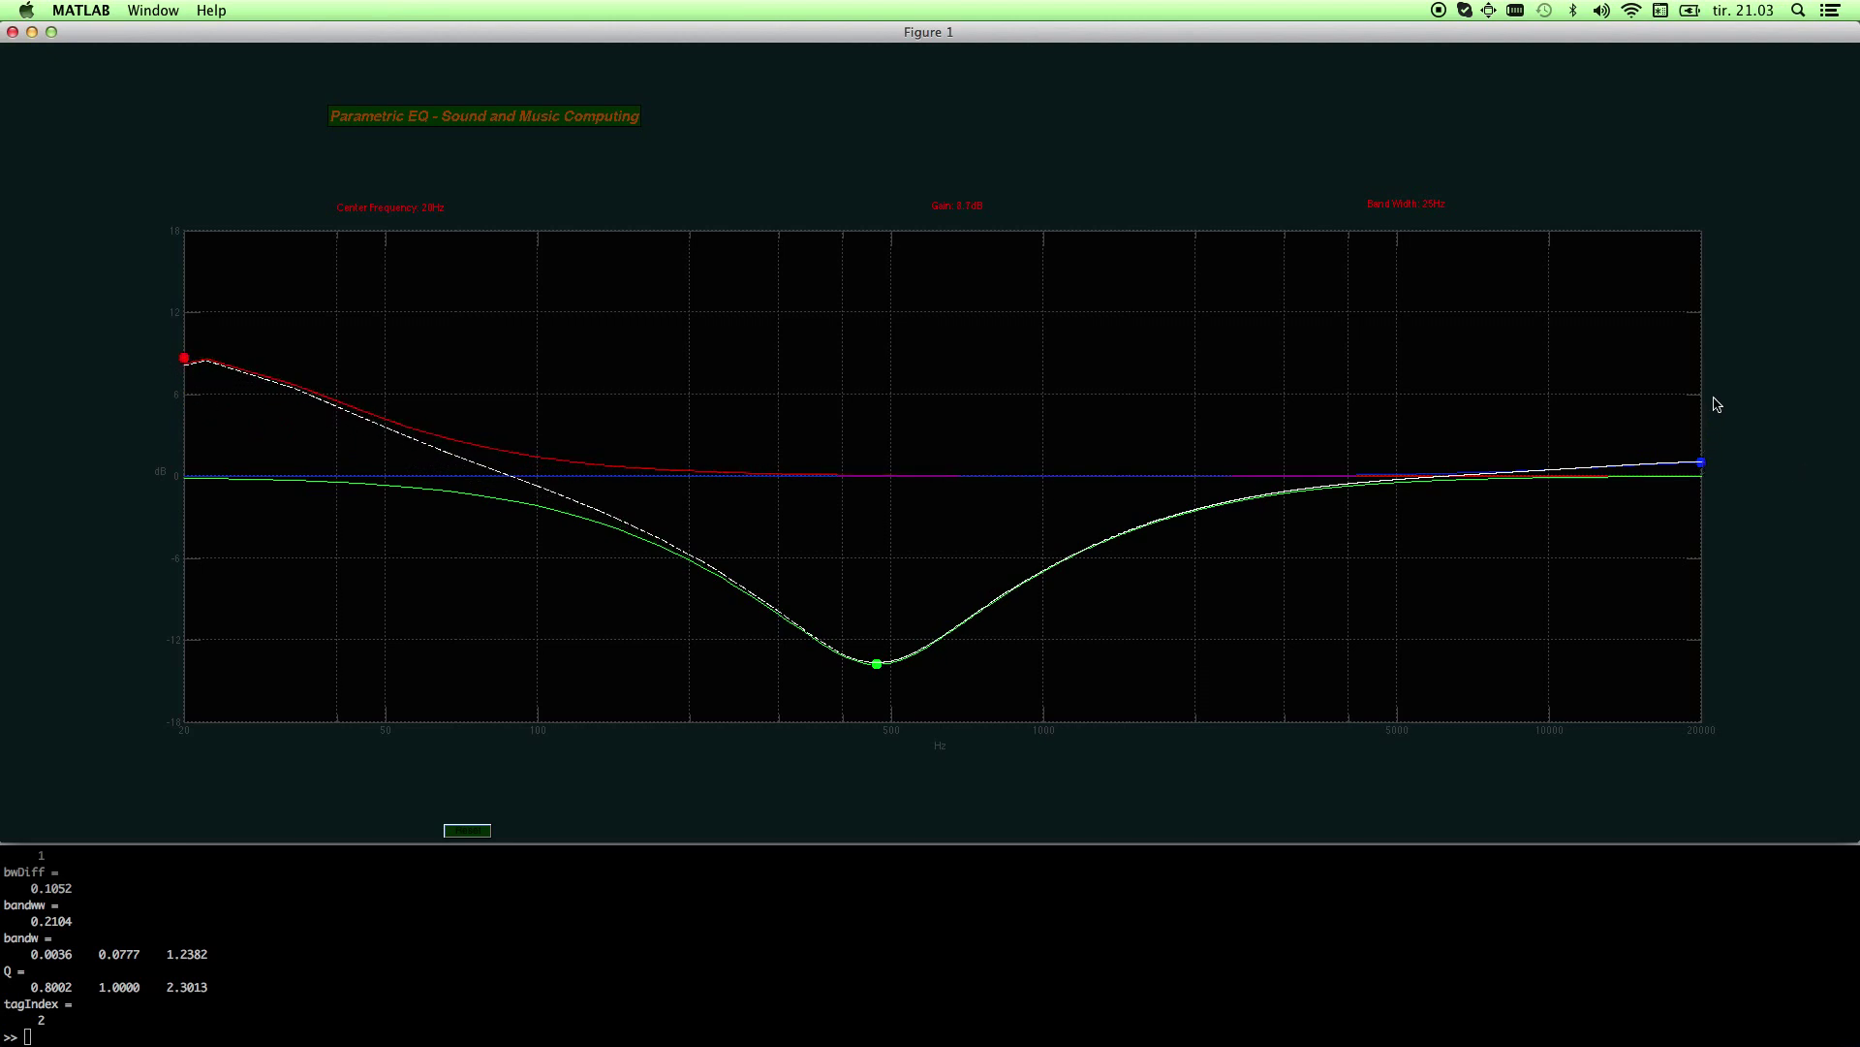
pyautogui.moveTo(1704, 463); pyautogui.dragTo(1704, 373)
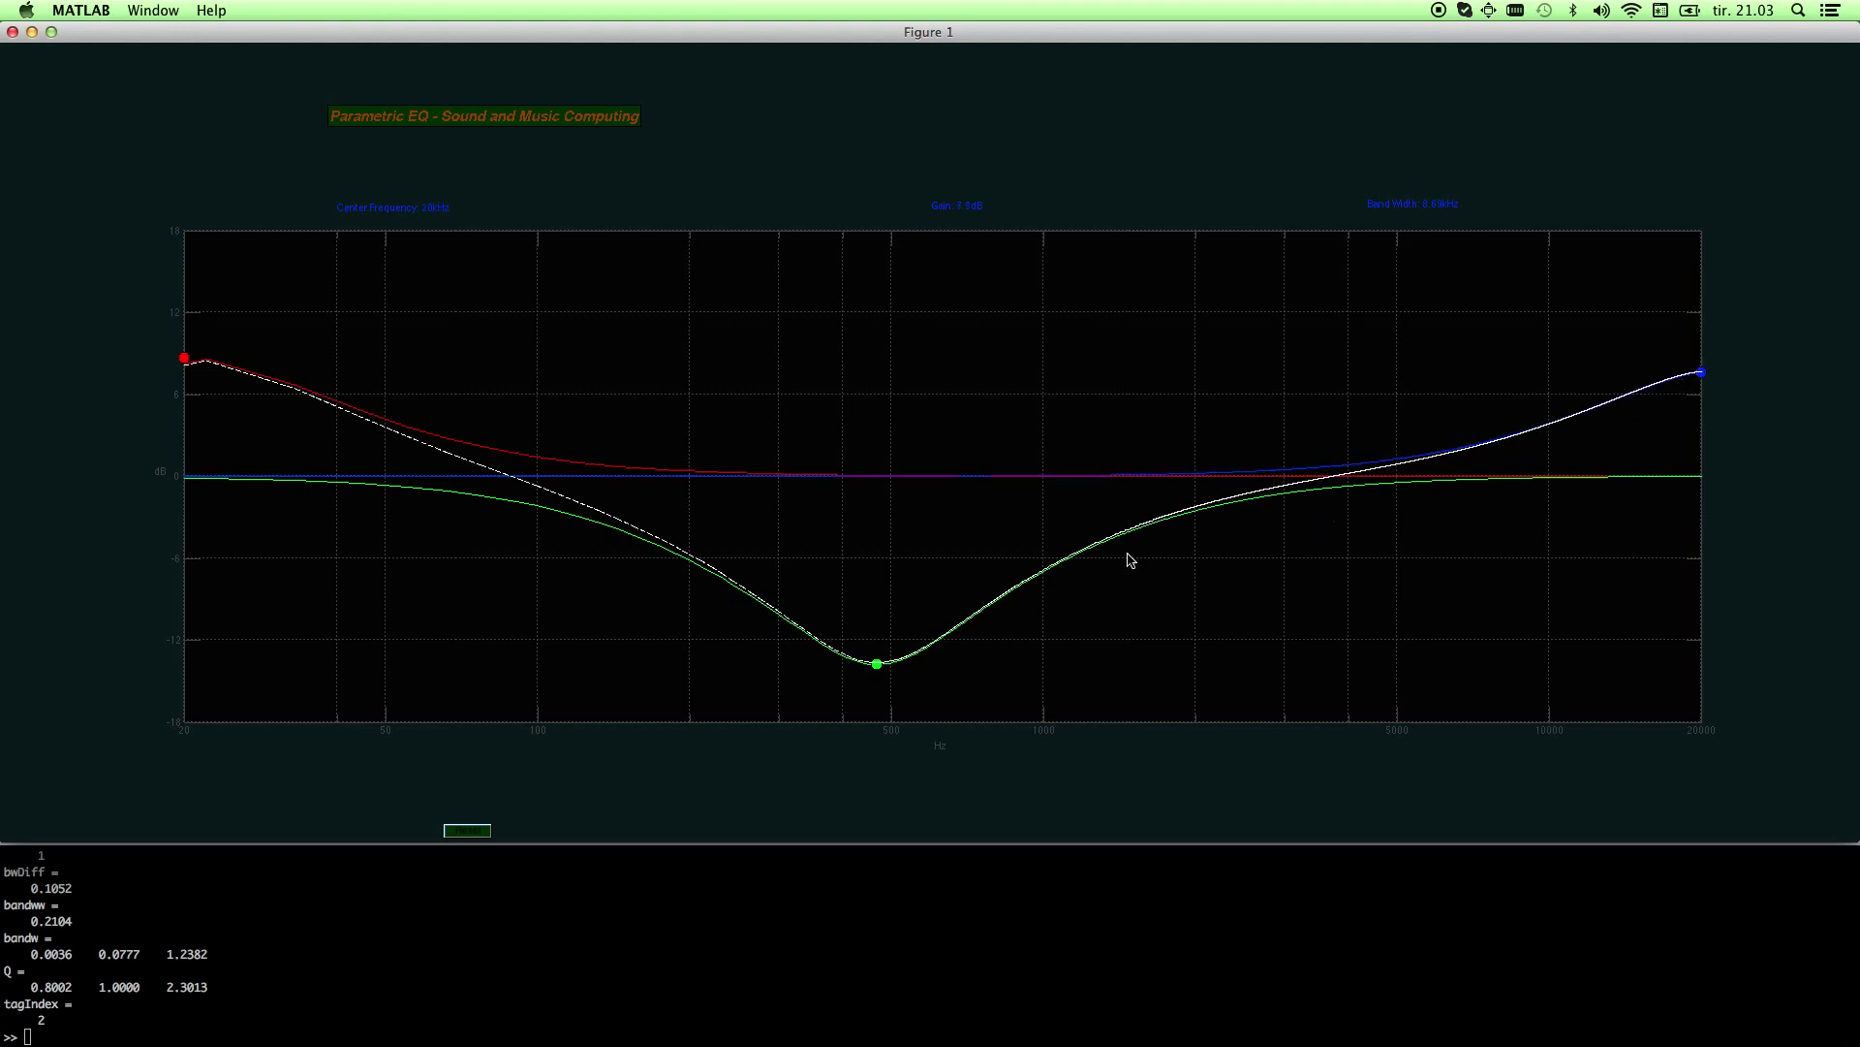
pyautogui.moveTo(878, 664); pyautogui.dragTo(807, 332)
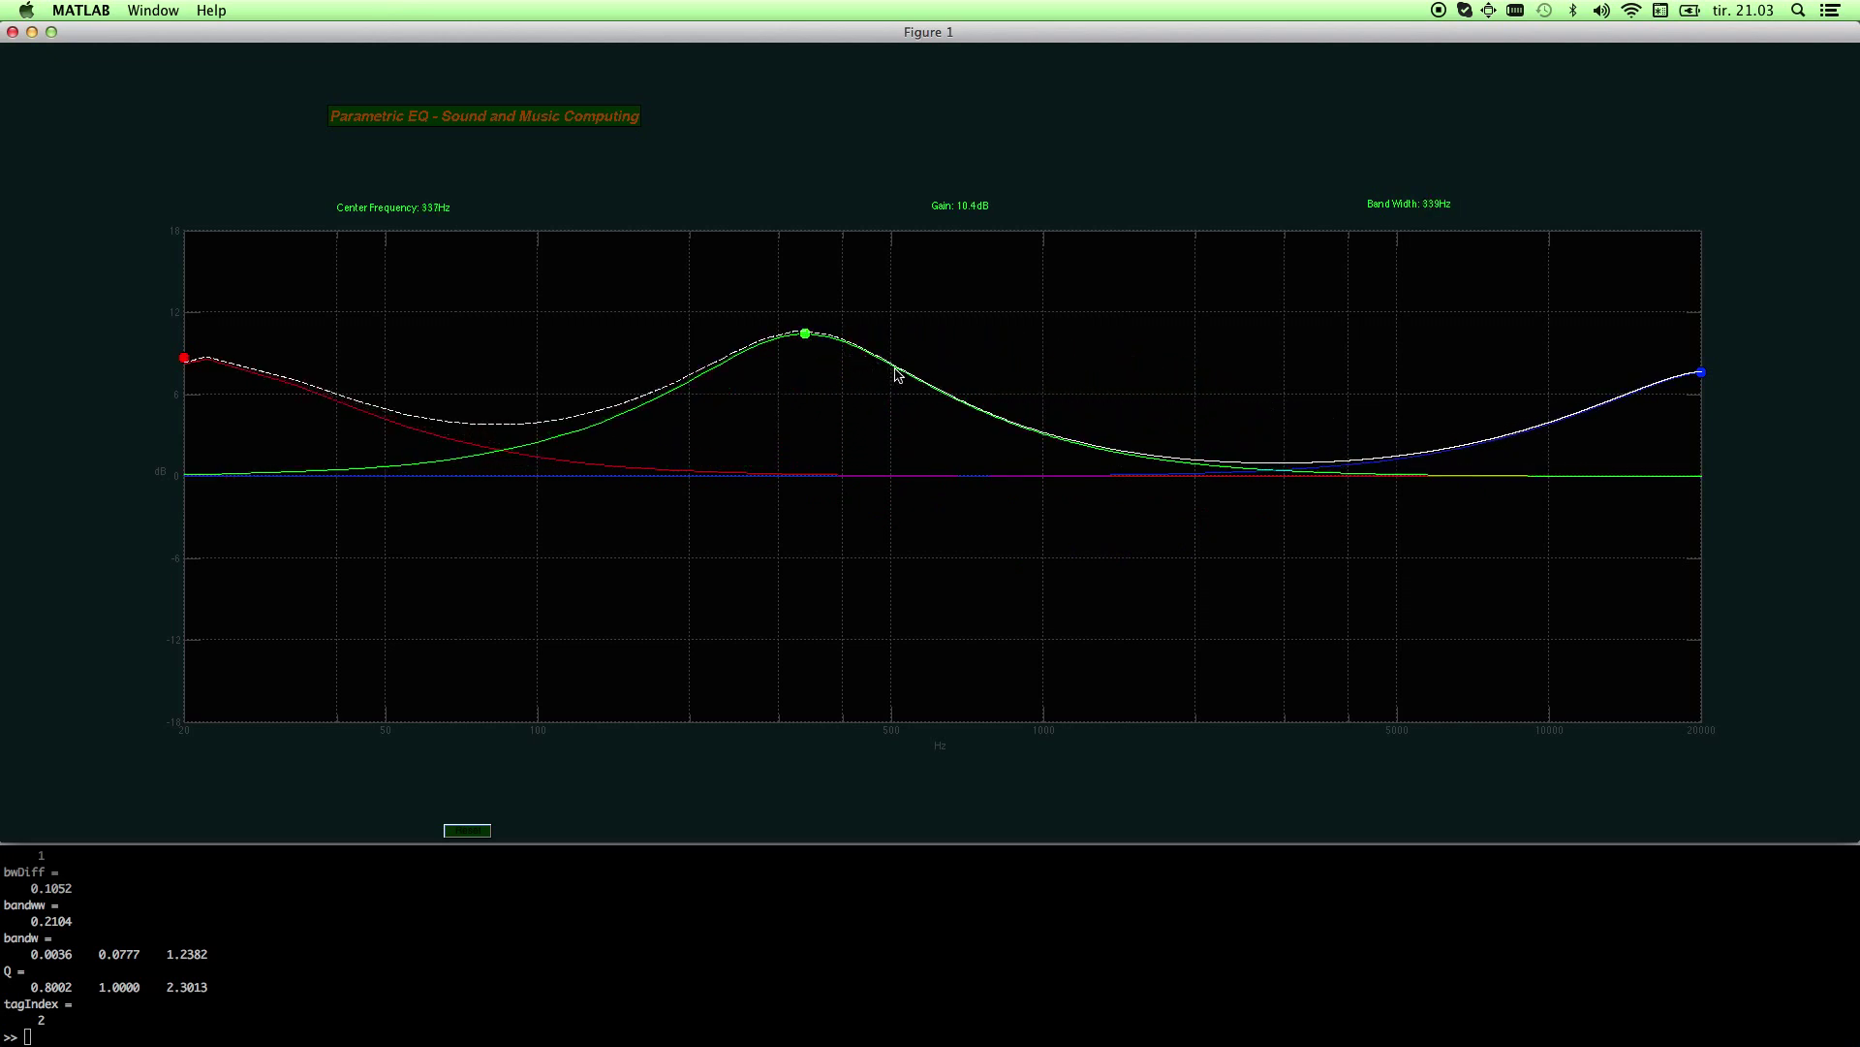
# Narrow the mid band into a cut near 268 Hz, fine-tune both shelf gains, and bring the presentation PDF onscreen.
pyautogui.moveTo(902, 376); pyautogui.dragTo(756, 635)
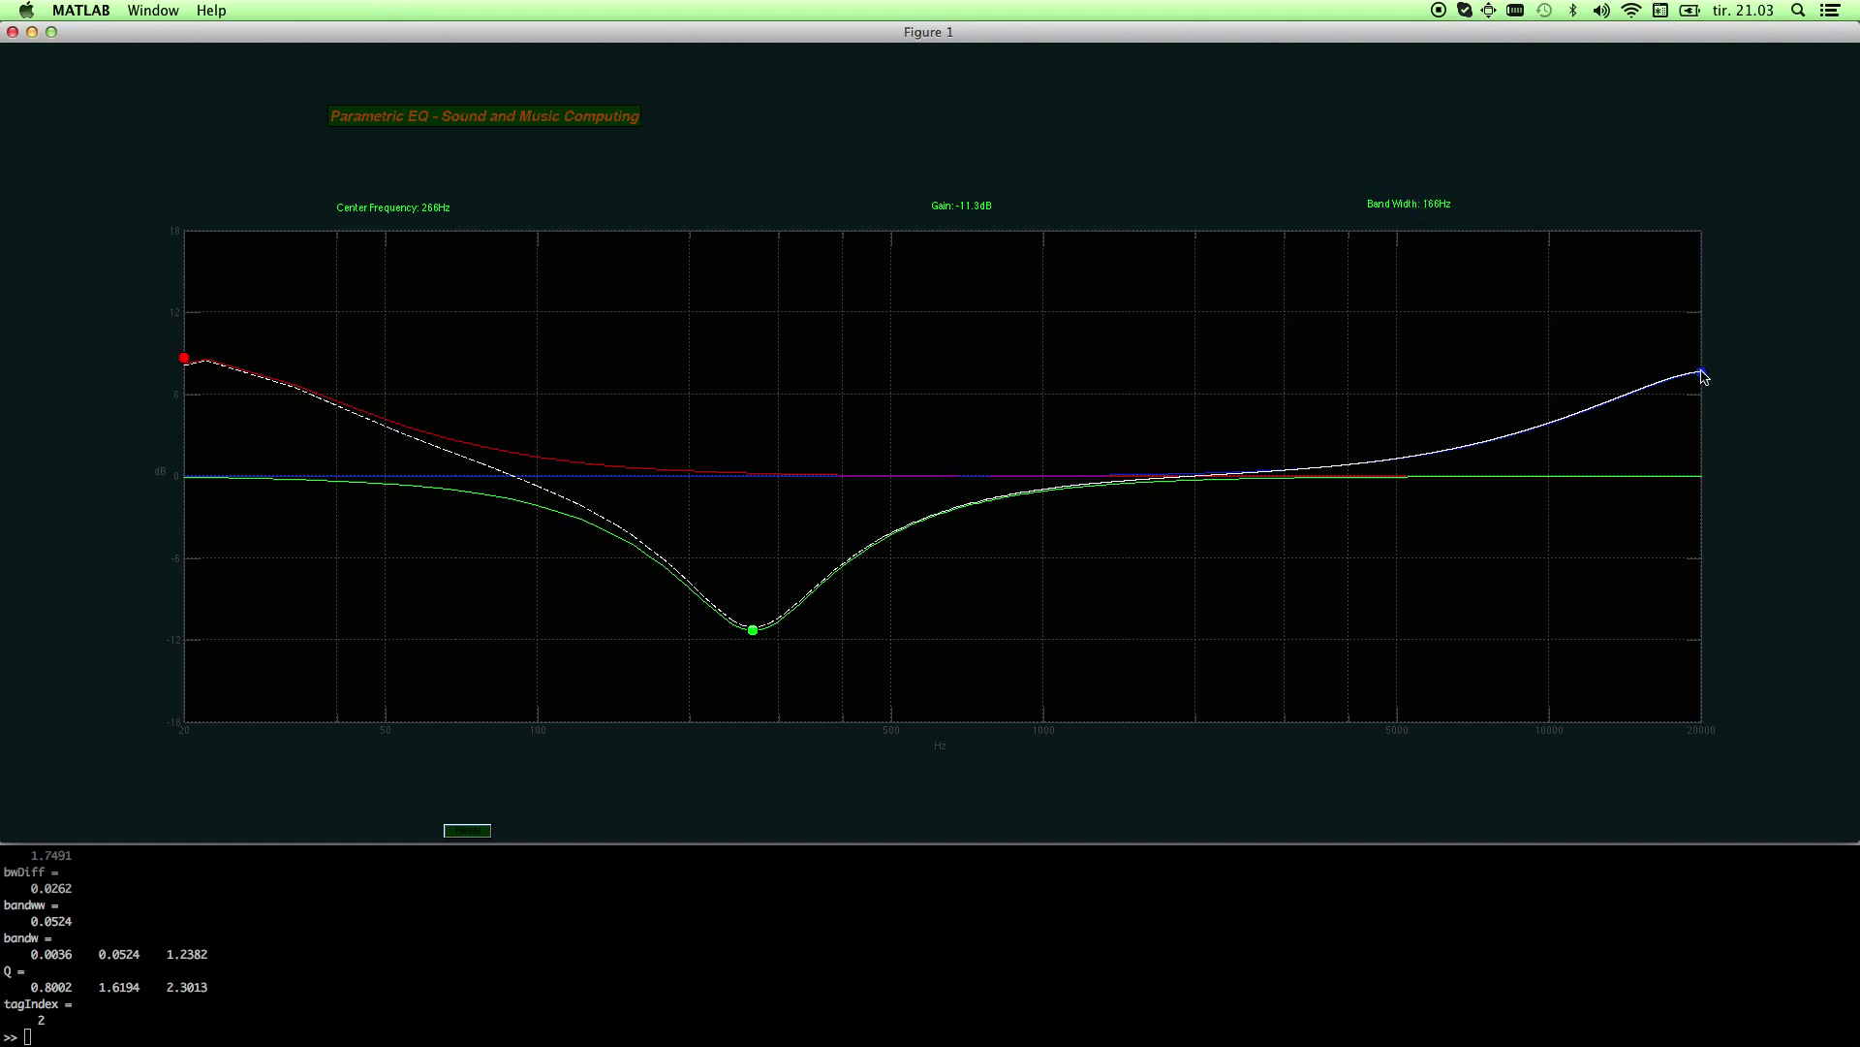
pyautogui.moveTo(1706, 376); pyautogui.dragTo(1698, 394)
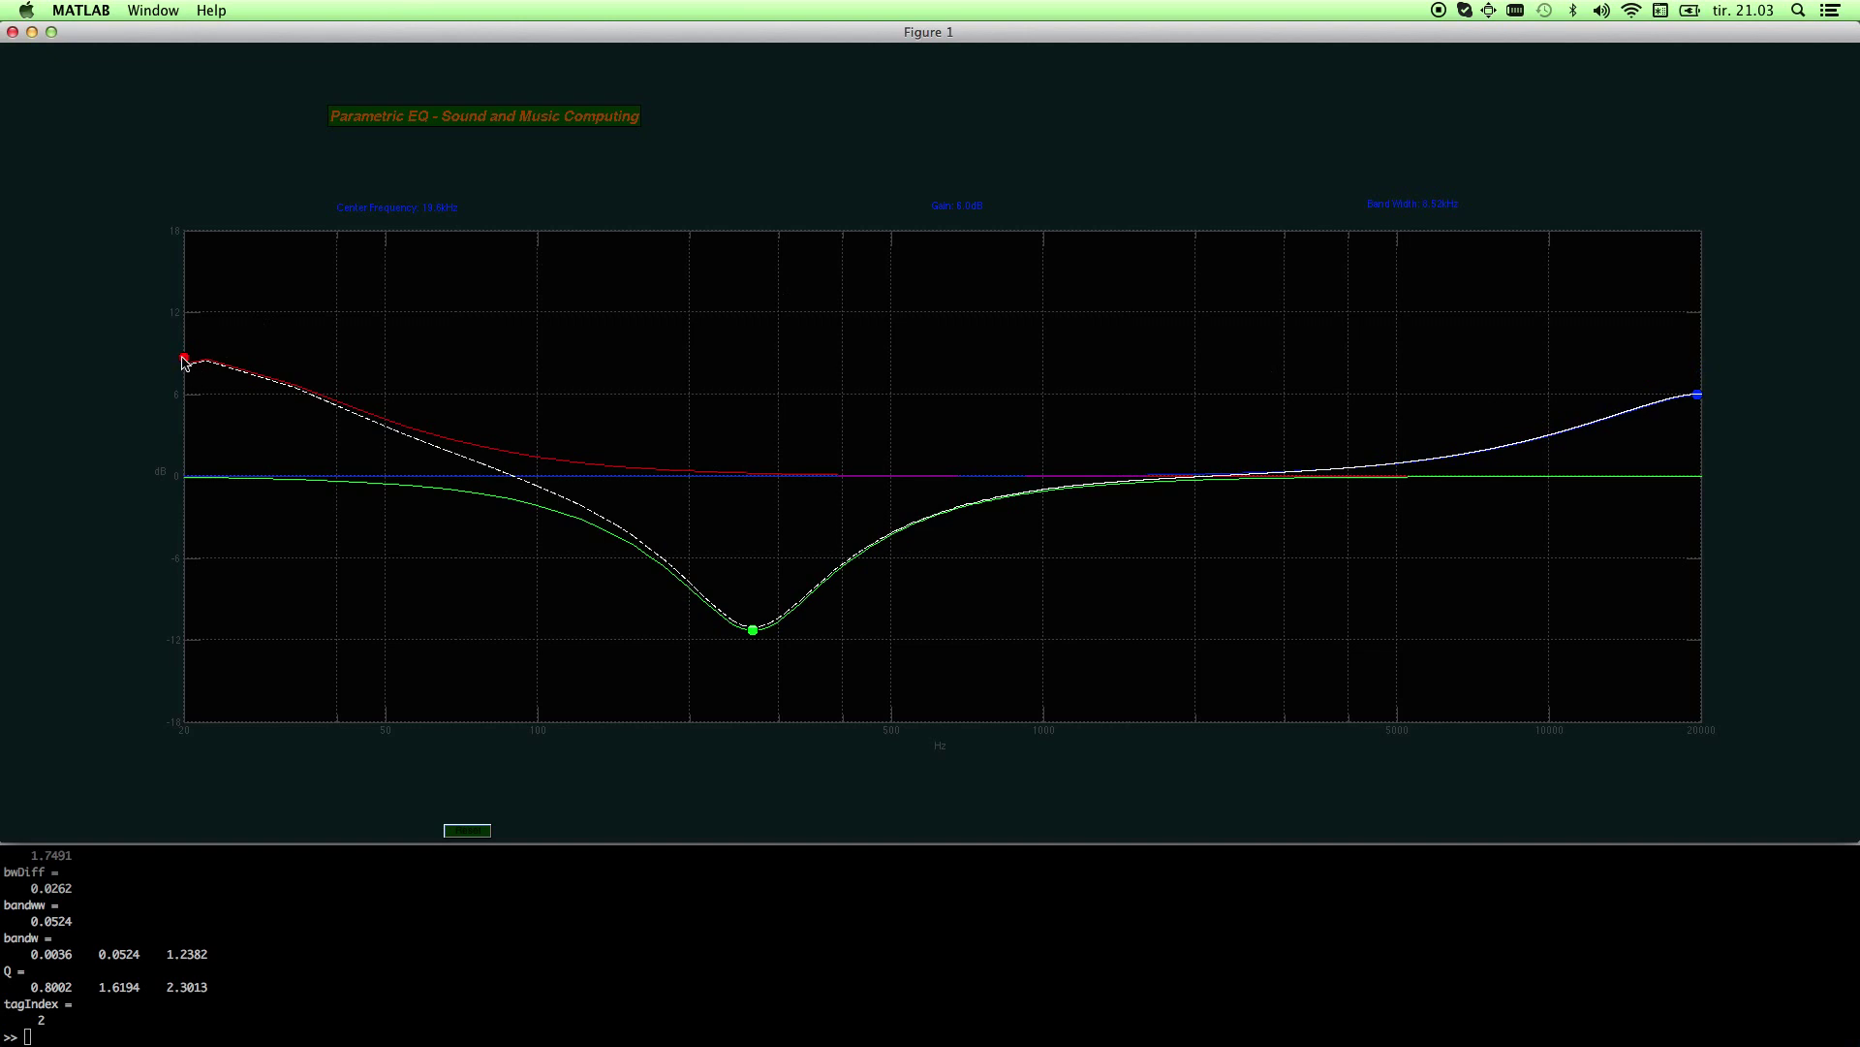
pyautogui.moveTo(184, 360)
pyautogui.mouseDown()
pyautogui.moveTo(233, 432)
pyautogui.moveTo(184, 355)
pyautogui.mouseUp()
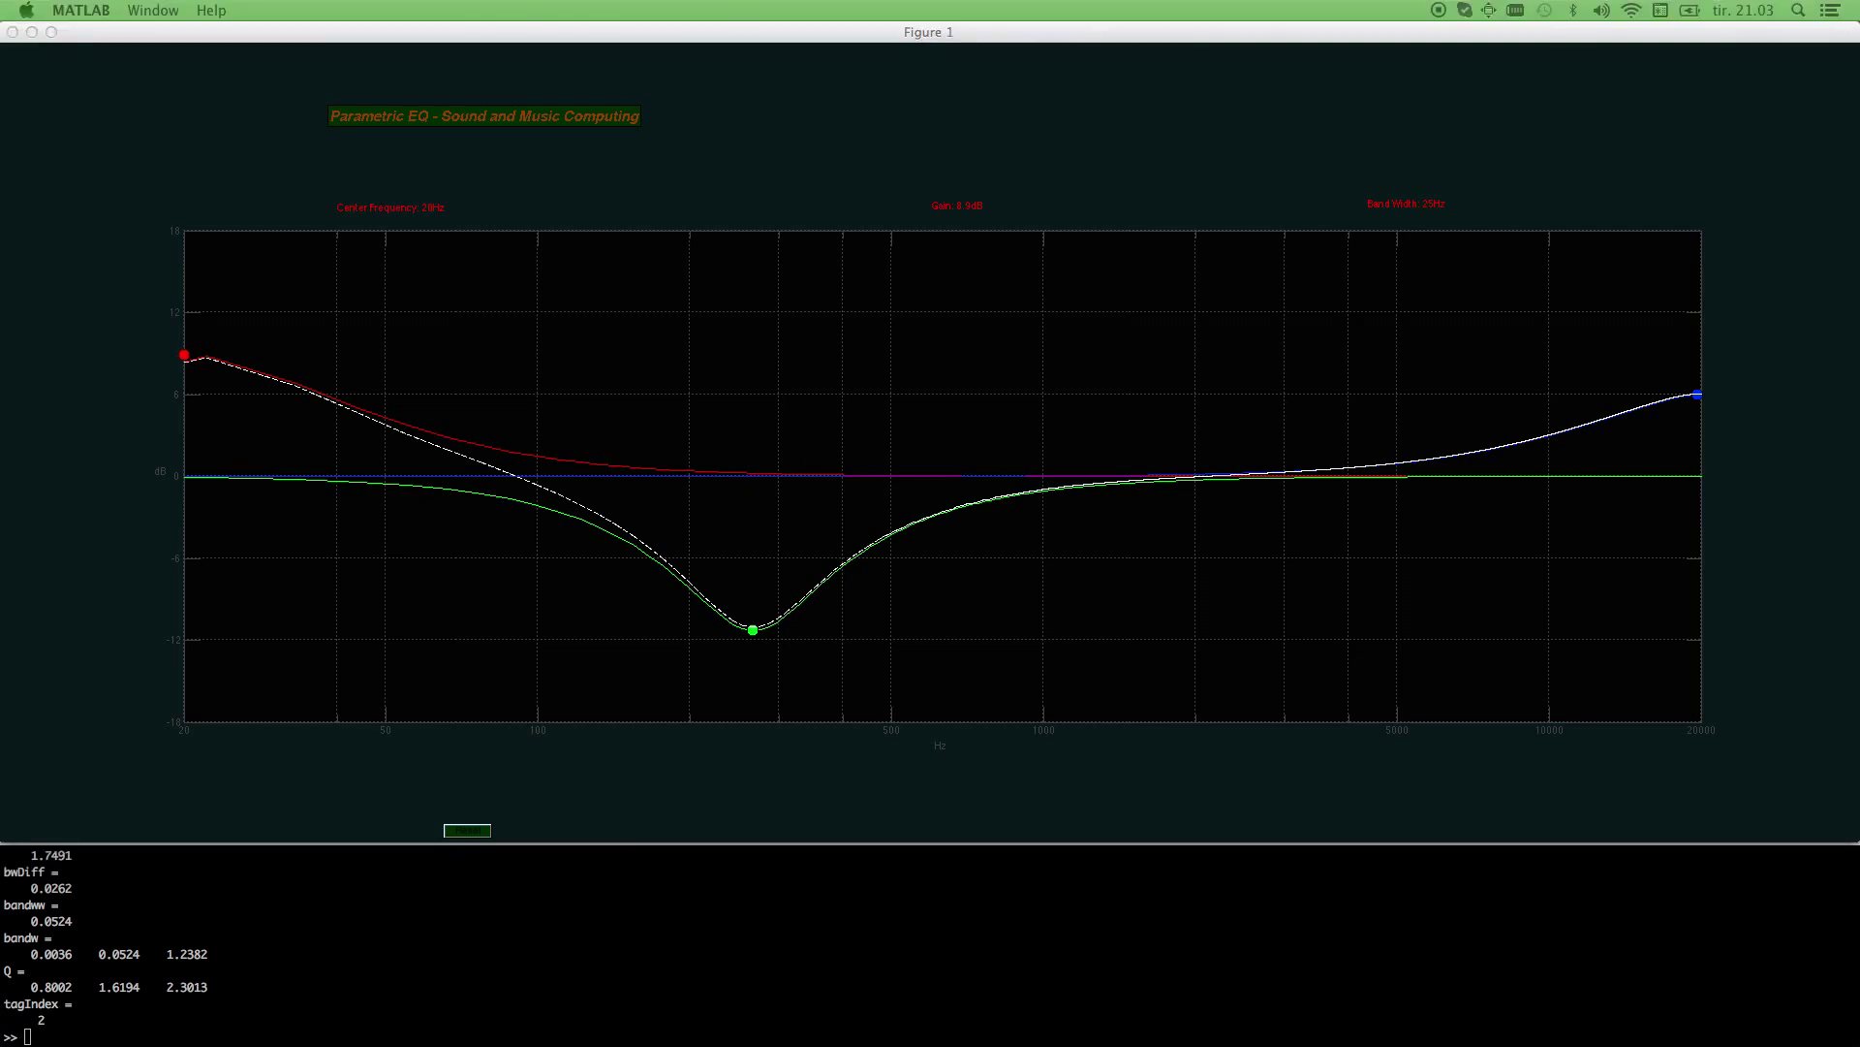
pyautogui.hotkey('ctrl', 'alt', 'Left')
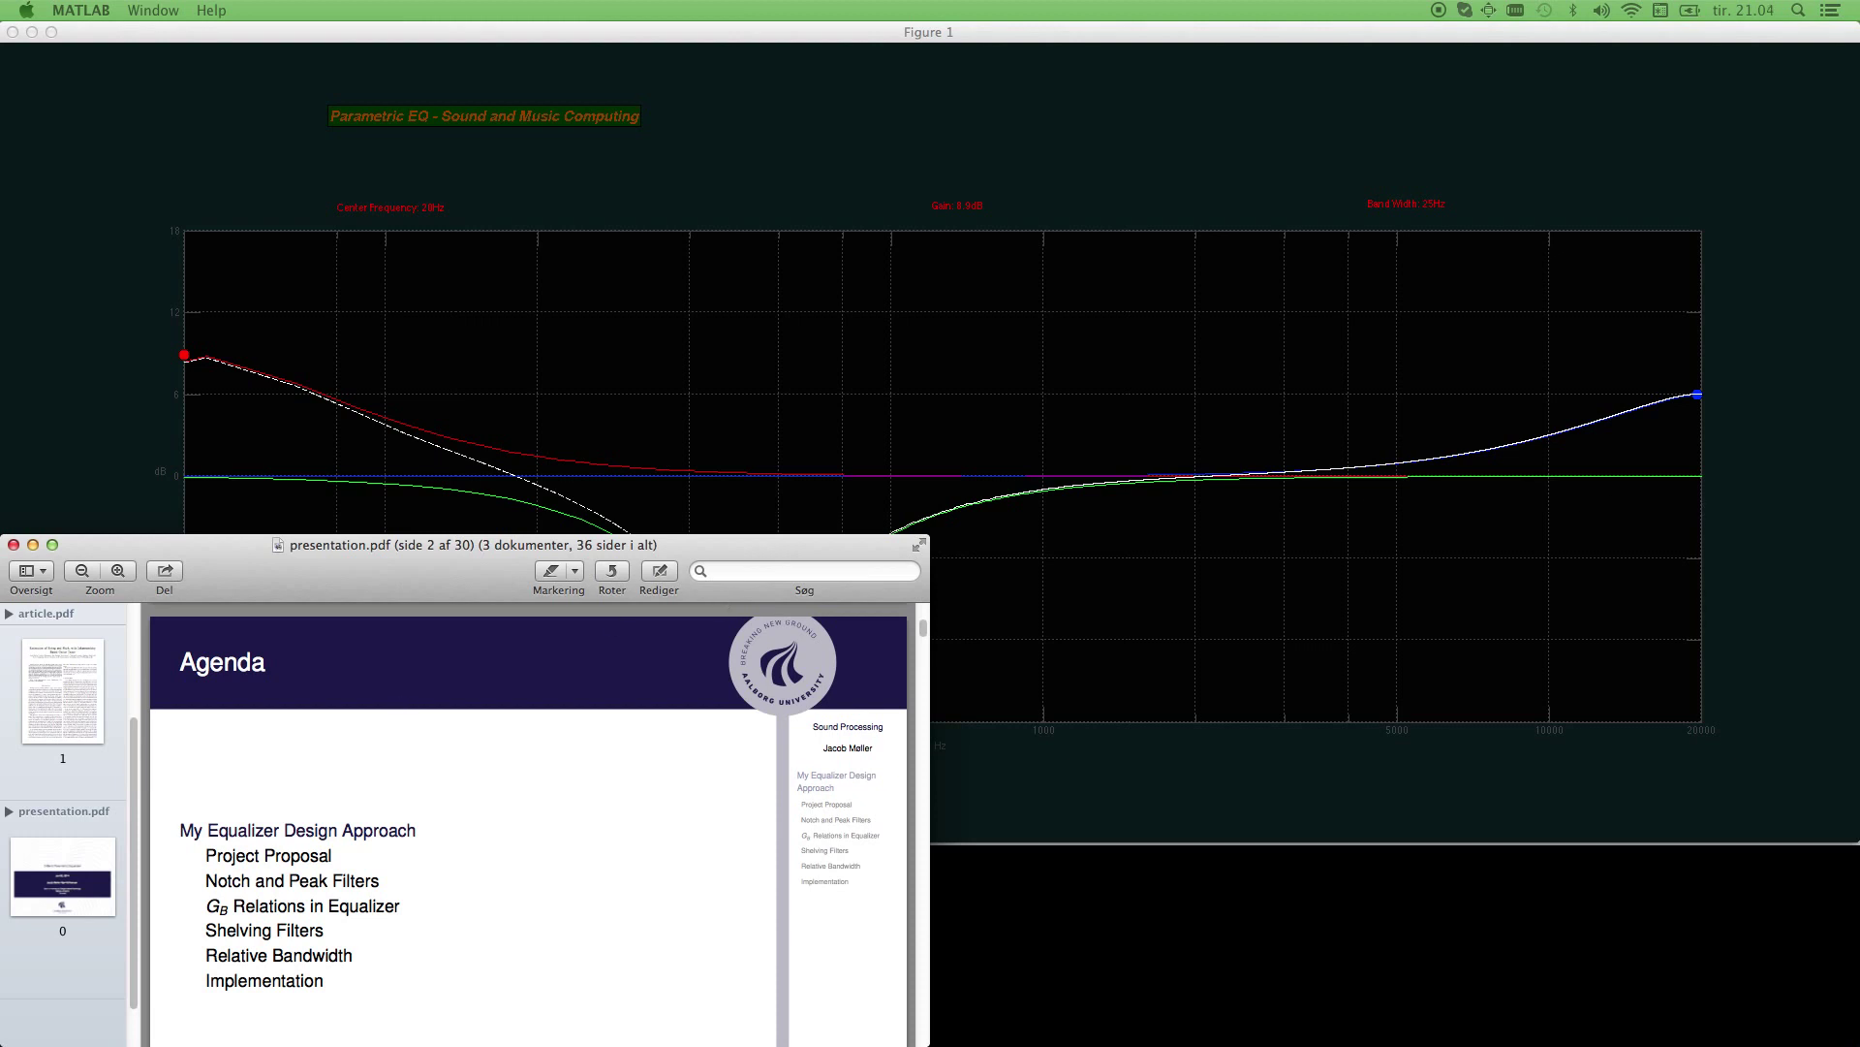
# Zoom the presentation.pdf window to full screen on the Agenda slide.
pyautogui.click(52, 543)
pyautogui.doubleClick(136, 548)
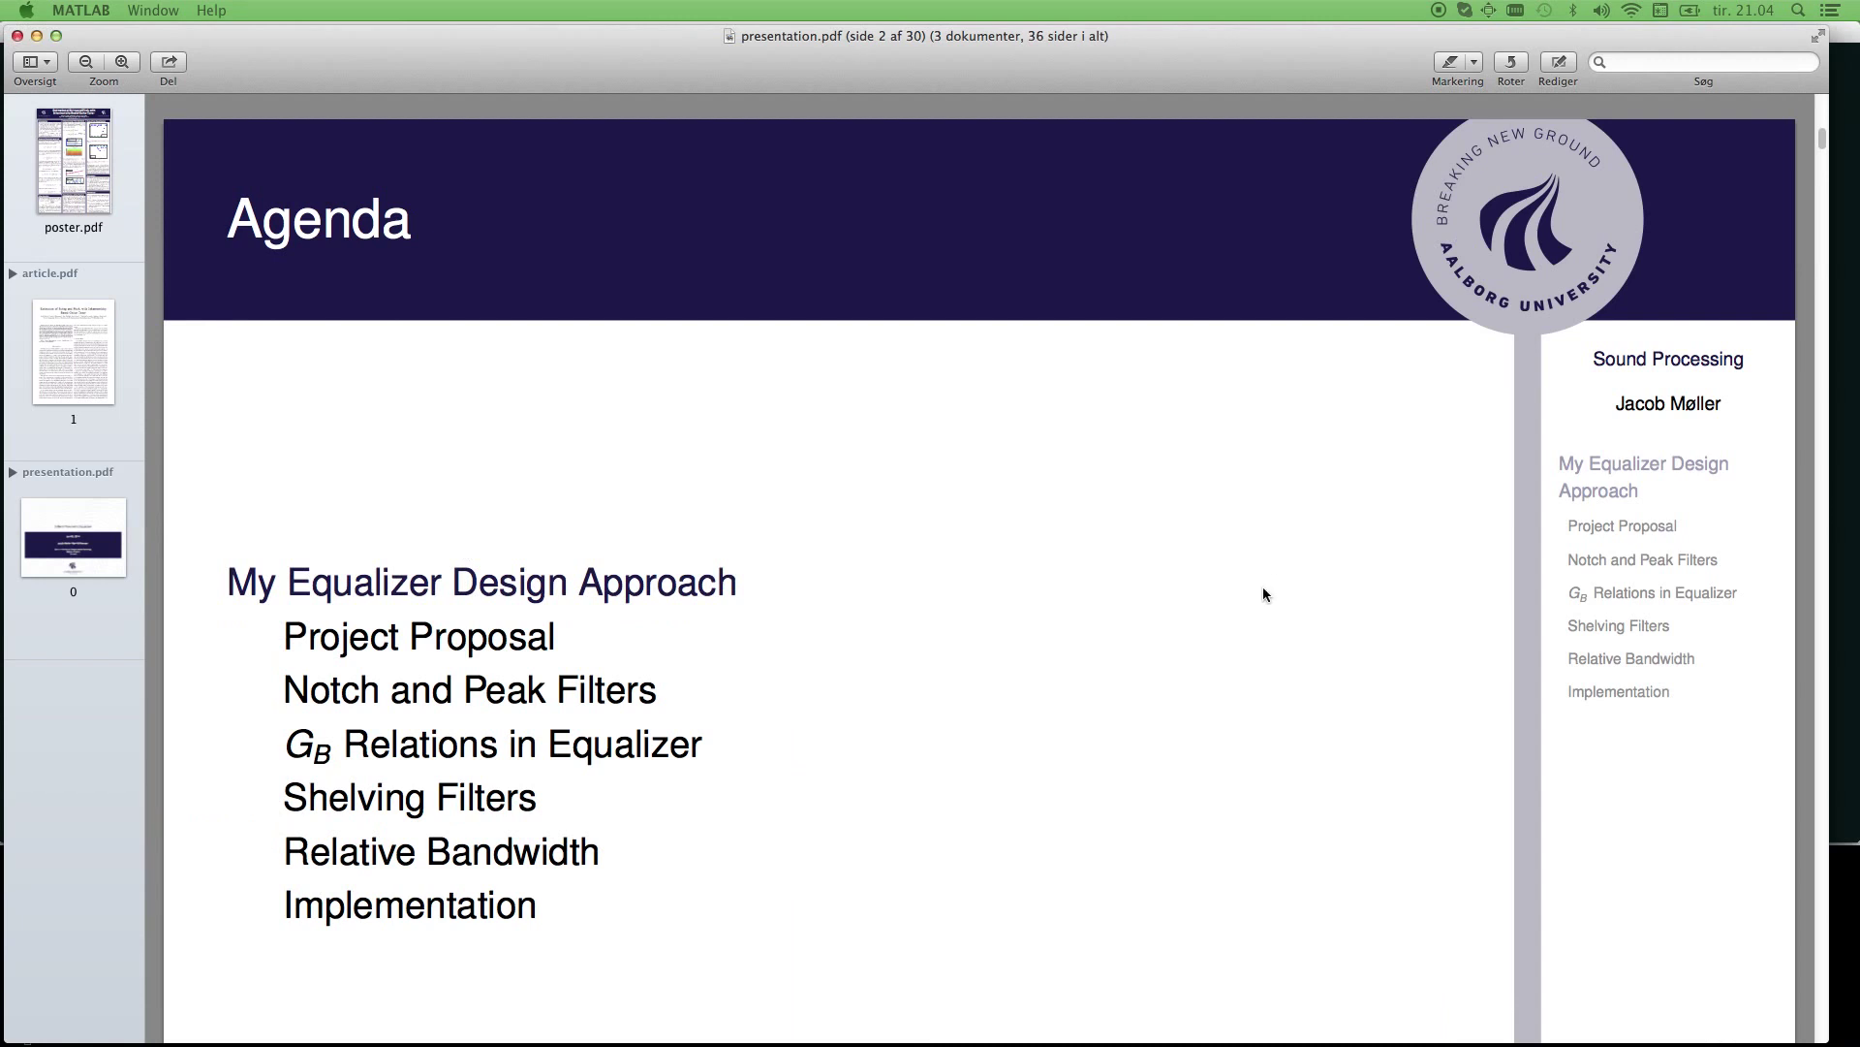
pyautogui.scroll(-3, 1262, 592)
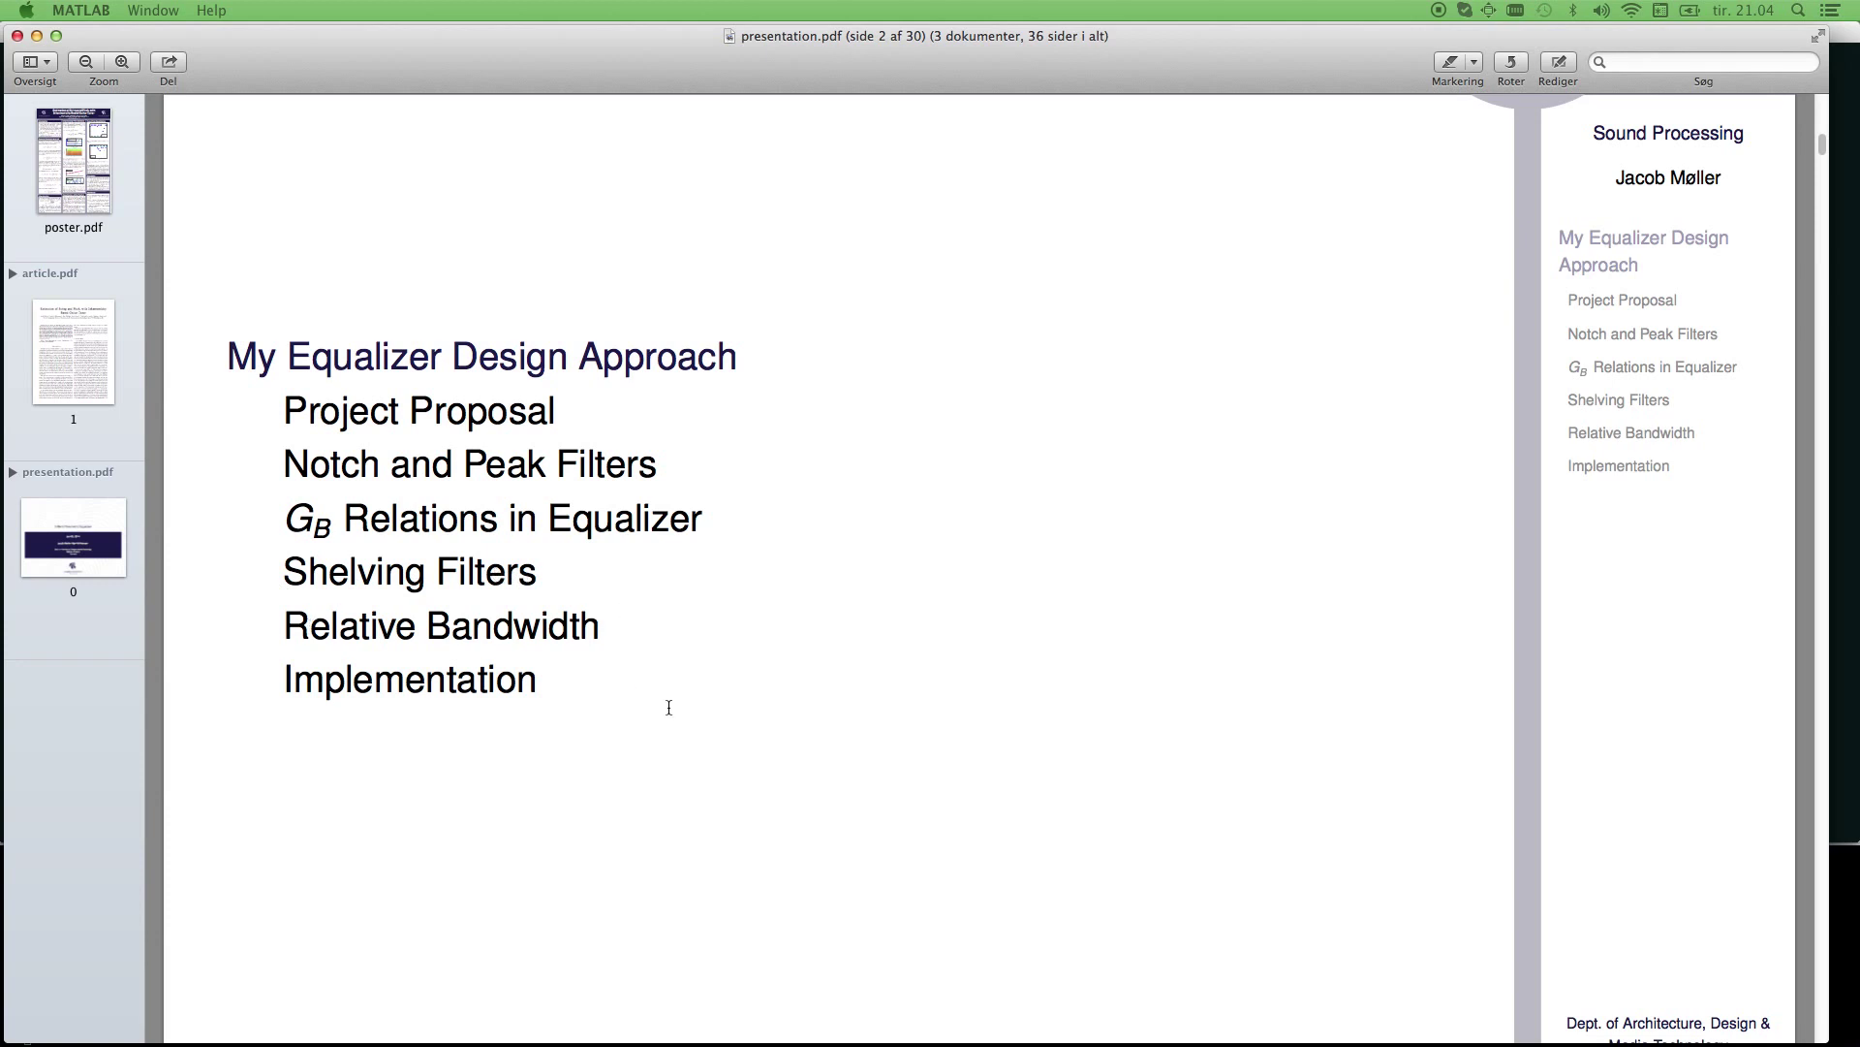
# Scroll through the Project Initialization slide and on to page 4's Heq(z) equation and parameters.
pyautogui.scroll(1, 668, 708)
pyautogui.scroll(-10, 675, 710)
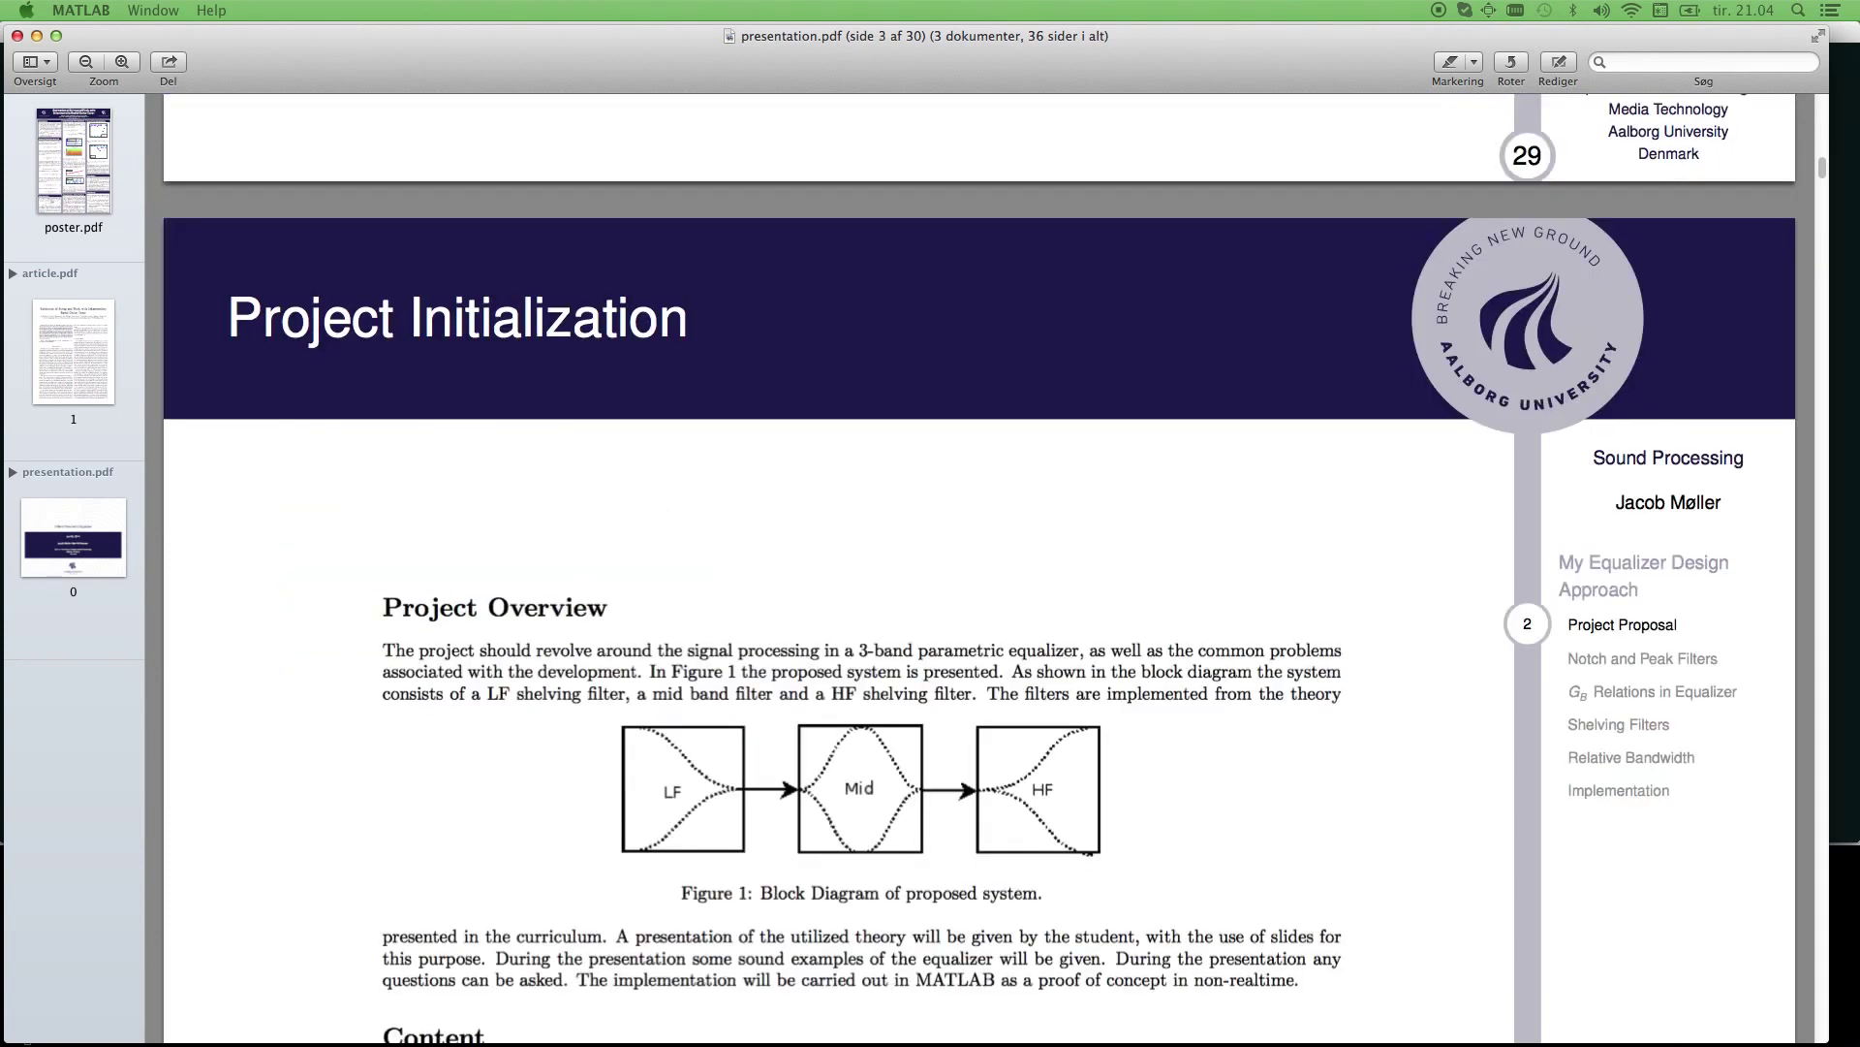
pyautogui.scroll(-3, 726, 722)
pyautogui.scroll(-3, 727, 721)
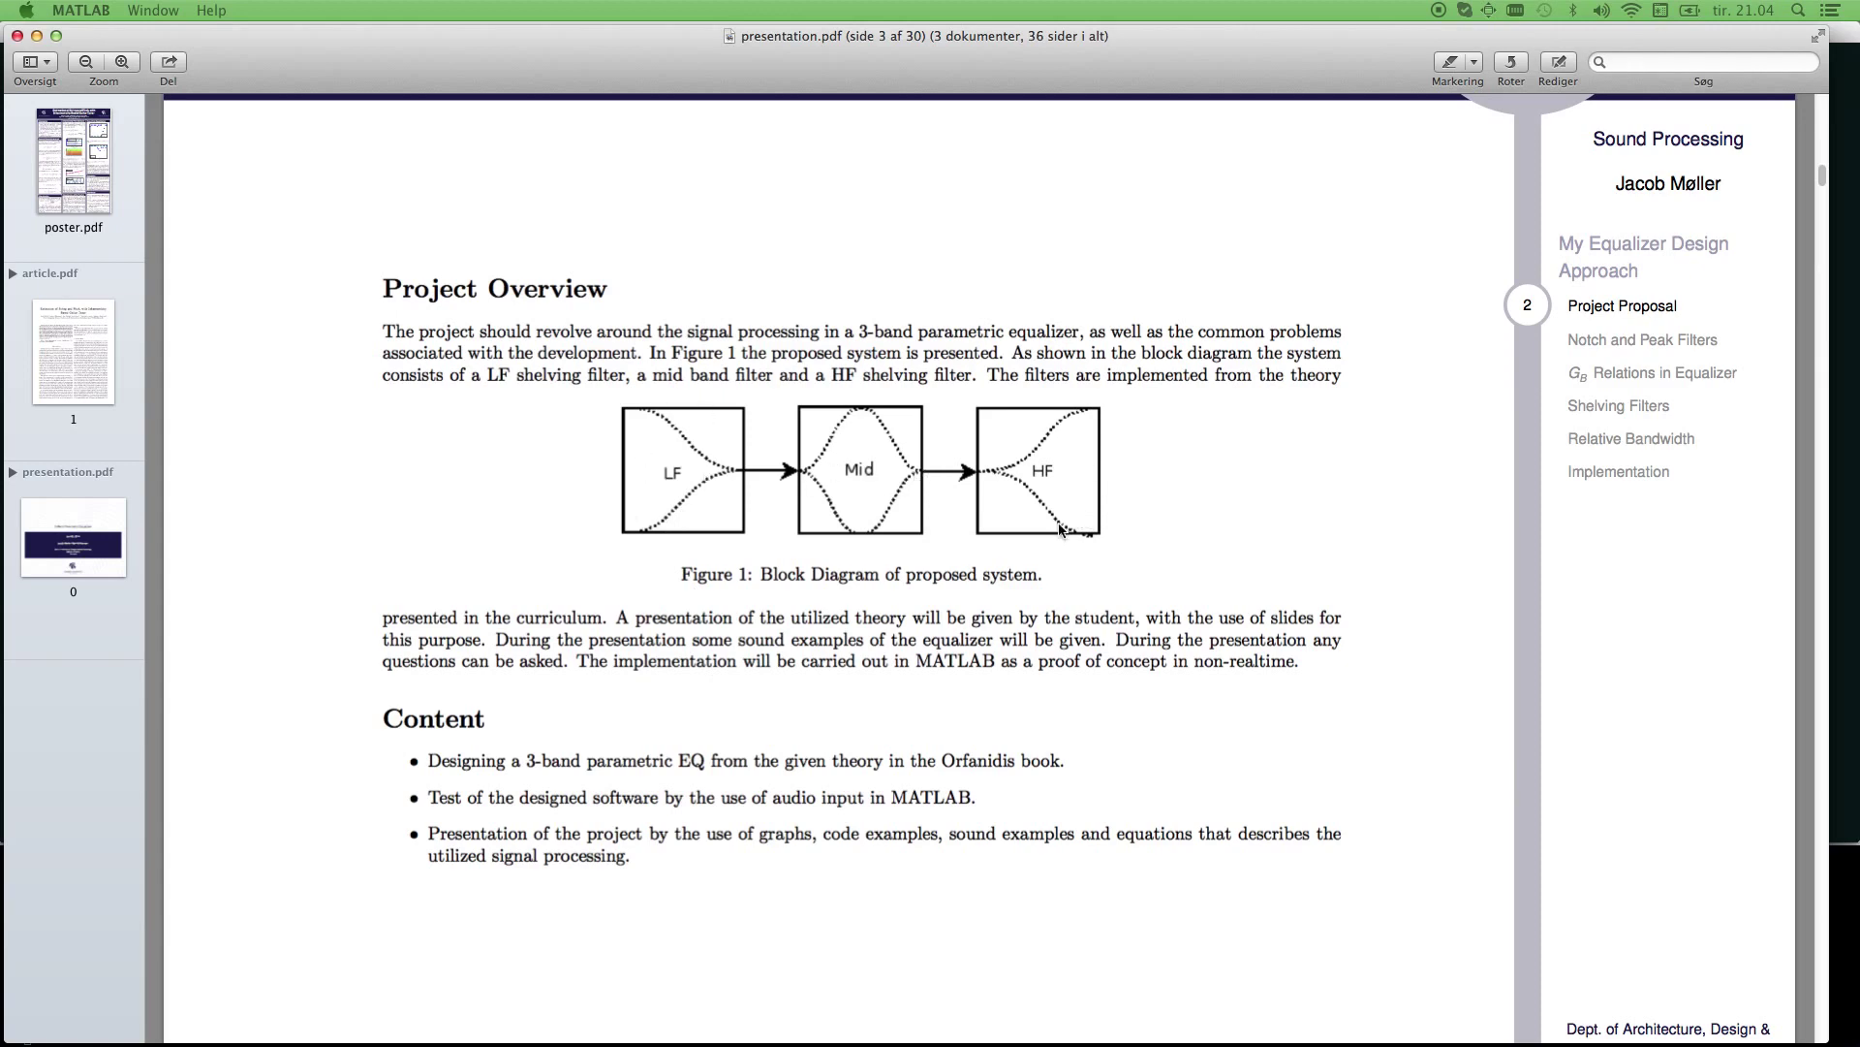
pyautogui.press('pagedown')
pyautogui.scroll(-5, 995, 580)
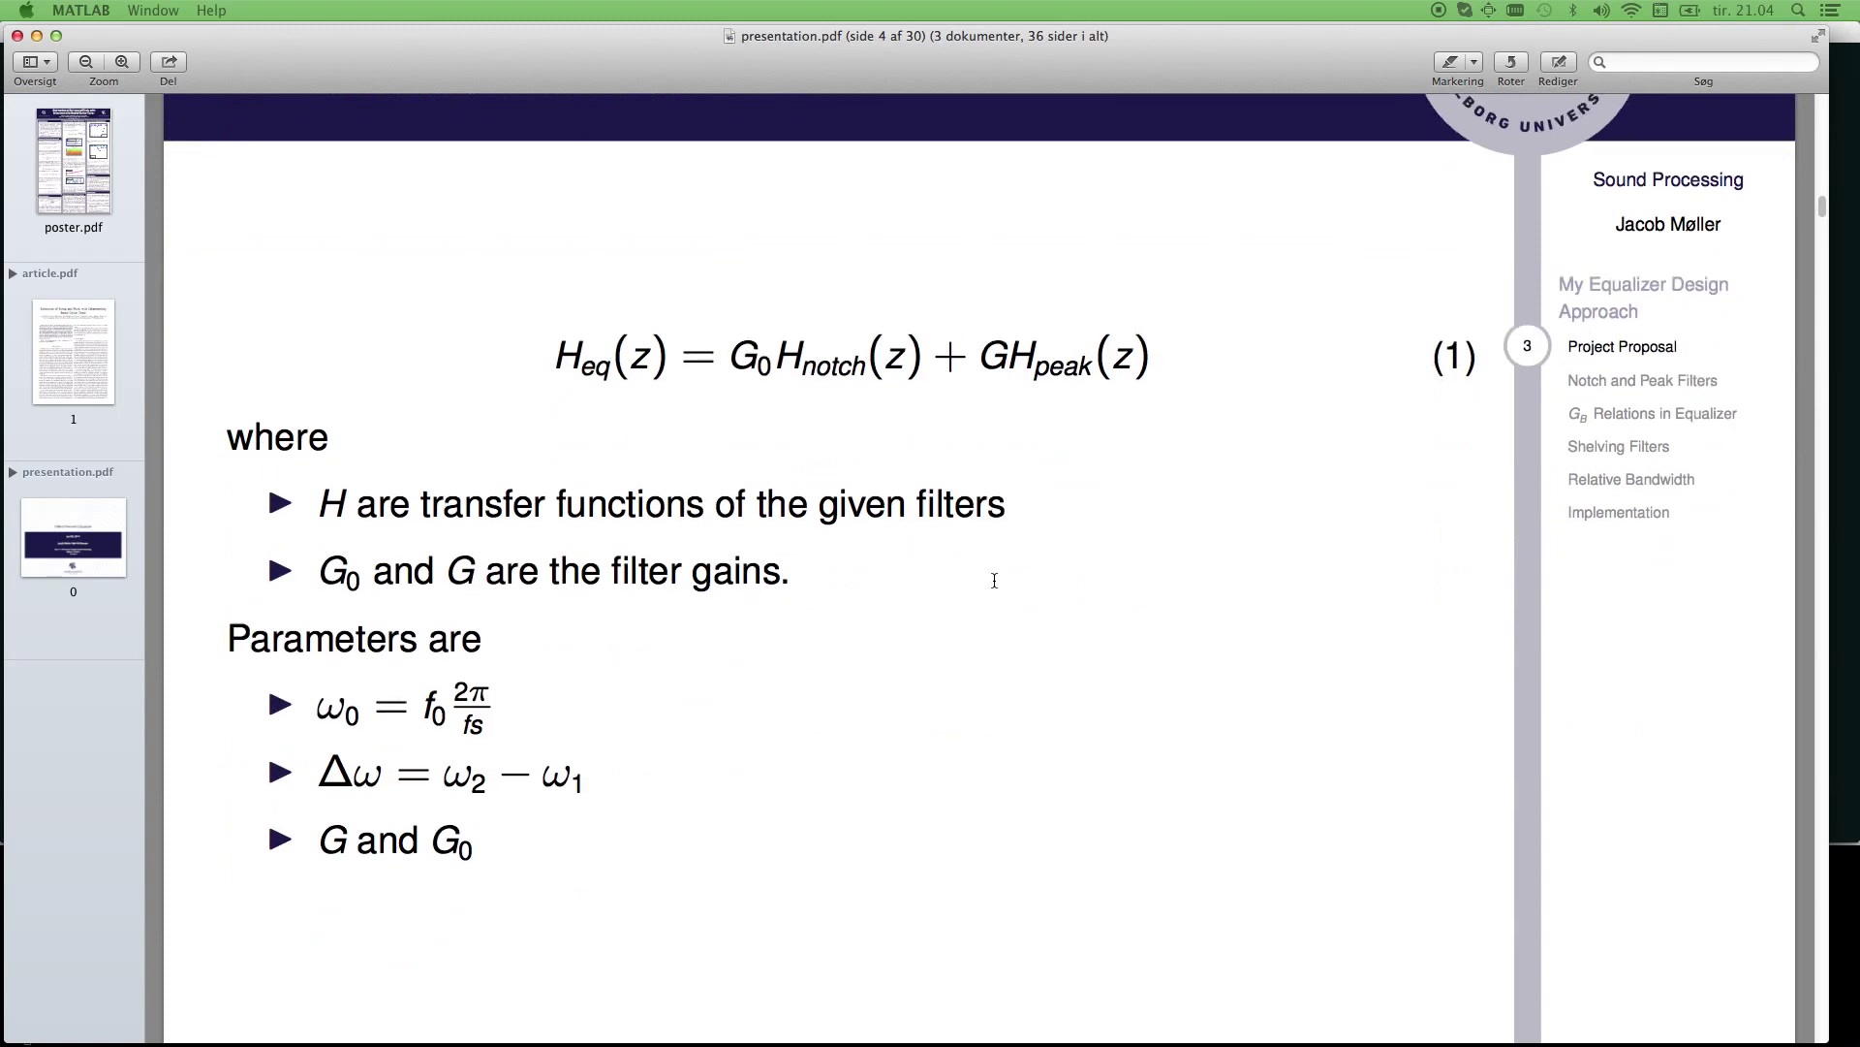
pyautogui.scroll(-3, 1003, 579)
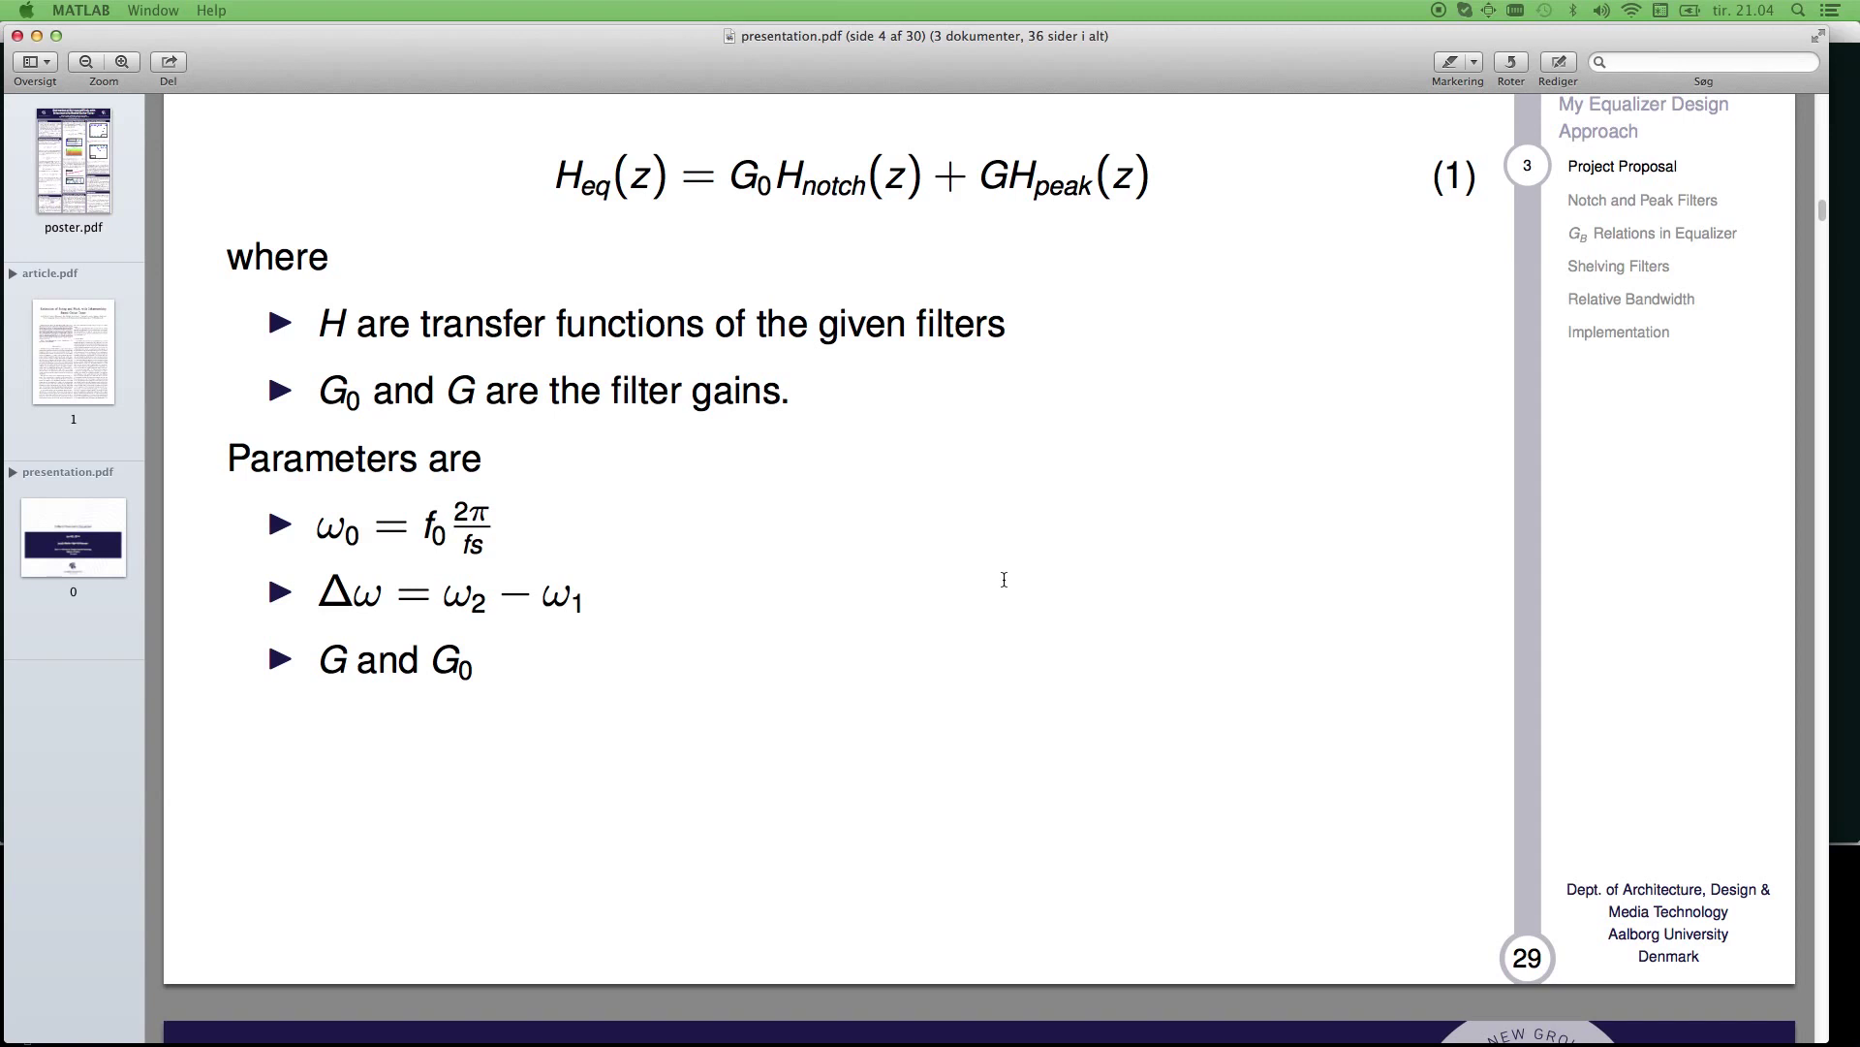
pyautogui.scroll(1, 1003, 580)
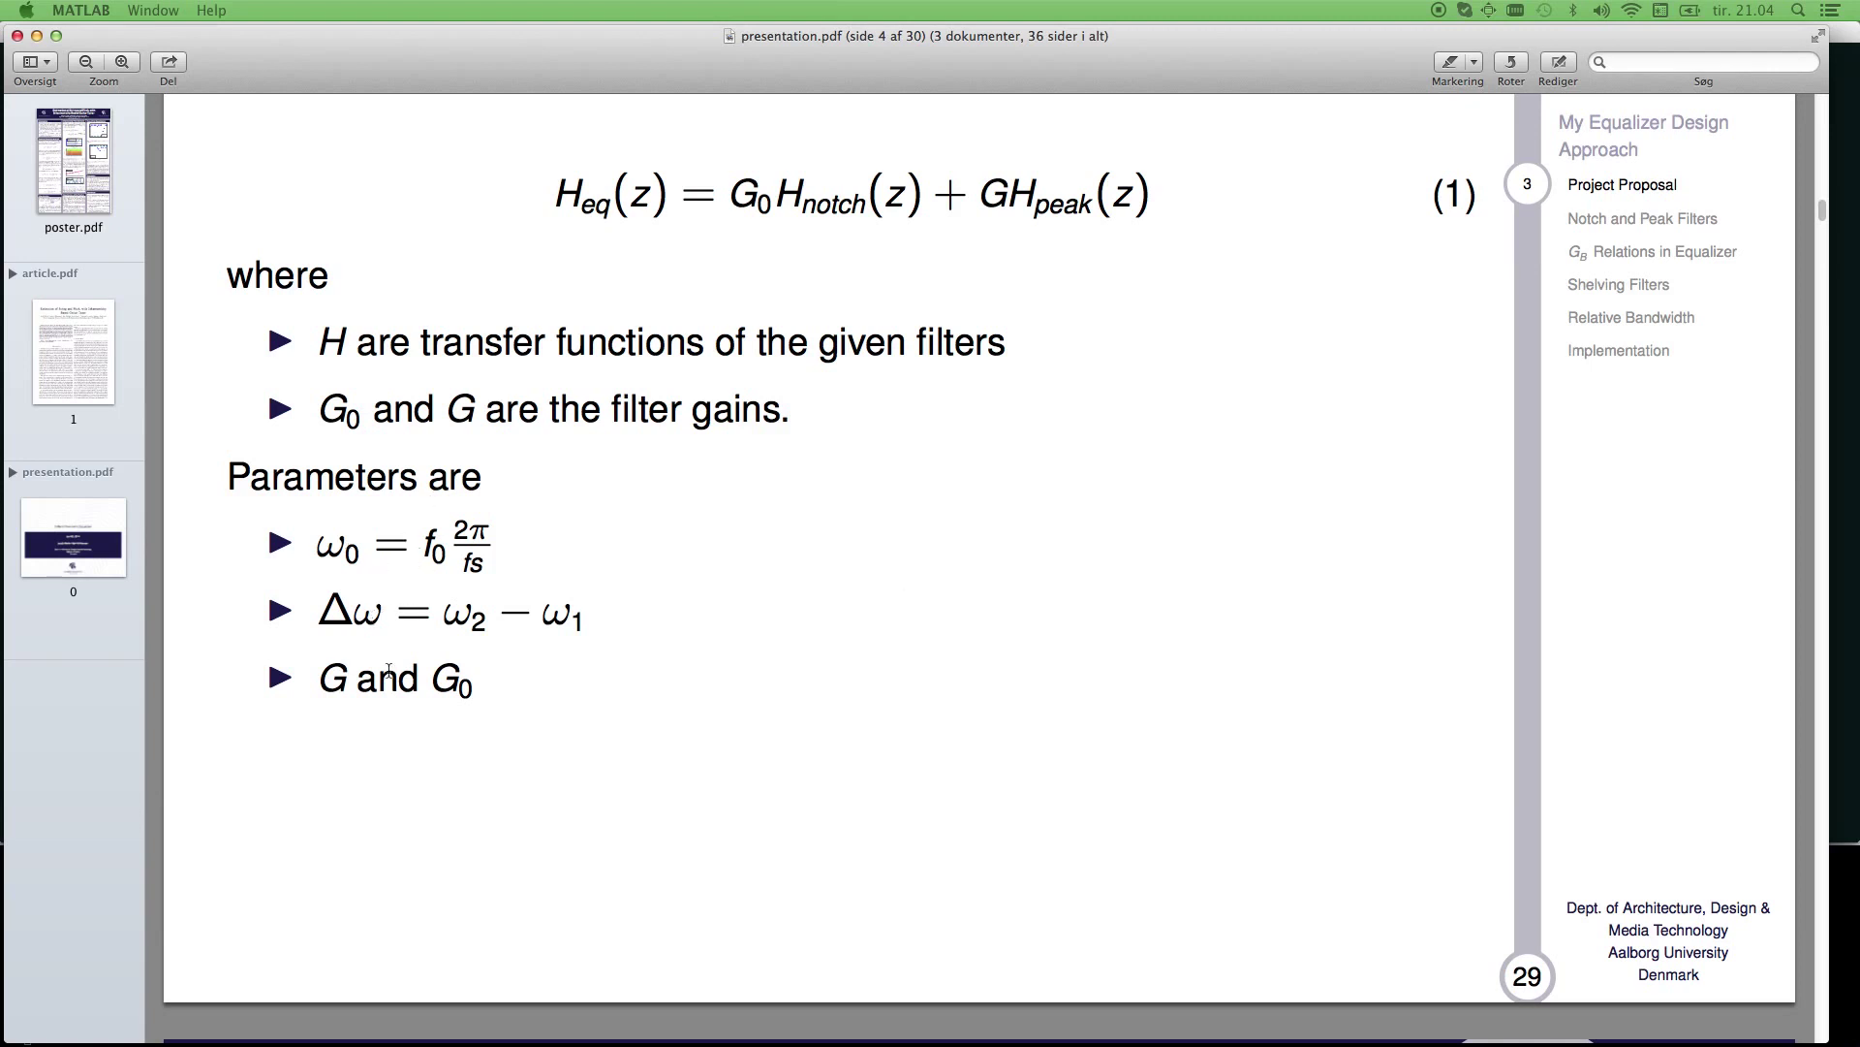
# Scroll into the Notch Filter slides and briefly highlight difference equation (4).
pyautogui.scroll(-10, 609, 732)
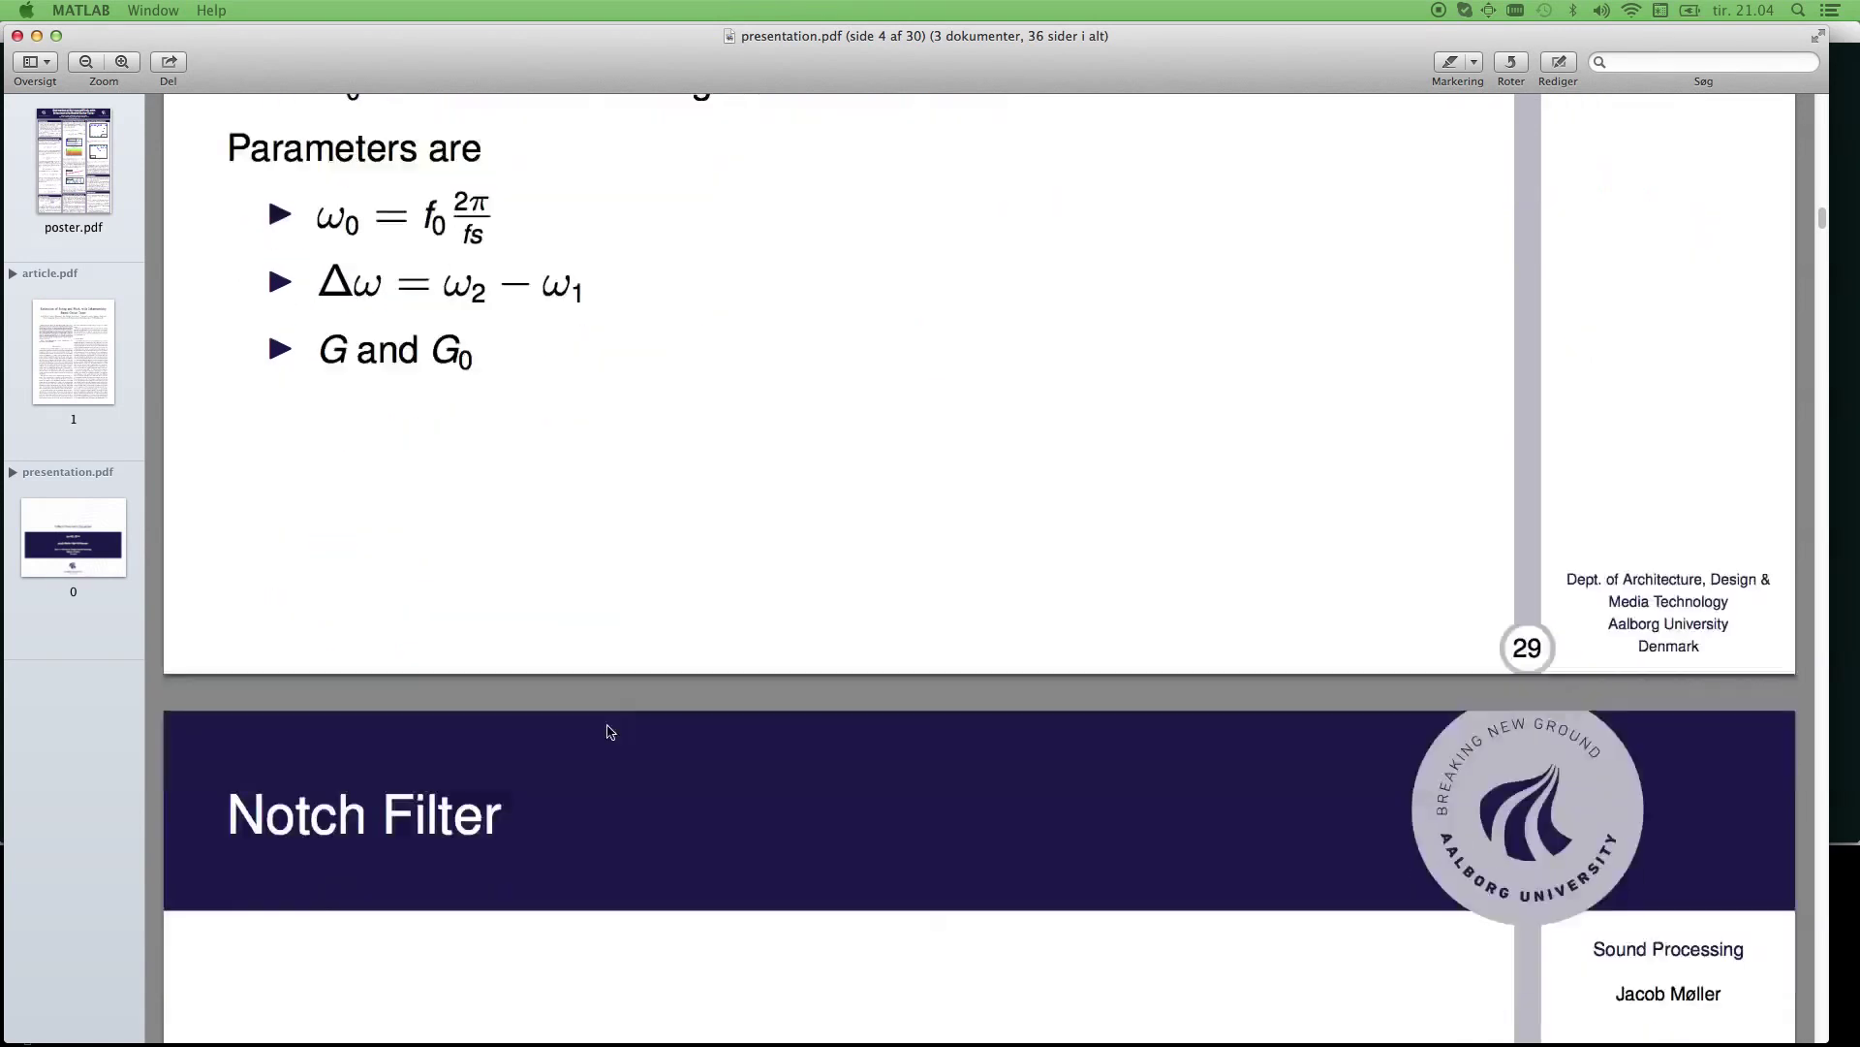
pyautogui.scroll(-1, 609, 733)
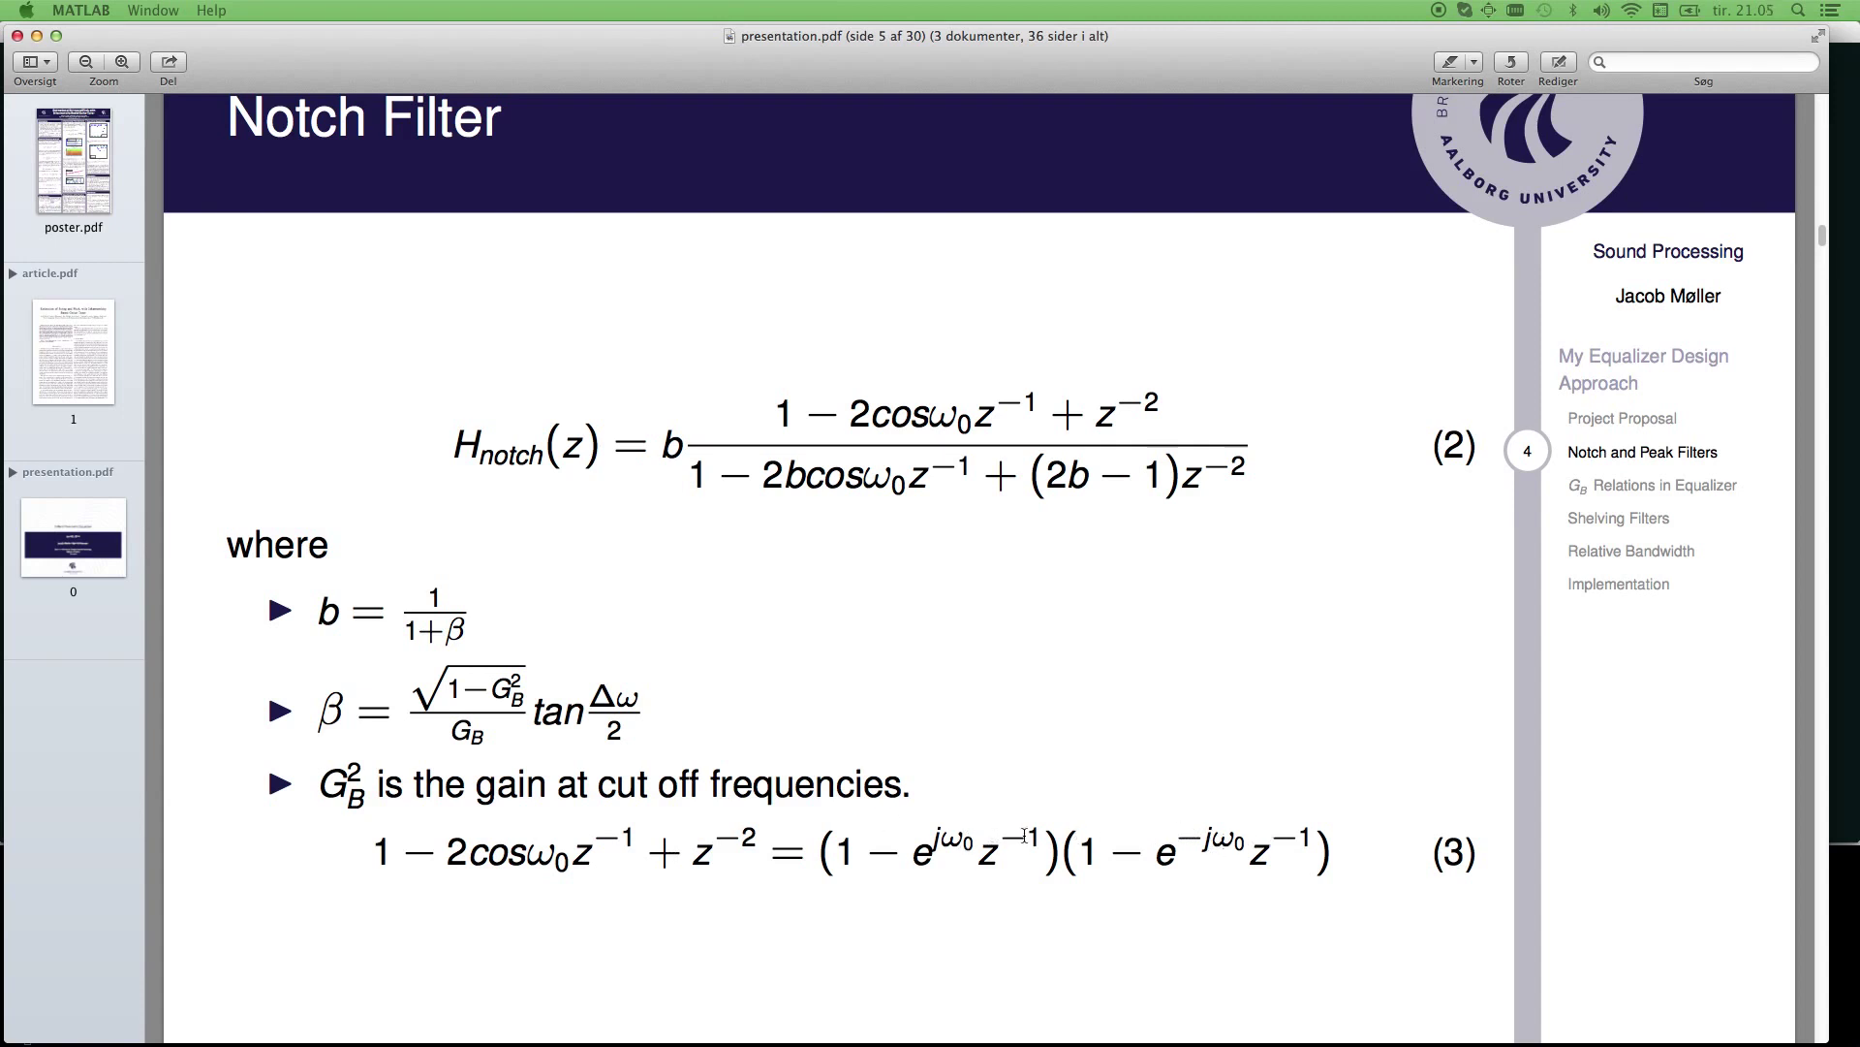
pyautogui.scroll(-10, 1025, 836)
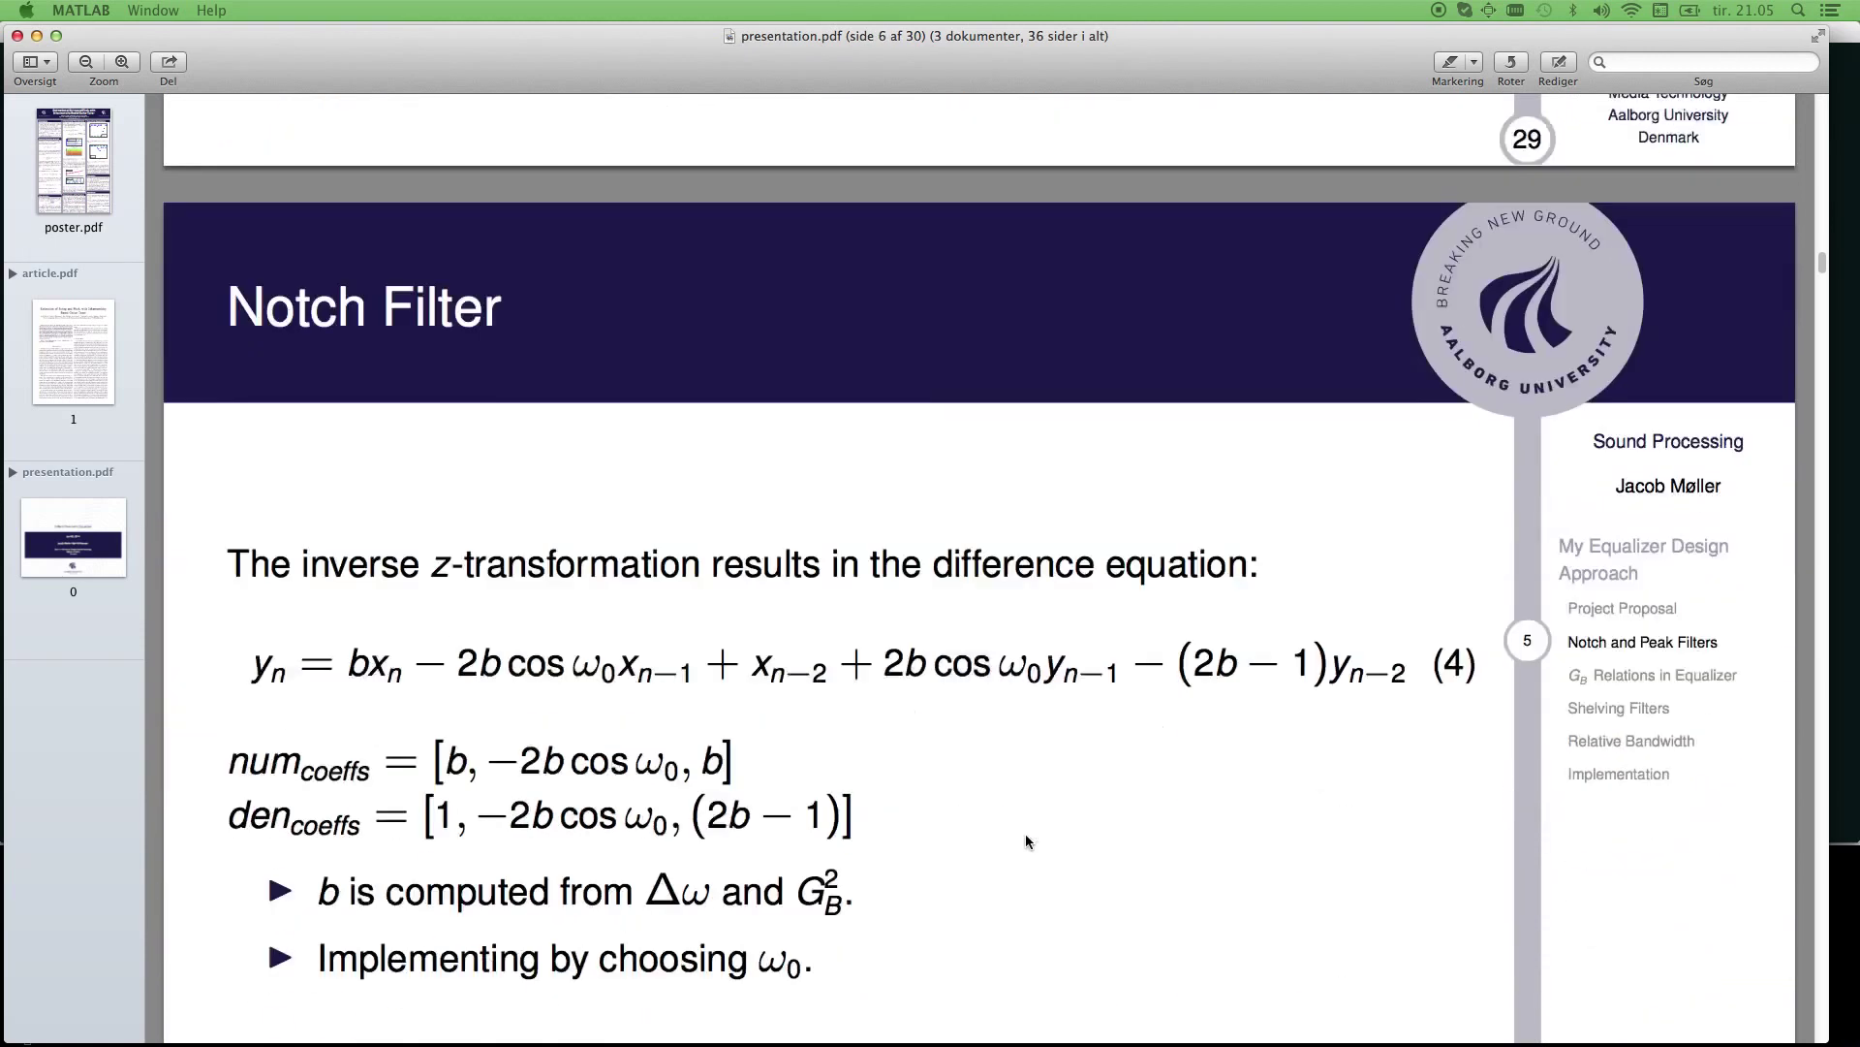
pyautogui.scroll(-2, 1026, 841)
pyautogui.scroll(1, 1025, 841)
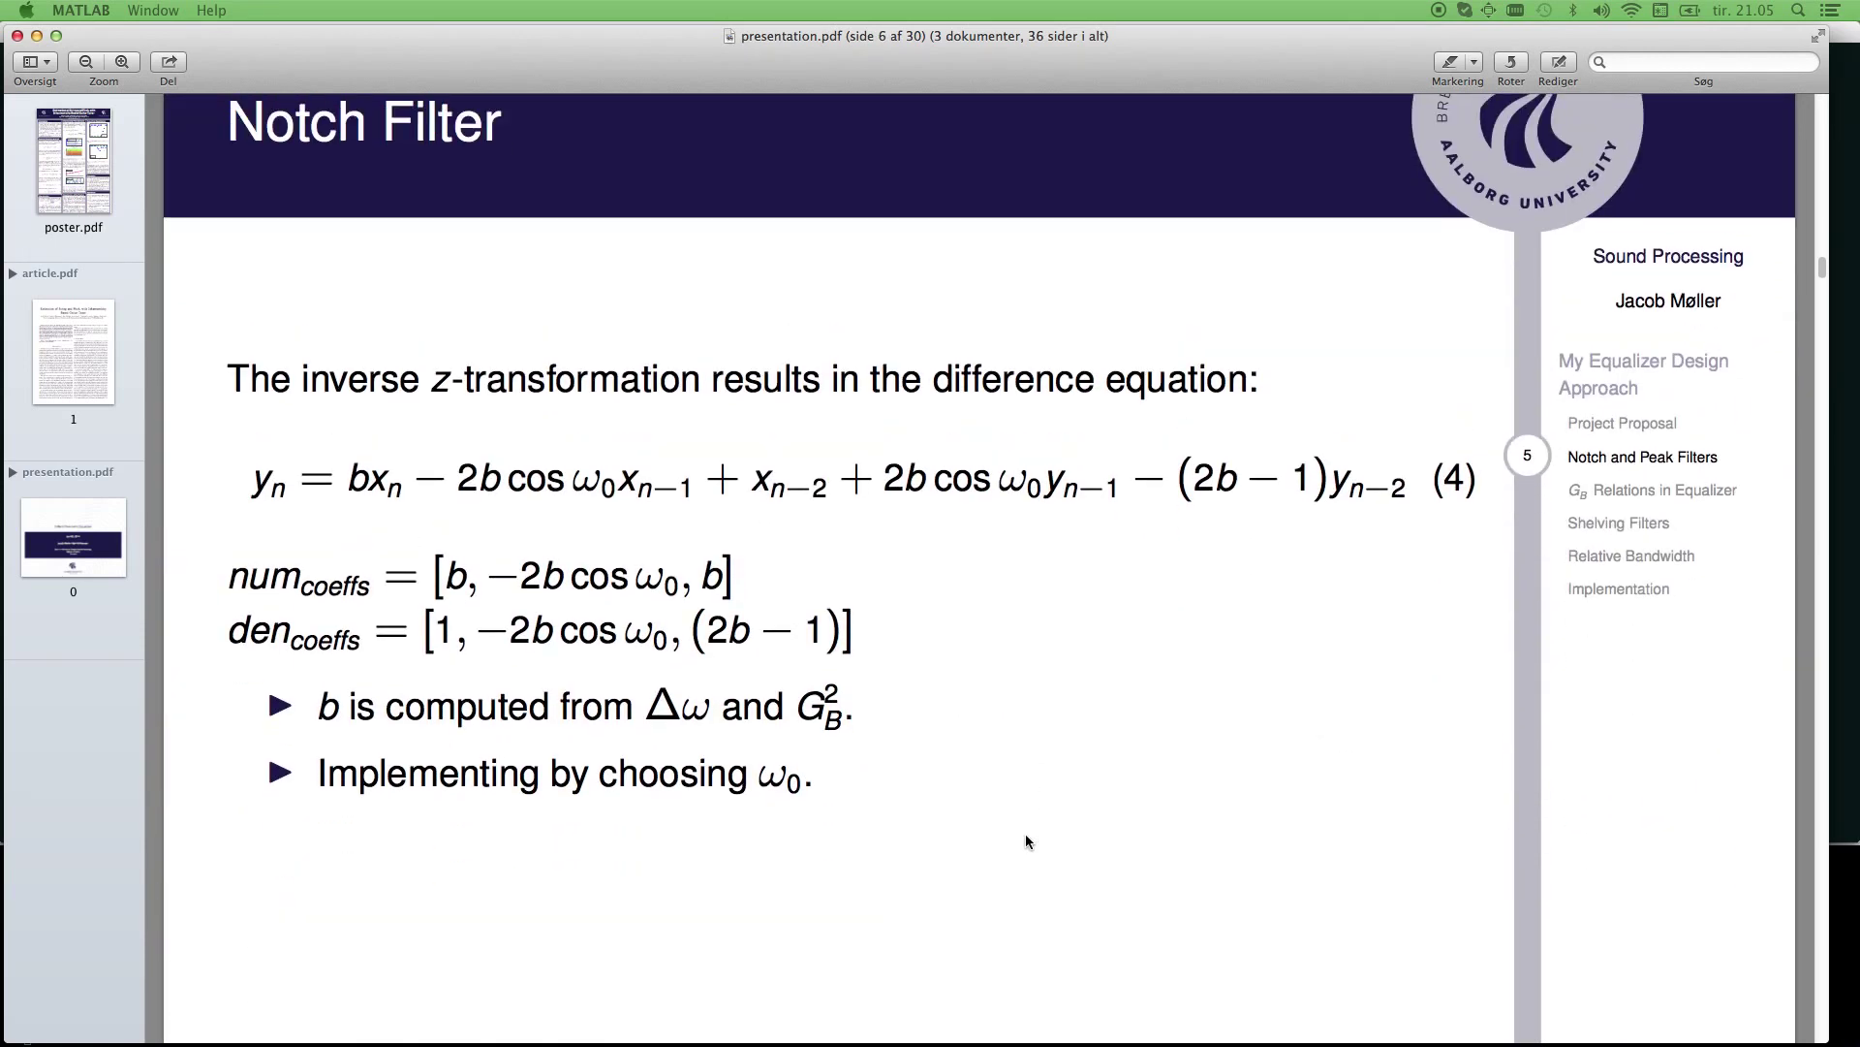
pyautogui.tripleClick(886, 481)
pyautogui.click(981, 692)
# Scroll on to page 9's dB plot of the notch filter with varying GB.
pyautogui.scroll(-12, 984, 700)
pyautogui.scroll(-10, 985, 701)
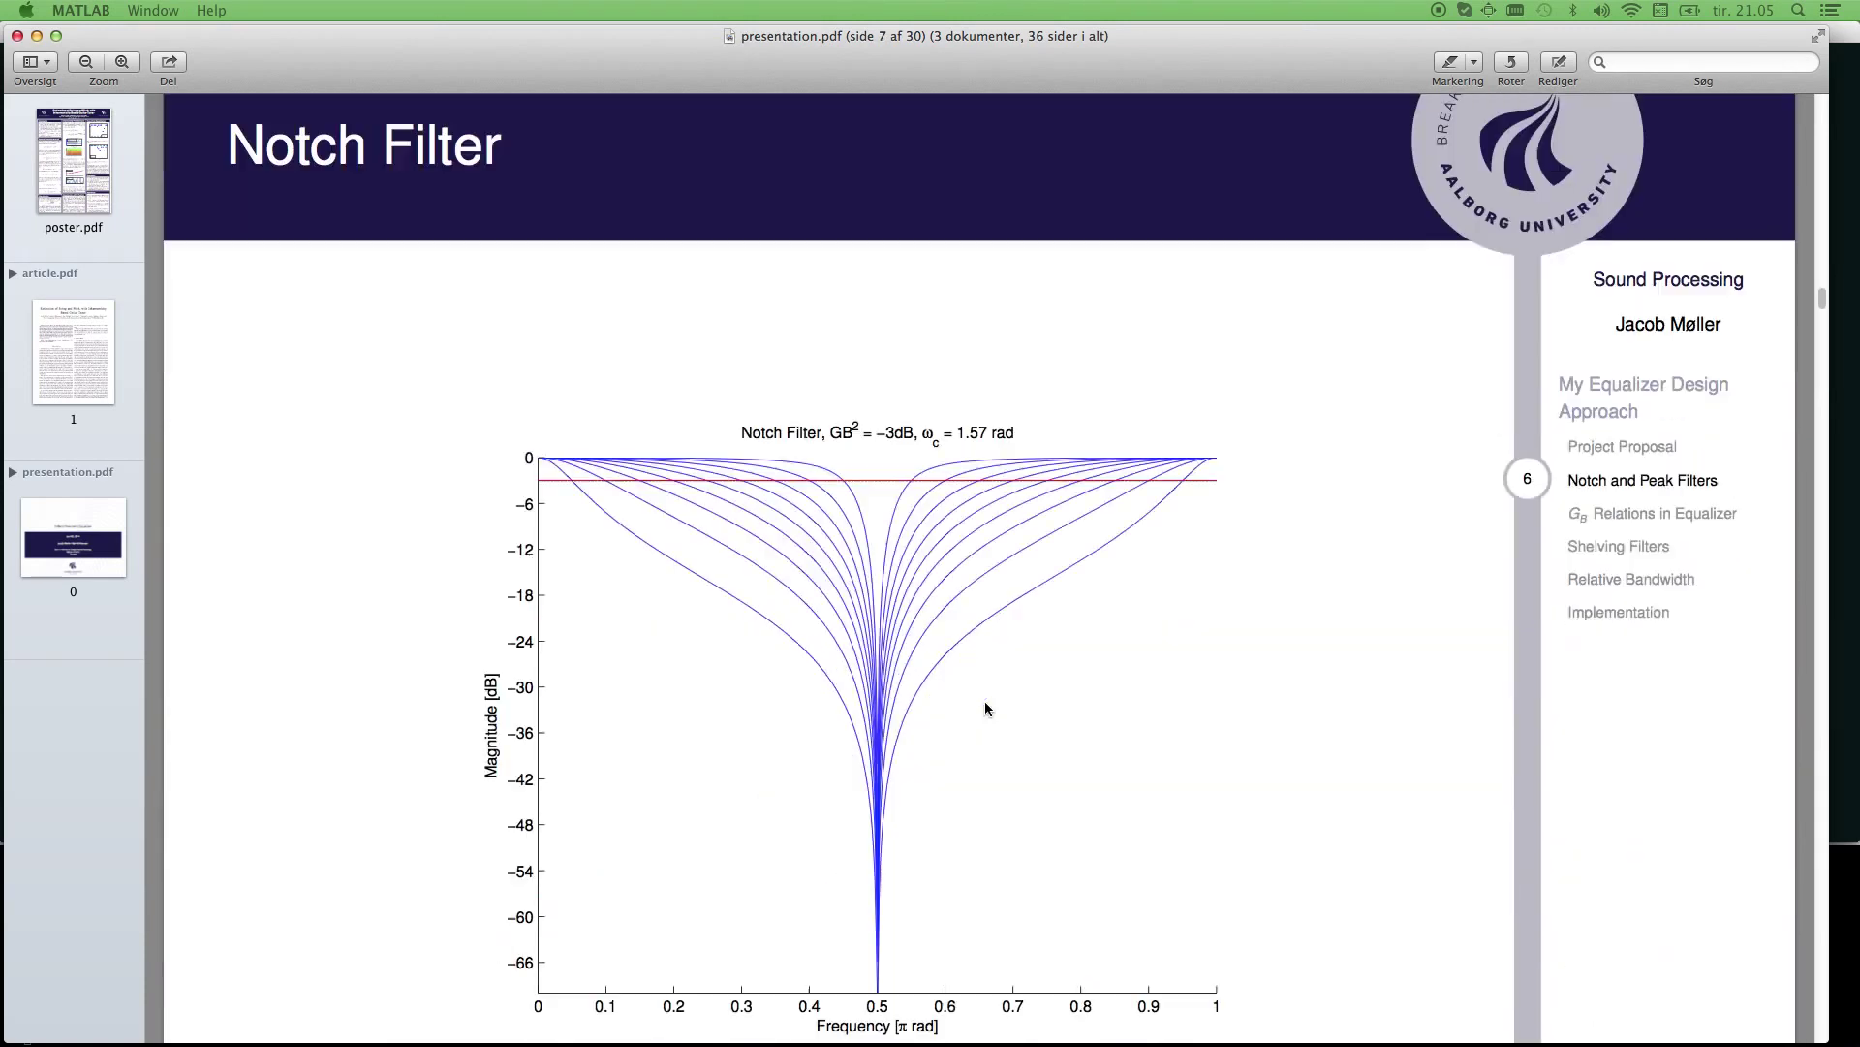
pyautogui.scroll(2, 984, 701)
pyautogui.scroll(-2, 984, 700)
pyautogui.scroll(-1, 985, 707)
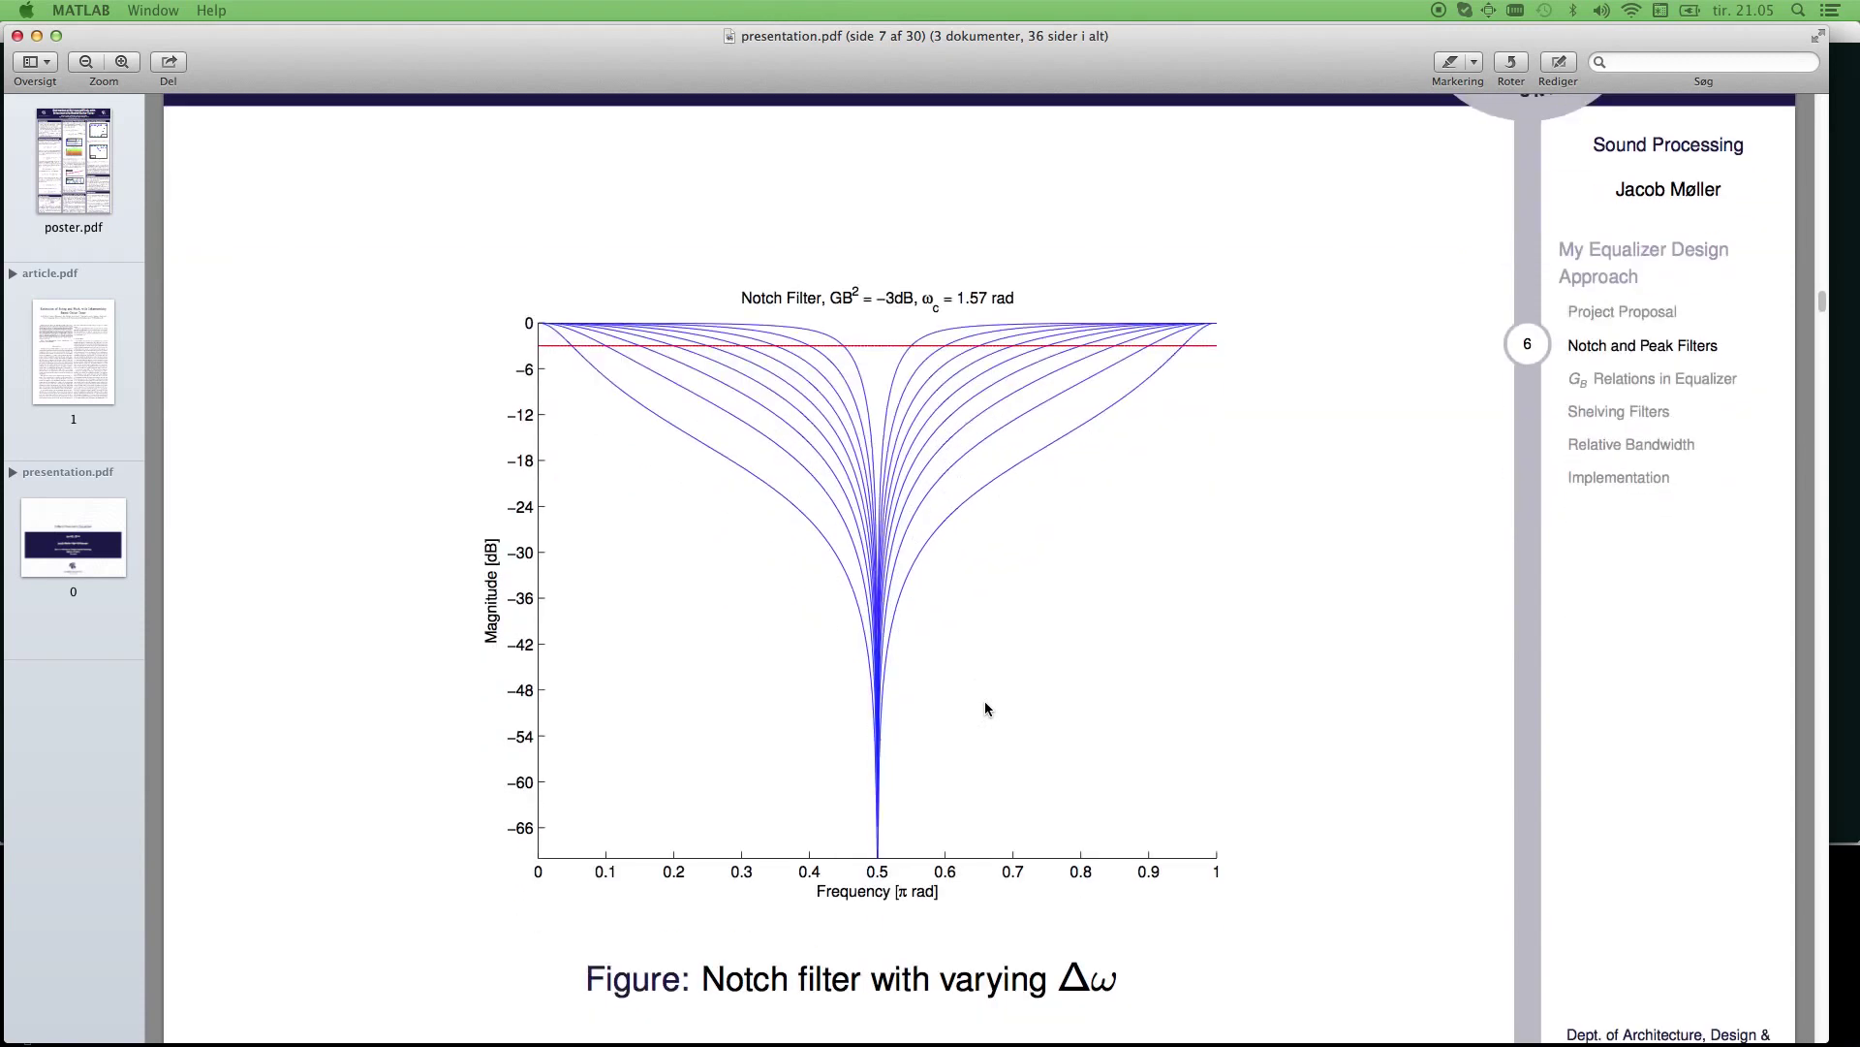
pyautogui.scroll(-20, 984, 701)
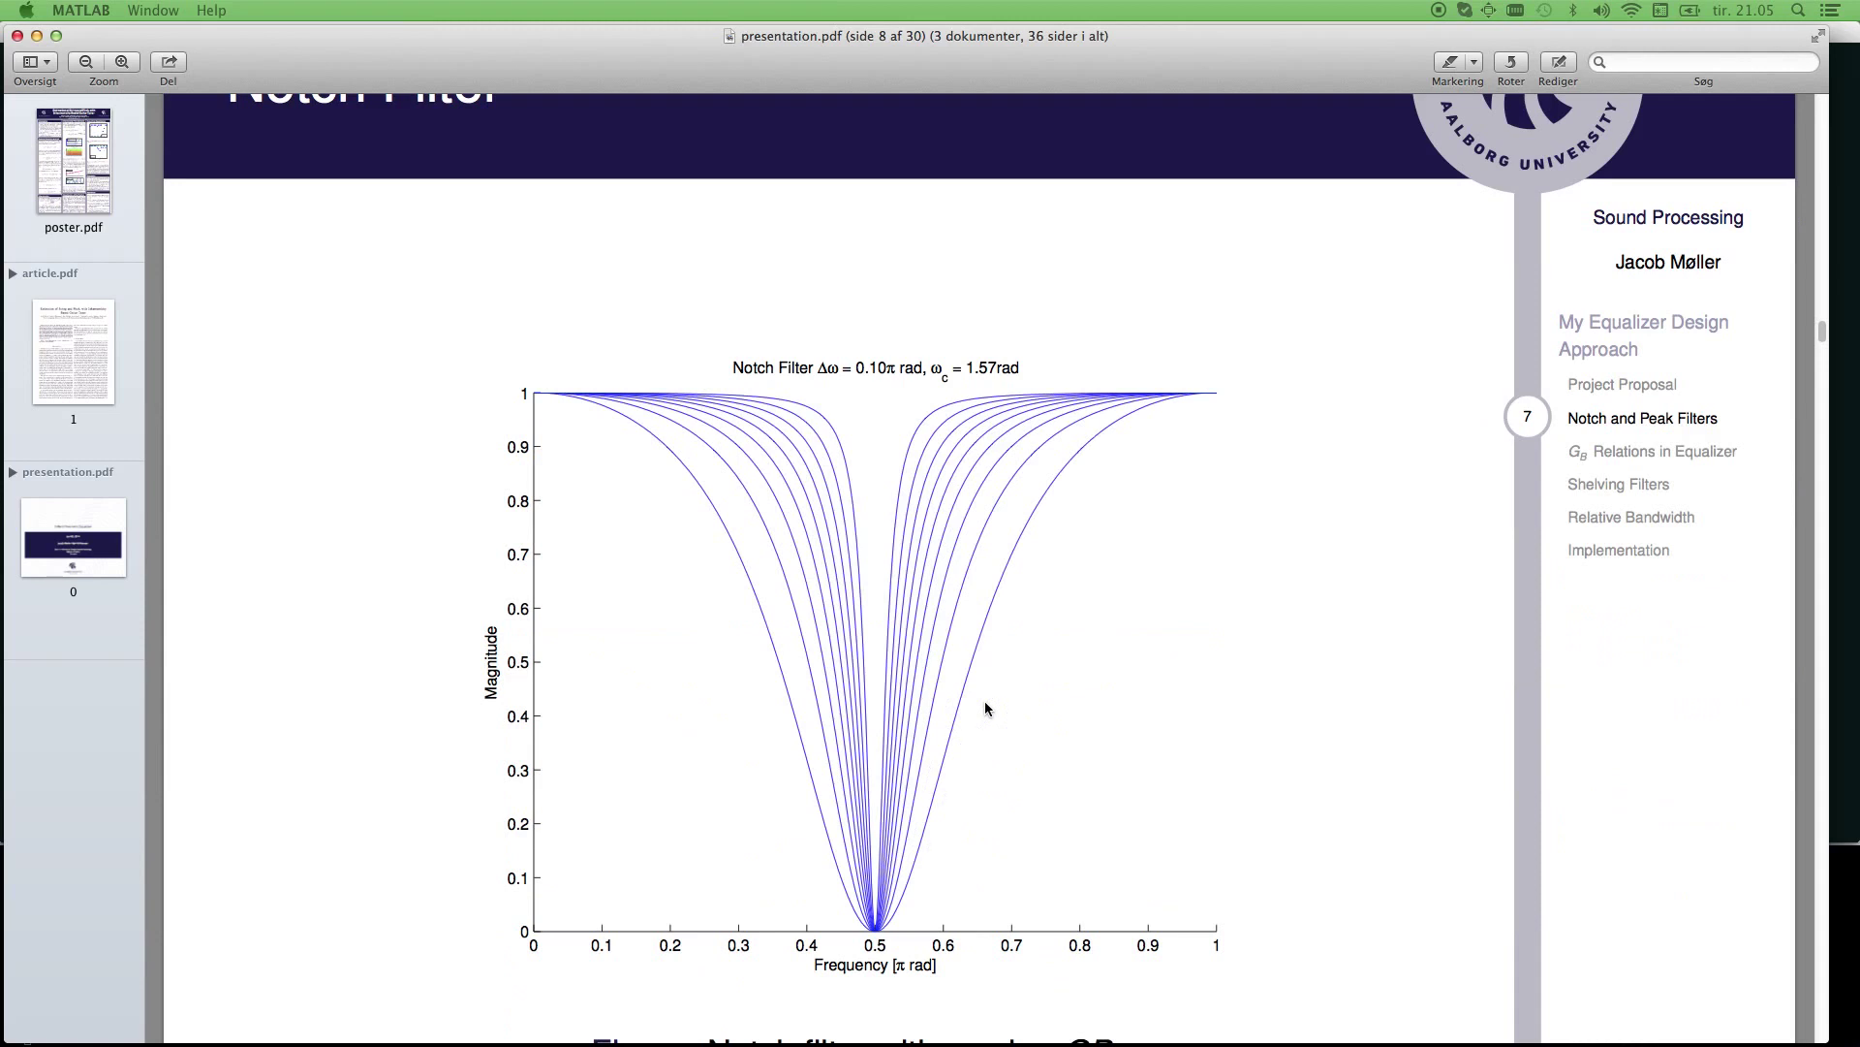
pyautogui.scroll(-2, 985, 701)
pyautogui.scroll(-20, 984, 701)
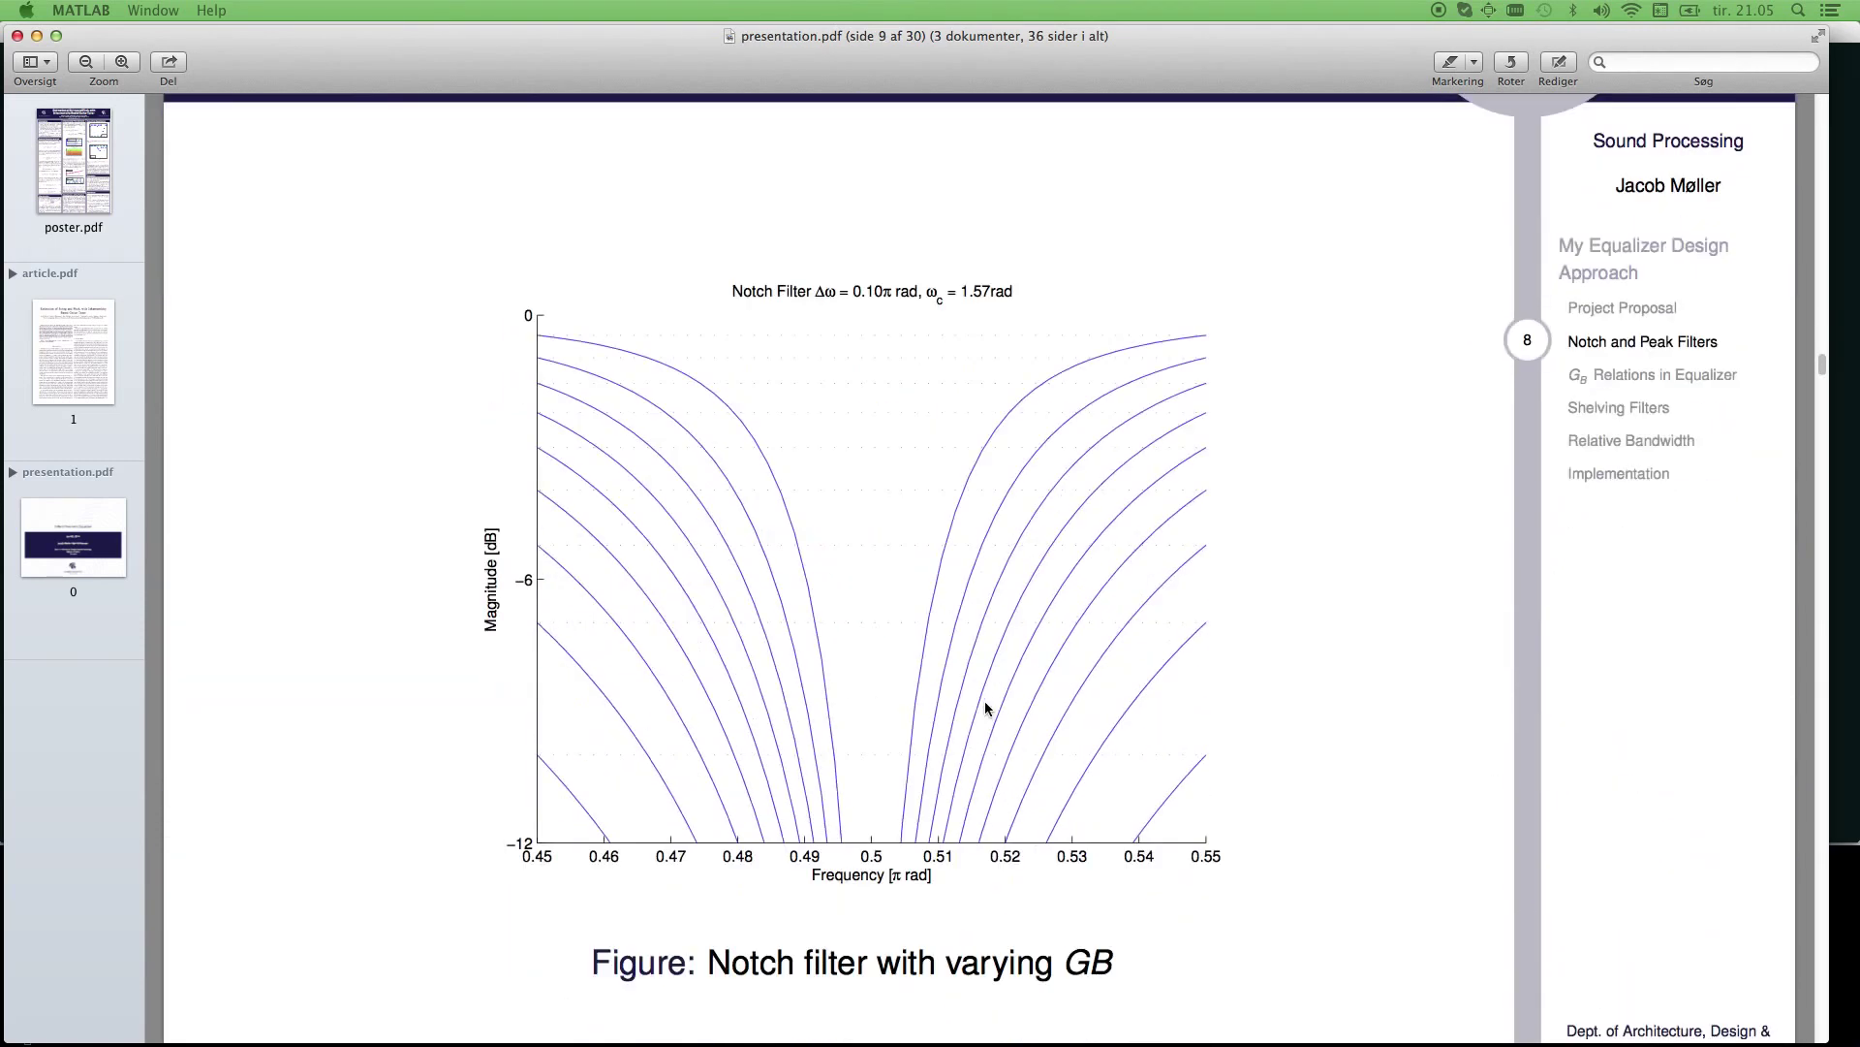
# Scroll down and briefly highlight the tan Δω/2 term of β.
pyautogui.scroll(-20, 986, 708)
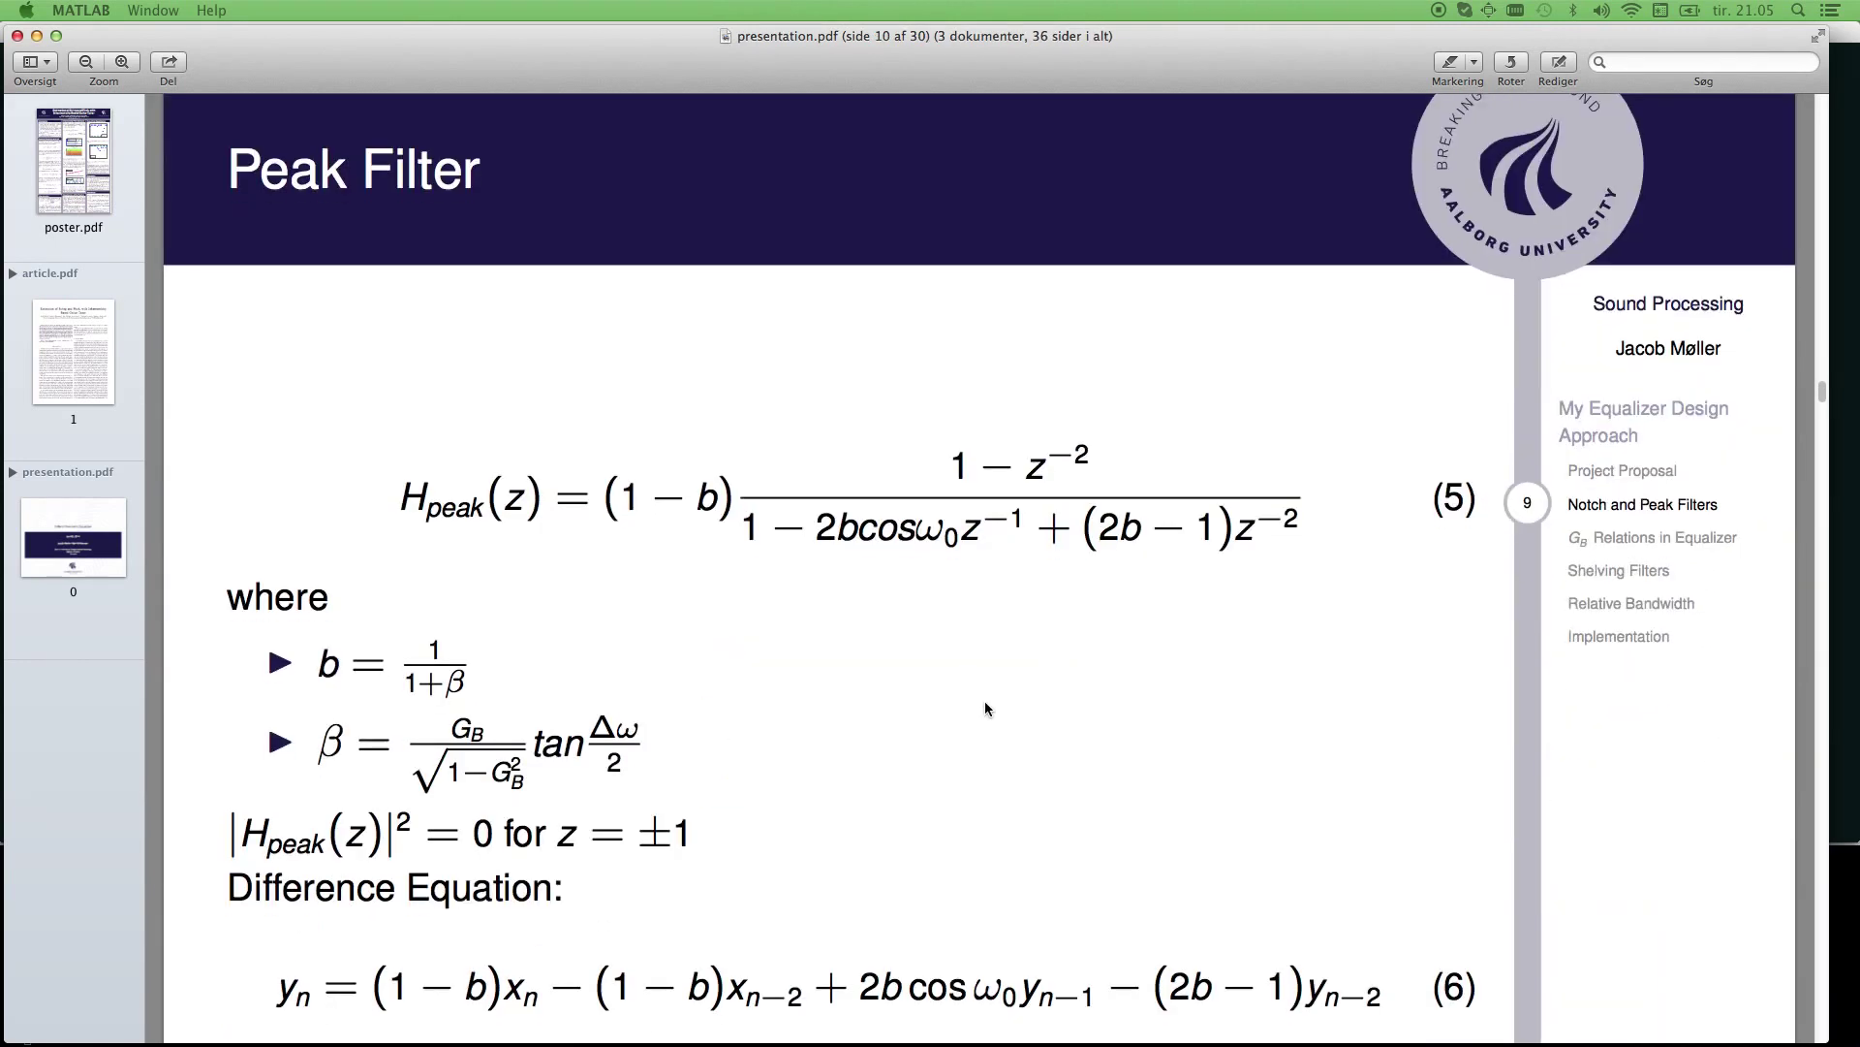
pyautogui.scroll(-6, 986, 709)
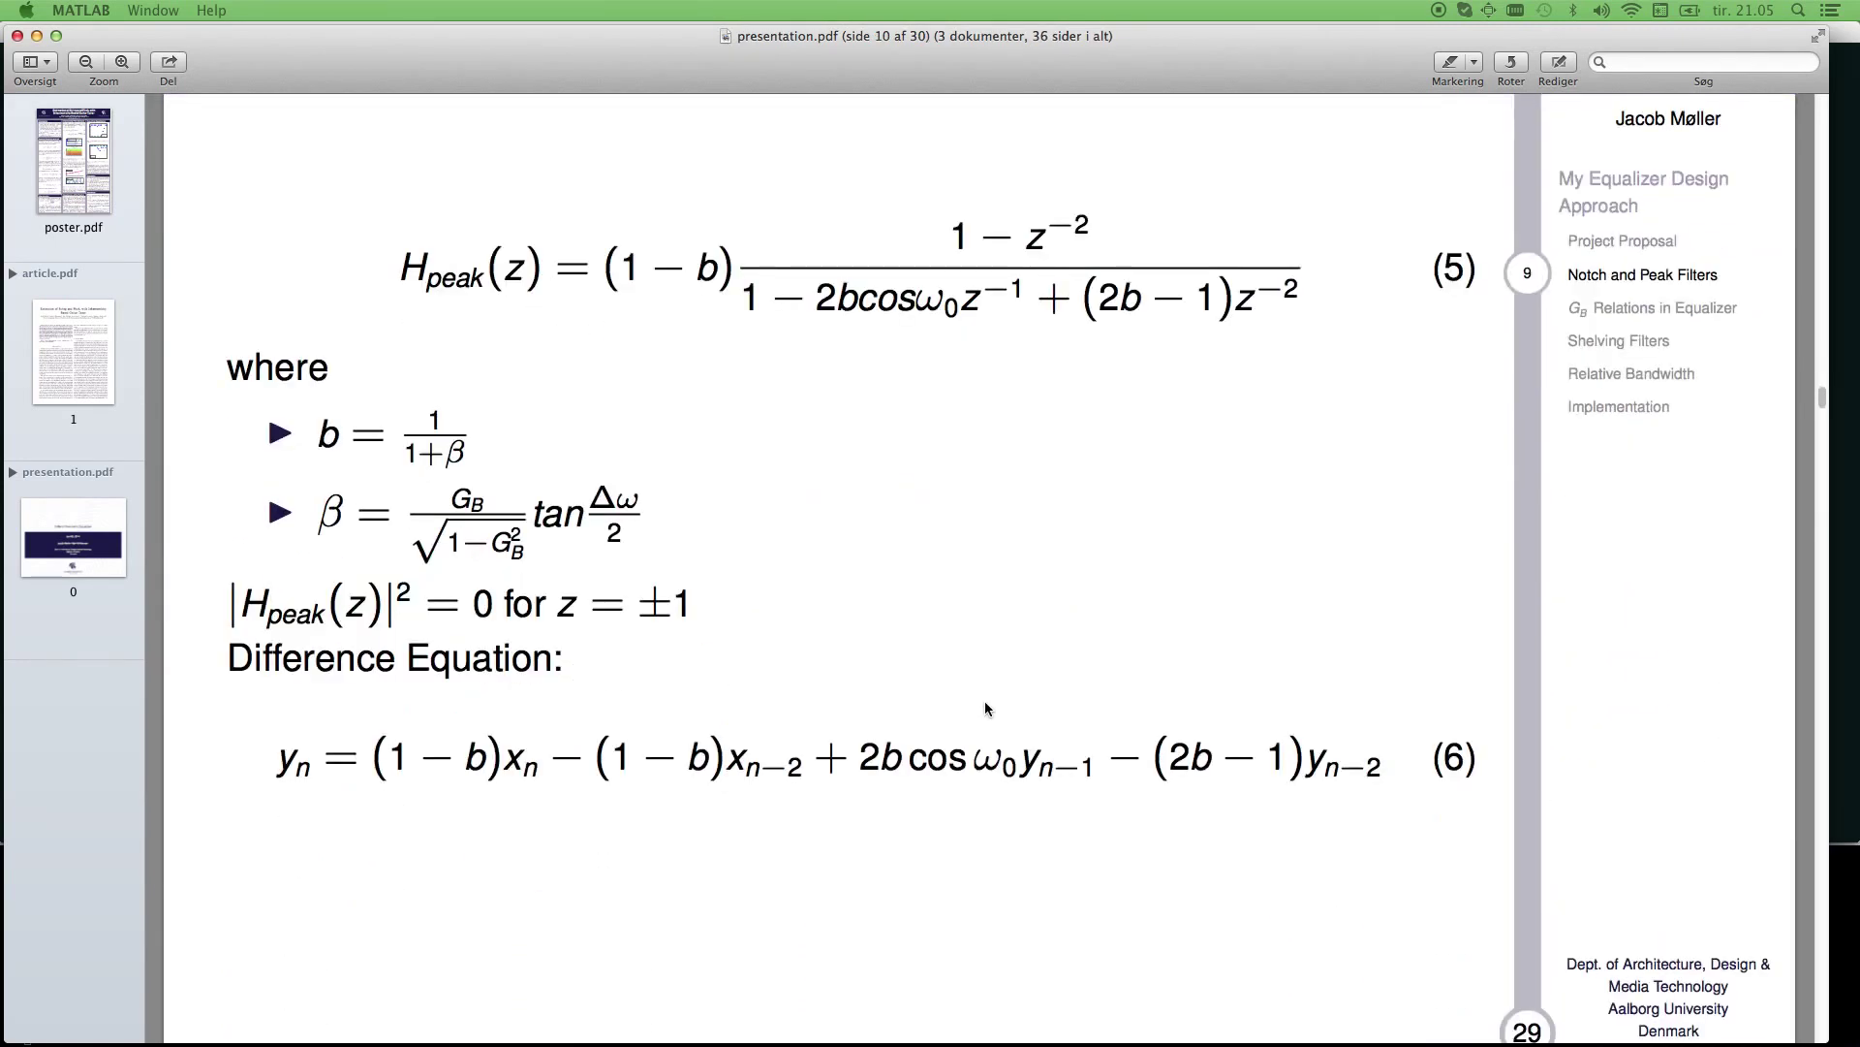
pyautogui.moveTo(533, 517); pyautogui.dragTo(644, 518)
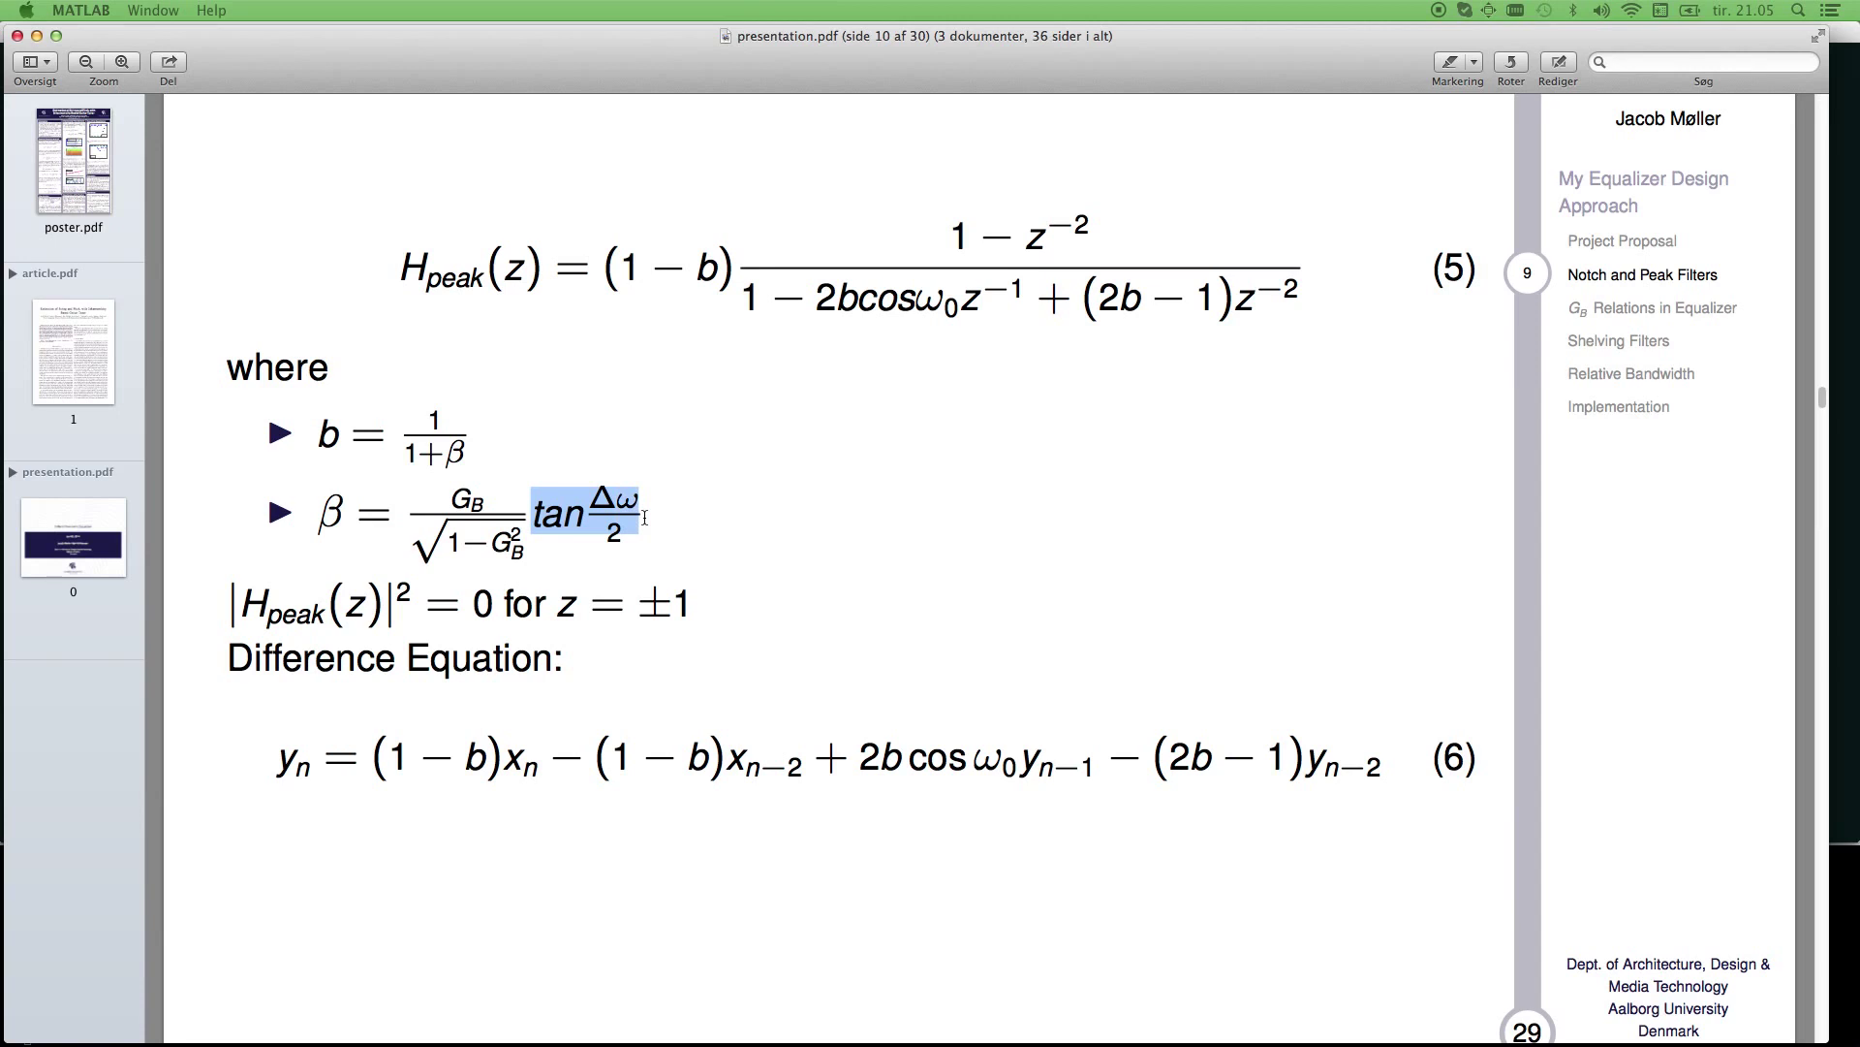
pyautogui.click(660, 524)
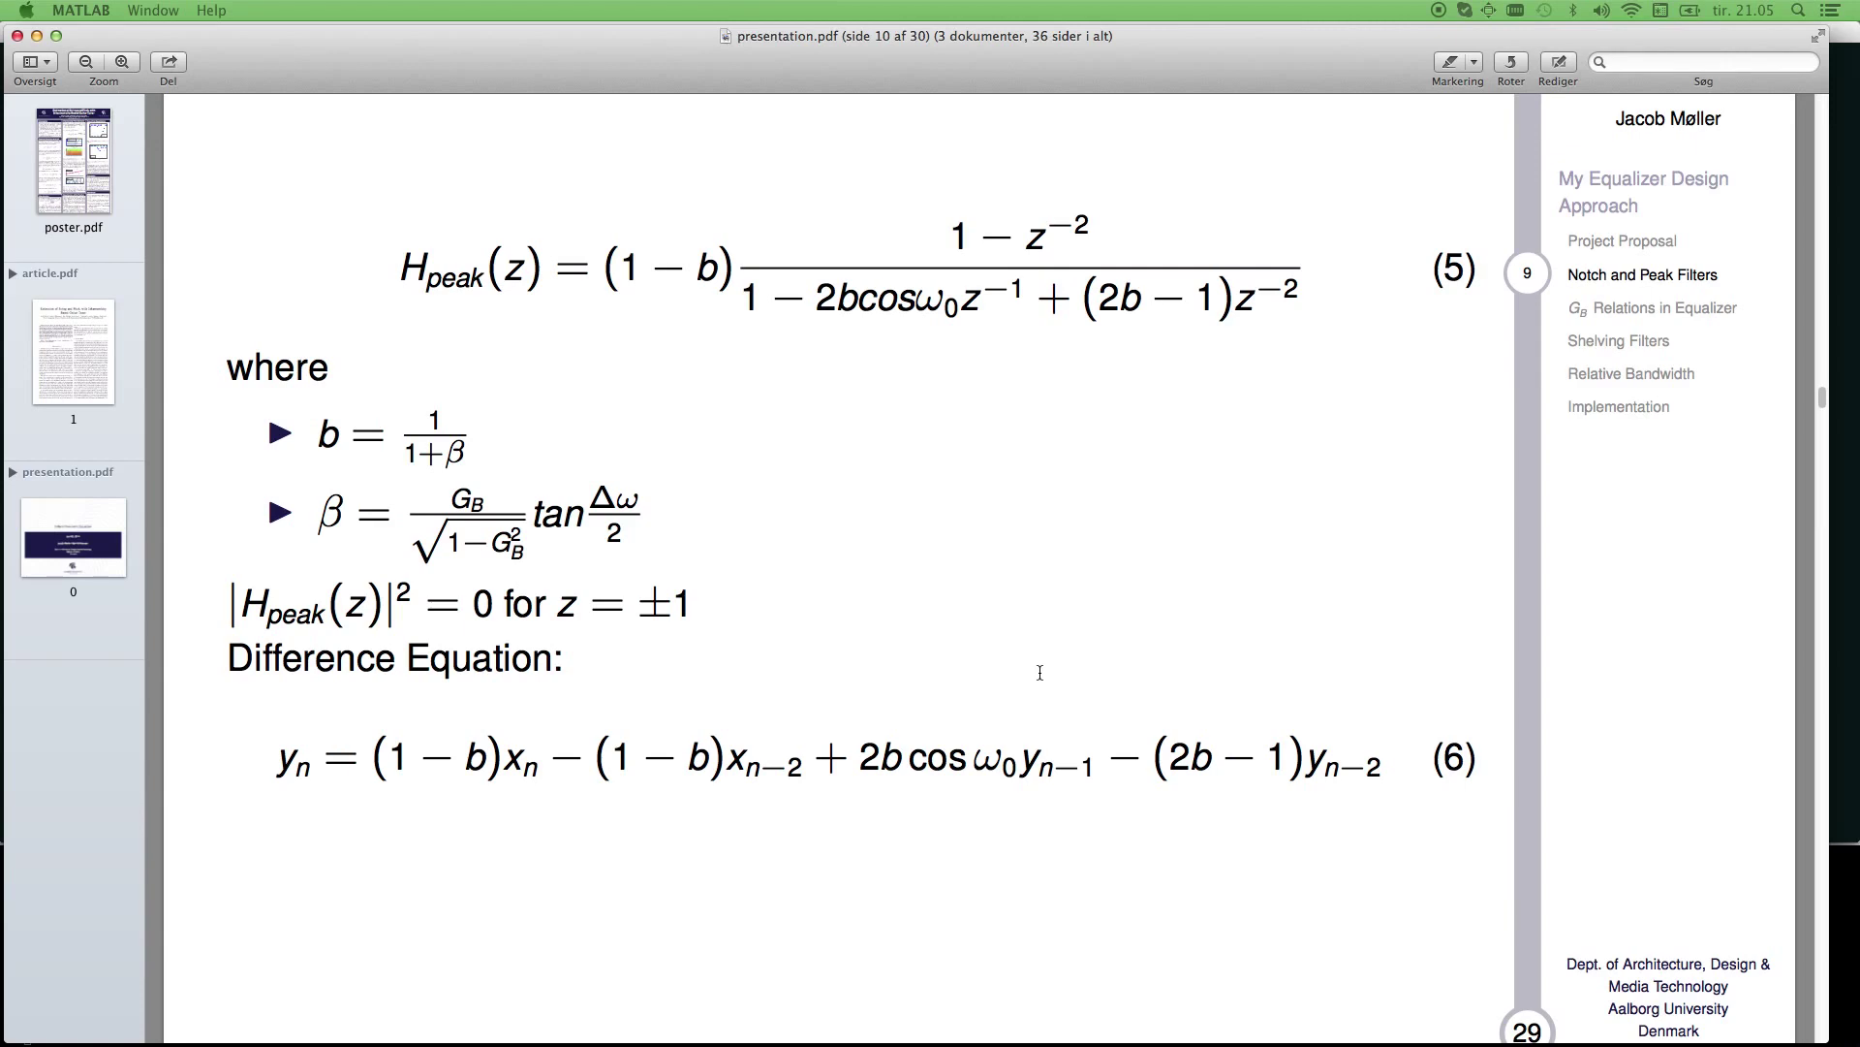
# Scroll through the Notch and Peak Filters slides to the Implementing Notch and Peak Filters slide.
pyautogui.scroll(-10, 1043, 672)
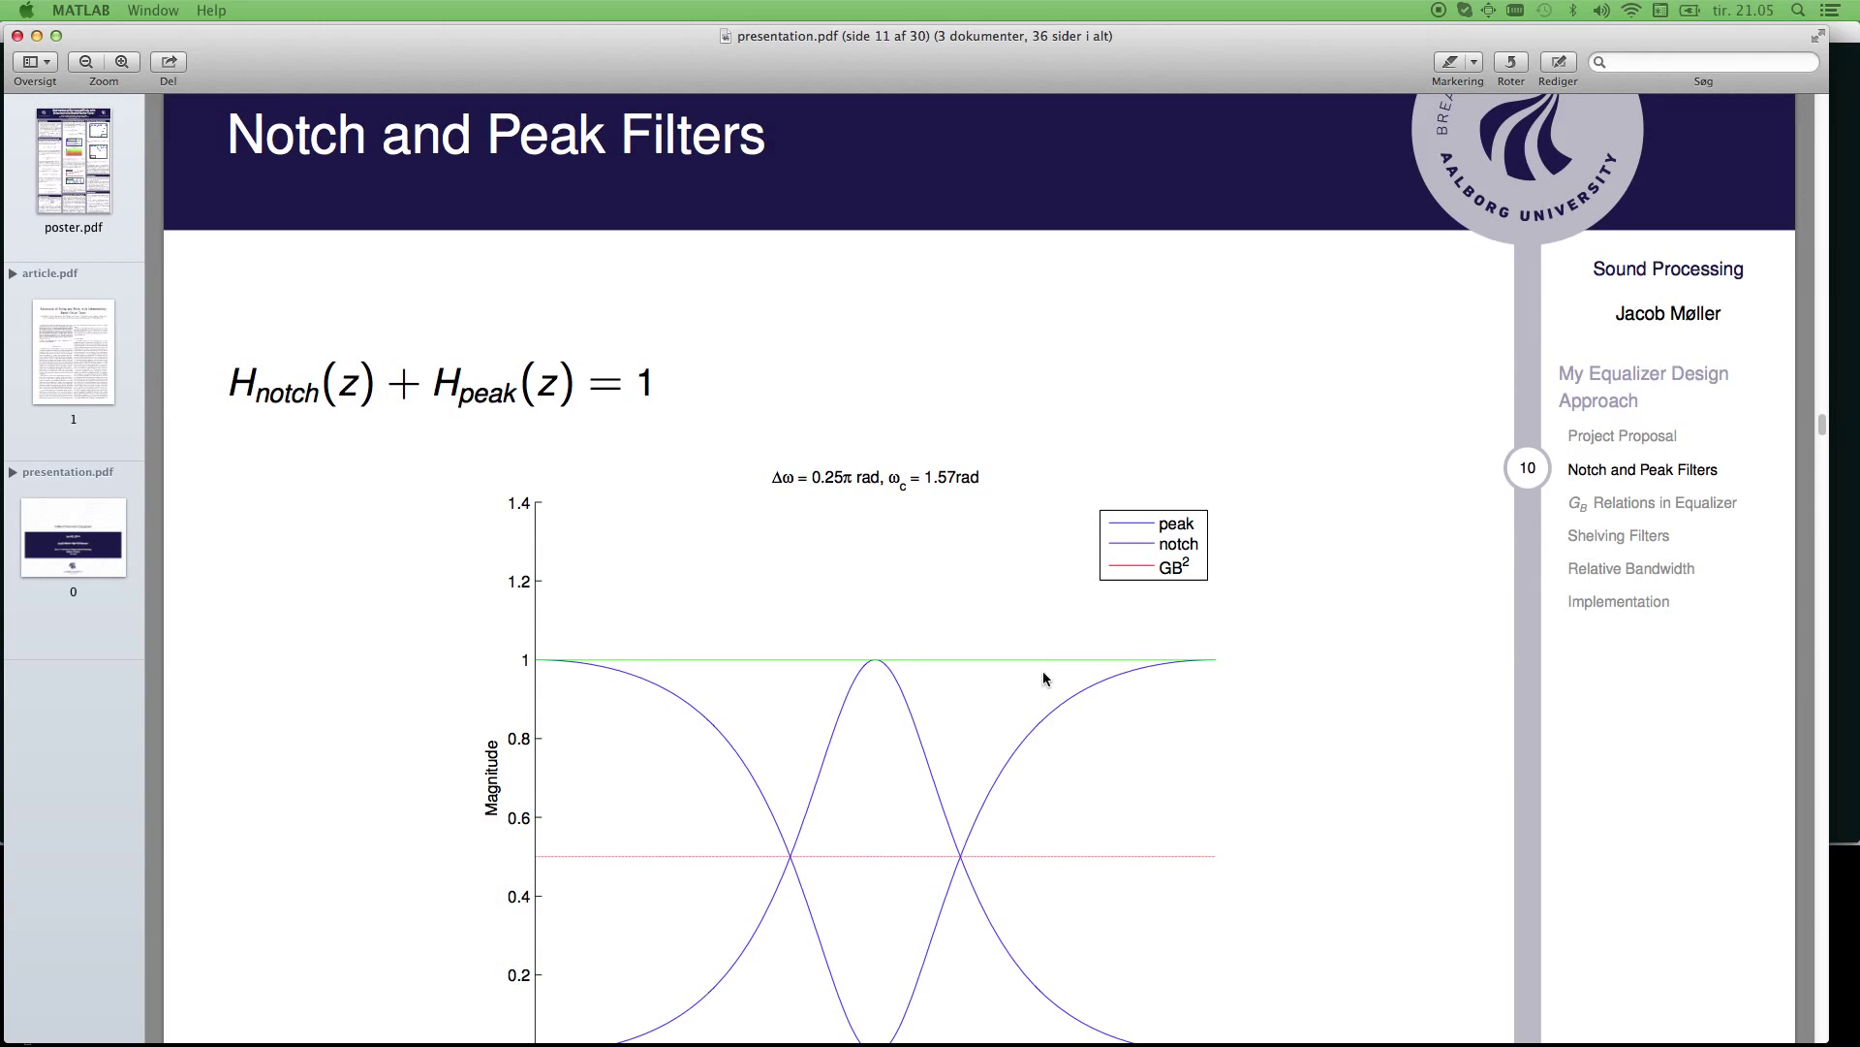
pyautogui.scroll(-4, 1044, 678)
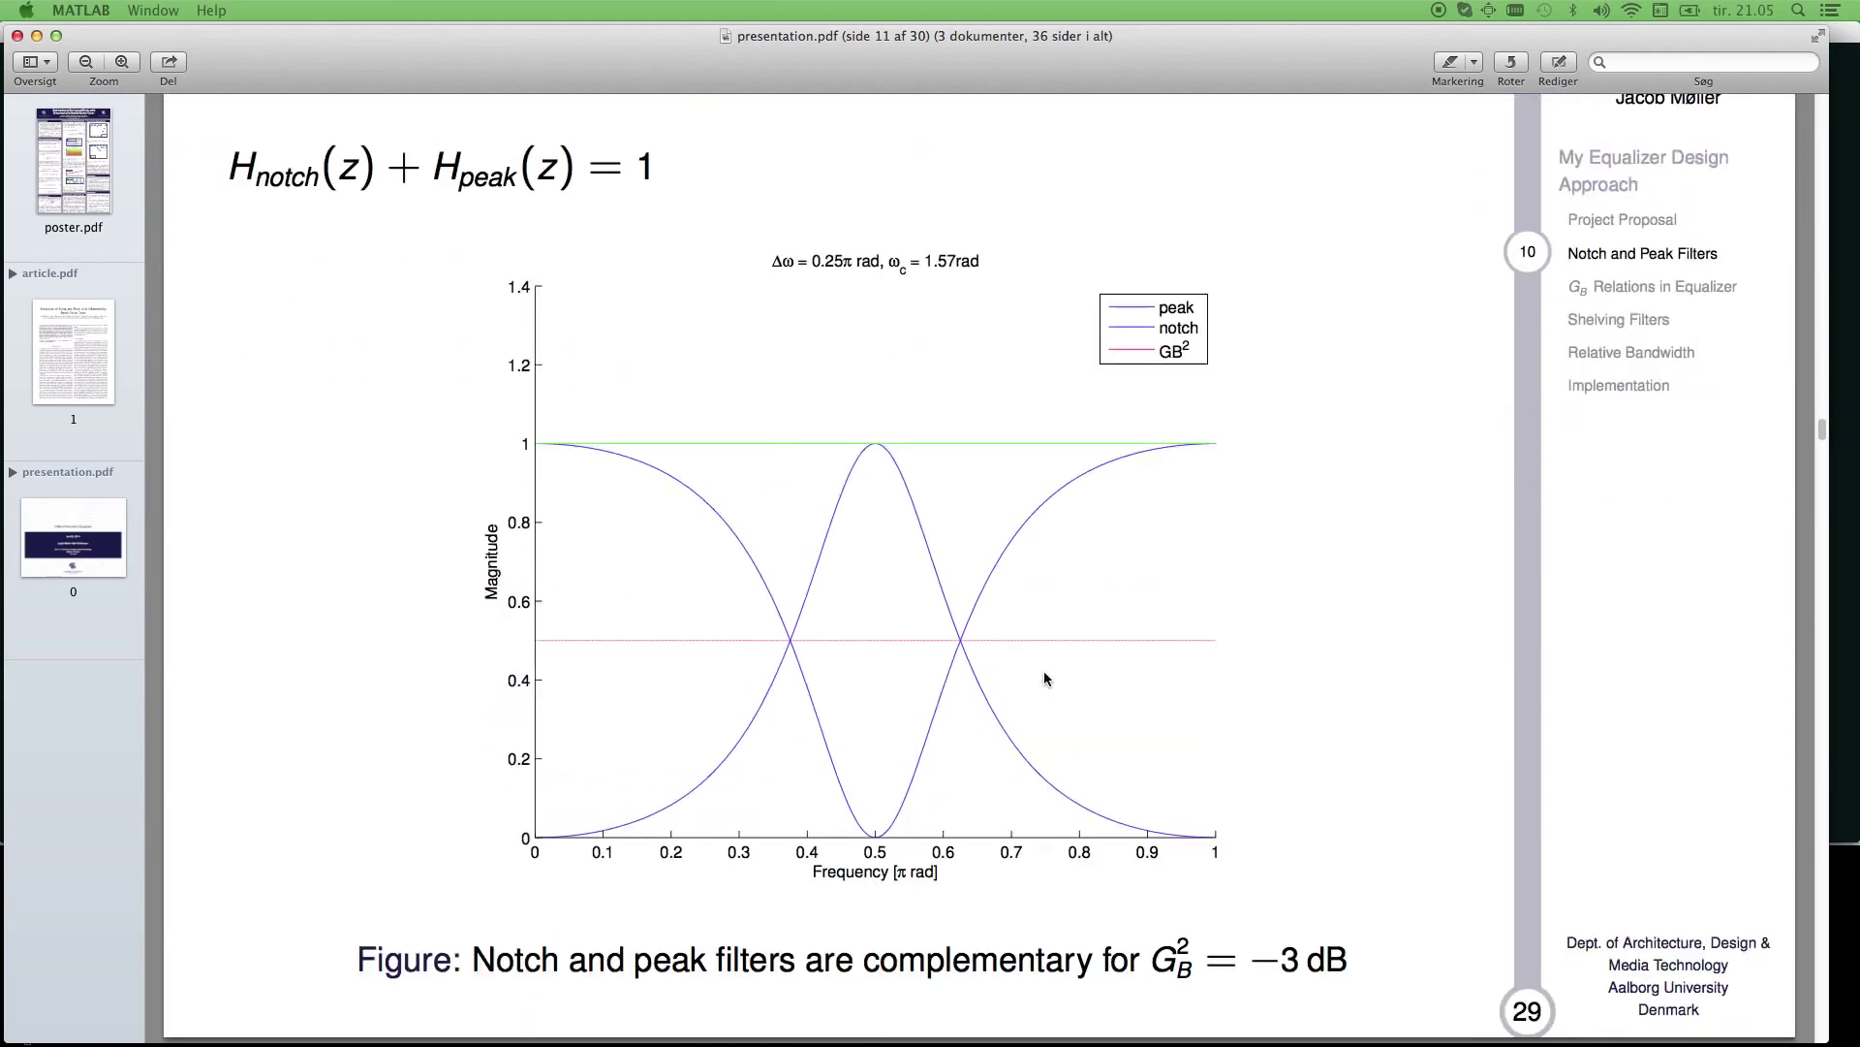
pyautogui.scroll(-1, 1045, 678)
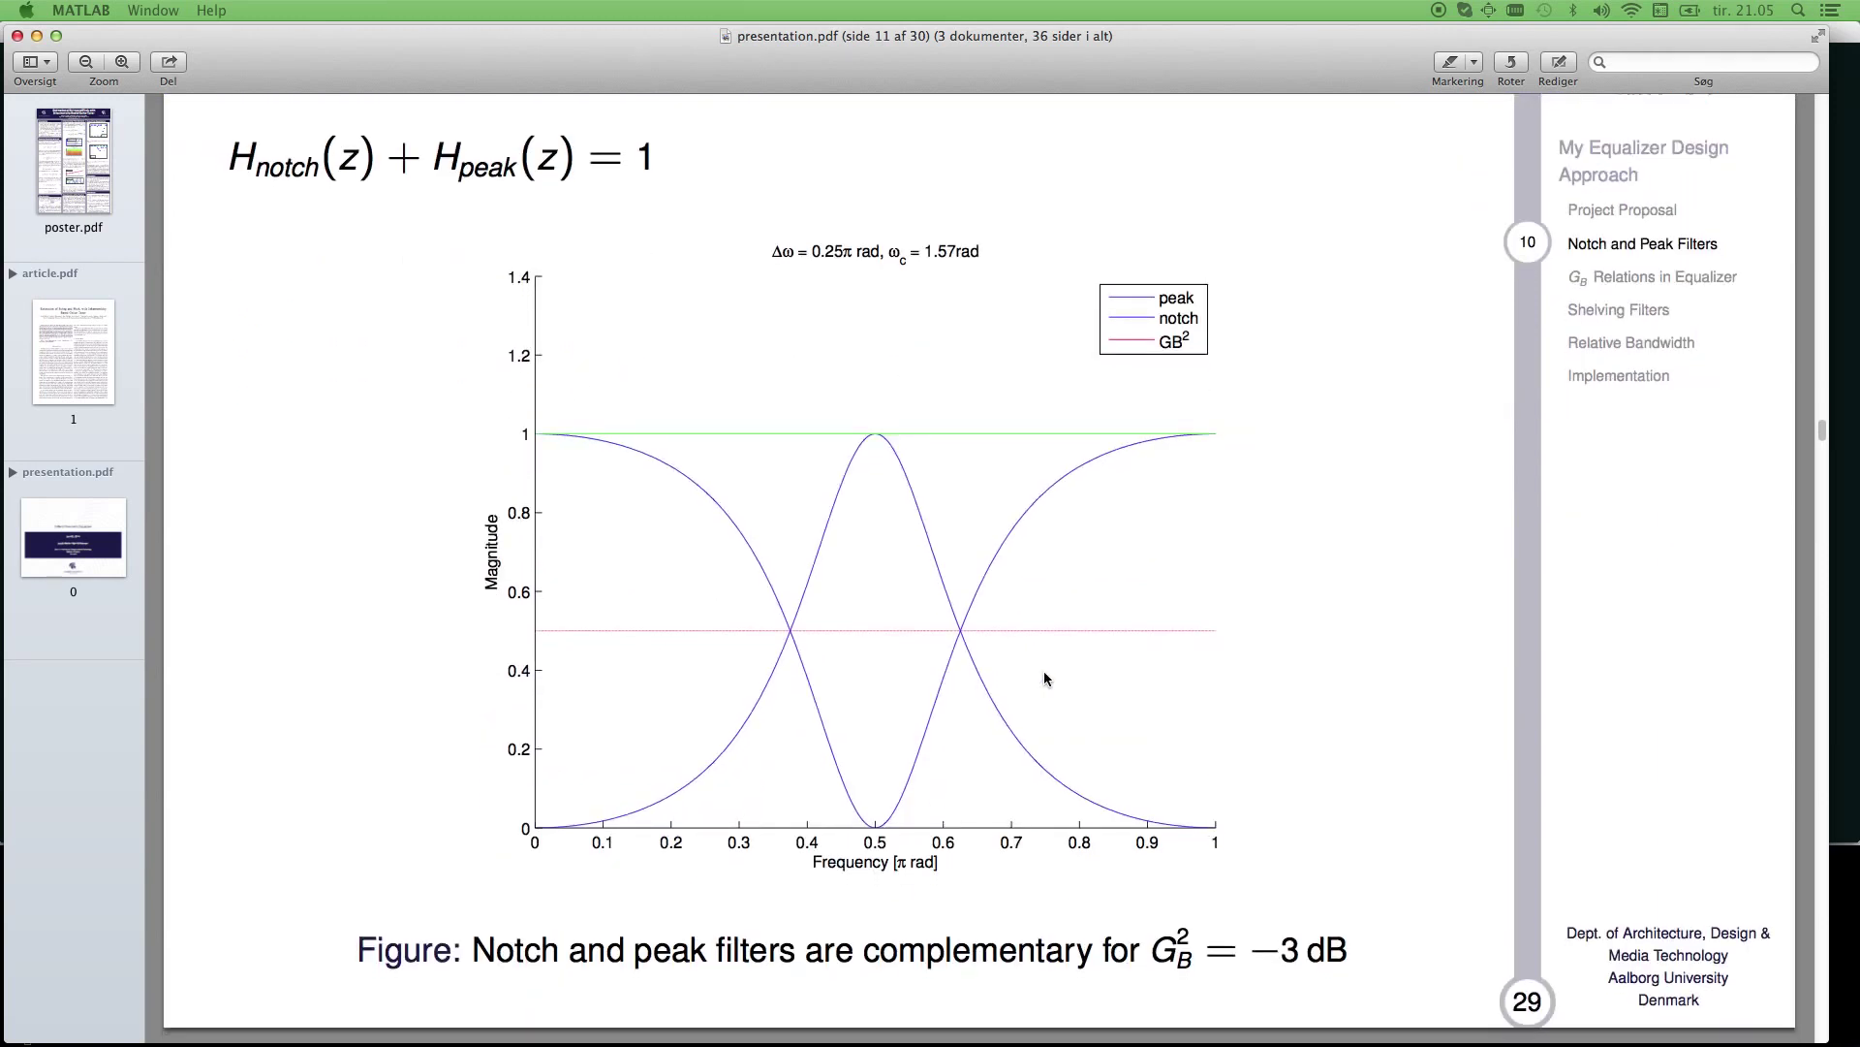
pyautogui.scroll(-10, 1044, 678)
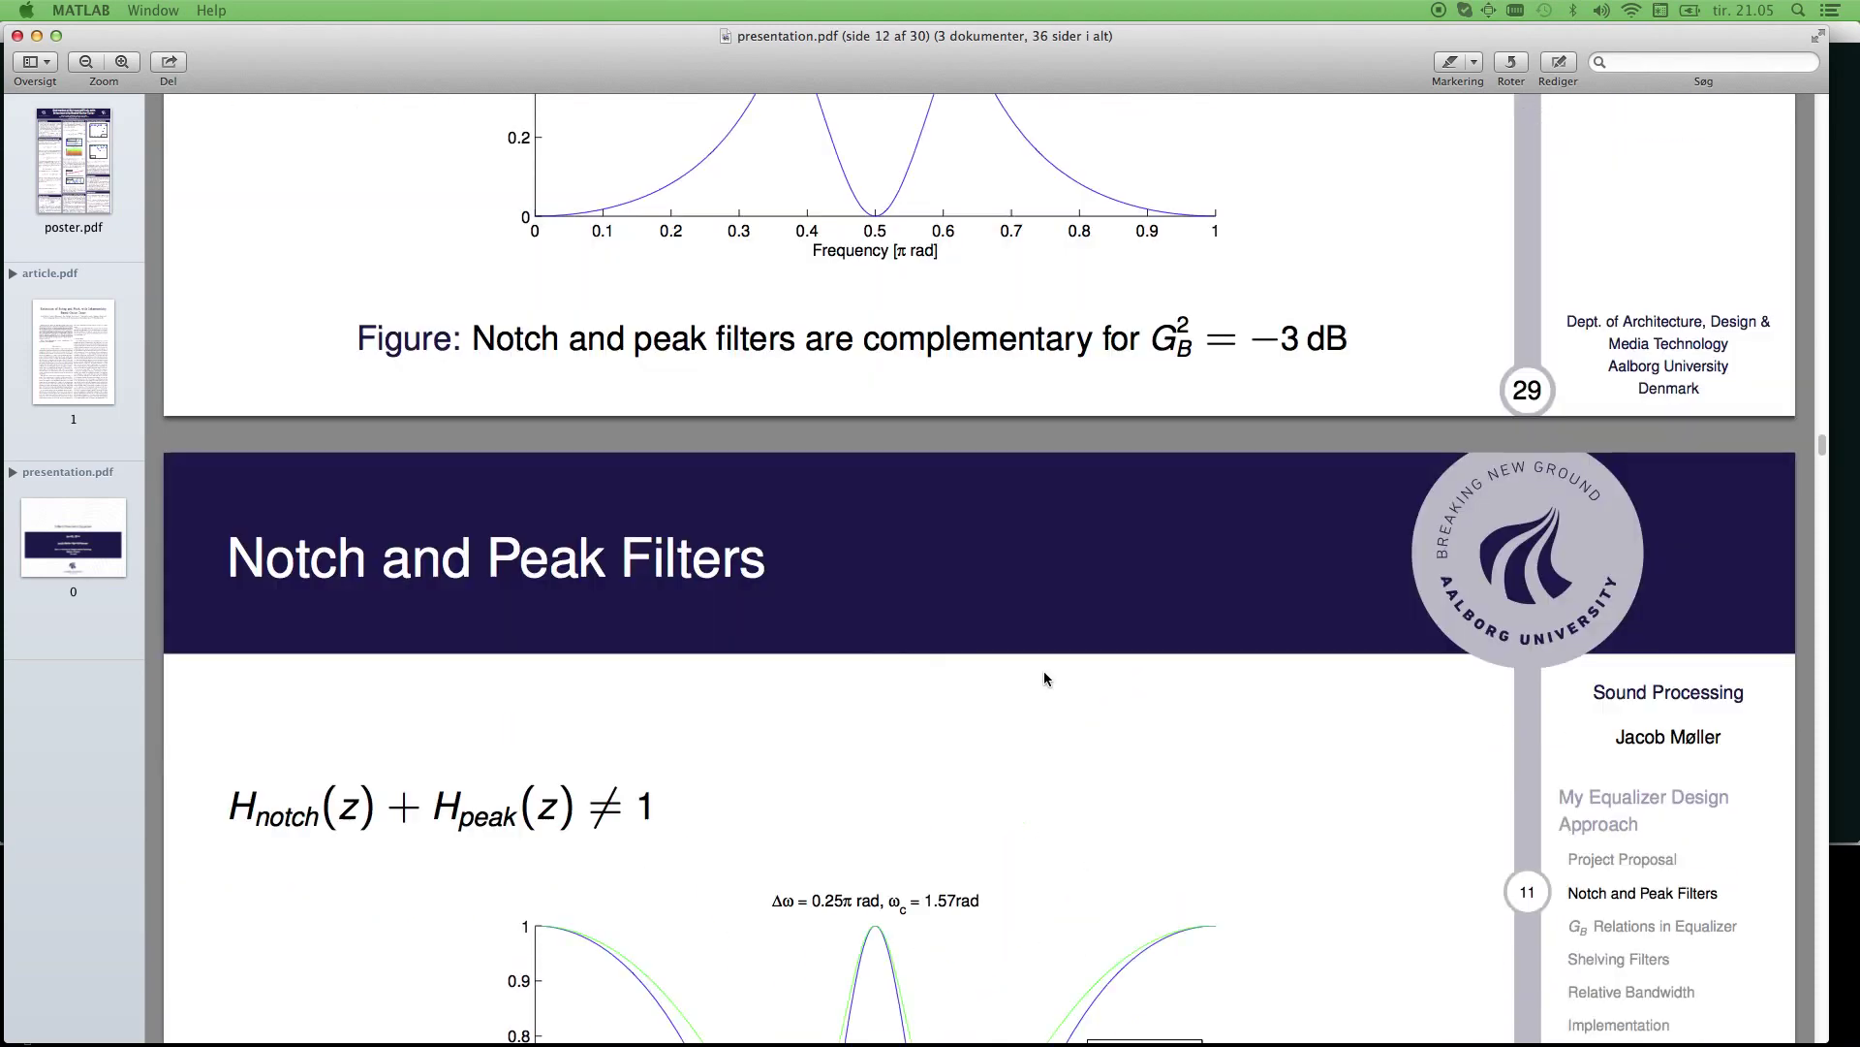
pyautogui.scroll(9, 1044, 677)
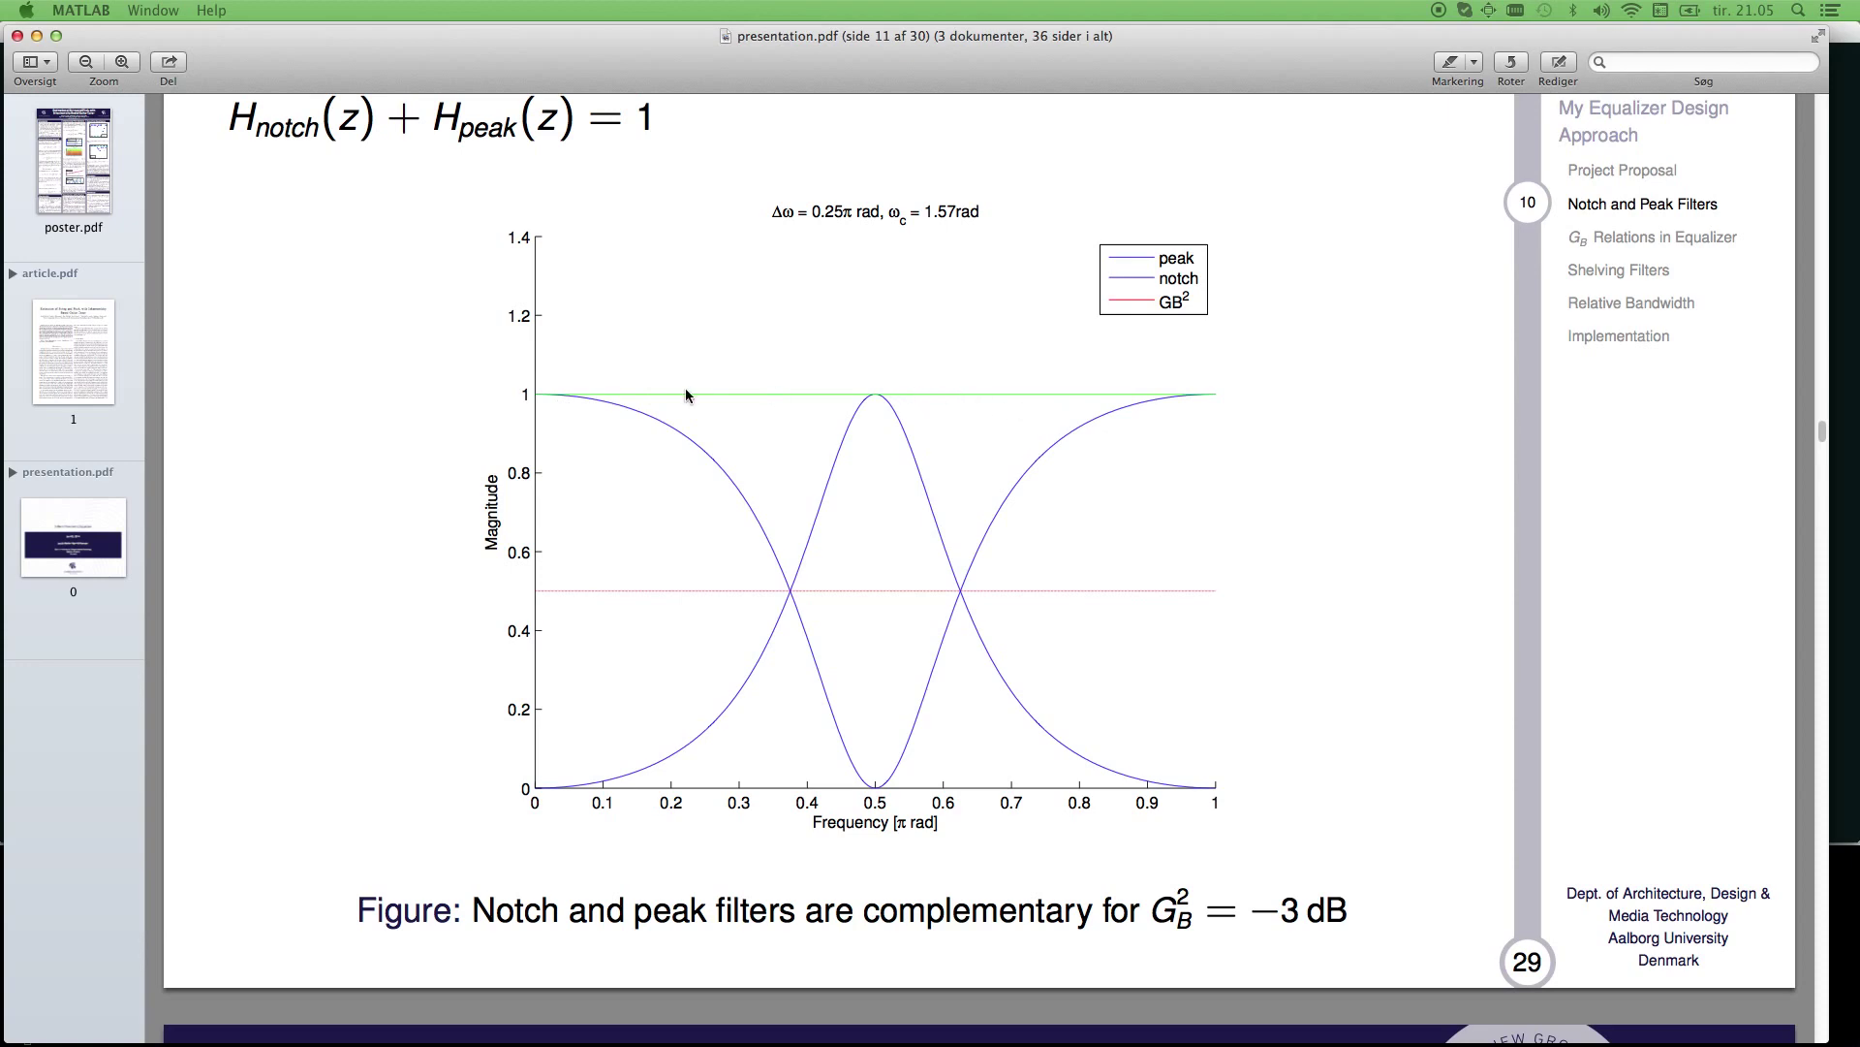
pyautogui.scroll(-15, 973, 497)
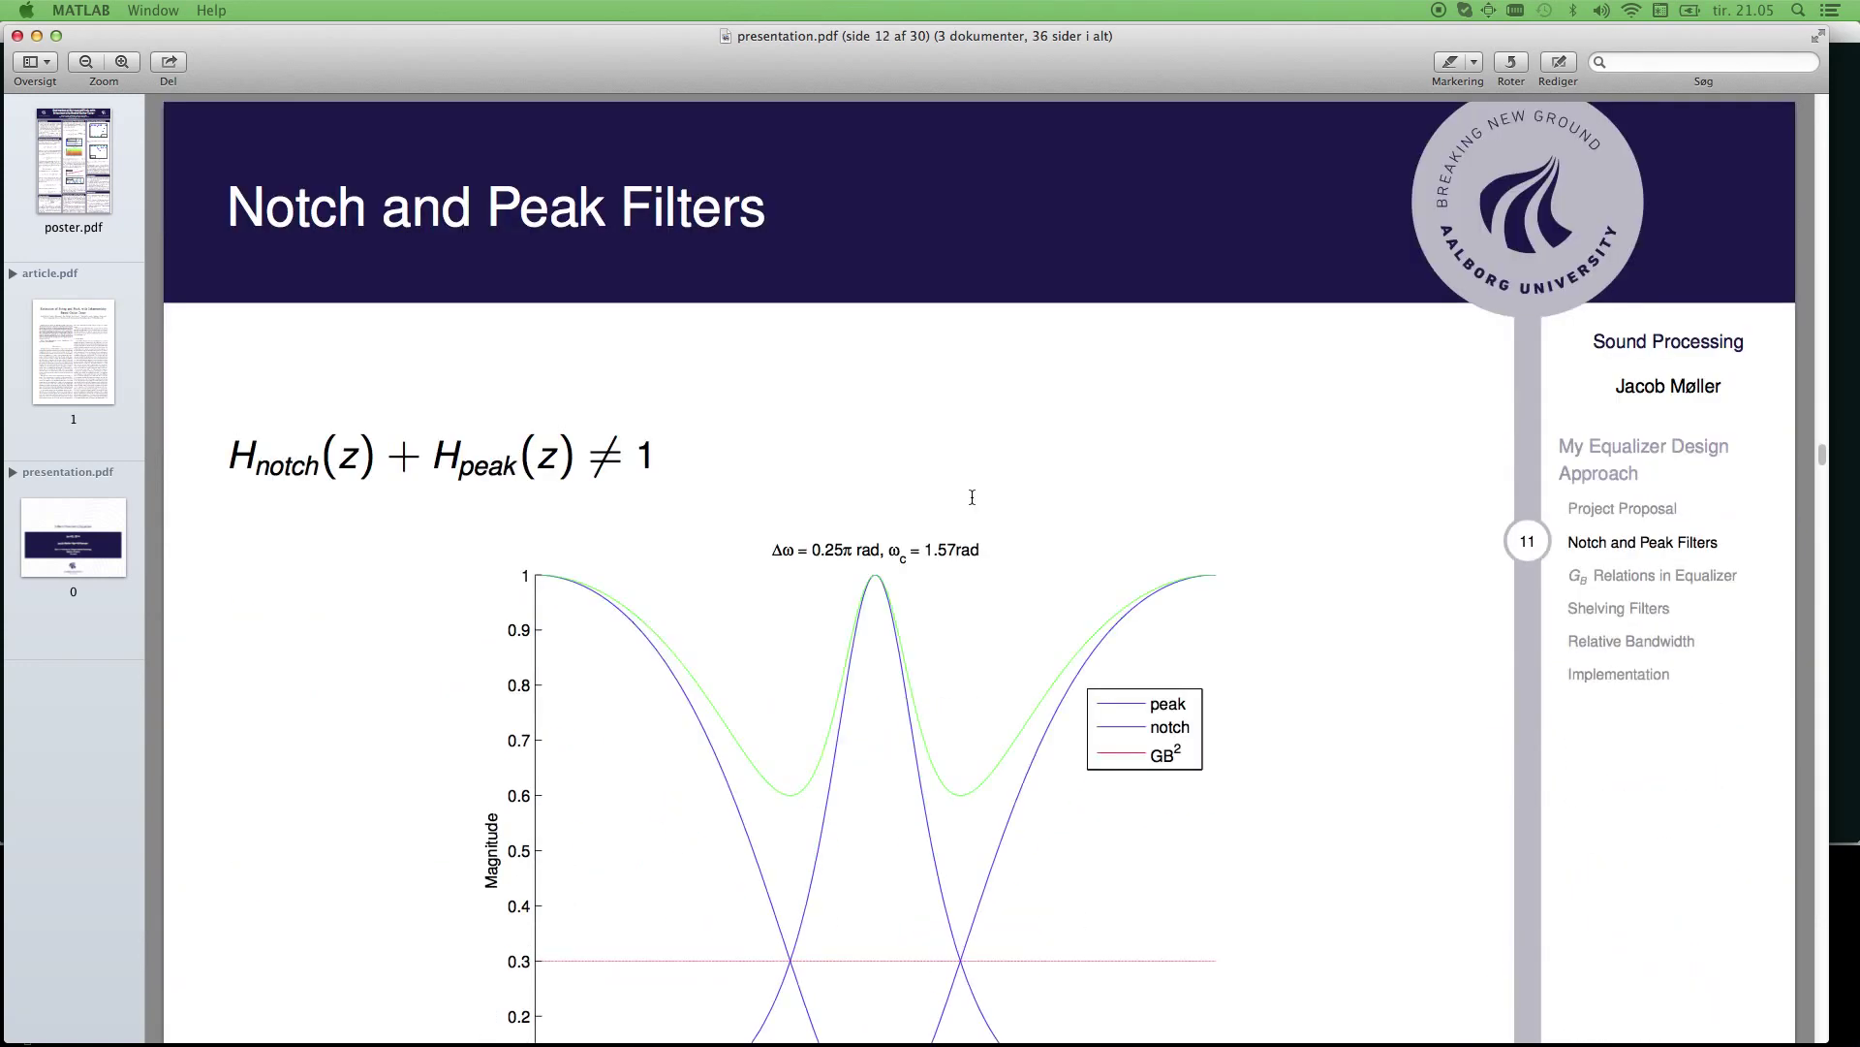
pyautogui.scroll(-2, 971, 497)
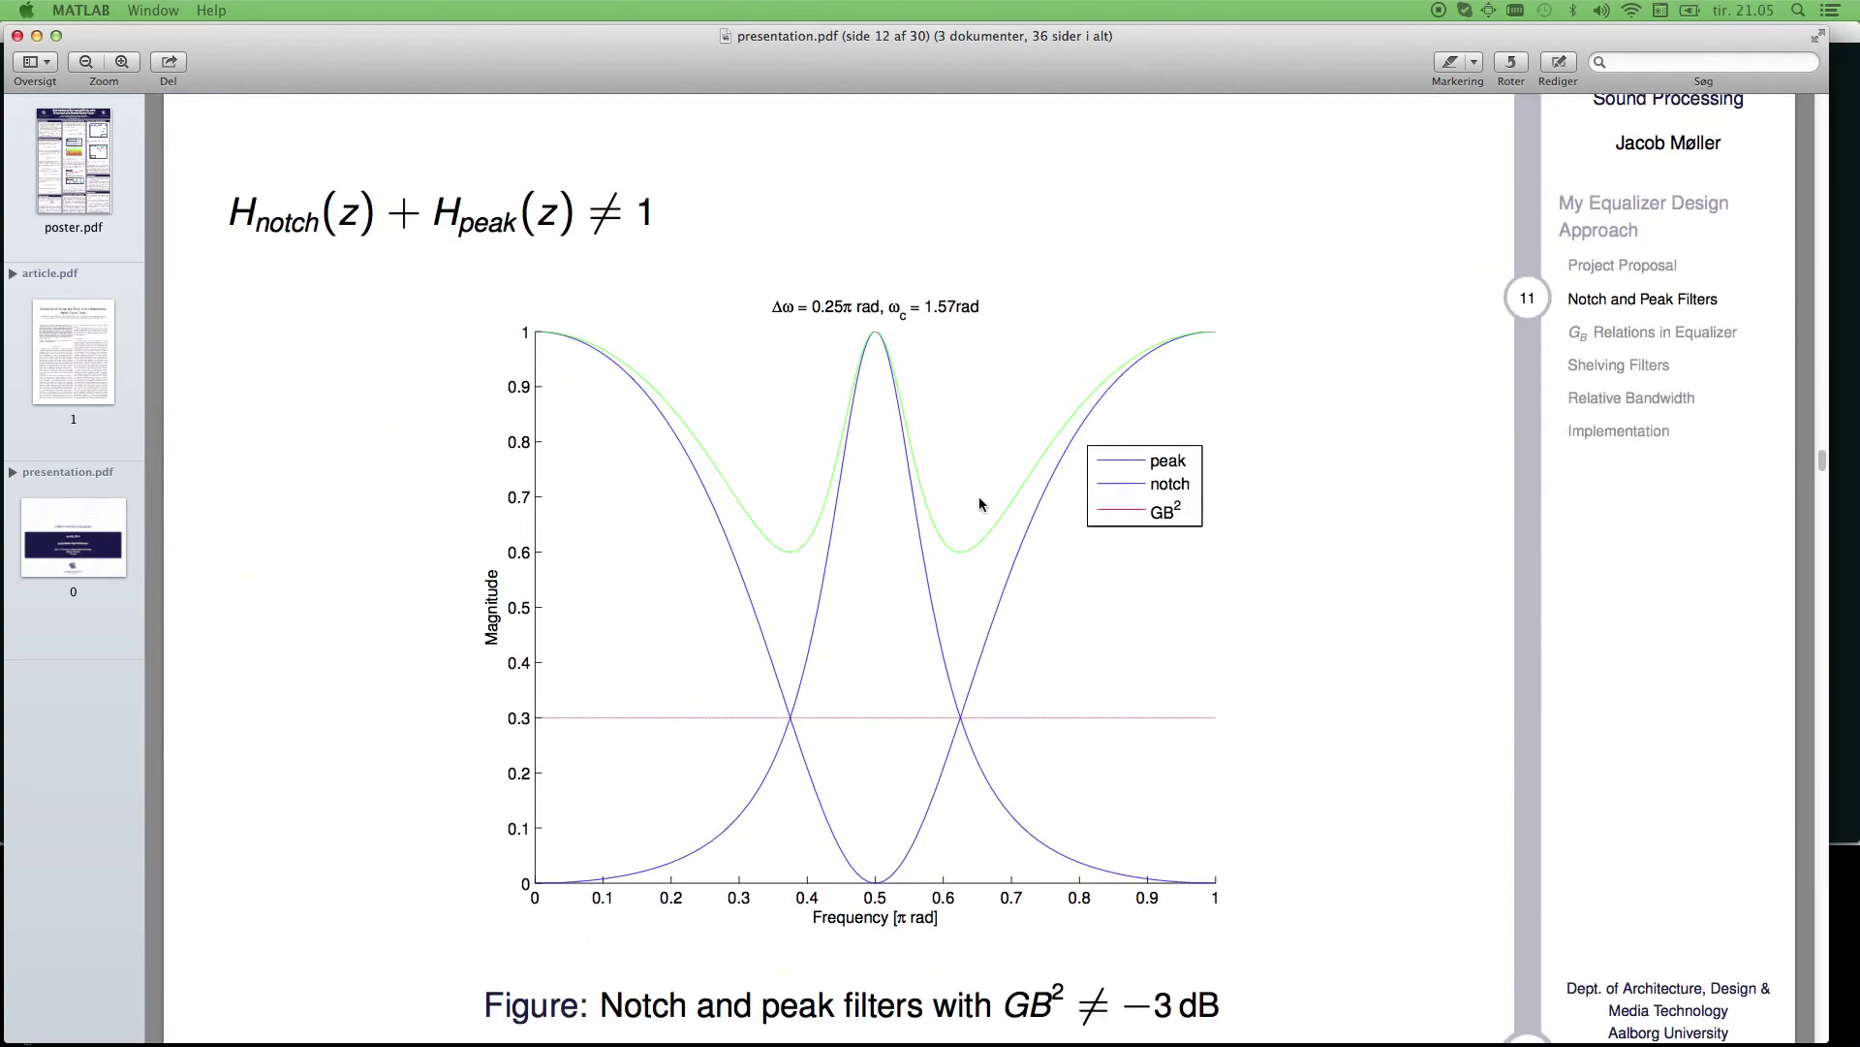
# Highlight difference equation (9) and the EQ filter parameter set, clearing each selection afterwards.
pyautogui.scroll(-15, 996, 538)
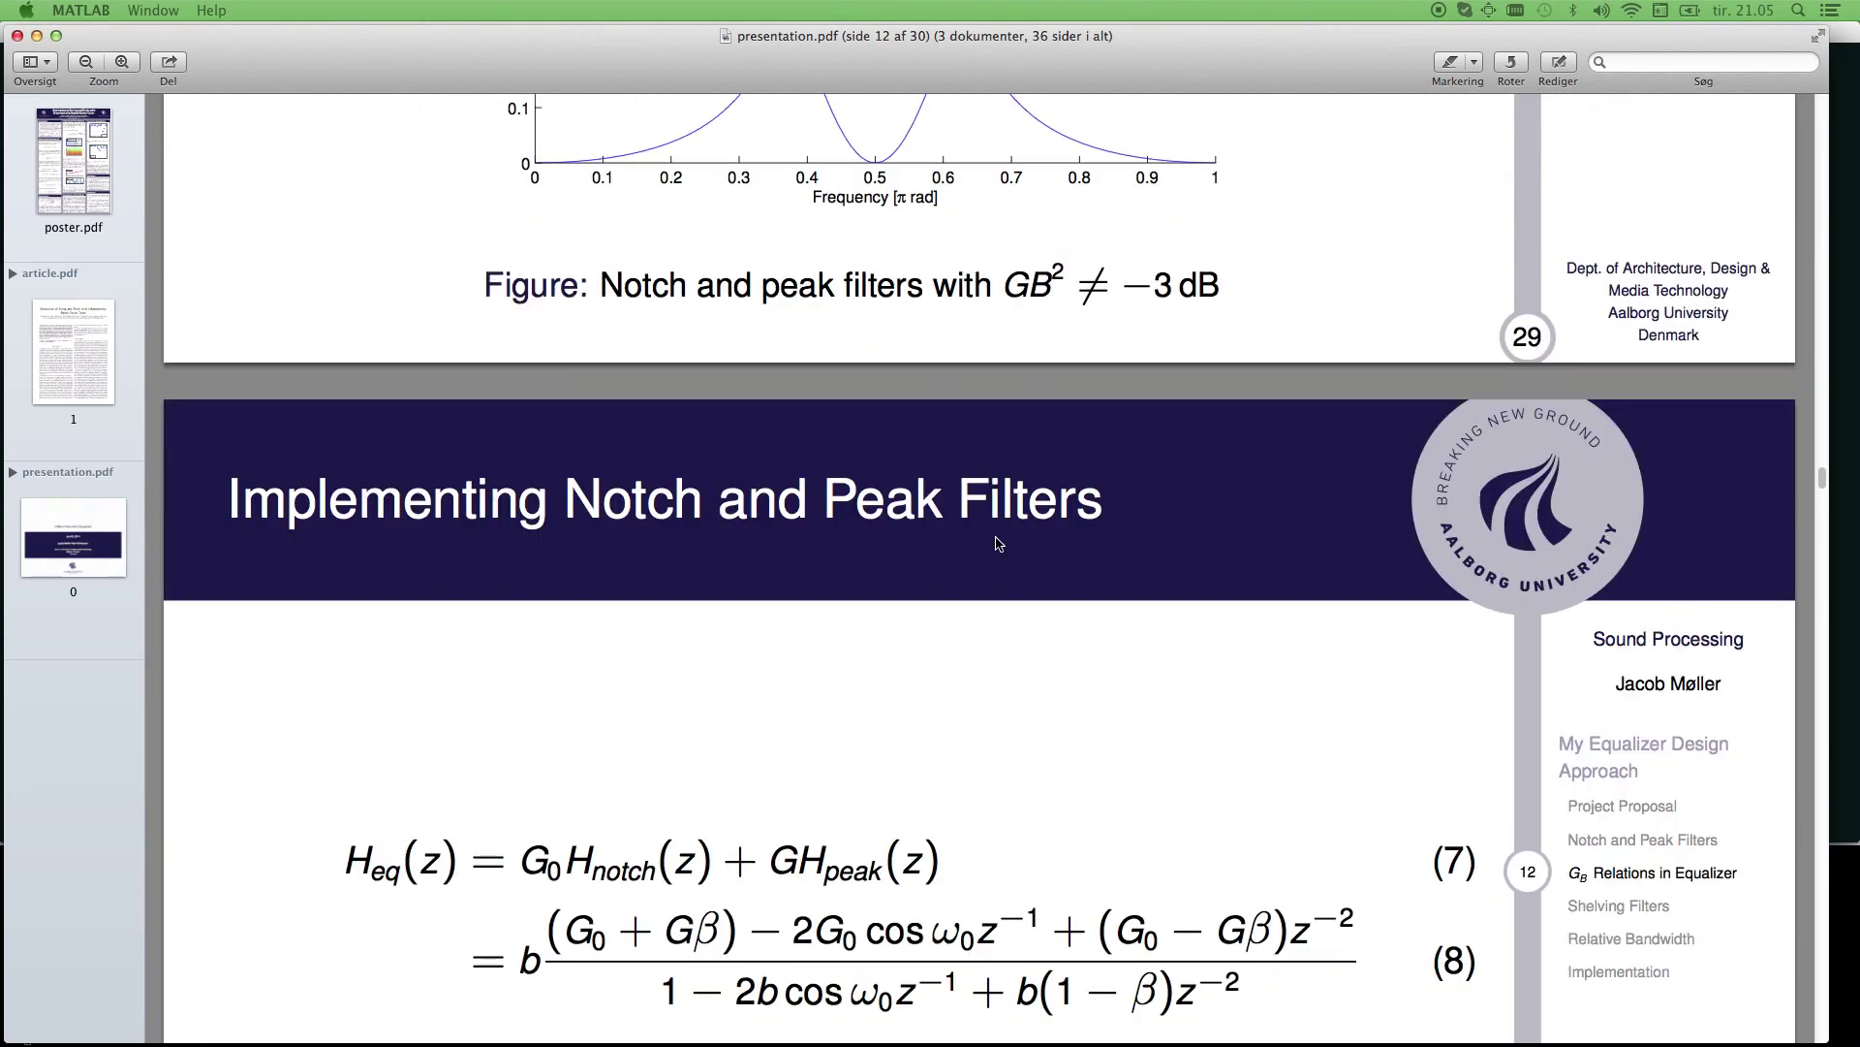
pyautogui.scroll(1, 996, 536)
pyautogui.scroll(-3, 996, 537)
pyautogui.scroll(-2, 996, 537)
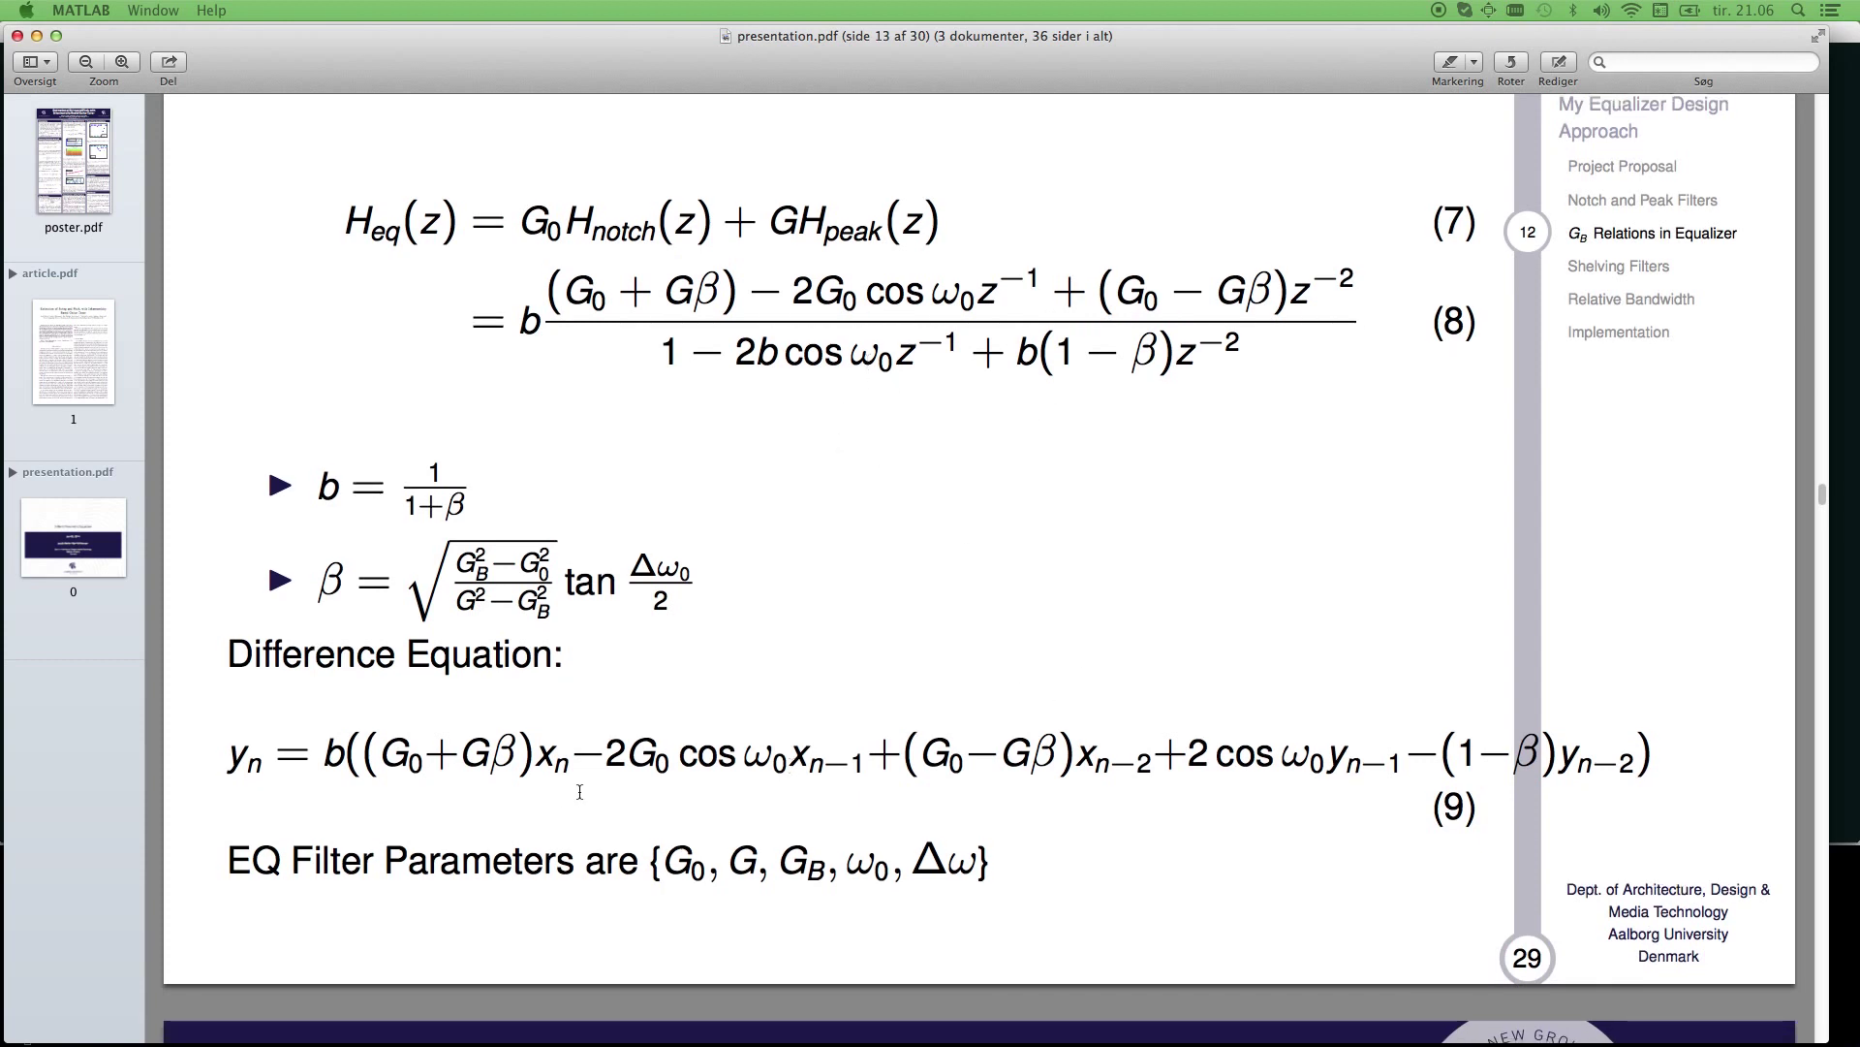
pyautogui.doubleClick(625, 756)
pyautogui.click(625, 756)
pyautogui.tripleClick(634, 751)
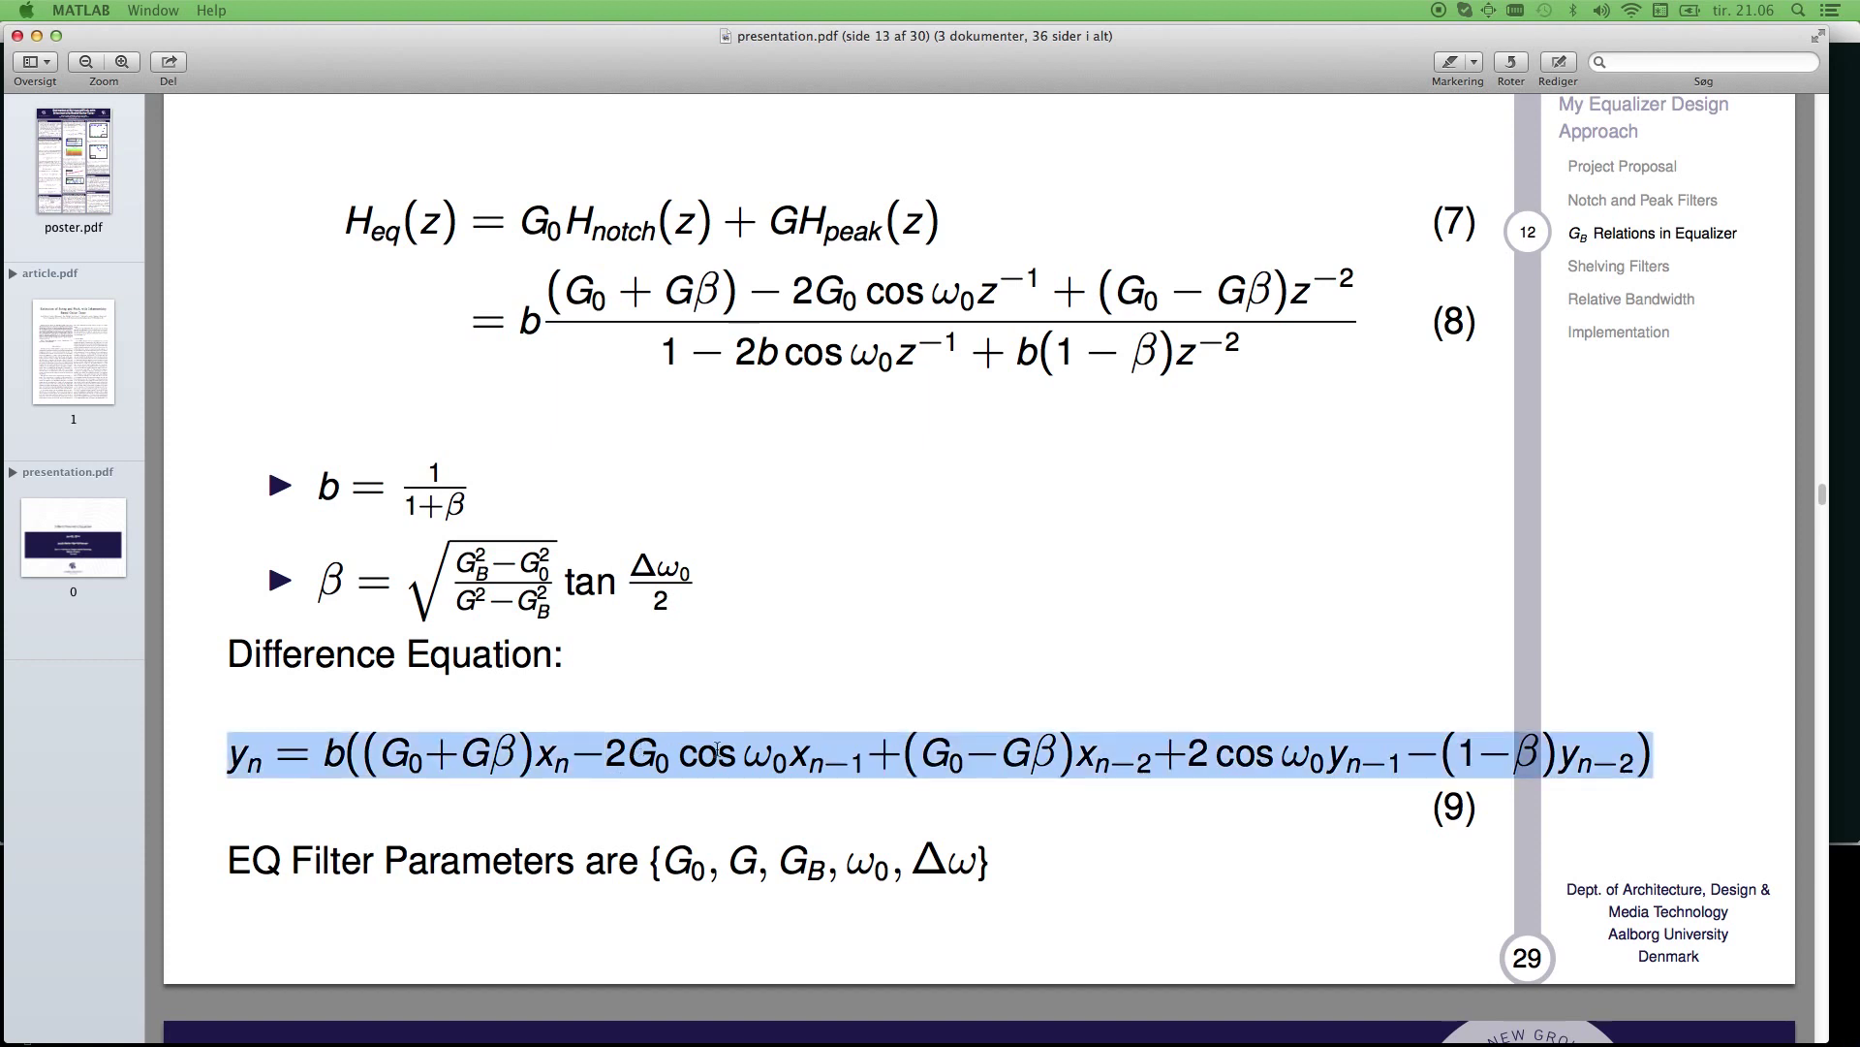
pyautogui.click(1012, 690)
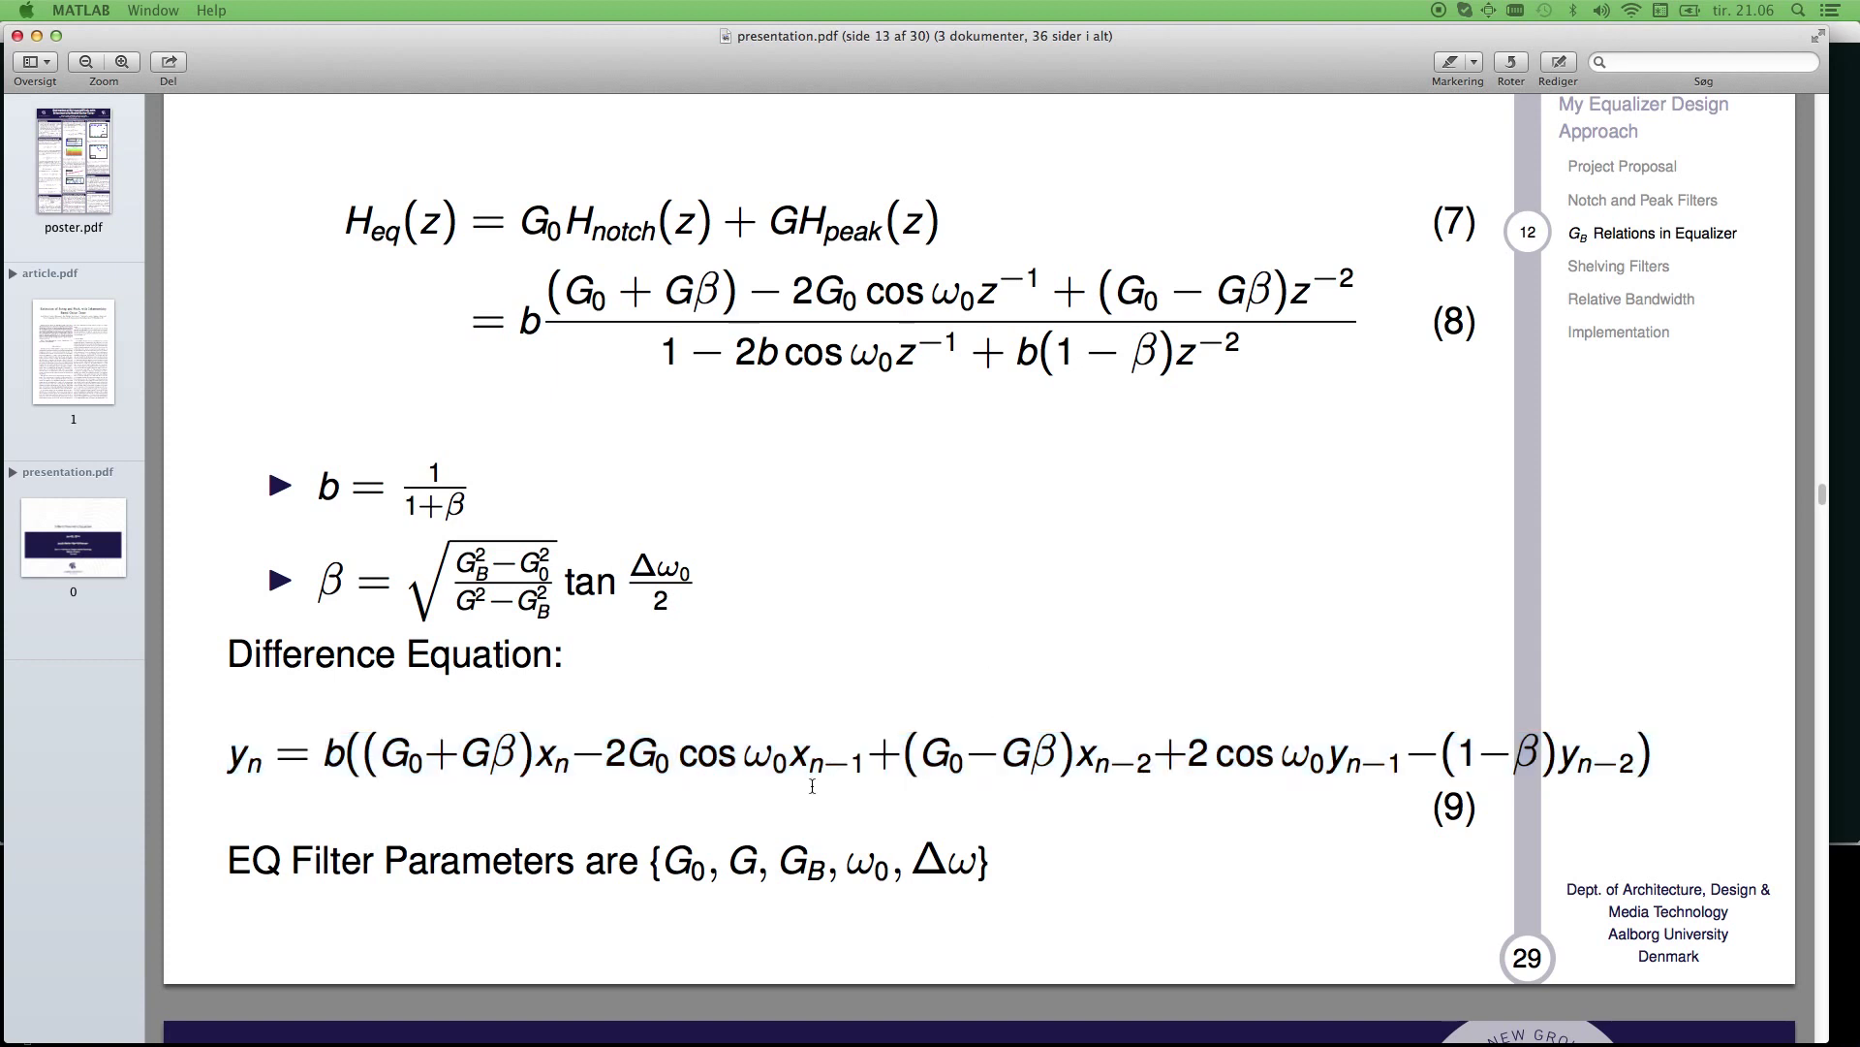
pyautogui.moveTo(661, 865); pyautogui.dragTo(1006, 868)
pyautogui.click(1006, 868)
# Scroll down past the code listing to the Varying gain with NdB = 0.5 plot.
pyautogui.scroll(-10, 1106, 870)
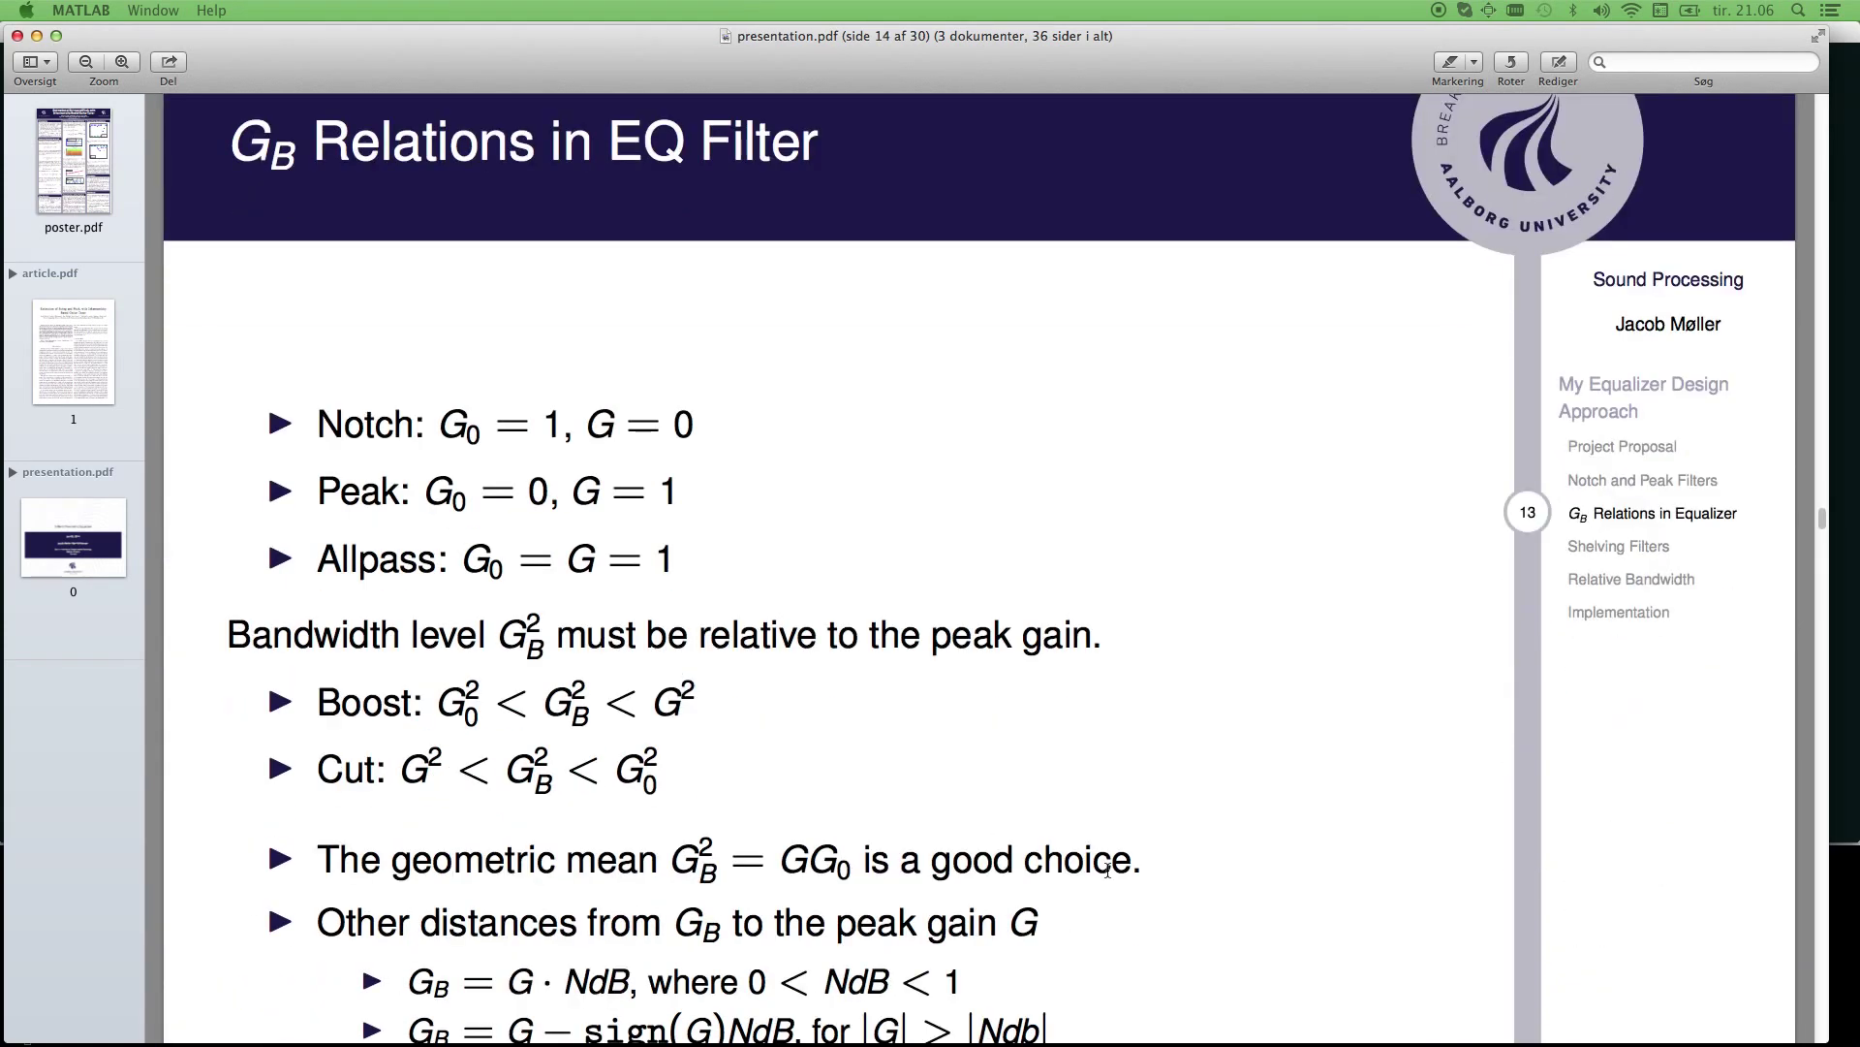
pyautogui.scroll(-3, 1108, 870)
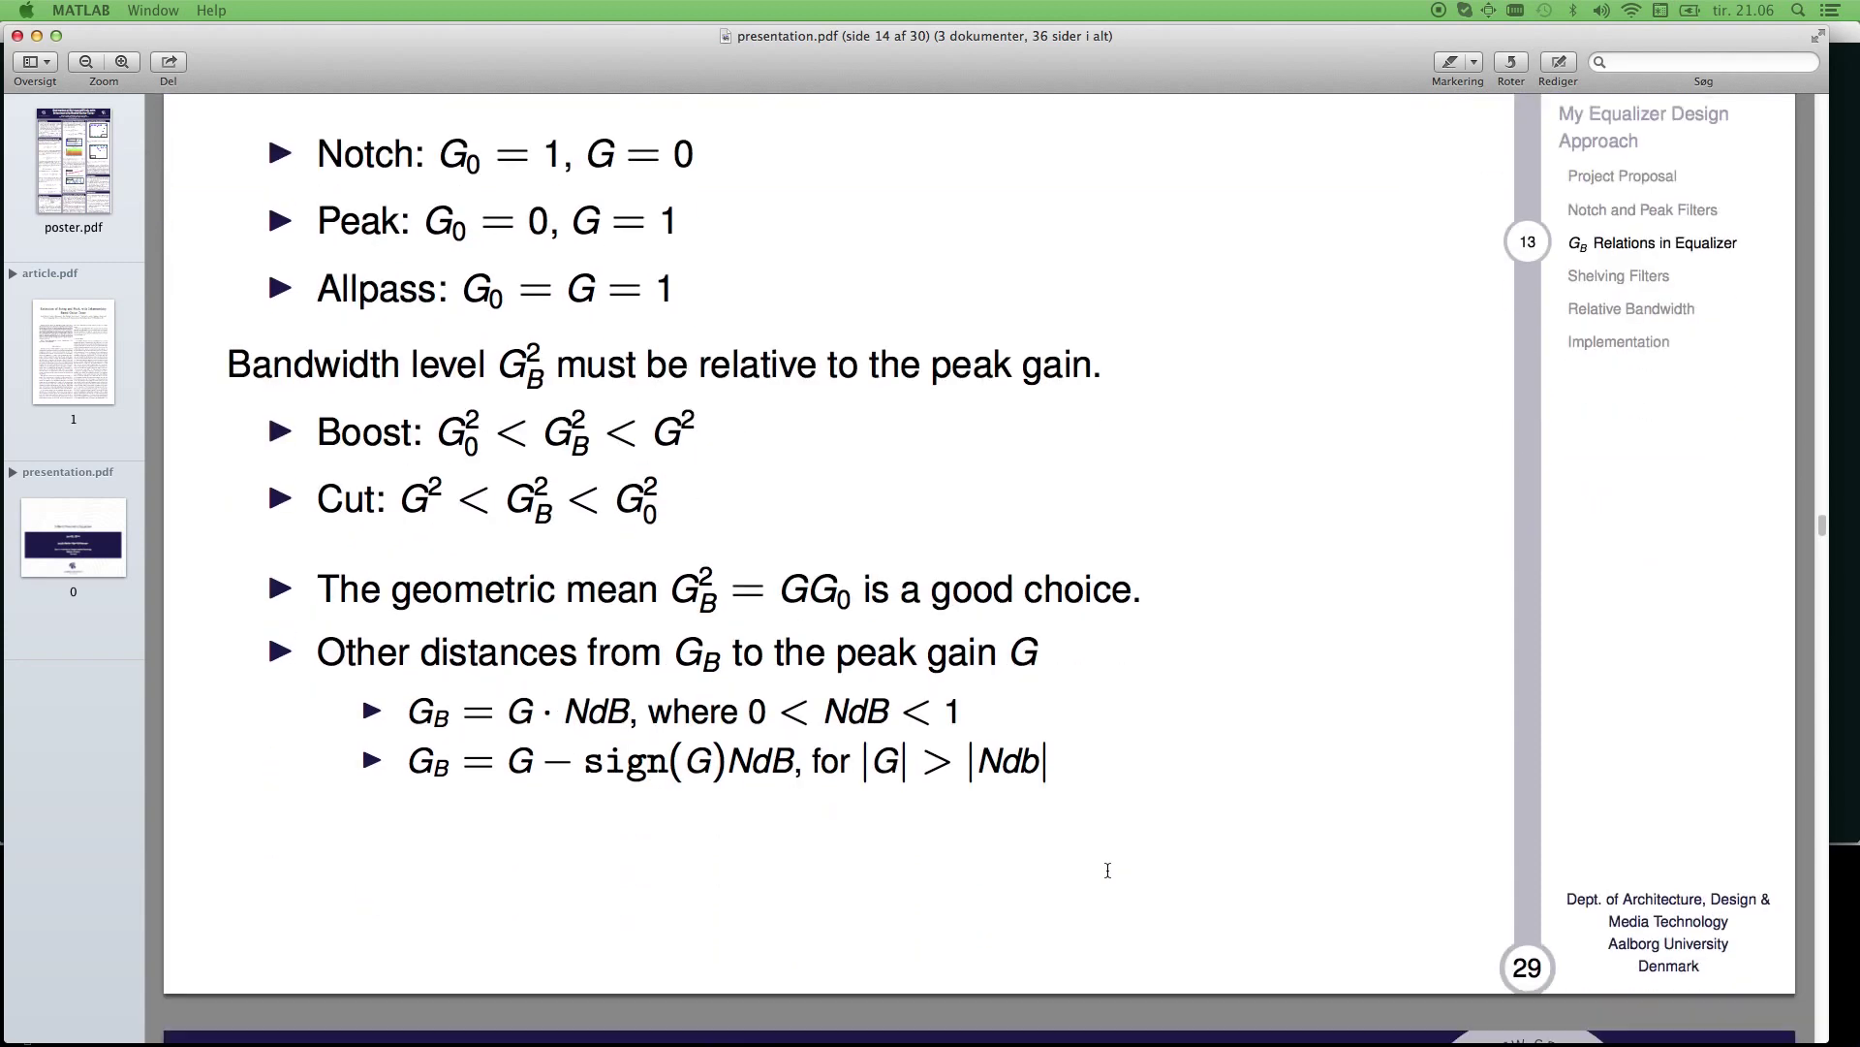
pyautogui.scroll(1, 1108, 870)
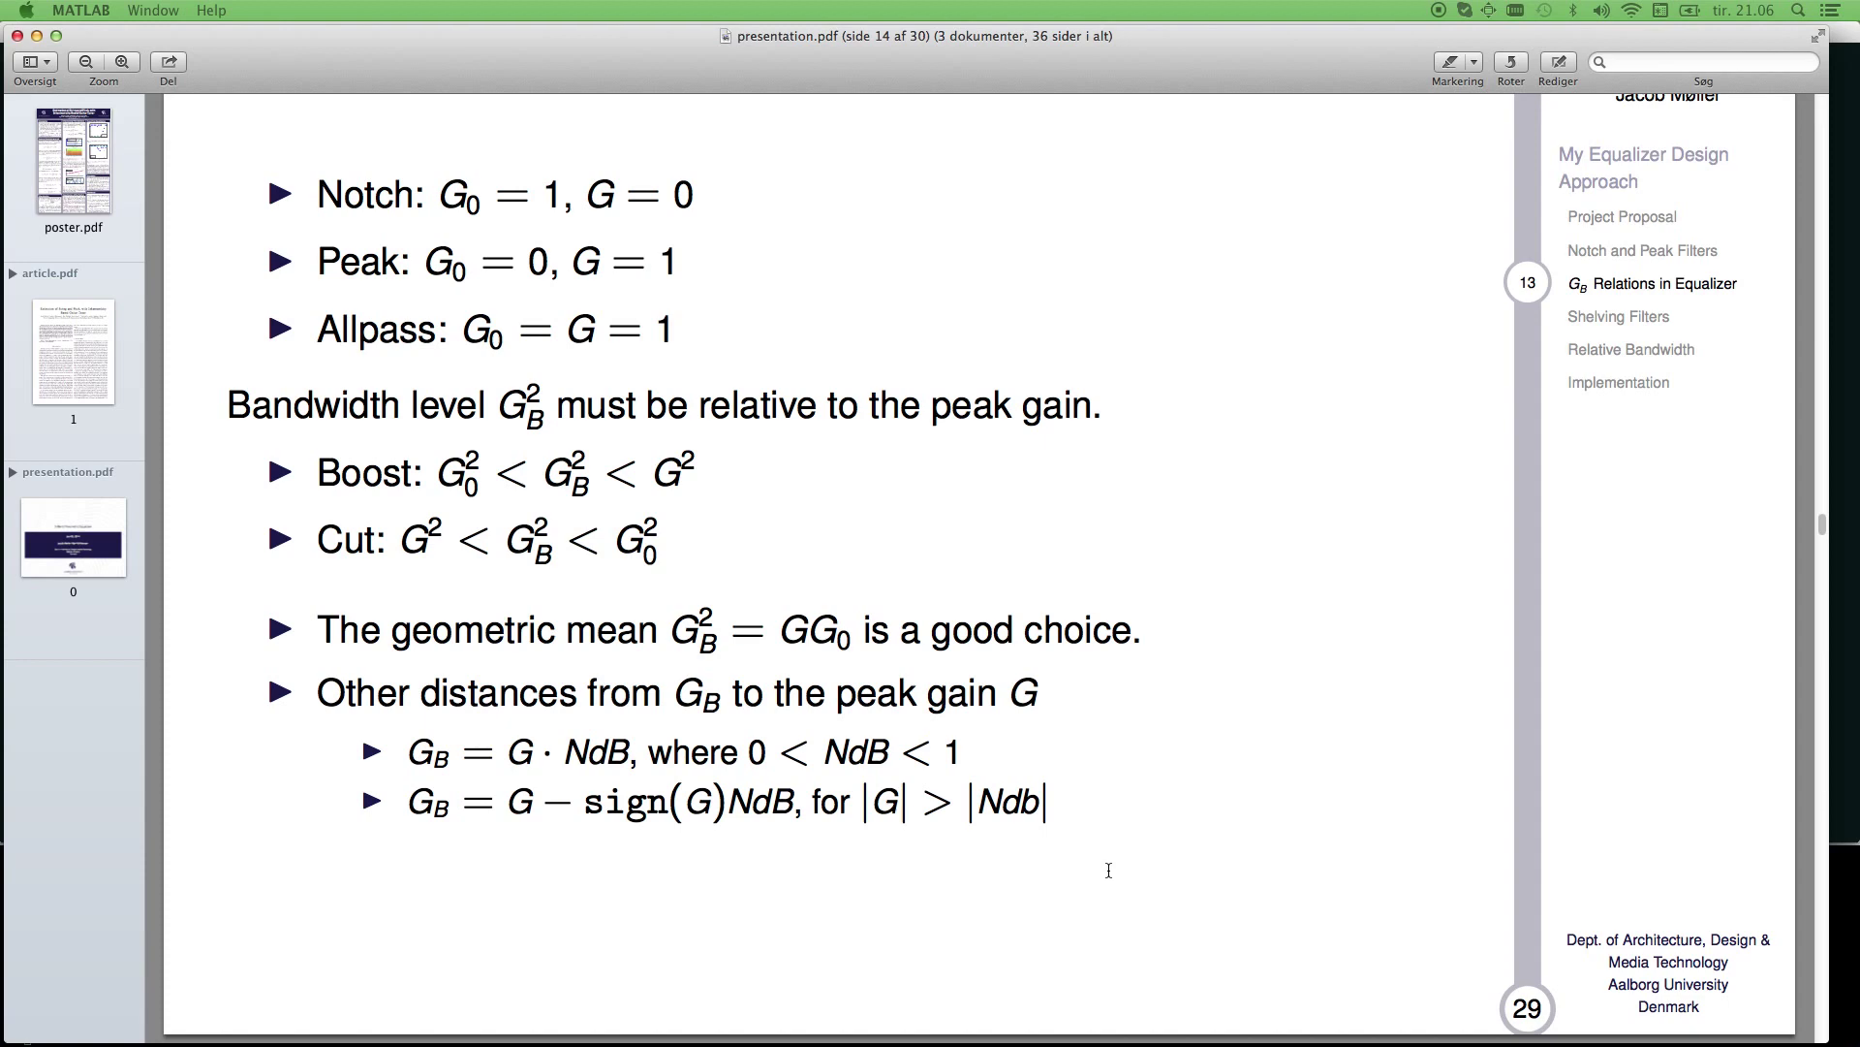
pyautogui.scroll(-10, 1108, 870)
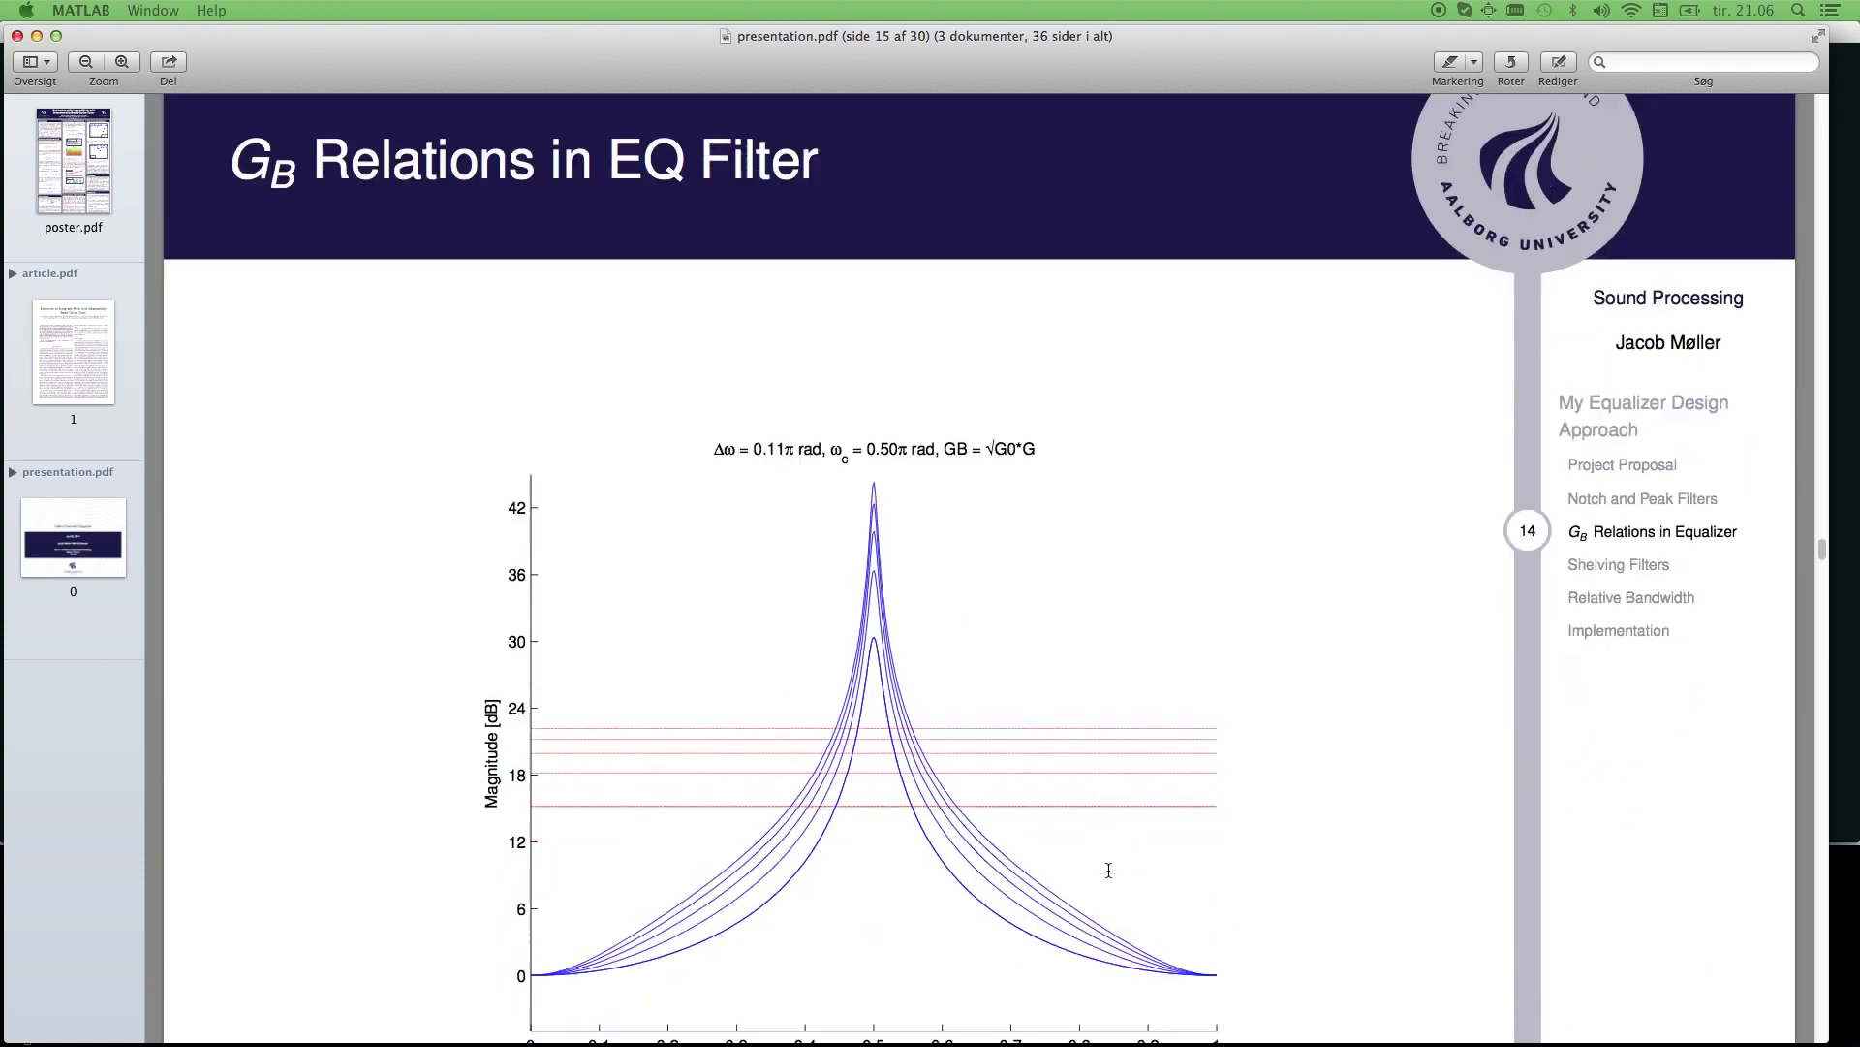
pyautogui.scroll(-15, 1108, 871)
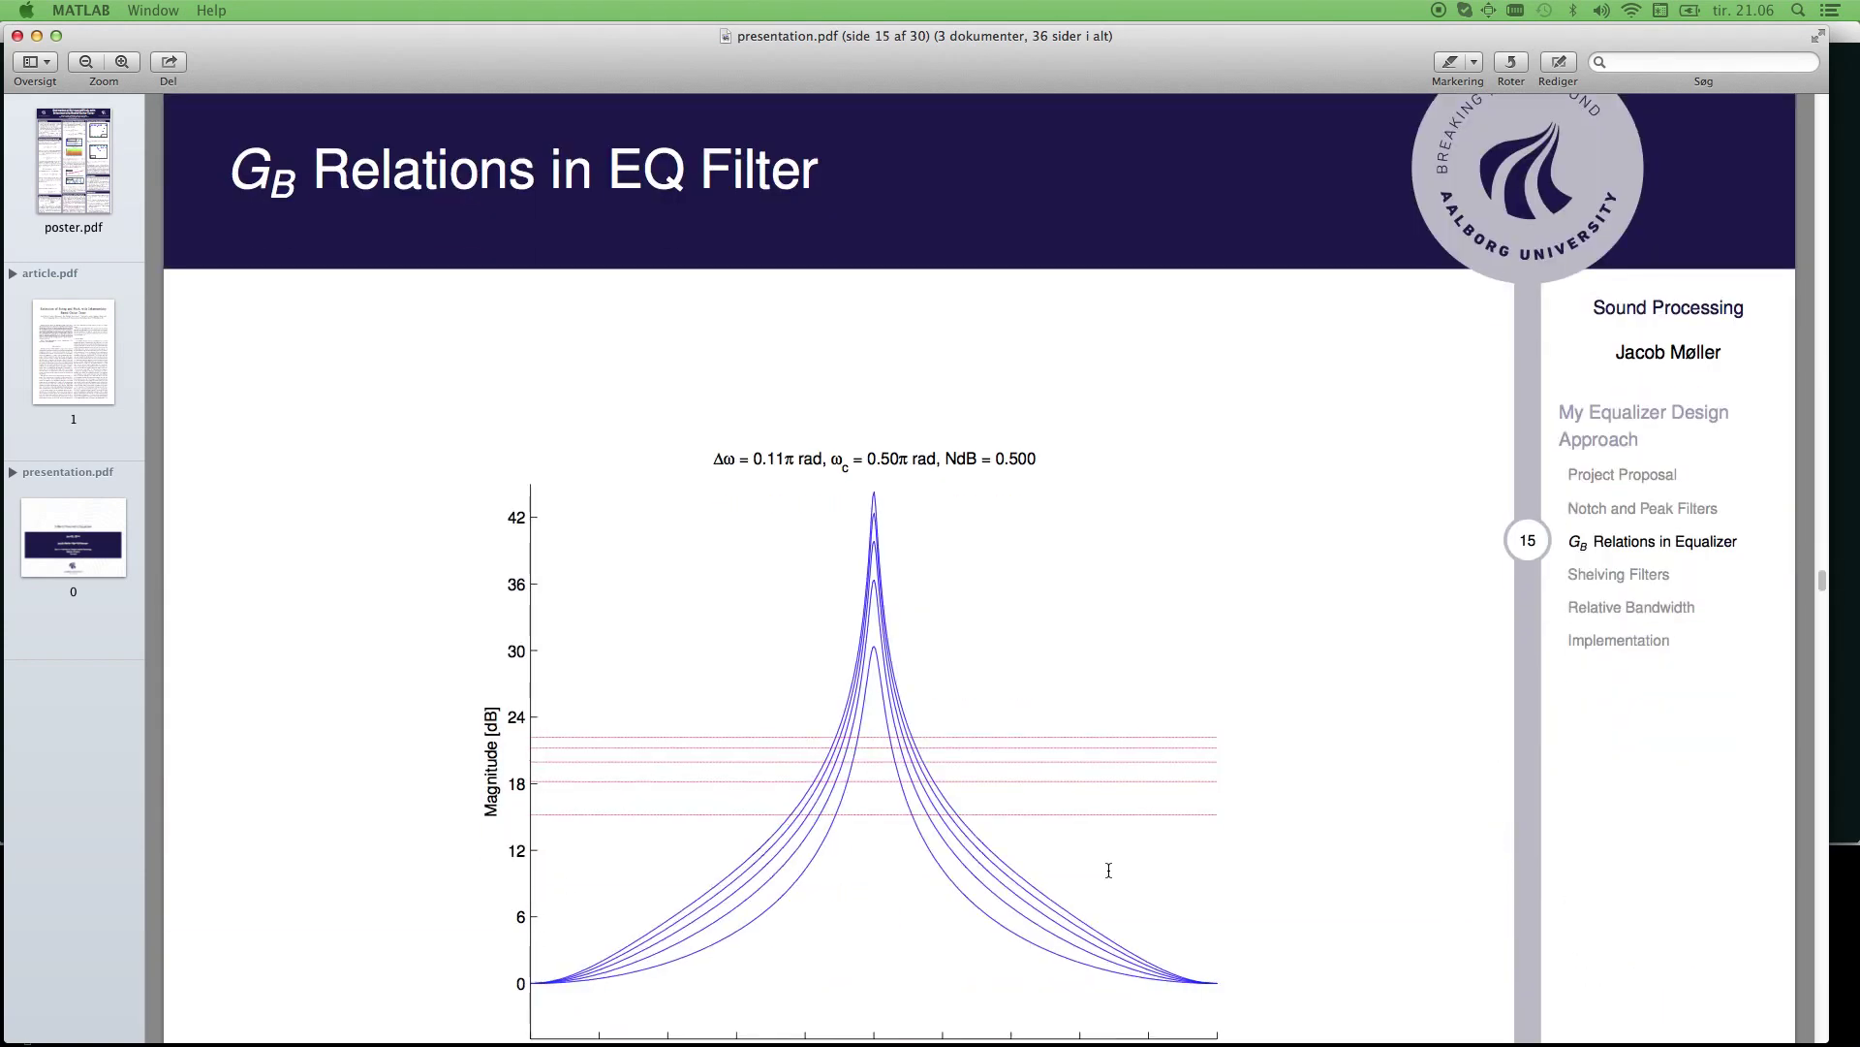
pyautogui.scroll(-12, 1108, 870)
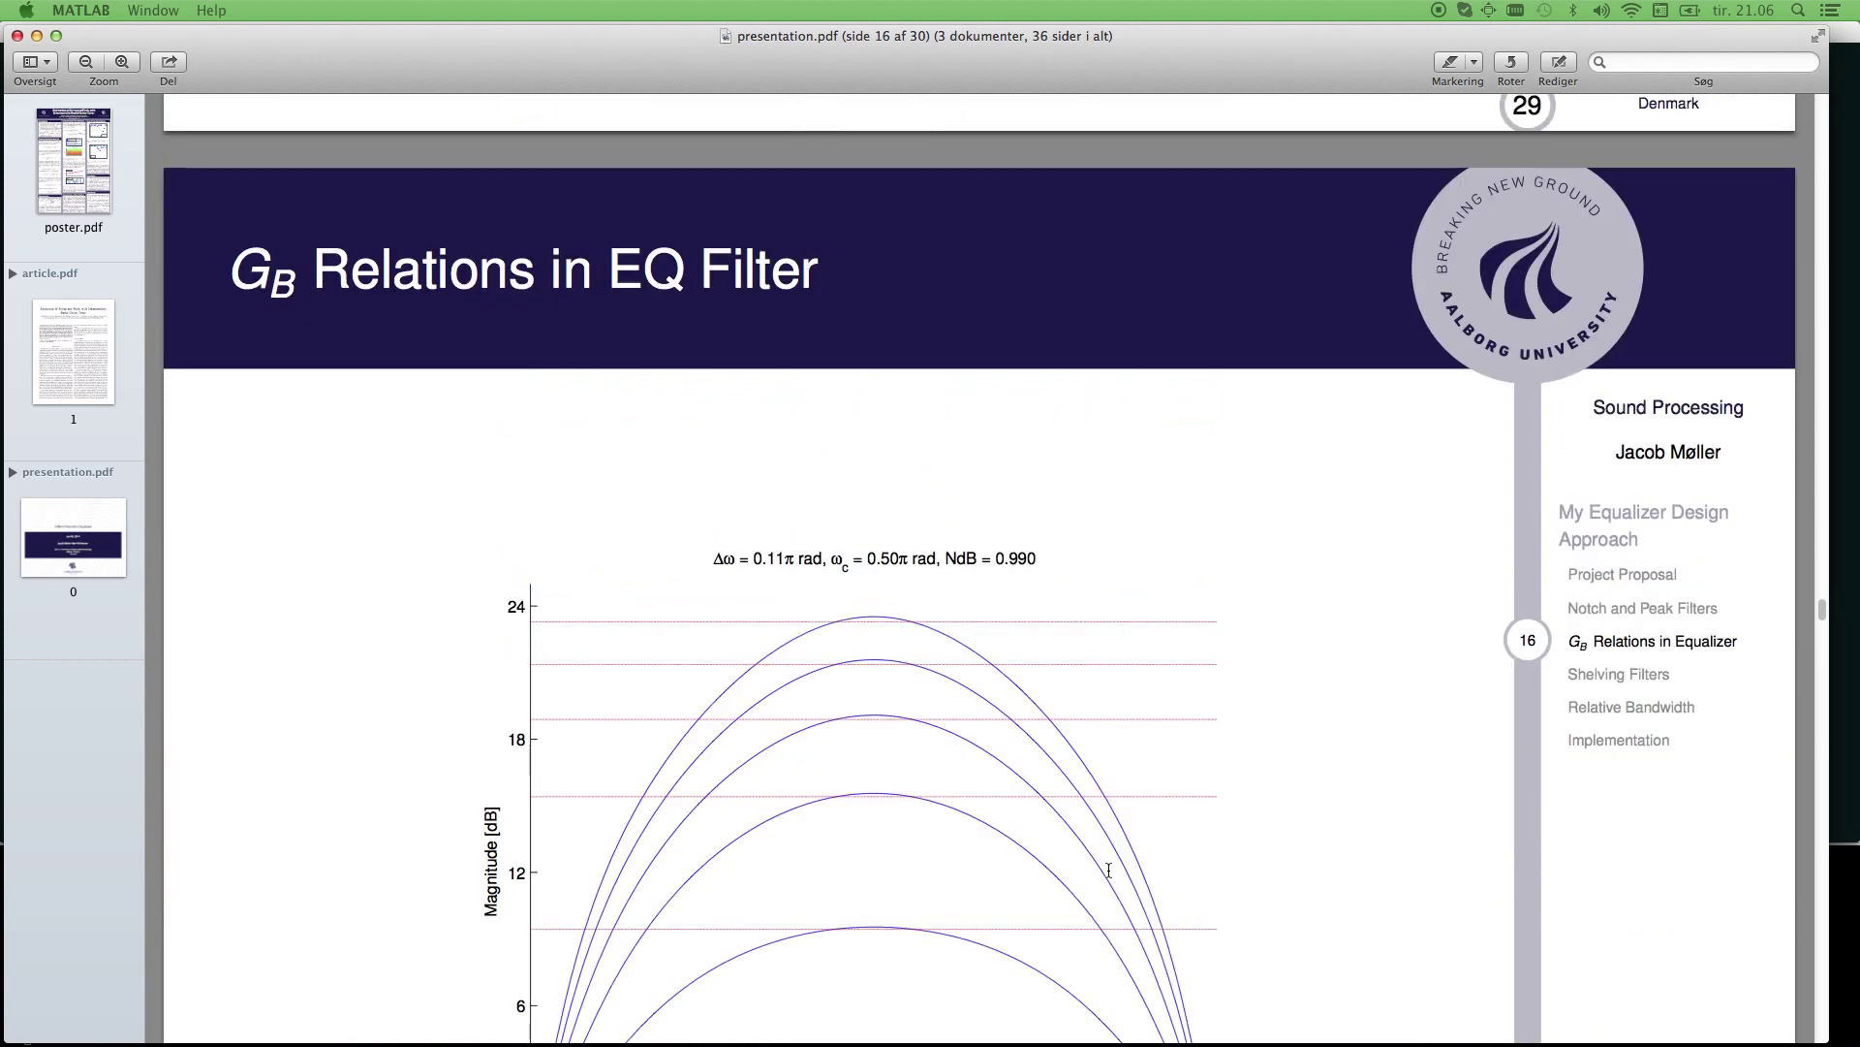
pyautogui.scroll(-6, 1108, 870)
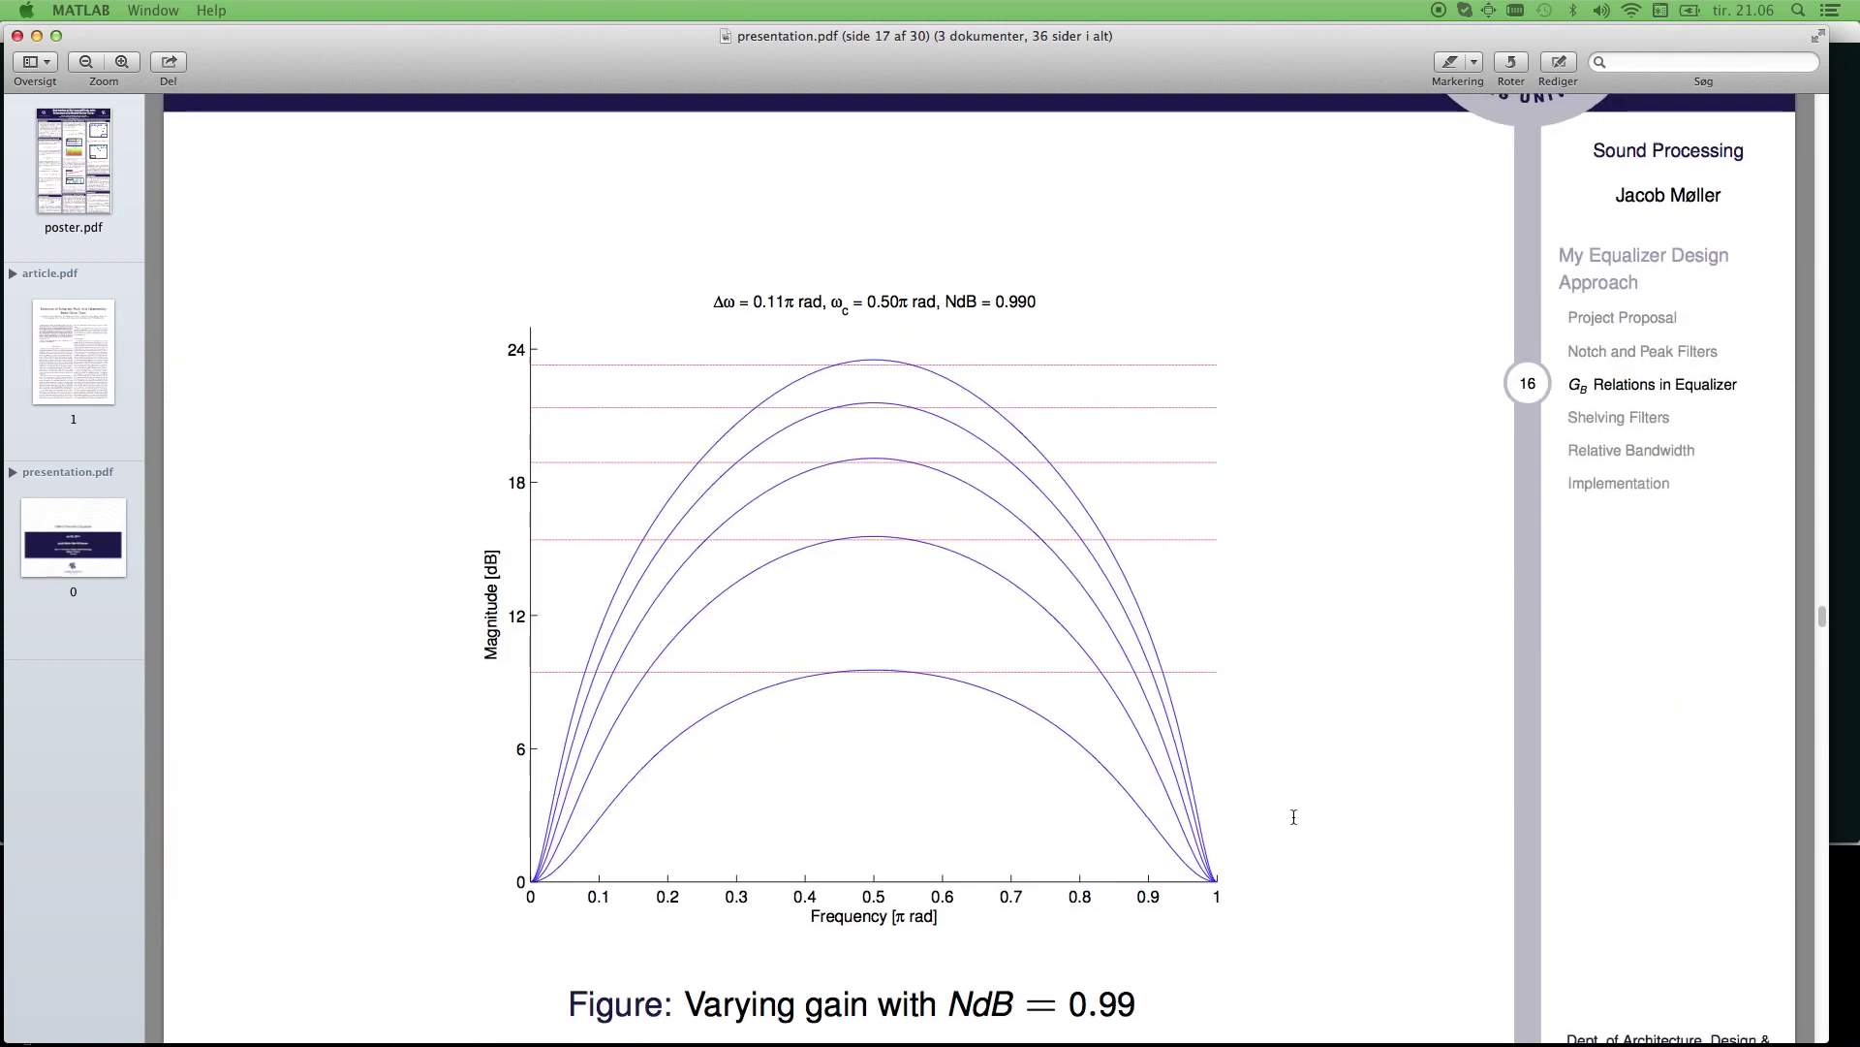
pyautogui.scroll(-9, 1294, 817)
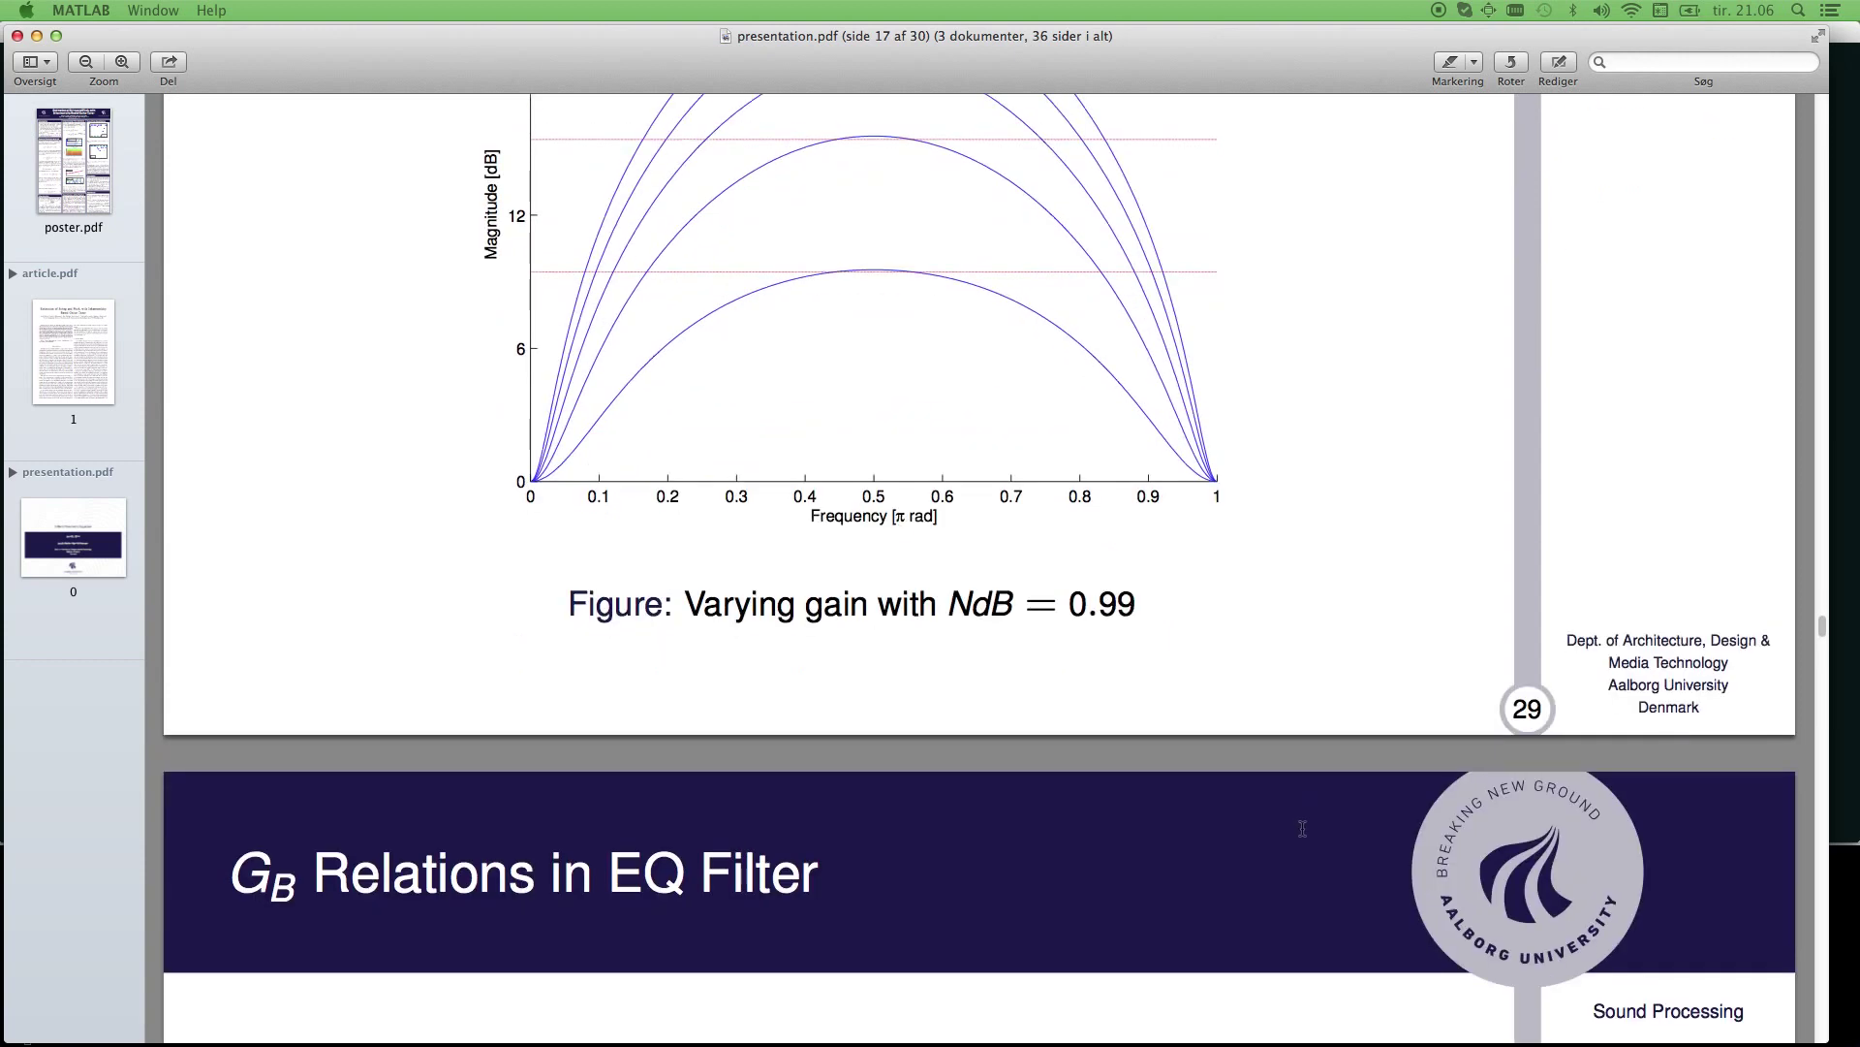
pyautogui.scroll(-8, 1301, 830)
pyautogui.scroll(-14, 1307, 822)
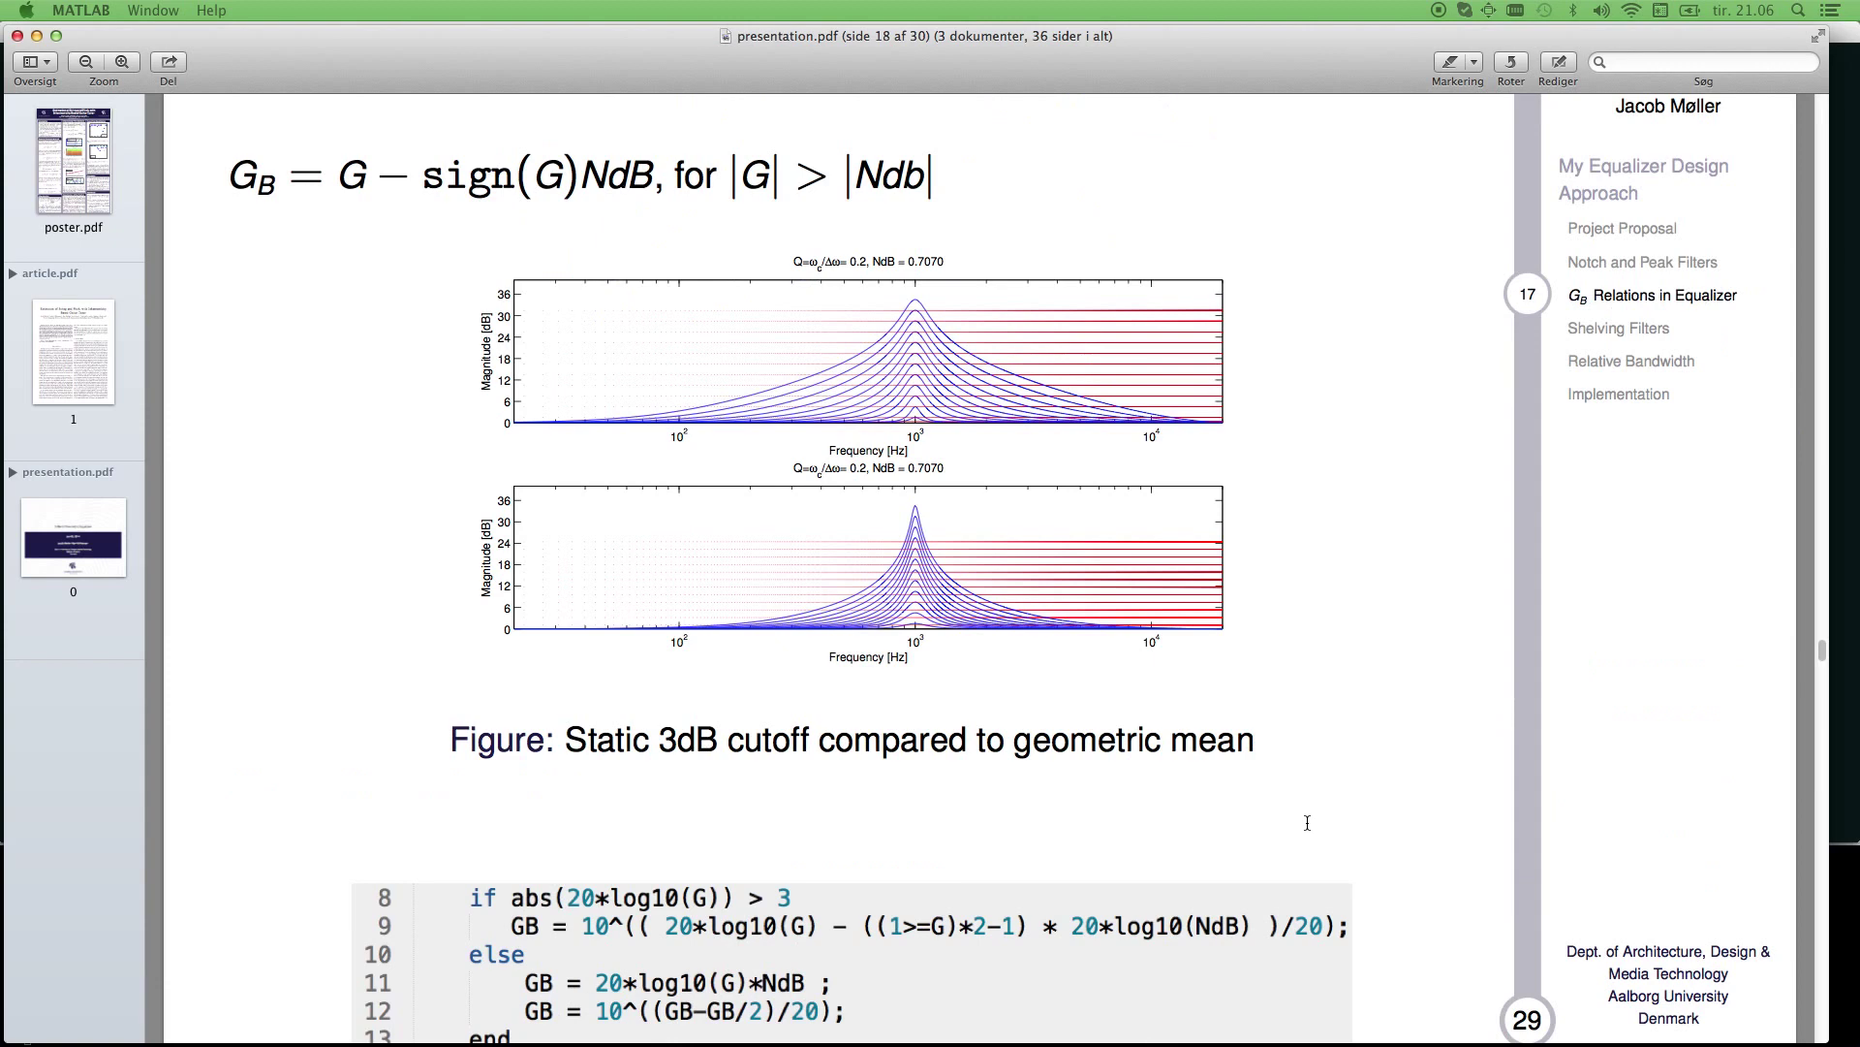
pyautogui.scroll(-1, 1307, 823)
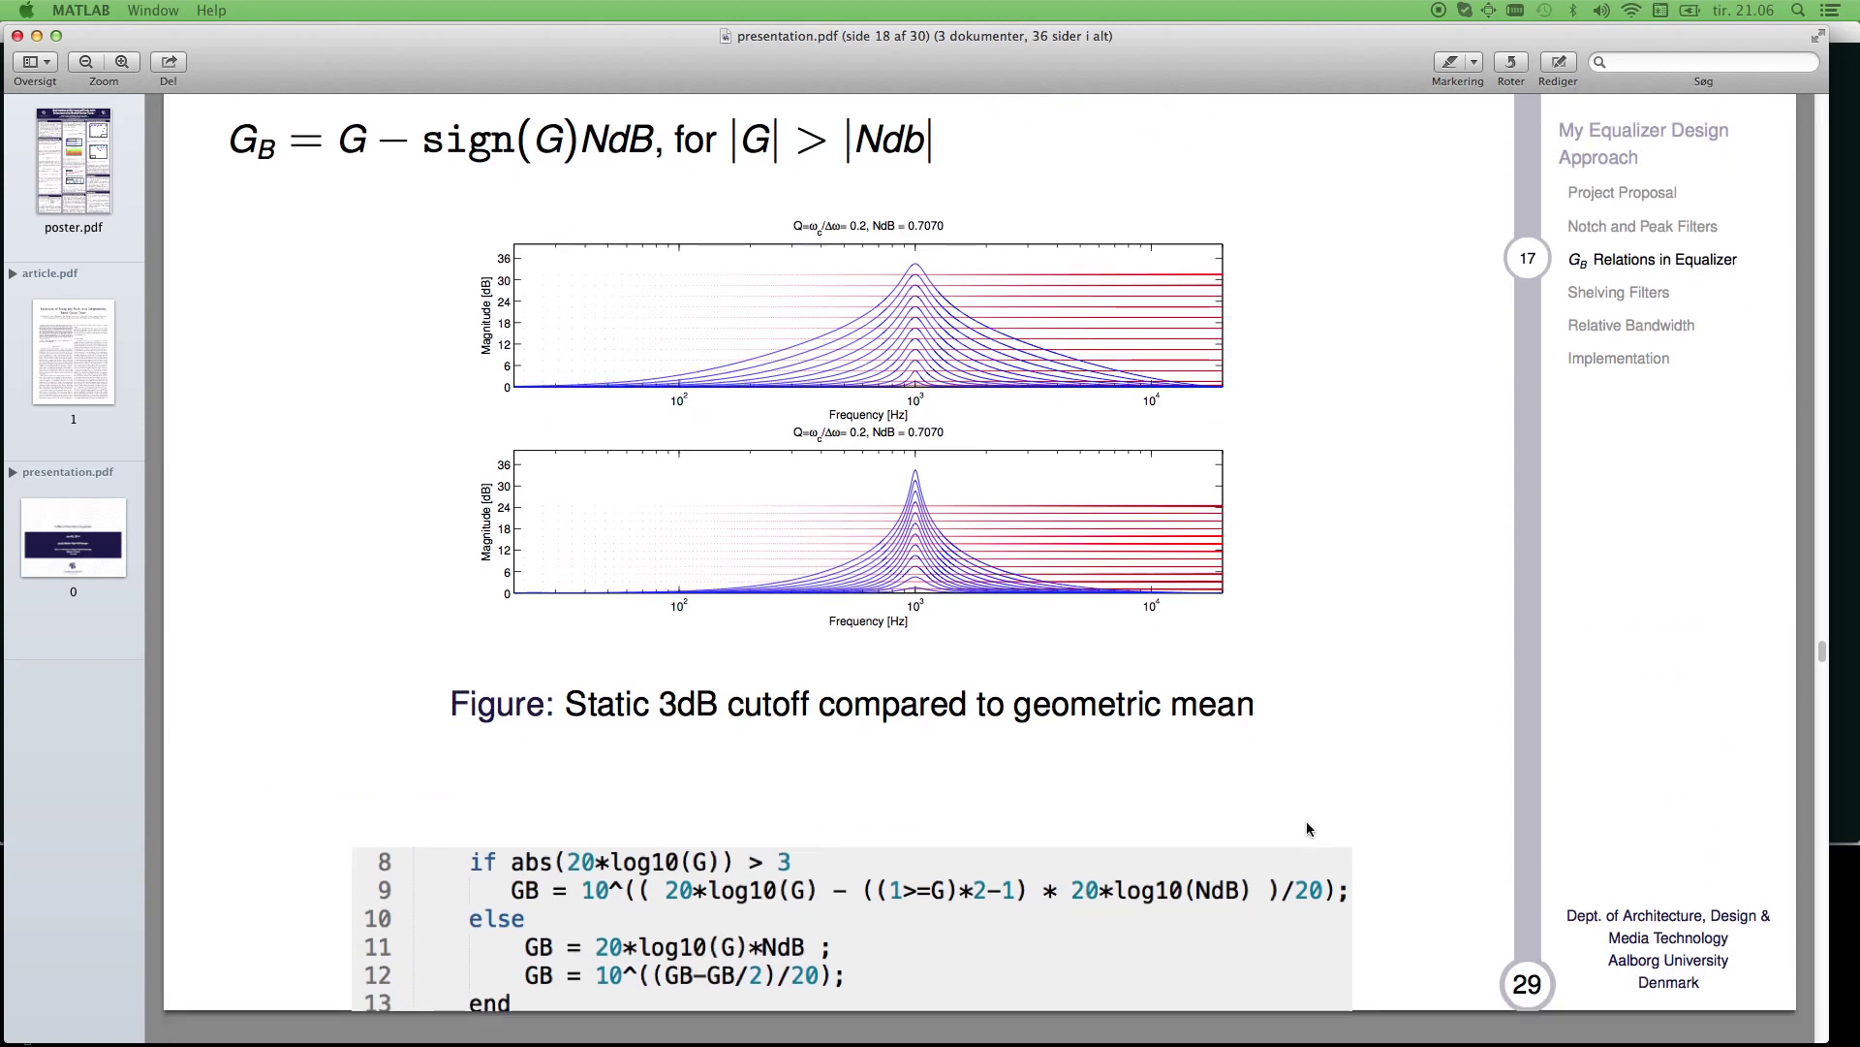
pyautogui.scroll(-2, 1307, 822)
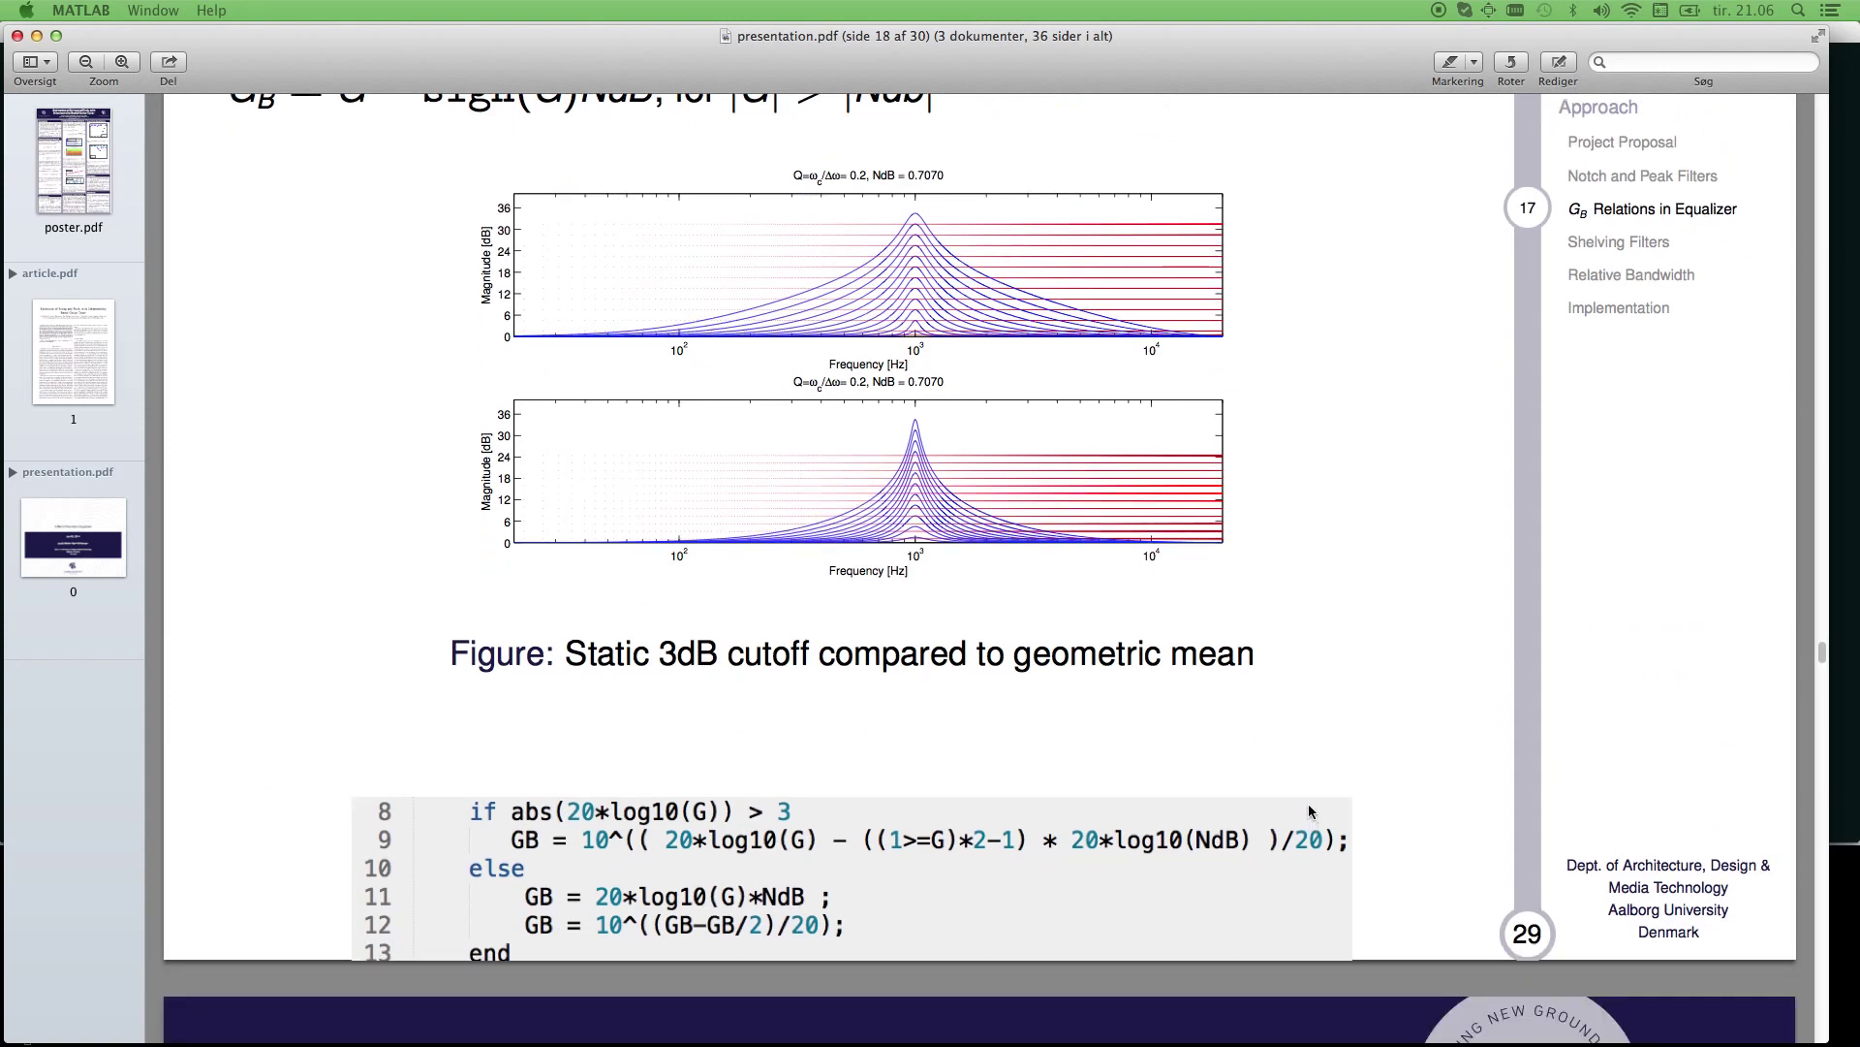
pyautogui.scroll(-20, 1310, 804)
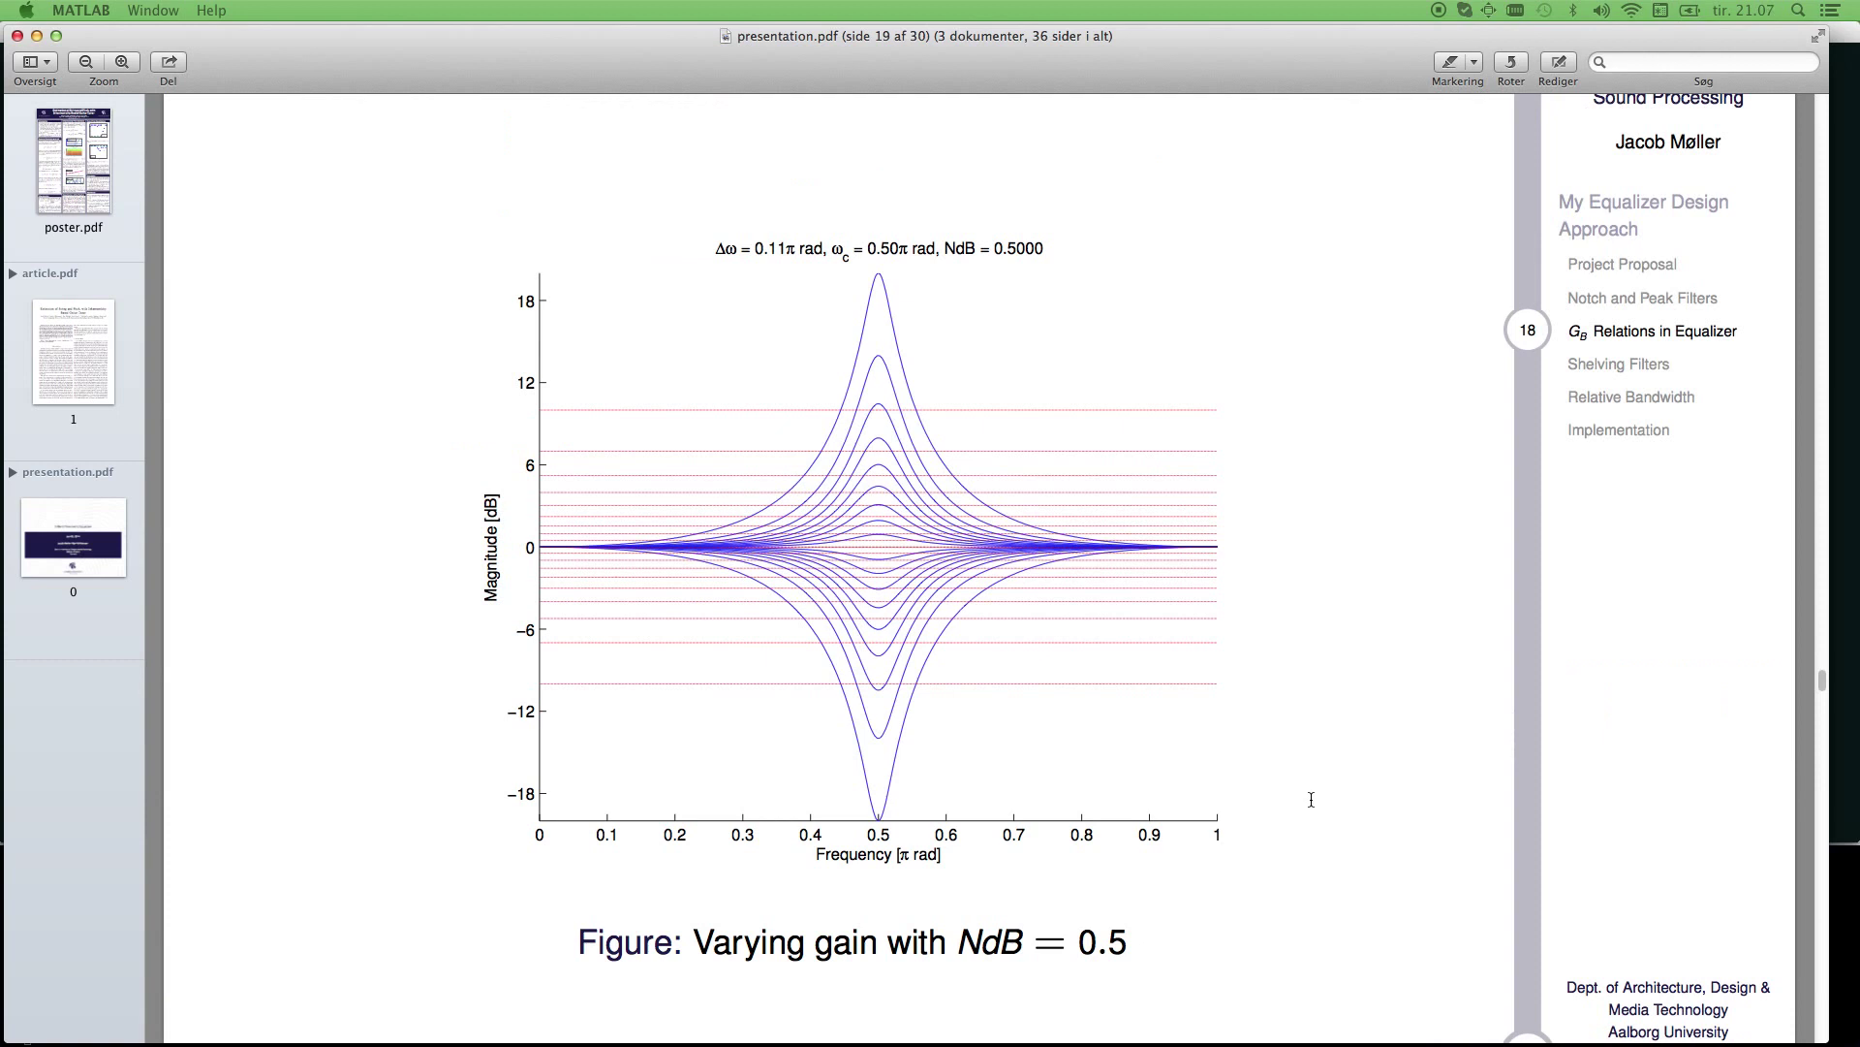
# Scroll to the shelving filter equations and briefly highlight parts of the LF and HF equations.
pyautogui.scroll(-10, 1311, 798)
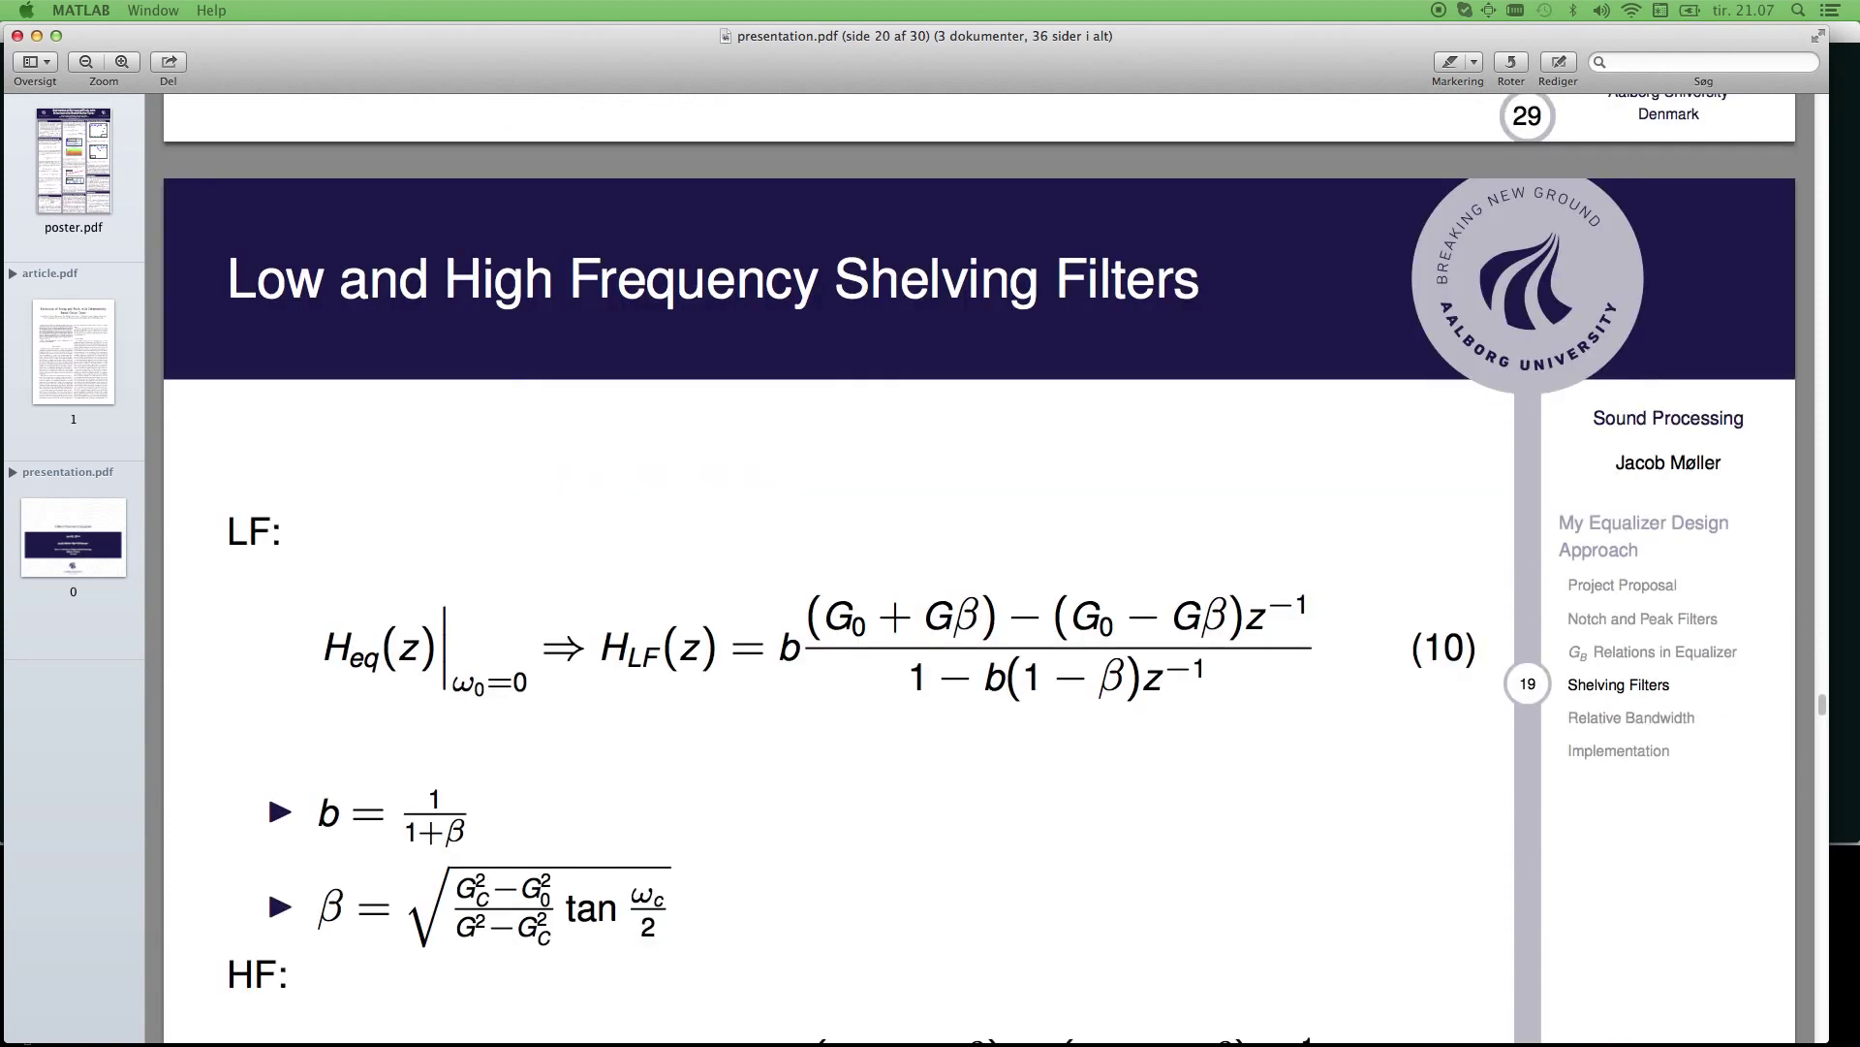
pyautogui.scroll(-2, 980, 567)
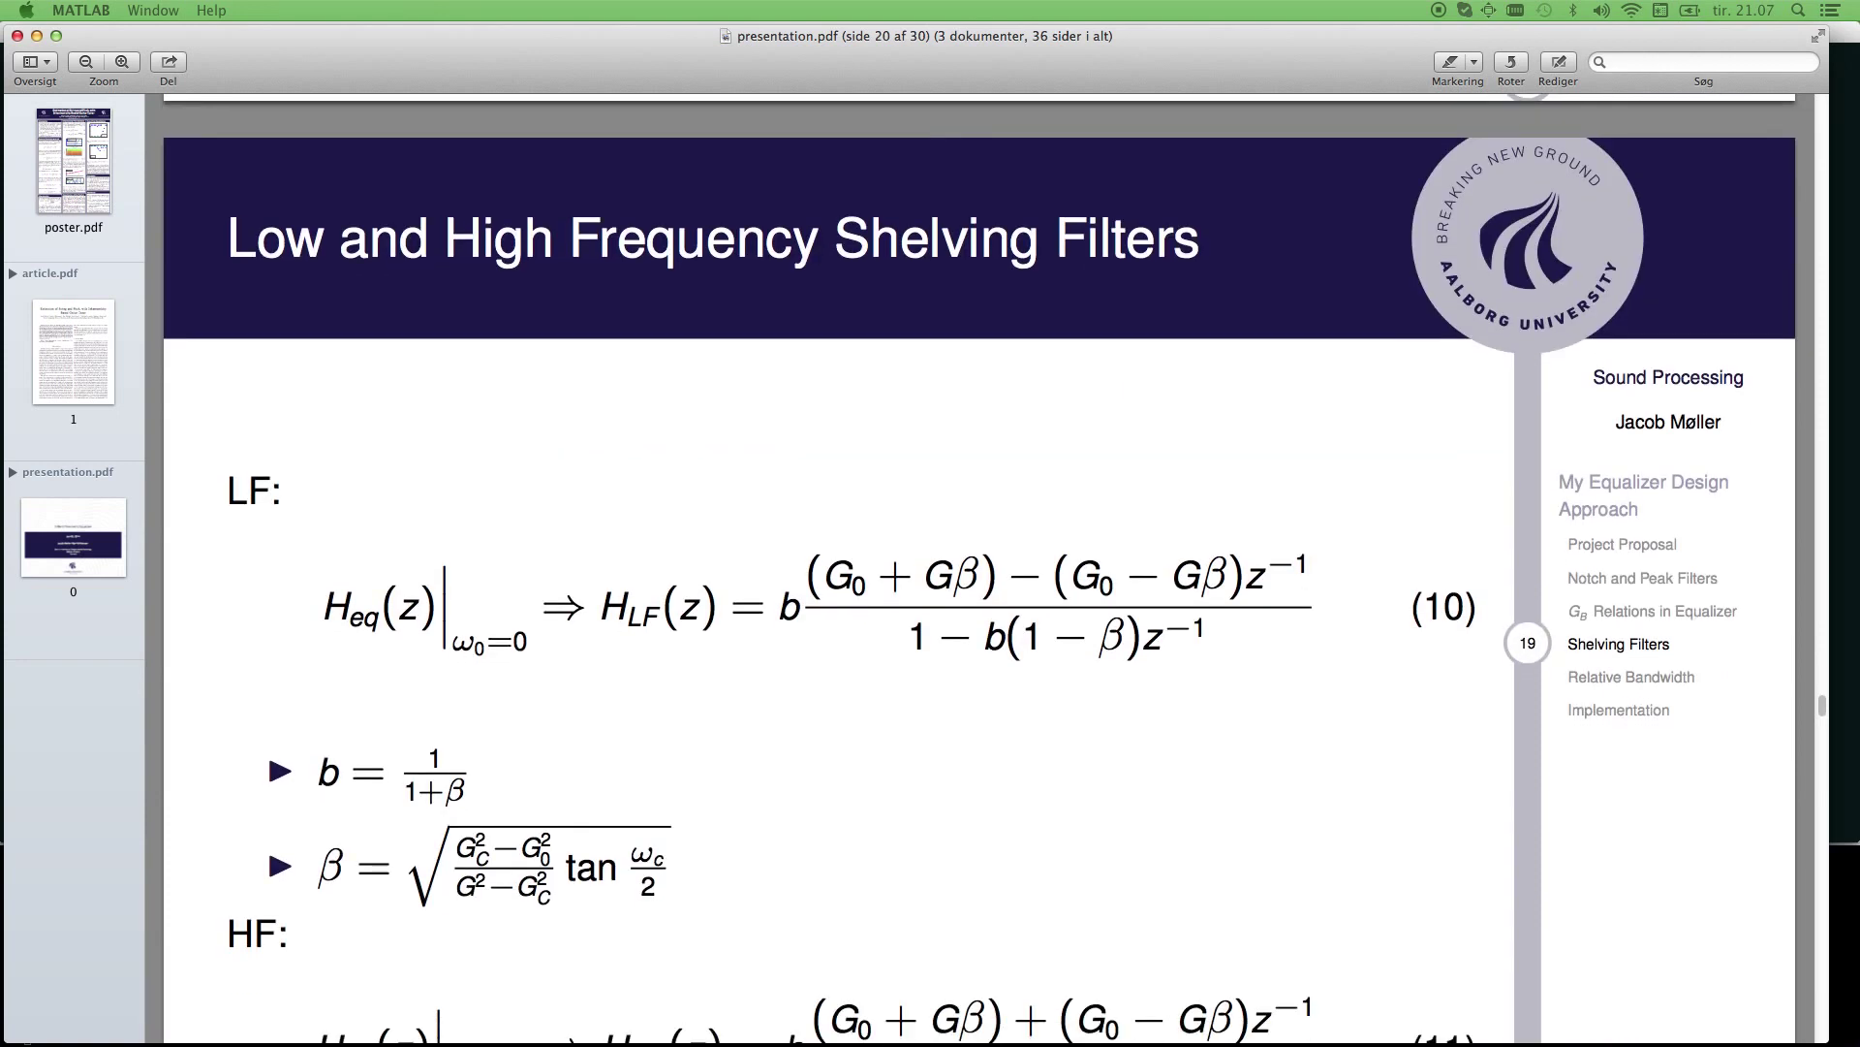
pyautogui.scroll(-10, 979, 567)
pyautogui.scroll(-8, 524, 550)
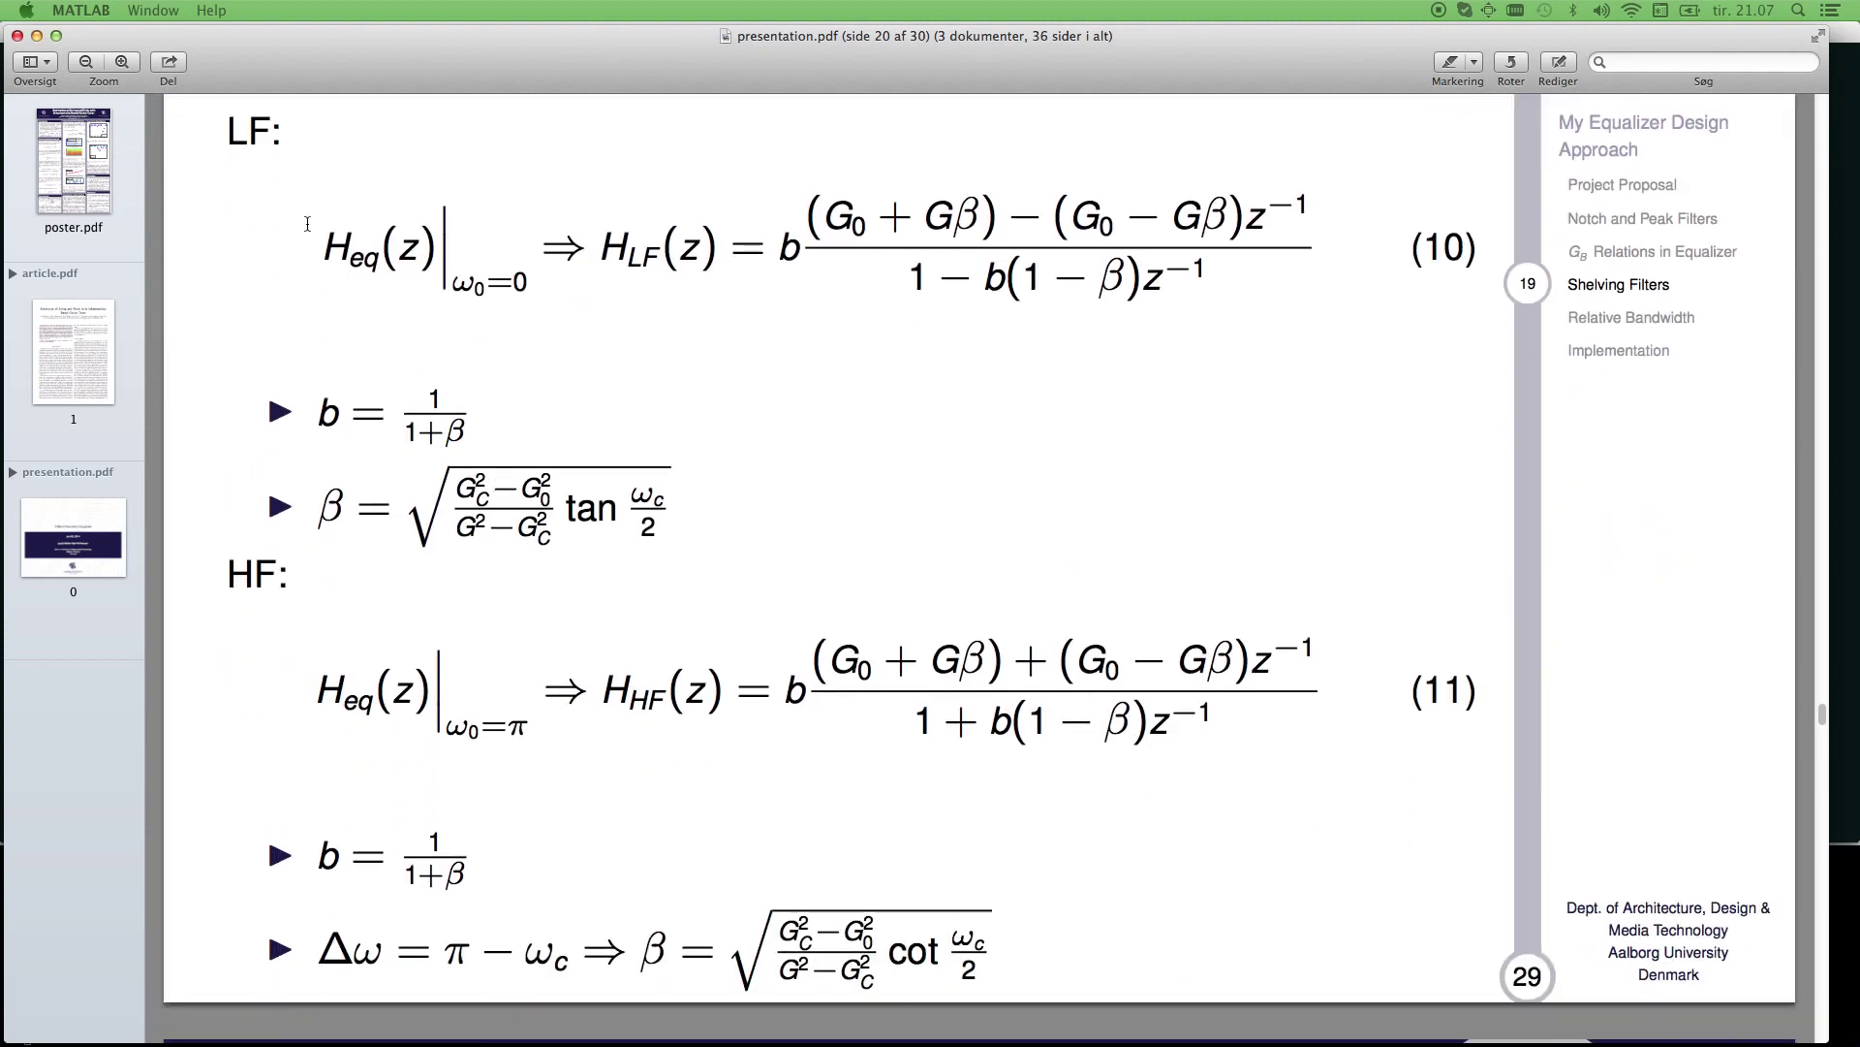
pyautogui.moveTo(306, 224); pyautogui.dragTo(543, 261)
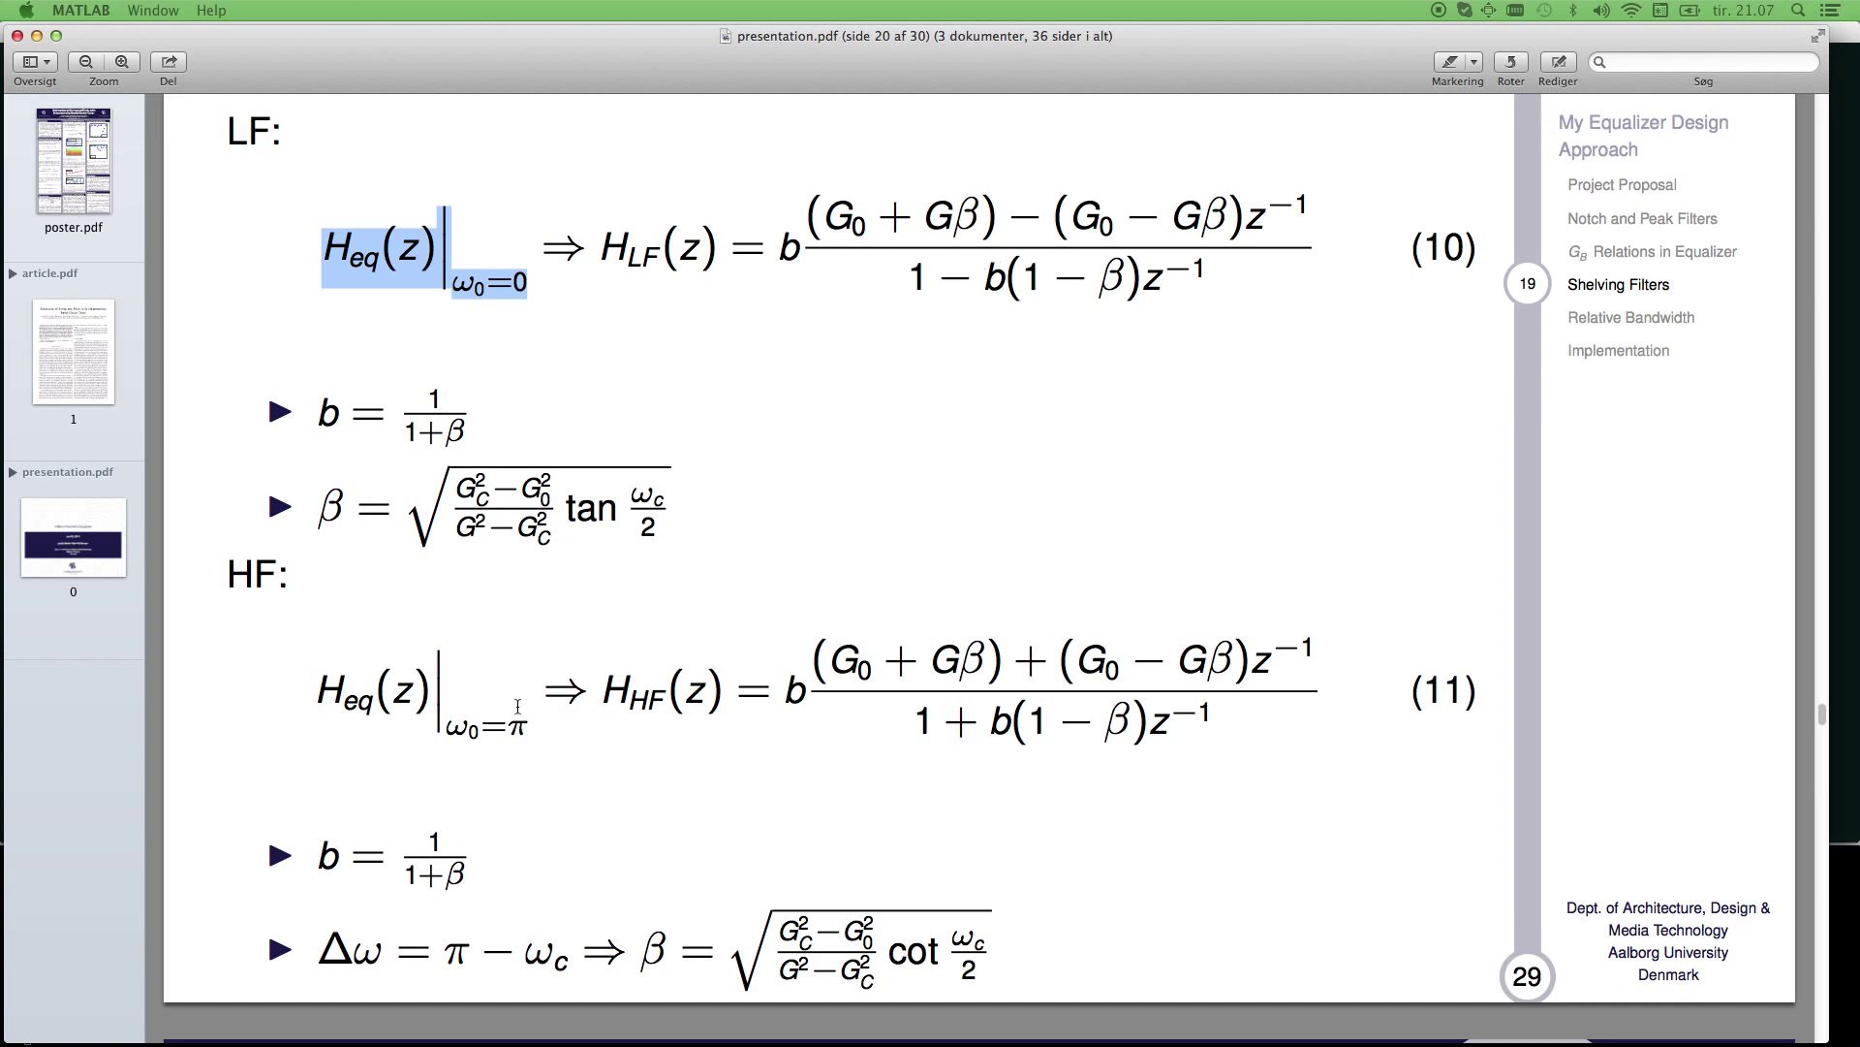
pyautogui.moveTo(443, 727); pyautogui.dragTo(528, 729)
pyautogui.click(536, 732)
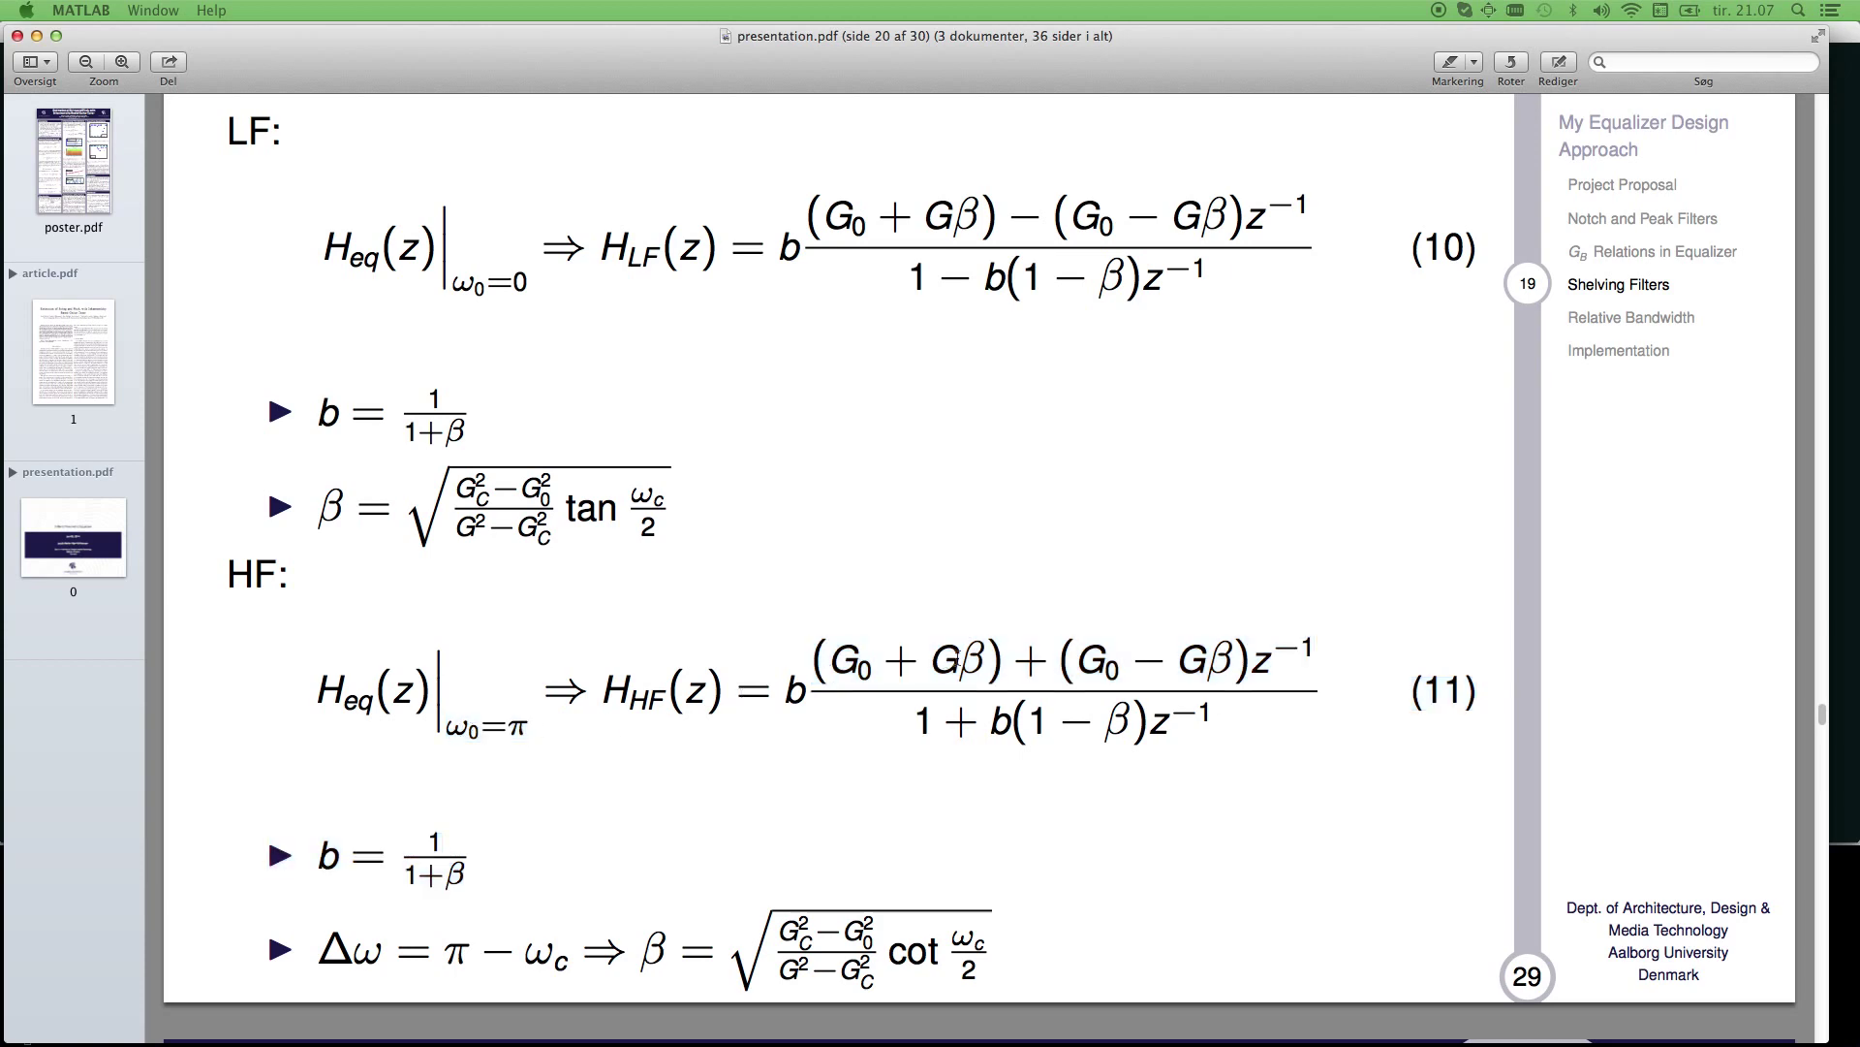
# Scroll past the shelving plot to the Relative Bandwidth slide showing Δf = 1000 Hz peaks.
pyautogui.scroll(-3, 1292, 733)
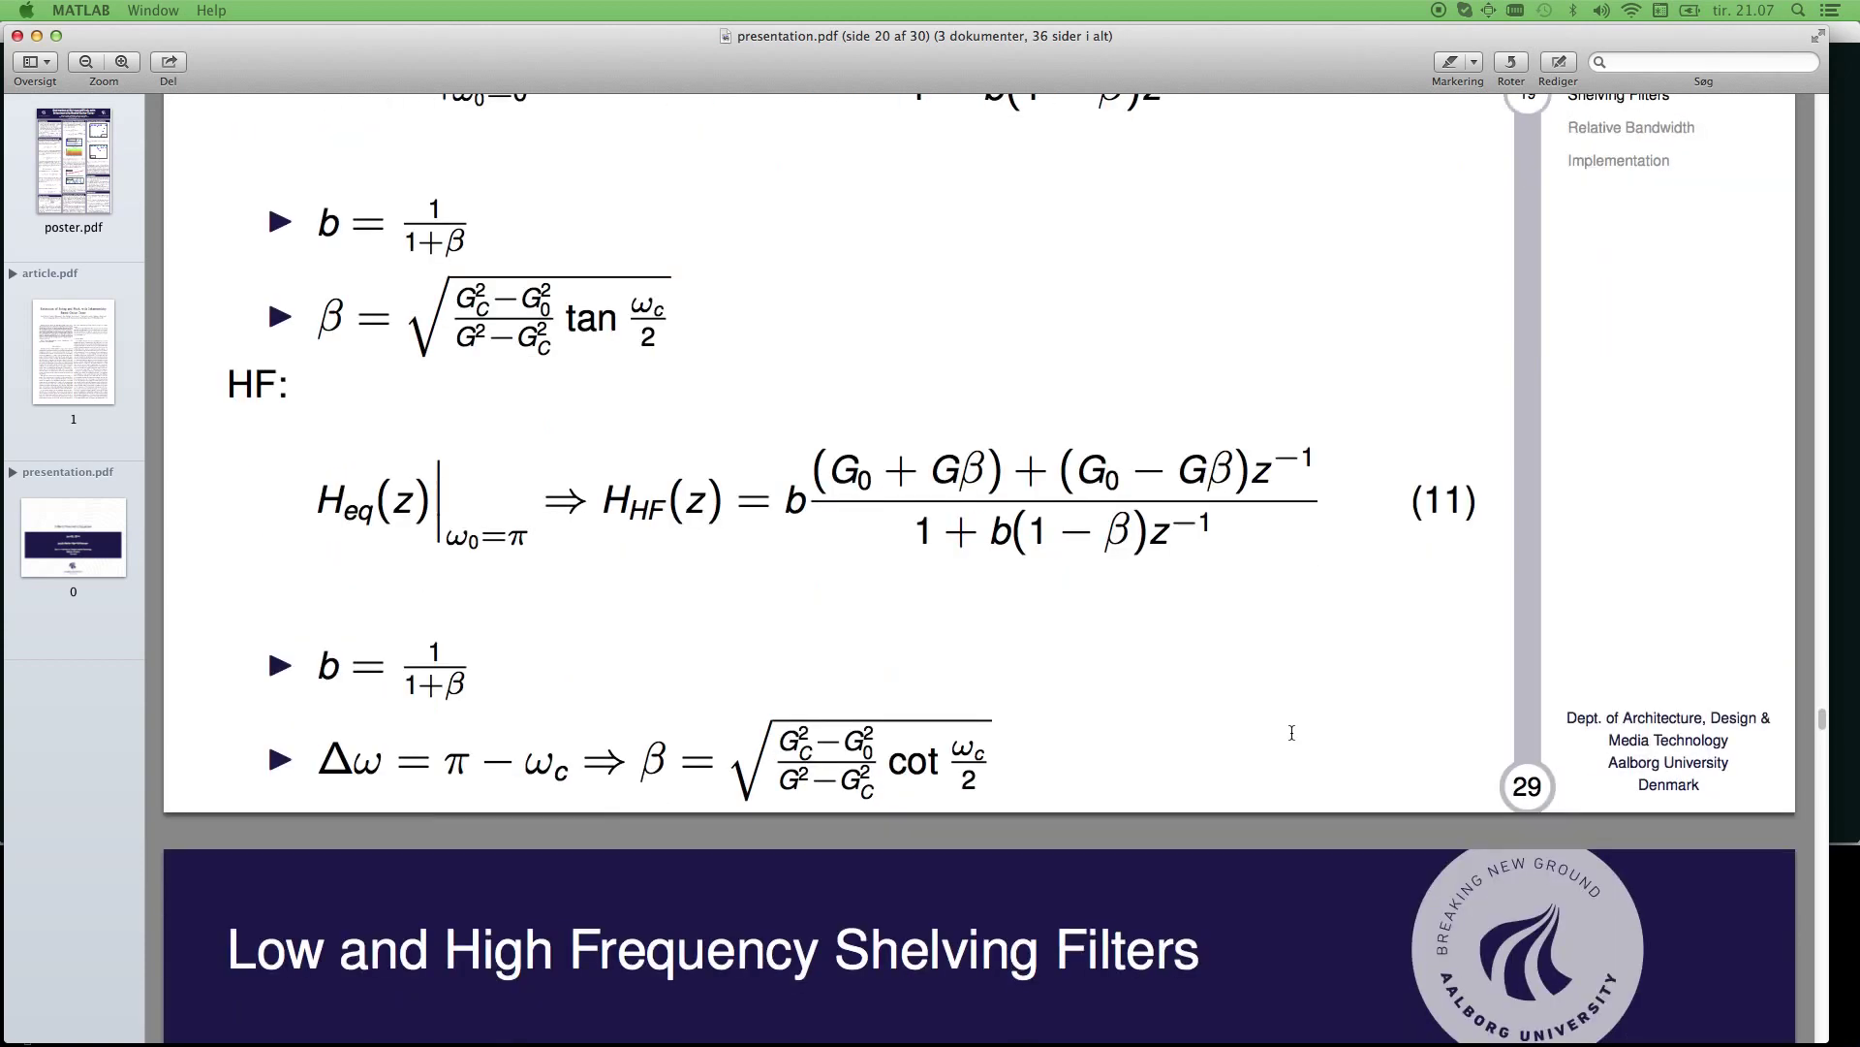
pyautogui.scroll(-5, 1292, 733)
pyautogui.scroll(-4, 1287, 728)
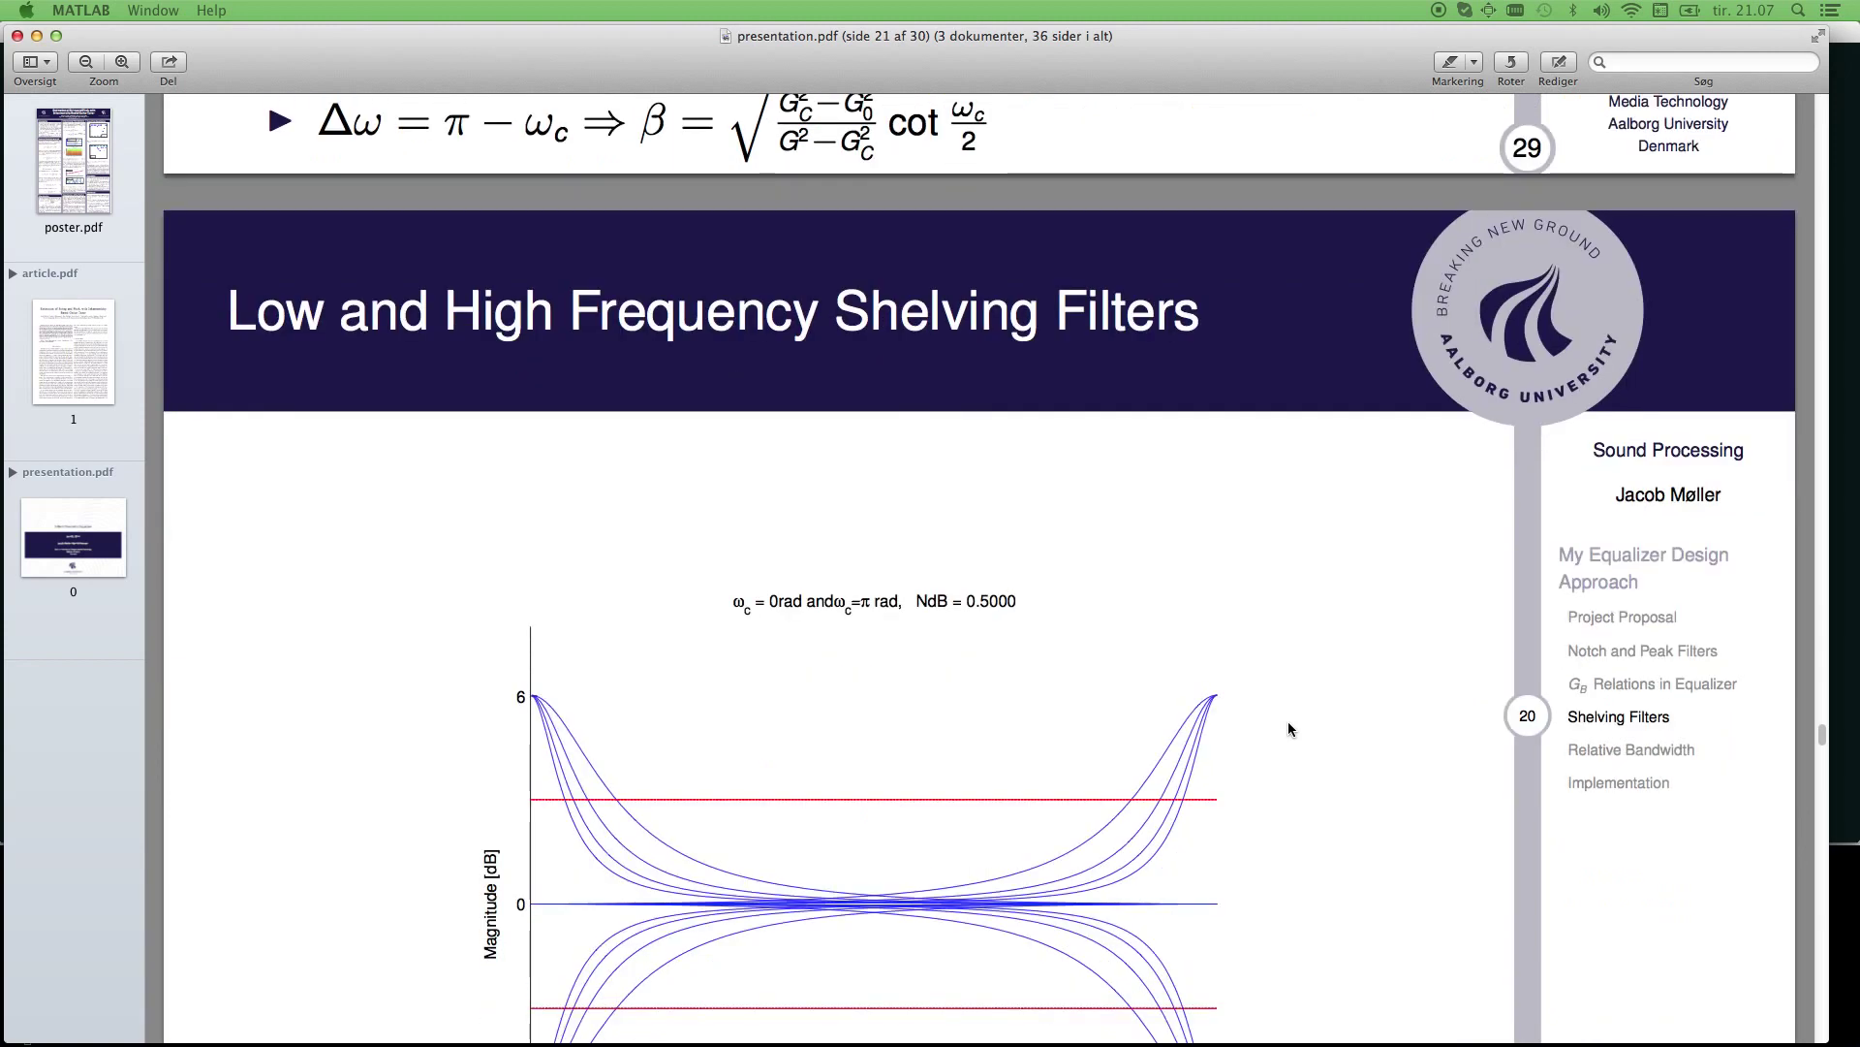
pyautogui.scroll(-2, 1288, 728)
pyautogui.scroll(-1, 1288, 728)
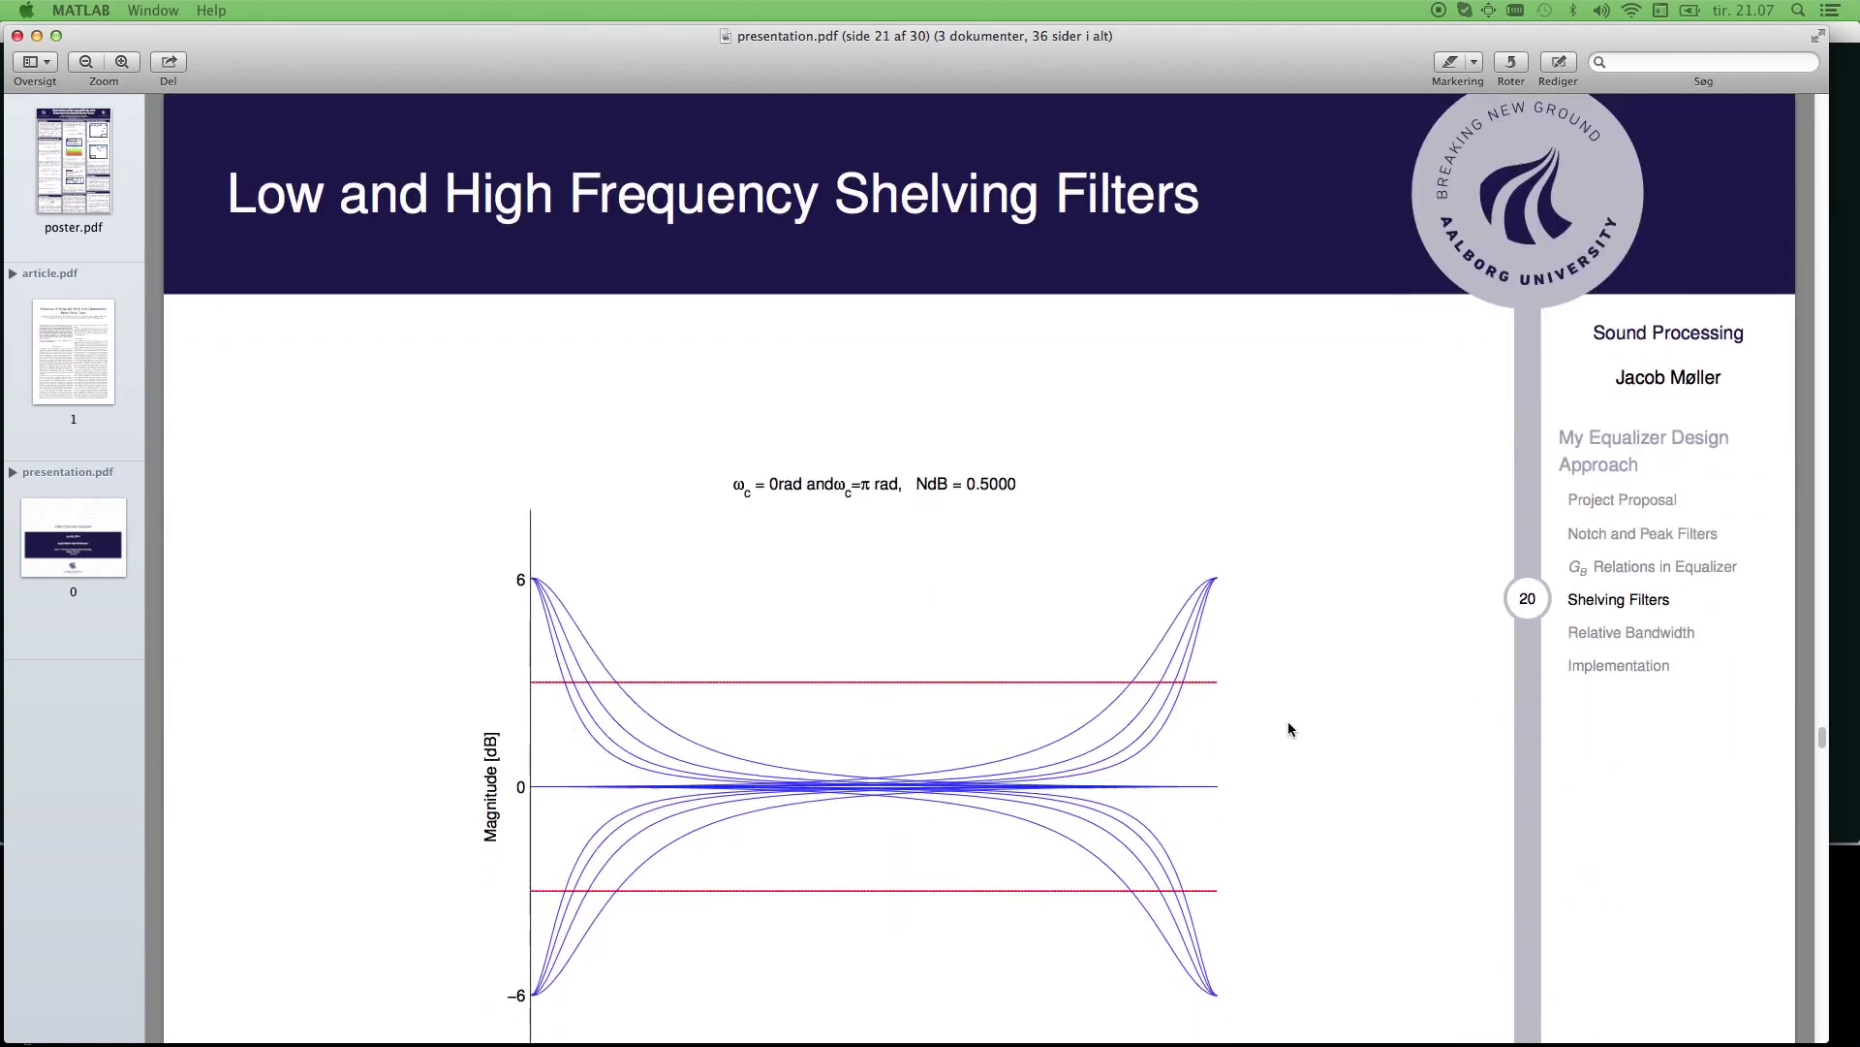
pyautogui.scroll(-1, 1288, 729)
pyautogui.scroll(-3, 1289, 718)
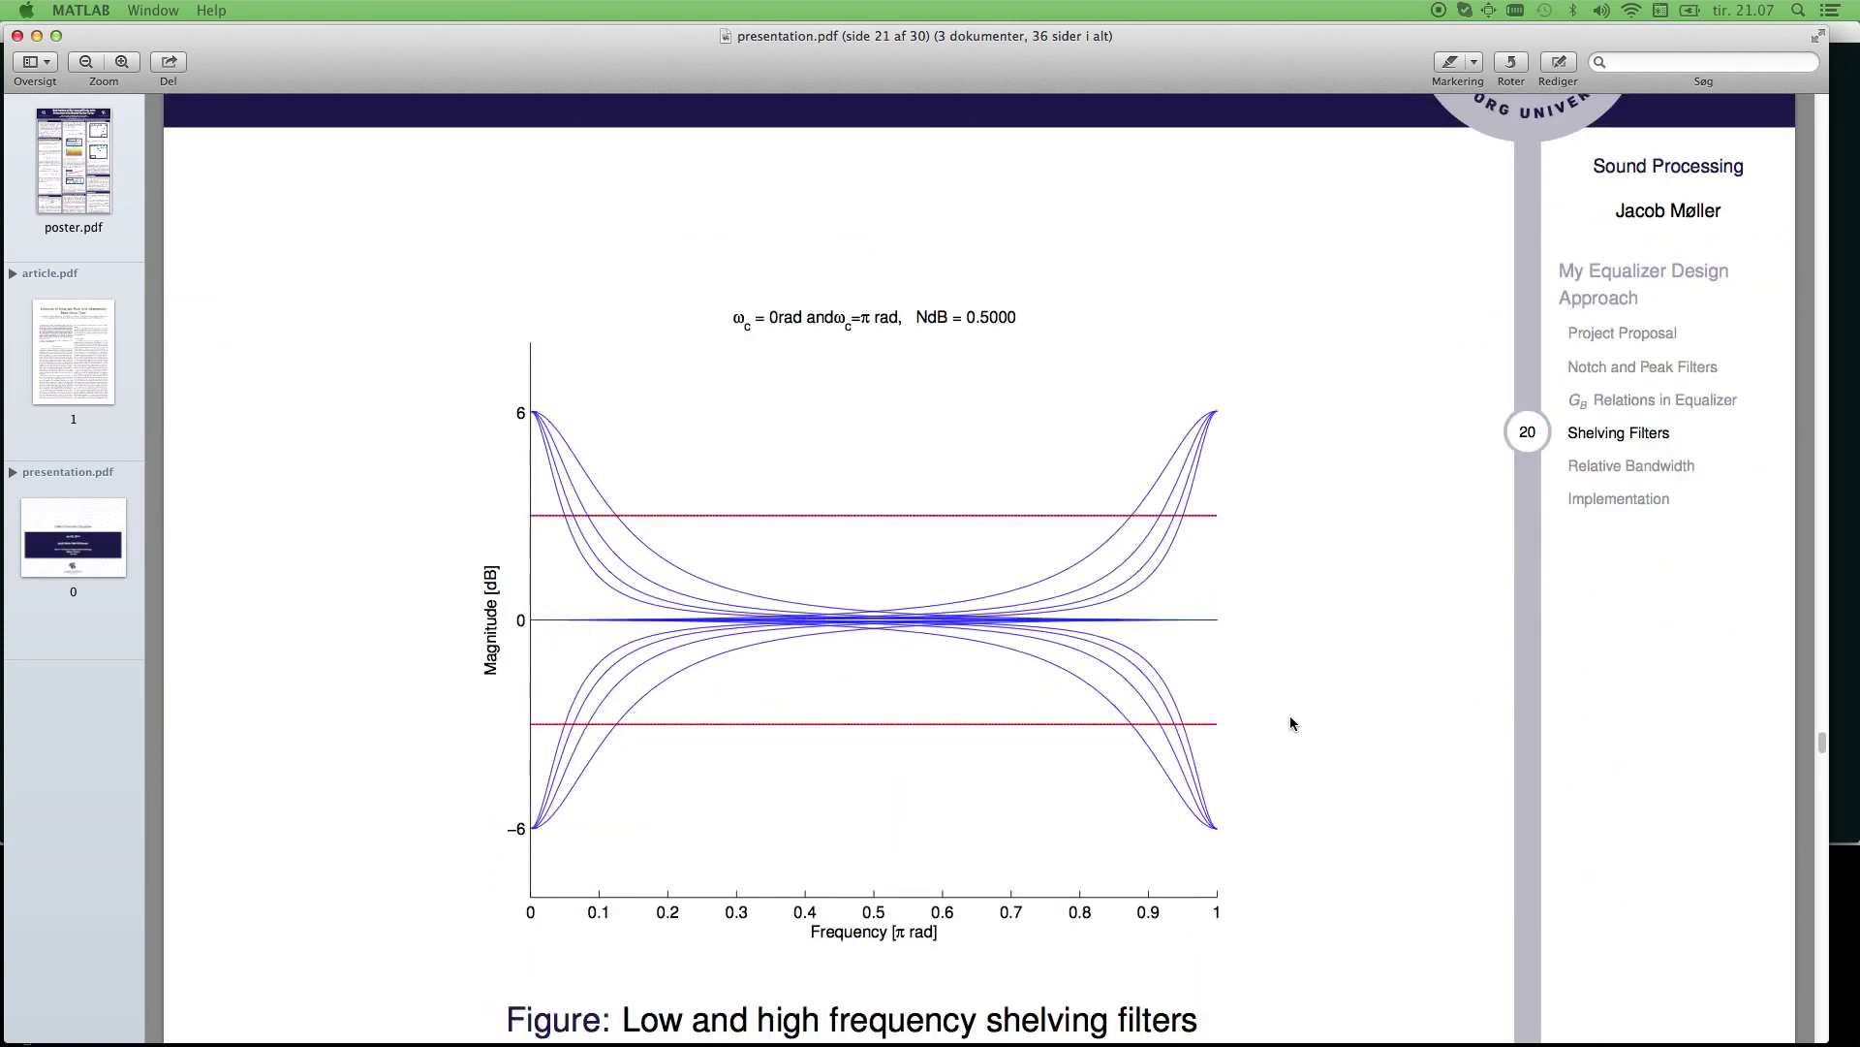
pyautogui.scroll(-10, 1289, 718)
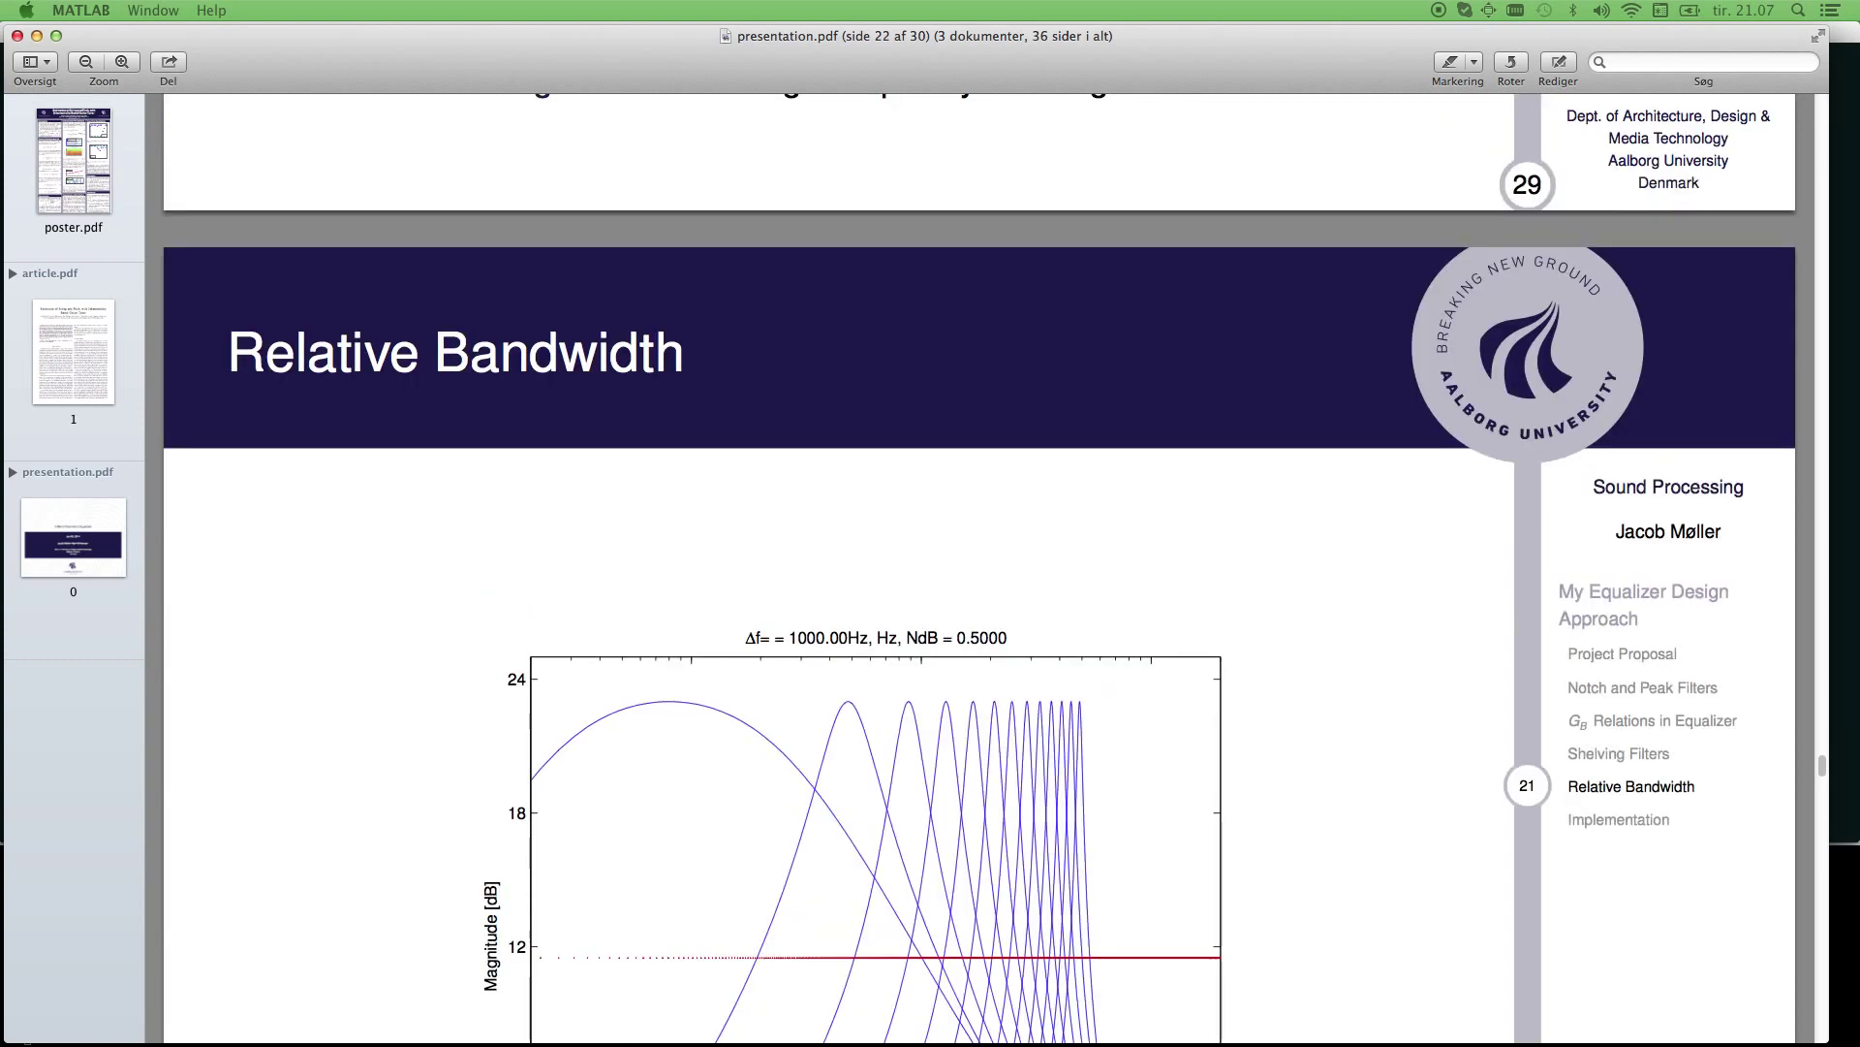
# Scroll through the first Relative Bandwidth plot and advance to the next Relative Bandwidth slide.
pyautogui.scroll(-2, 1288, 718)
pyautogui.scroll(-3, 1290, 722)
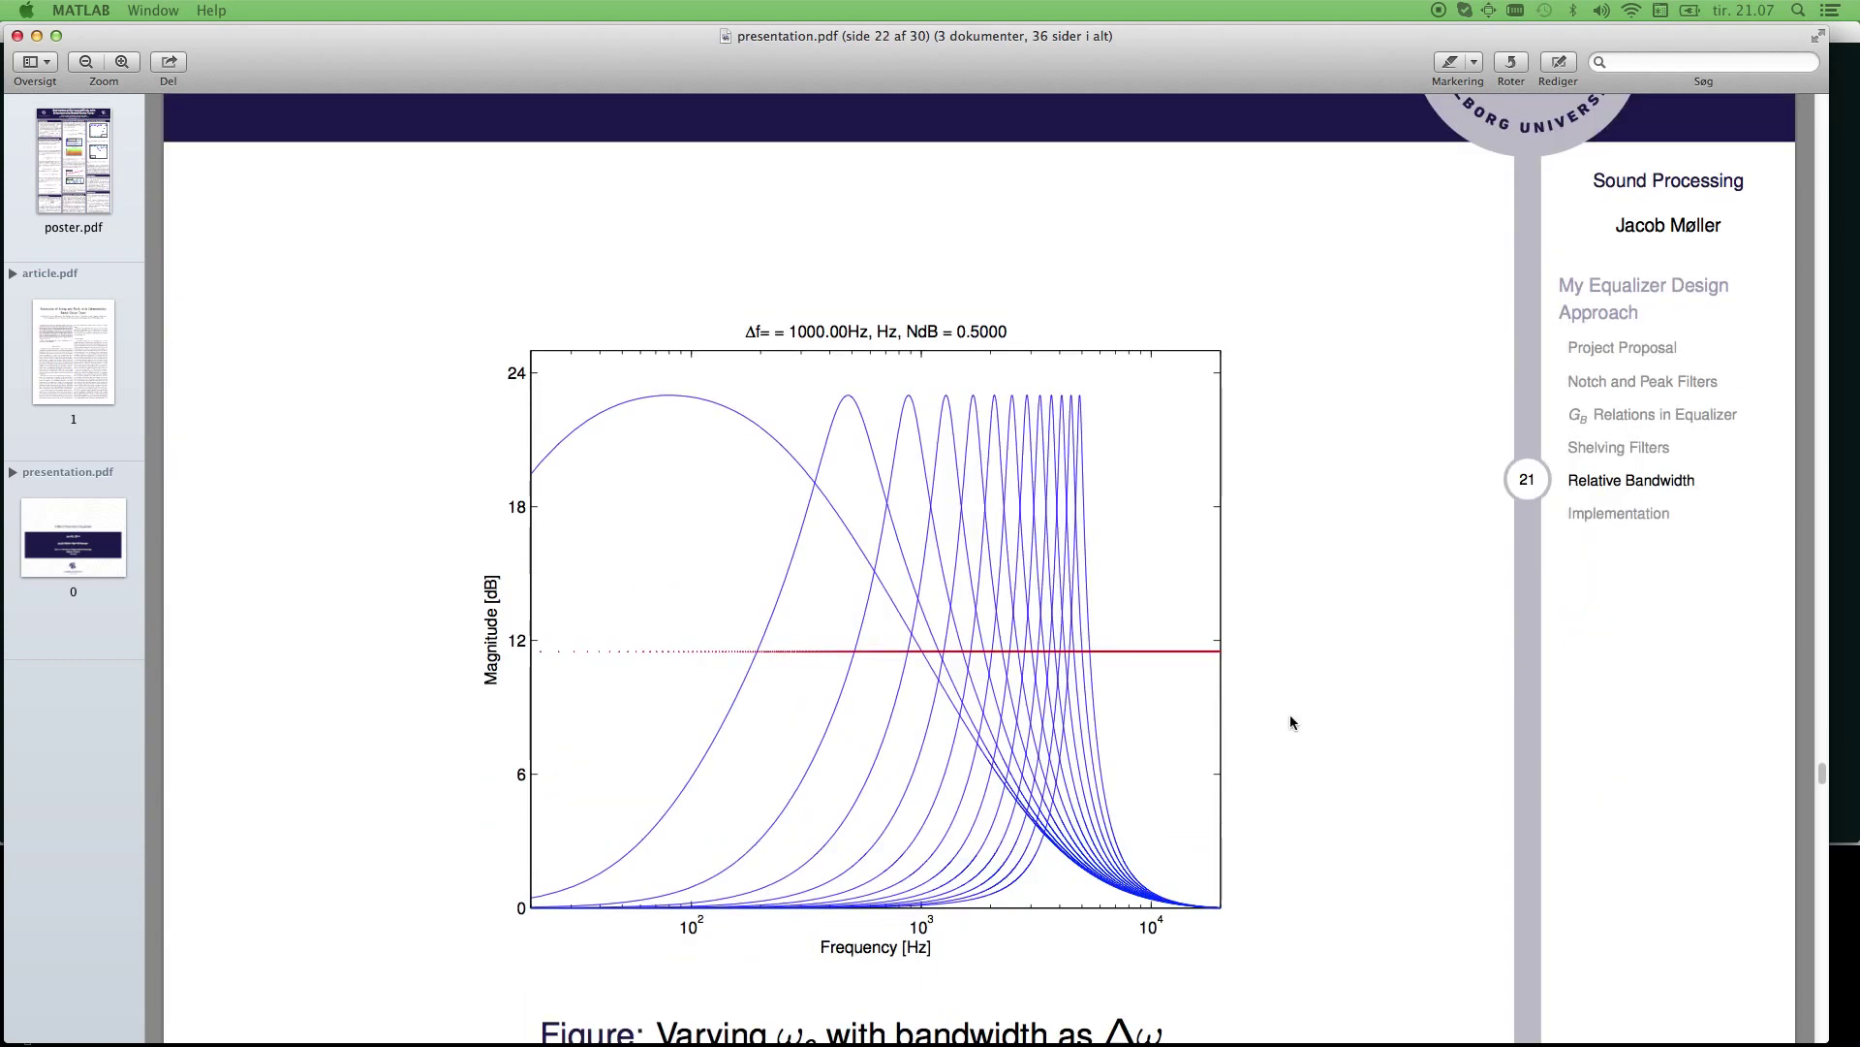
pyautogui.scroll(-1, 1291, 721)
pyautogui.scroll(-1, 1291, 722)
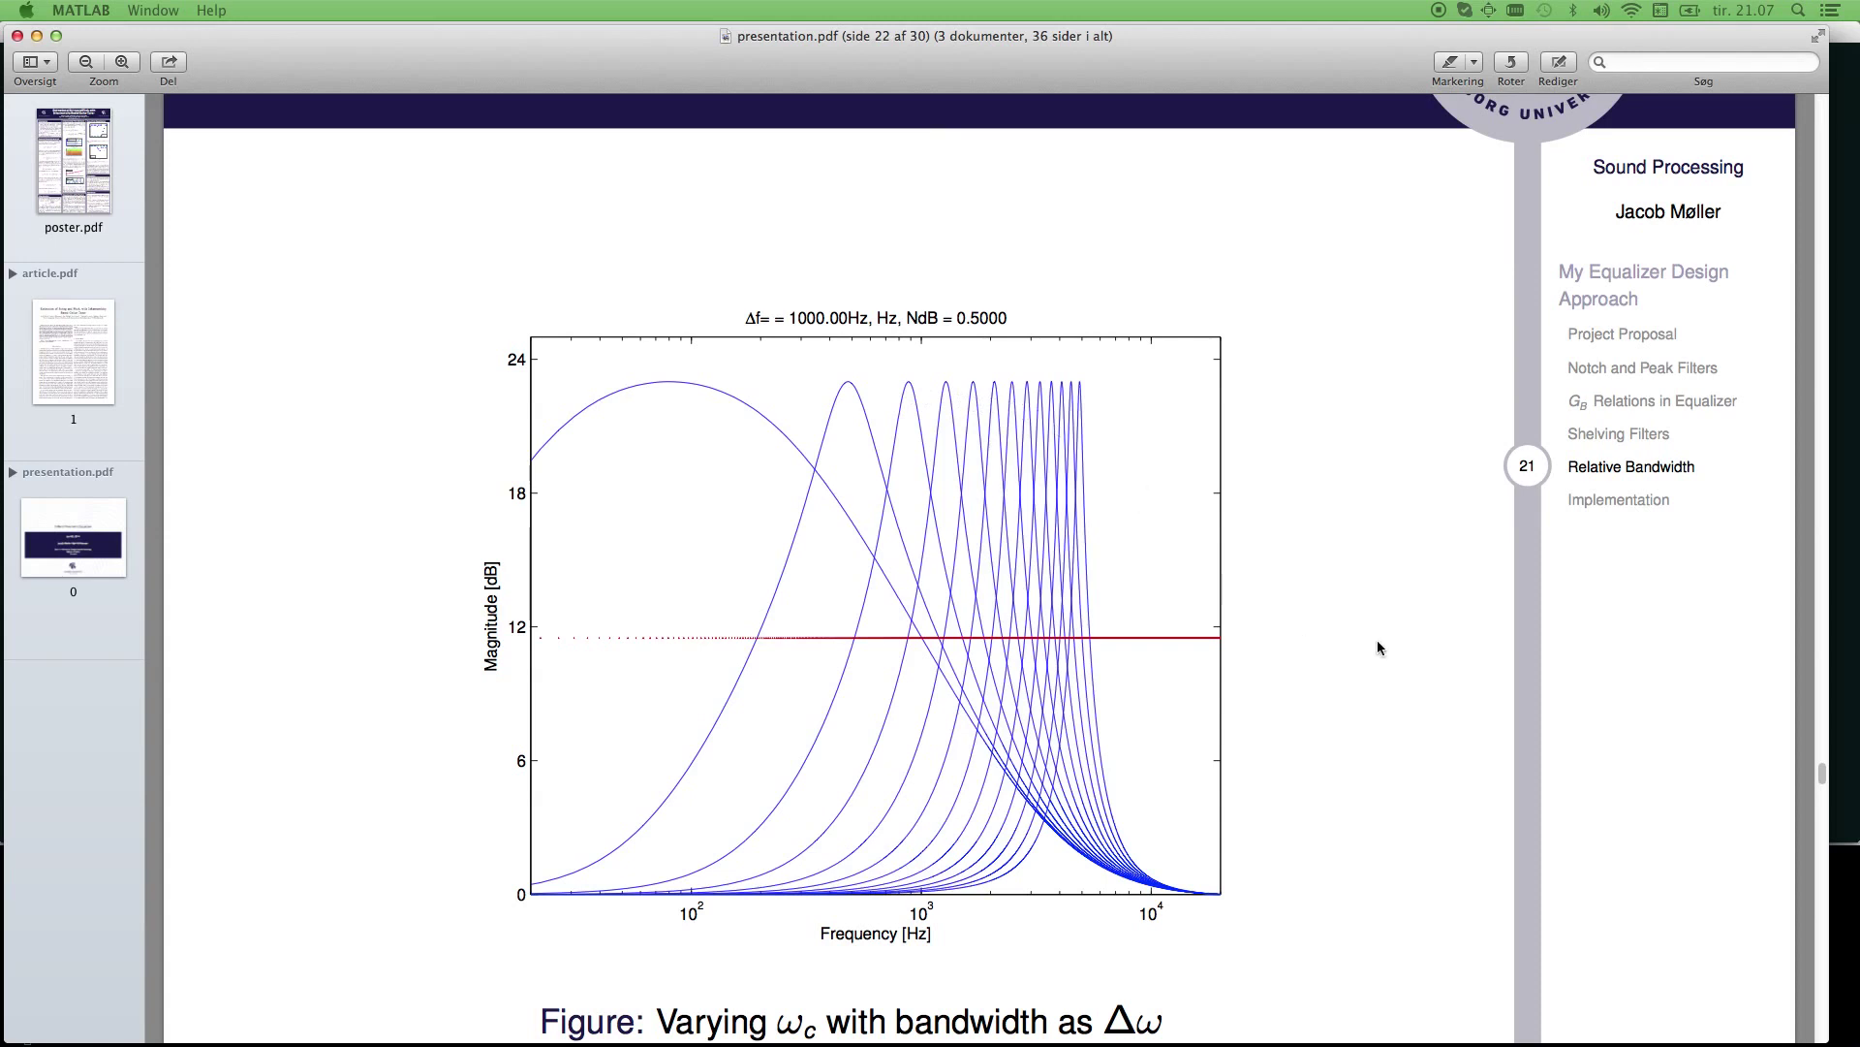
pyautogui.scroll(-1, 1378, 648)
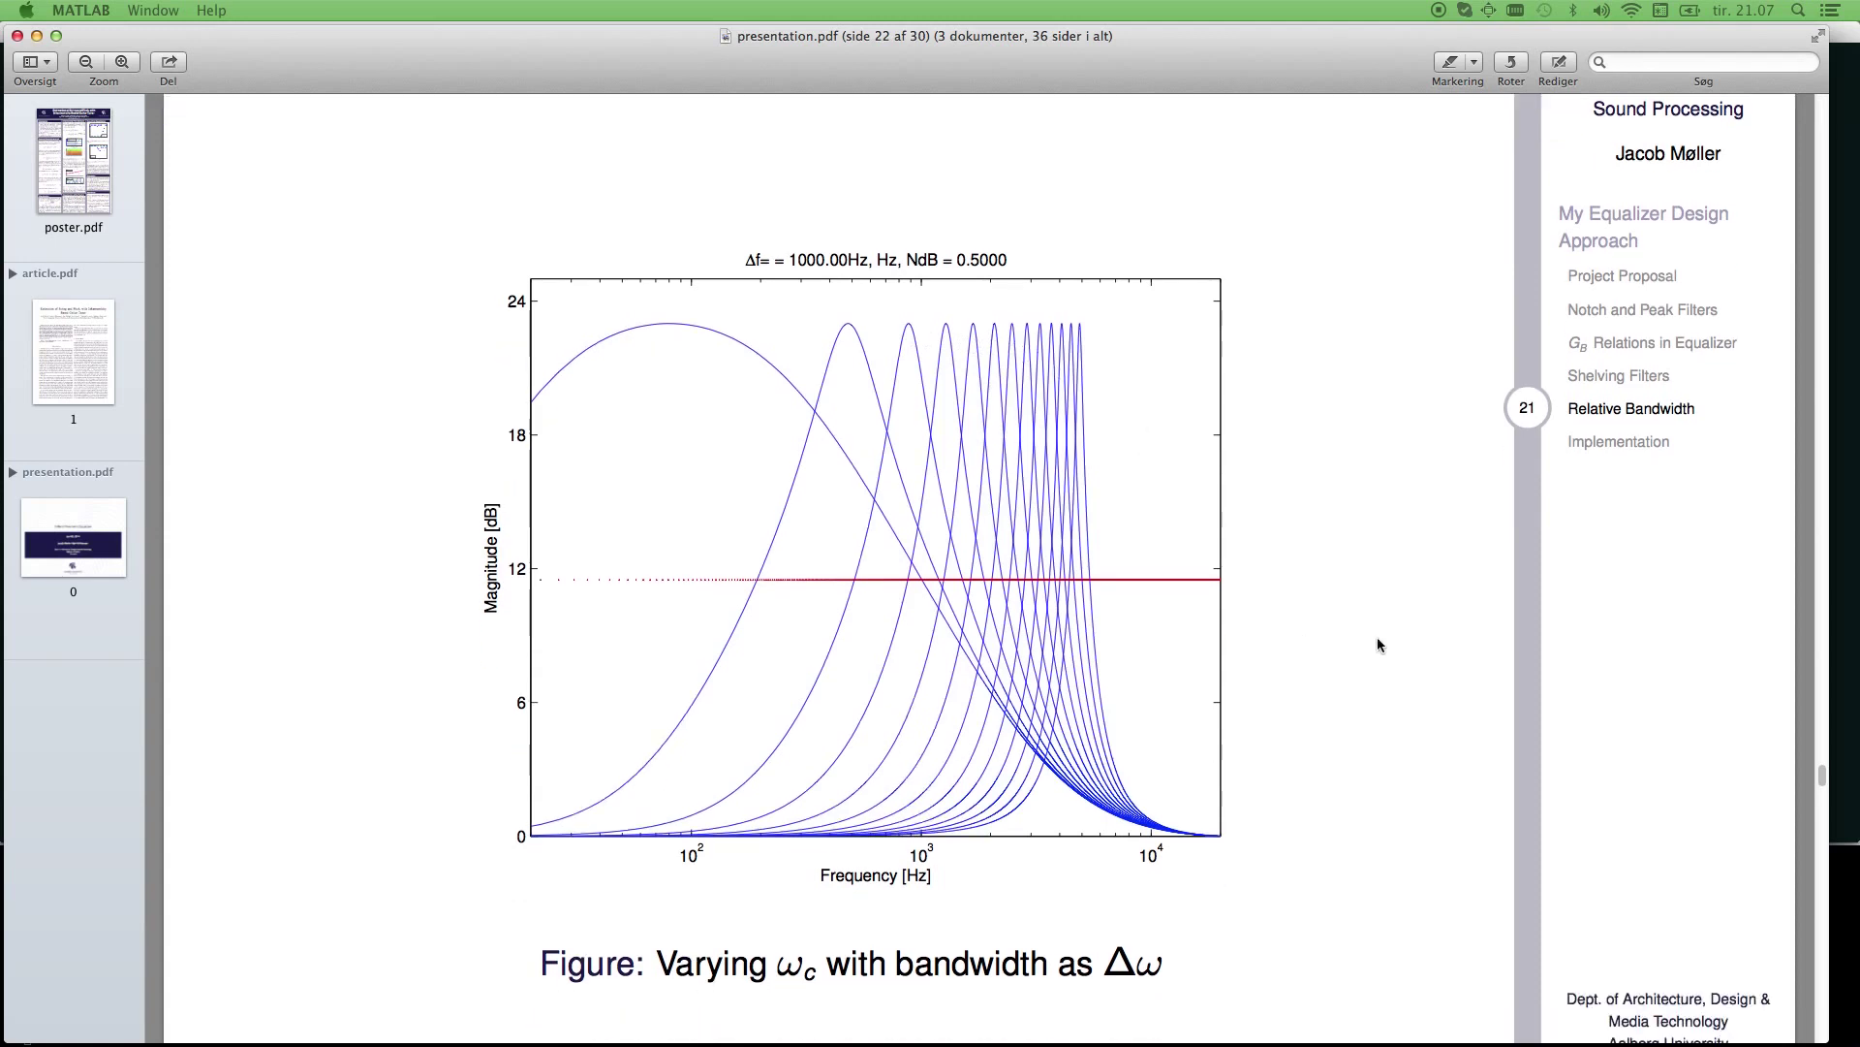
pyautogui.press('pagedown')
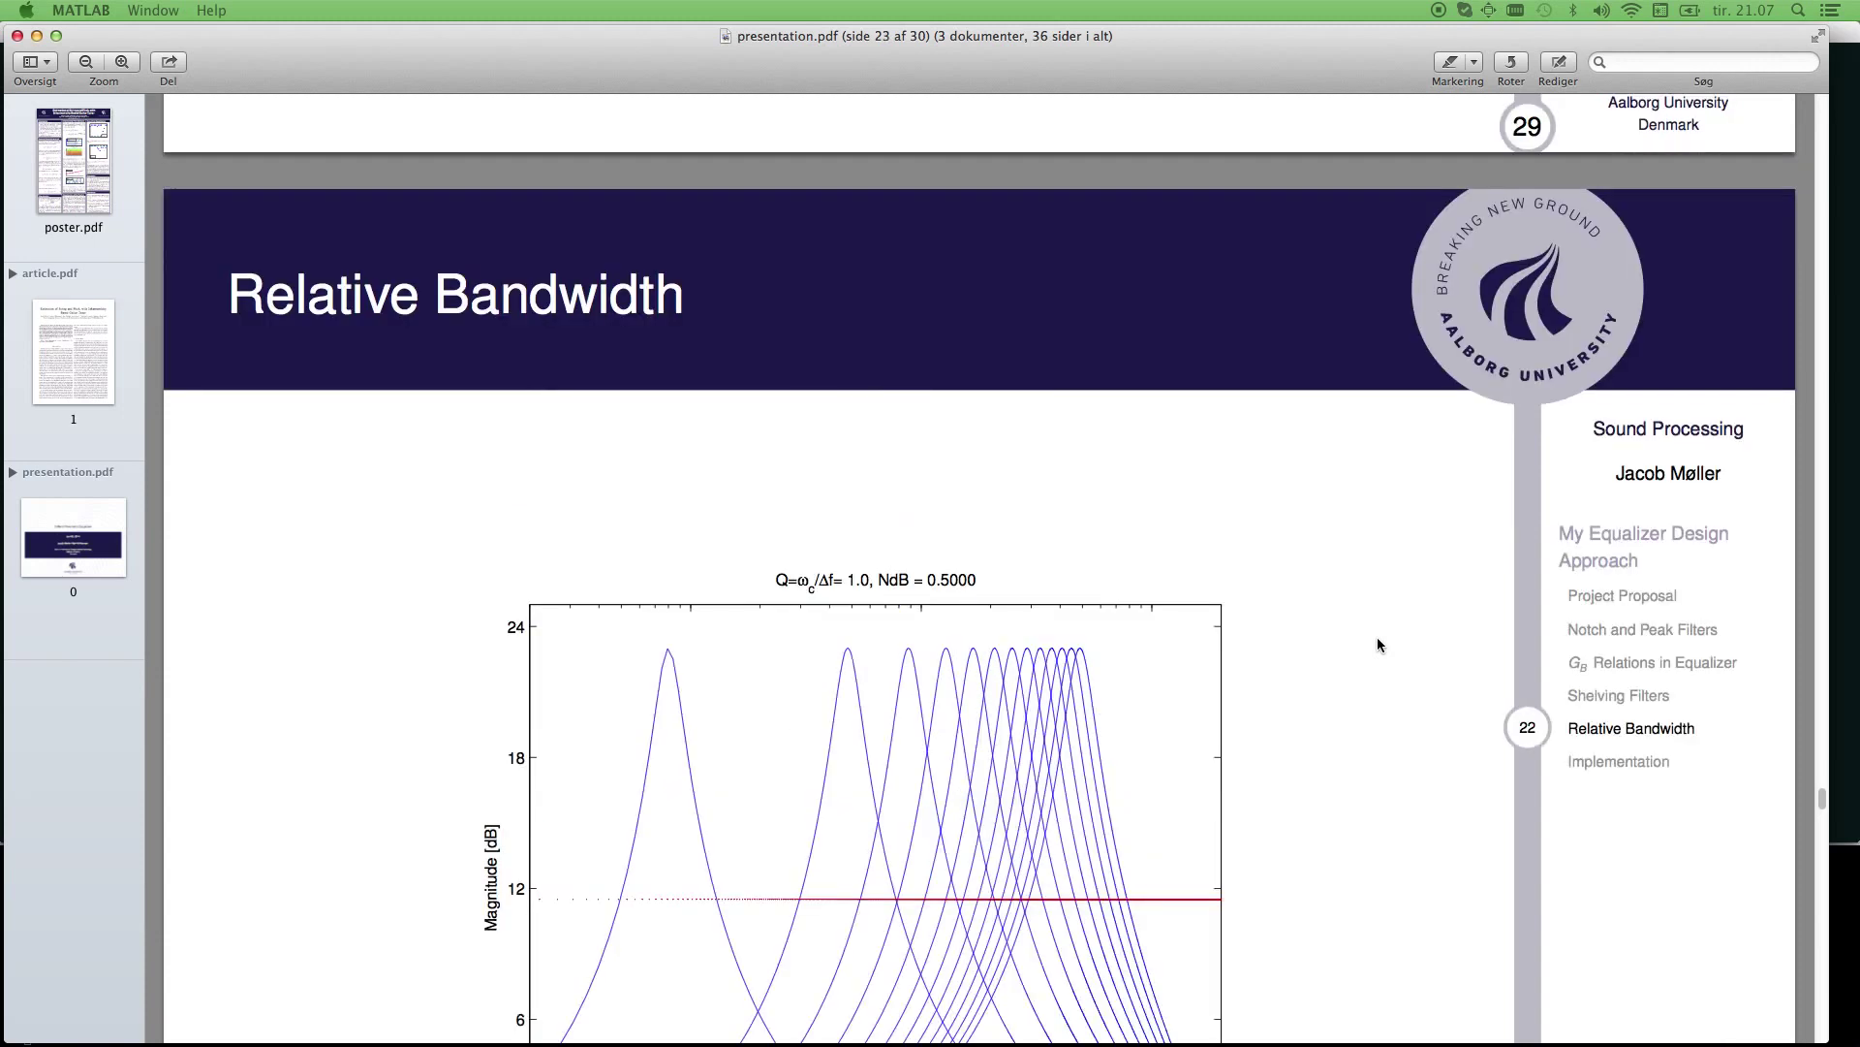
# Scroll the second Relative Bandwidth plot and advance to page 24's Interim Conclusion slide.
pyautogui.scroll(-1, 1380, 644)
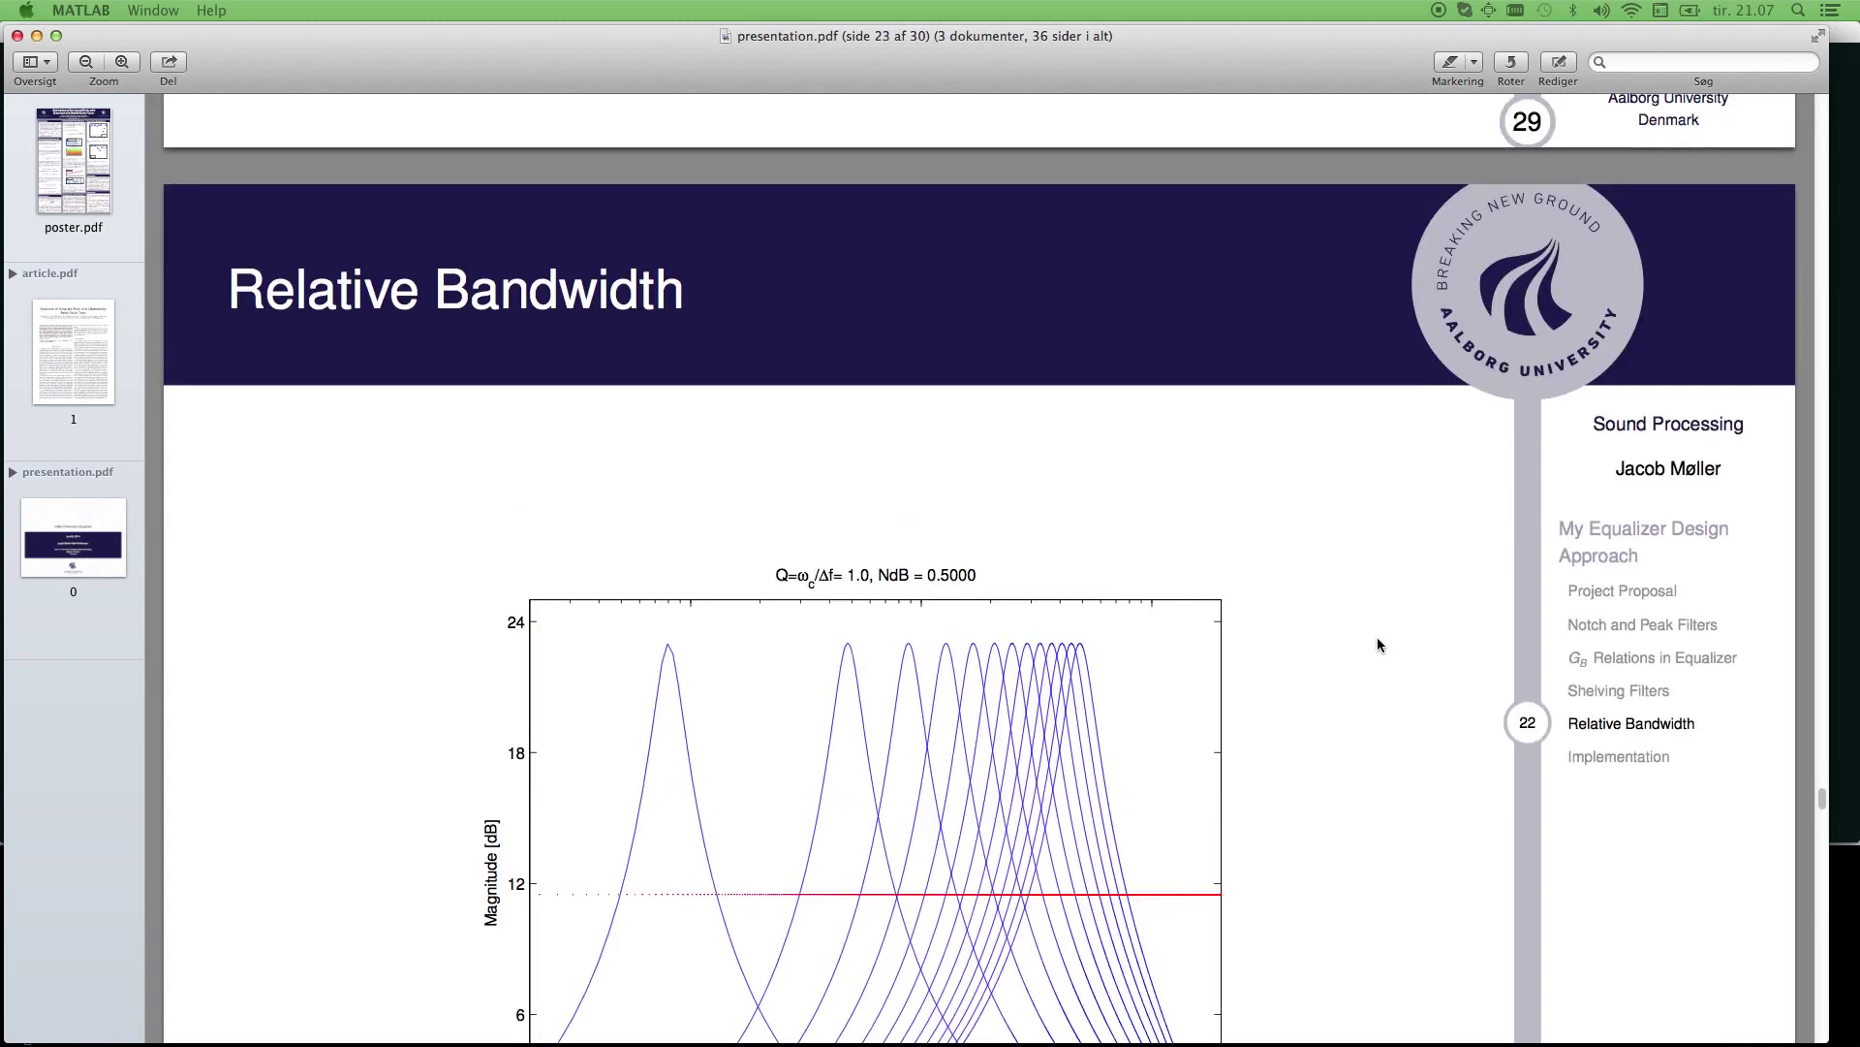
pyautogui.scroll(-5, 1377, 639)
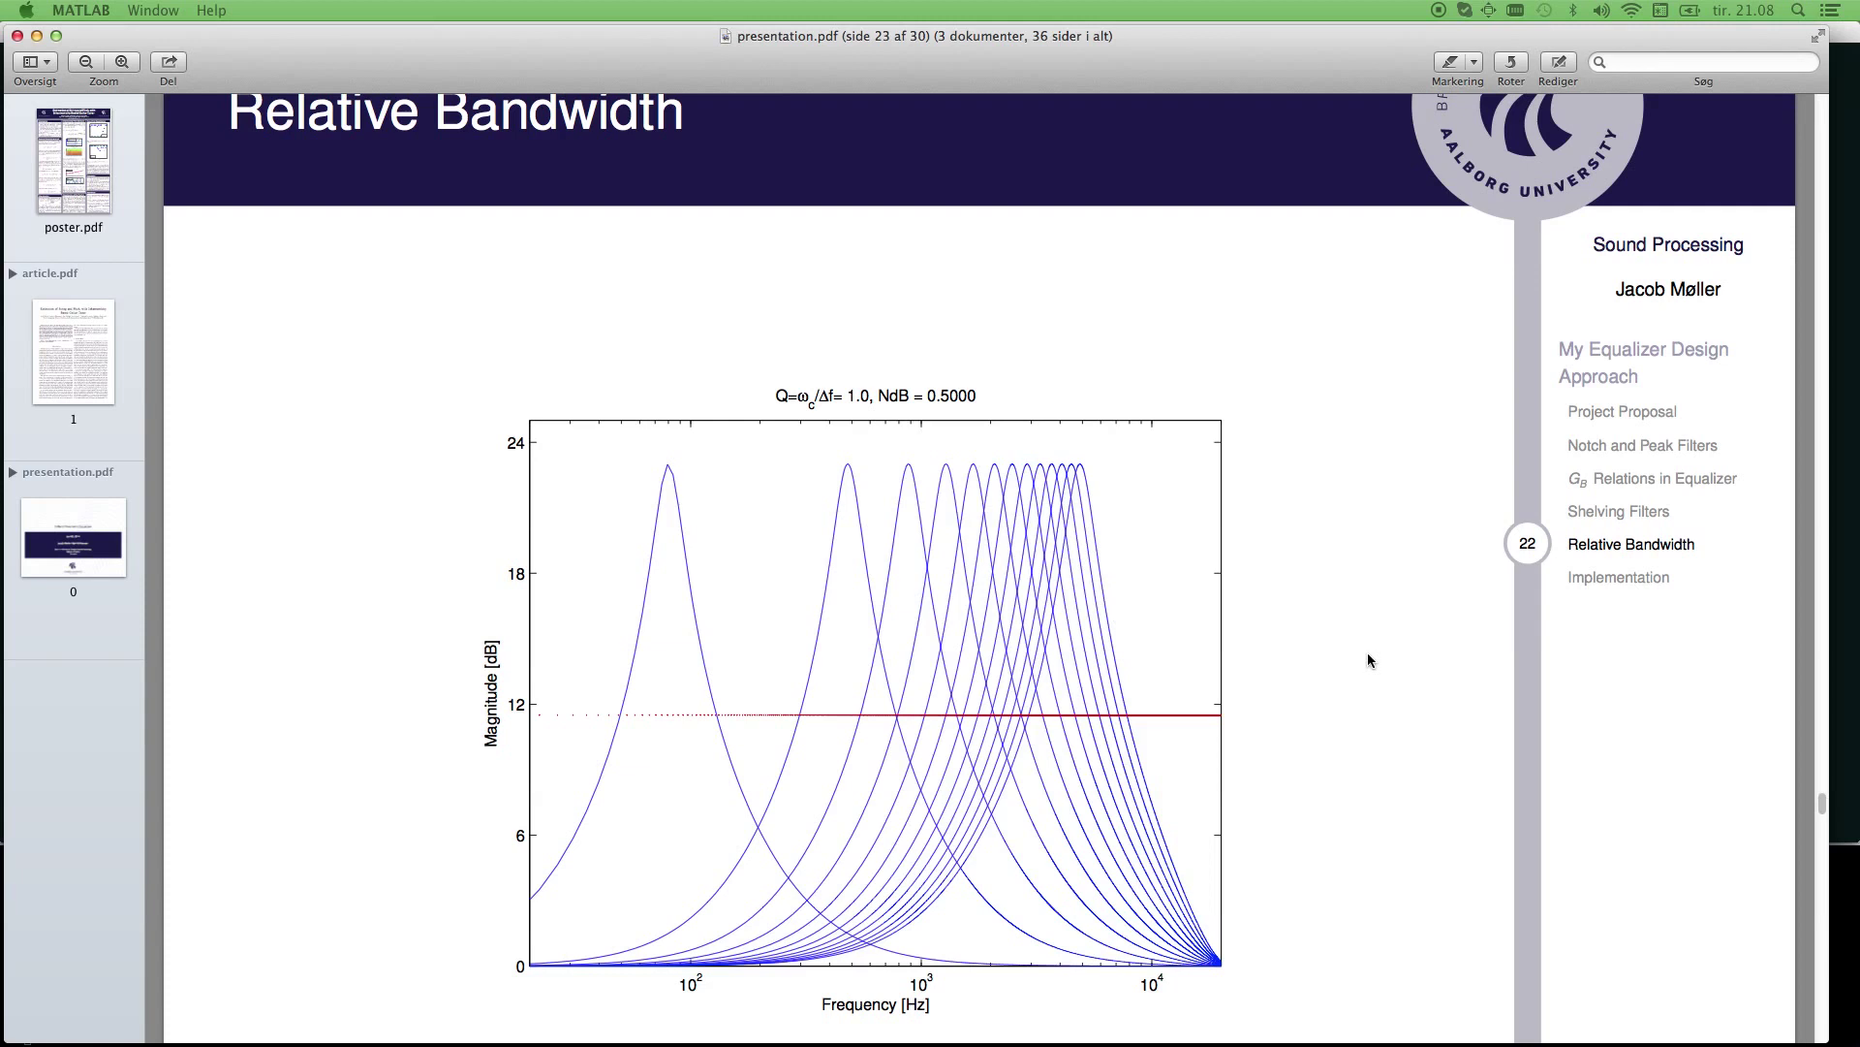
pyautogui.scroll(-1, 1368, 659)
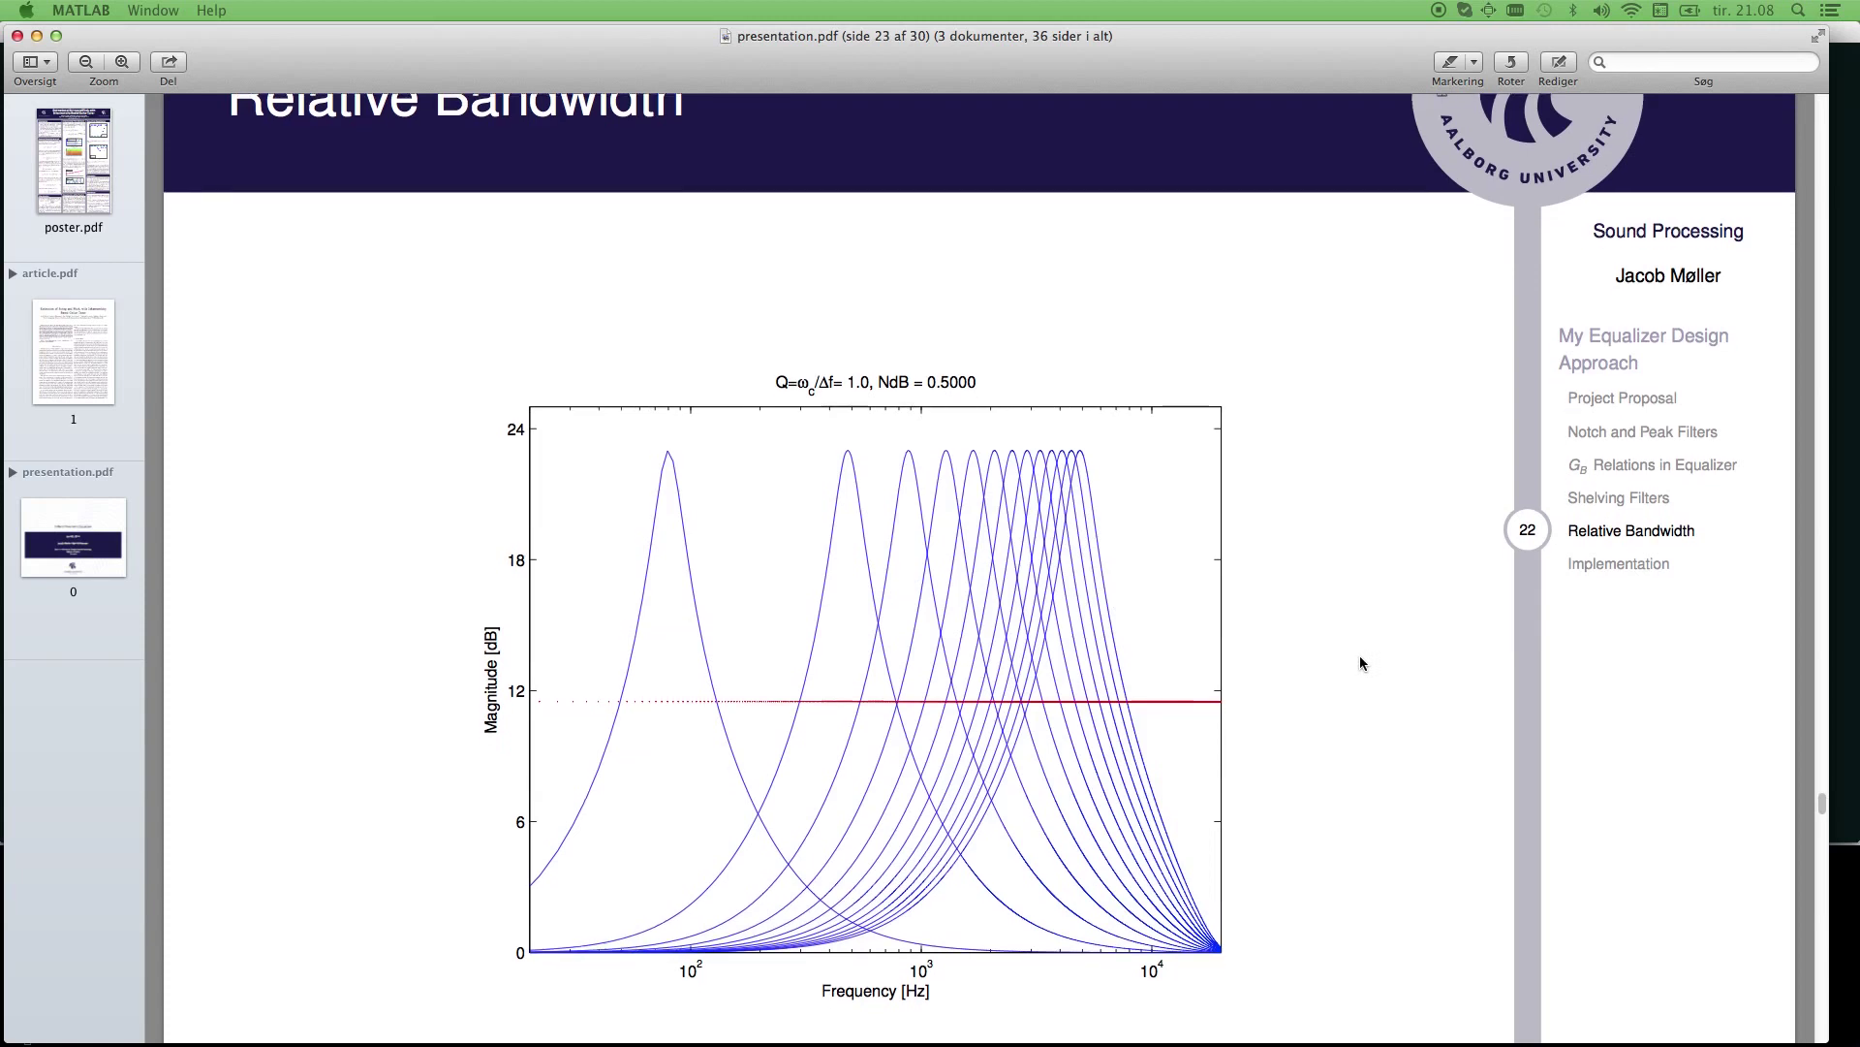
pyautogui.press('pagedown')
pyautogui.scroll(-5, 978, 568)
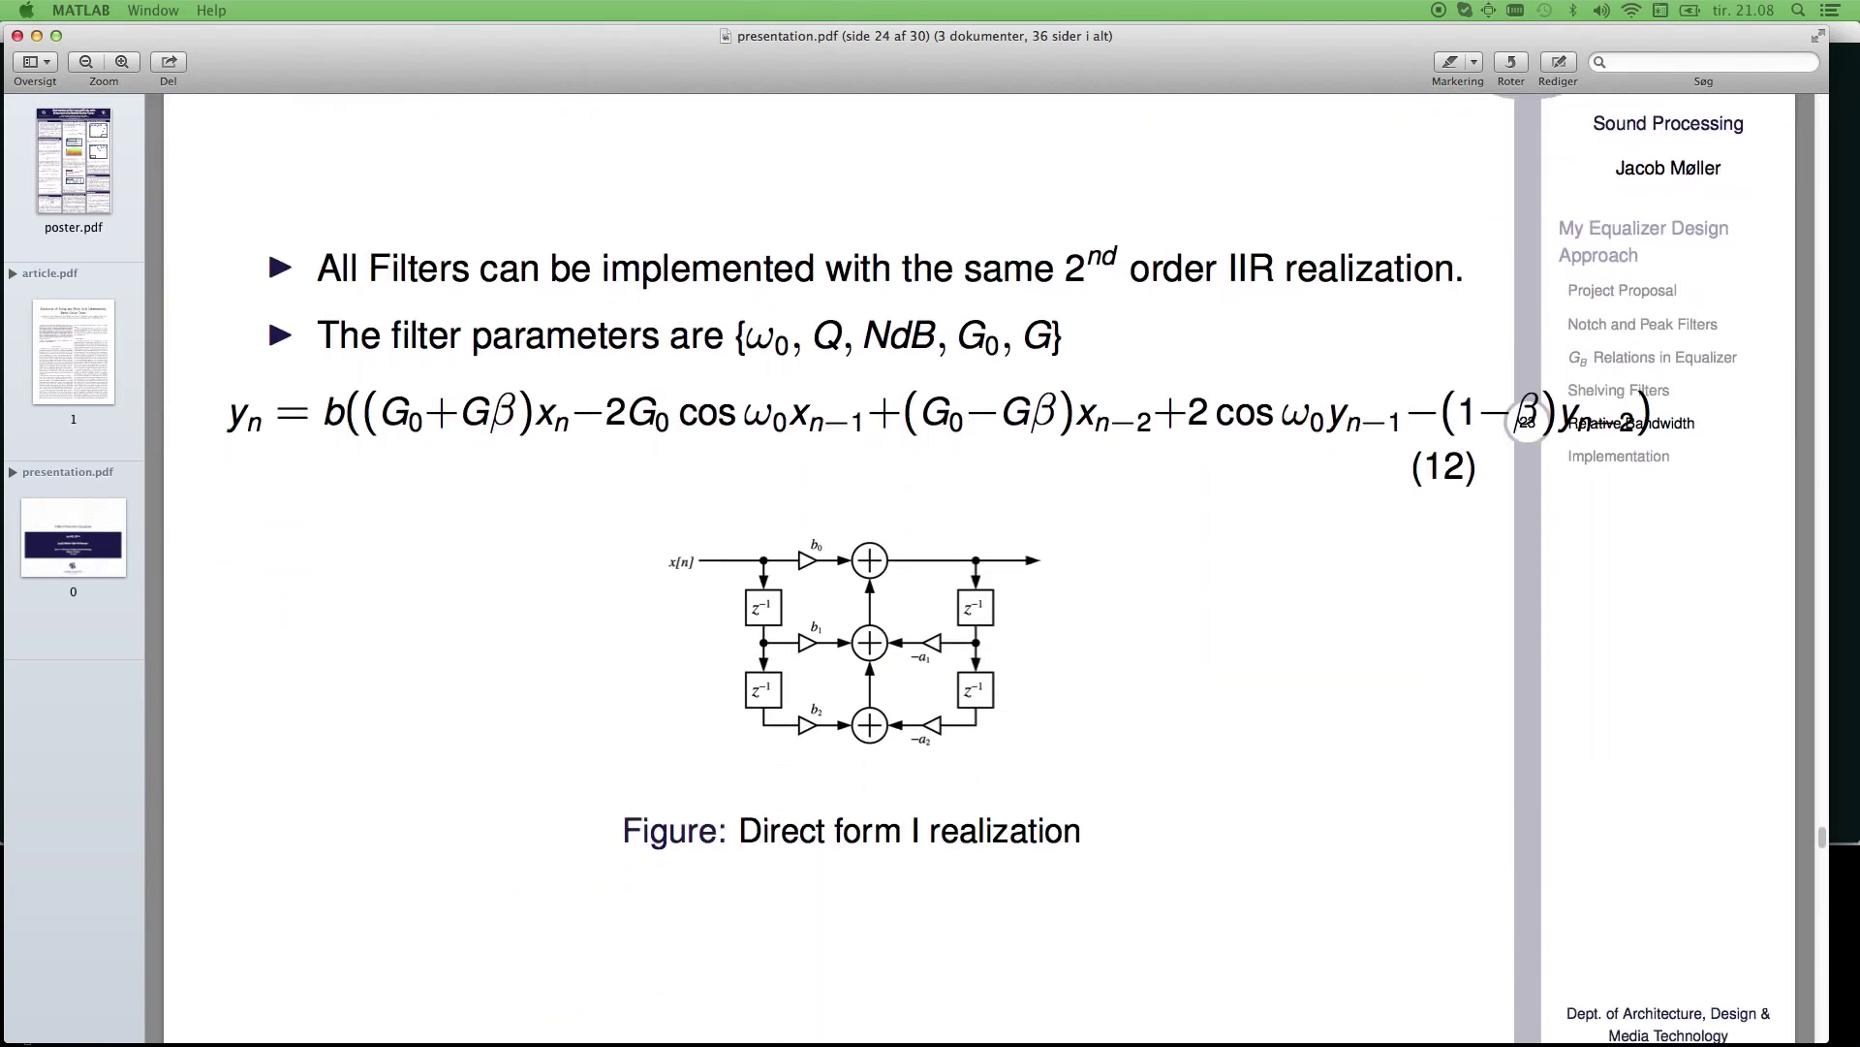
# Highlight equation (12) for y_n, then clear the selection.
pyautogui.tripleClick(884, 415)
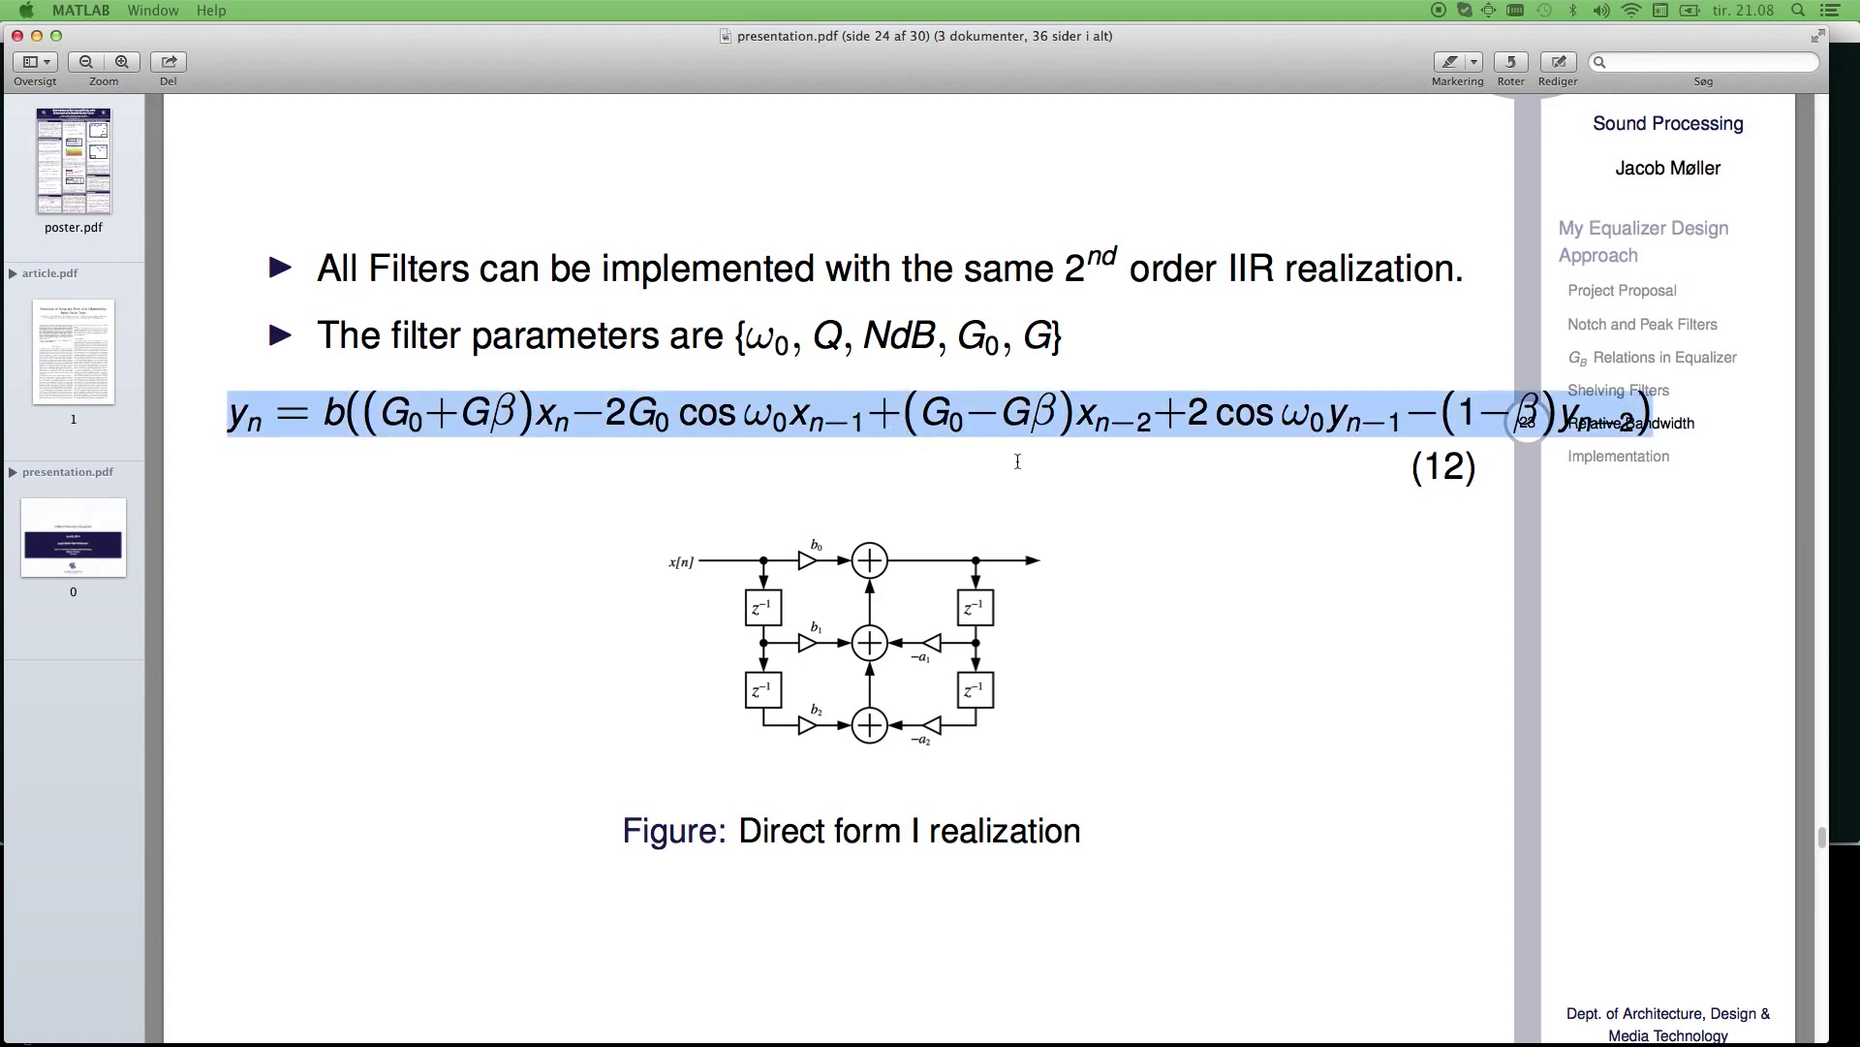
pyautogui.click(1148, 590)
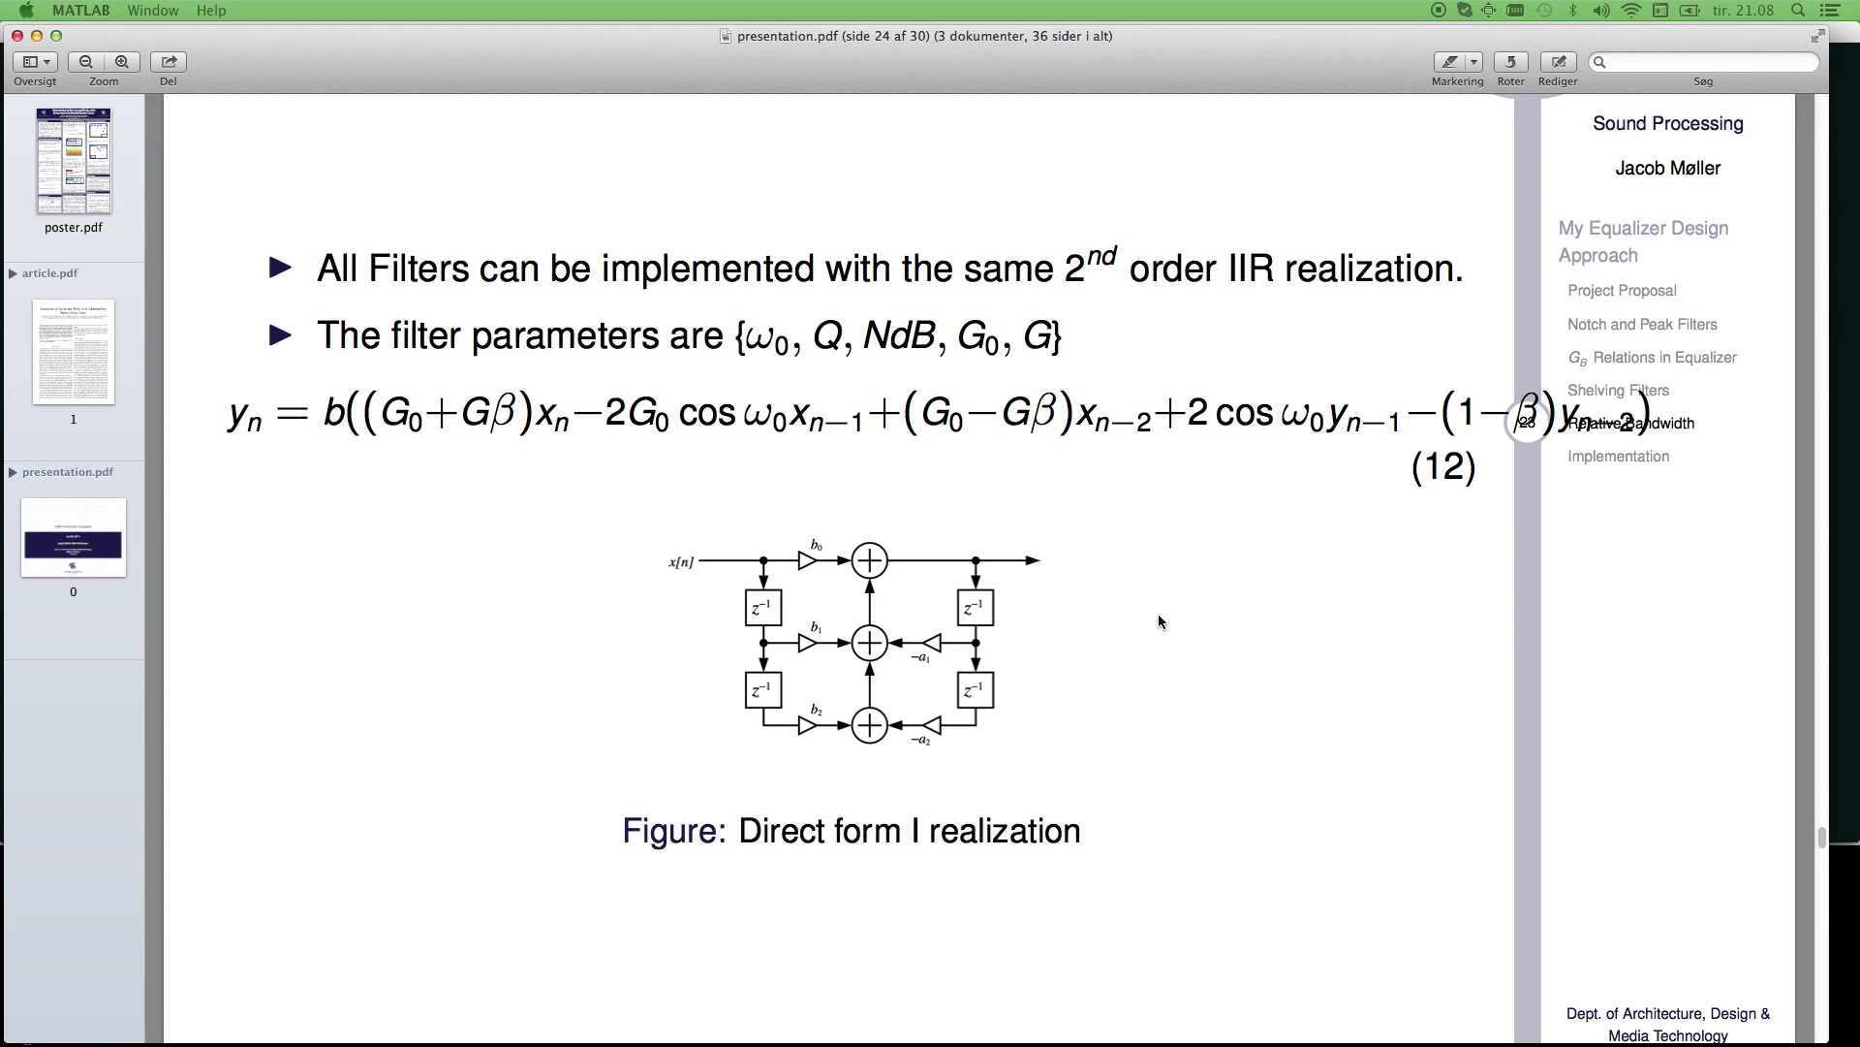
# Advance to the Implementation slide and scroll through the Figure 1 EQ plot and its caption to the Simulink overview.
pyautogui.press('pagedown')
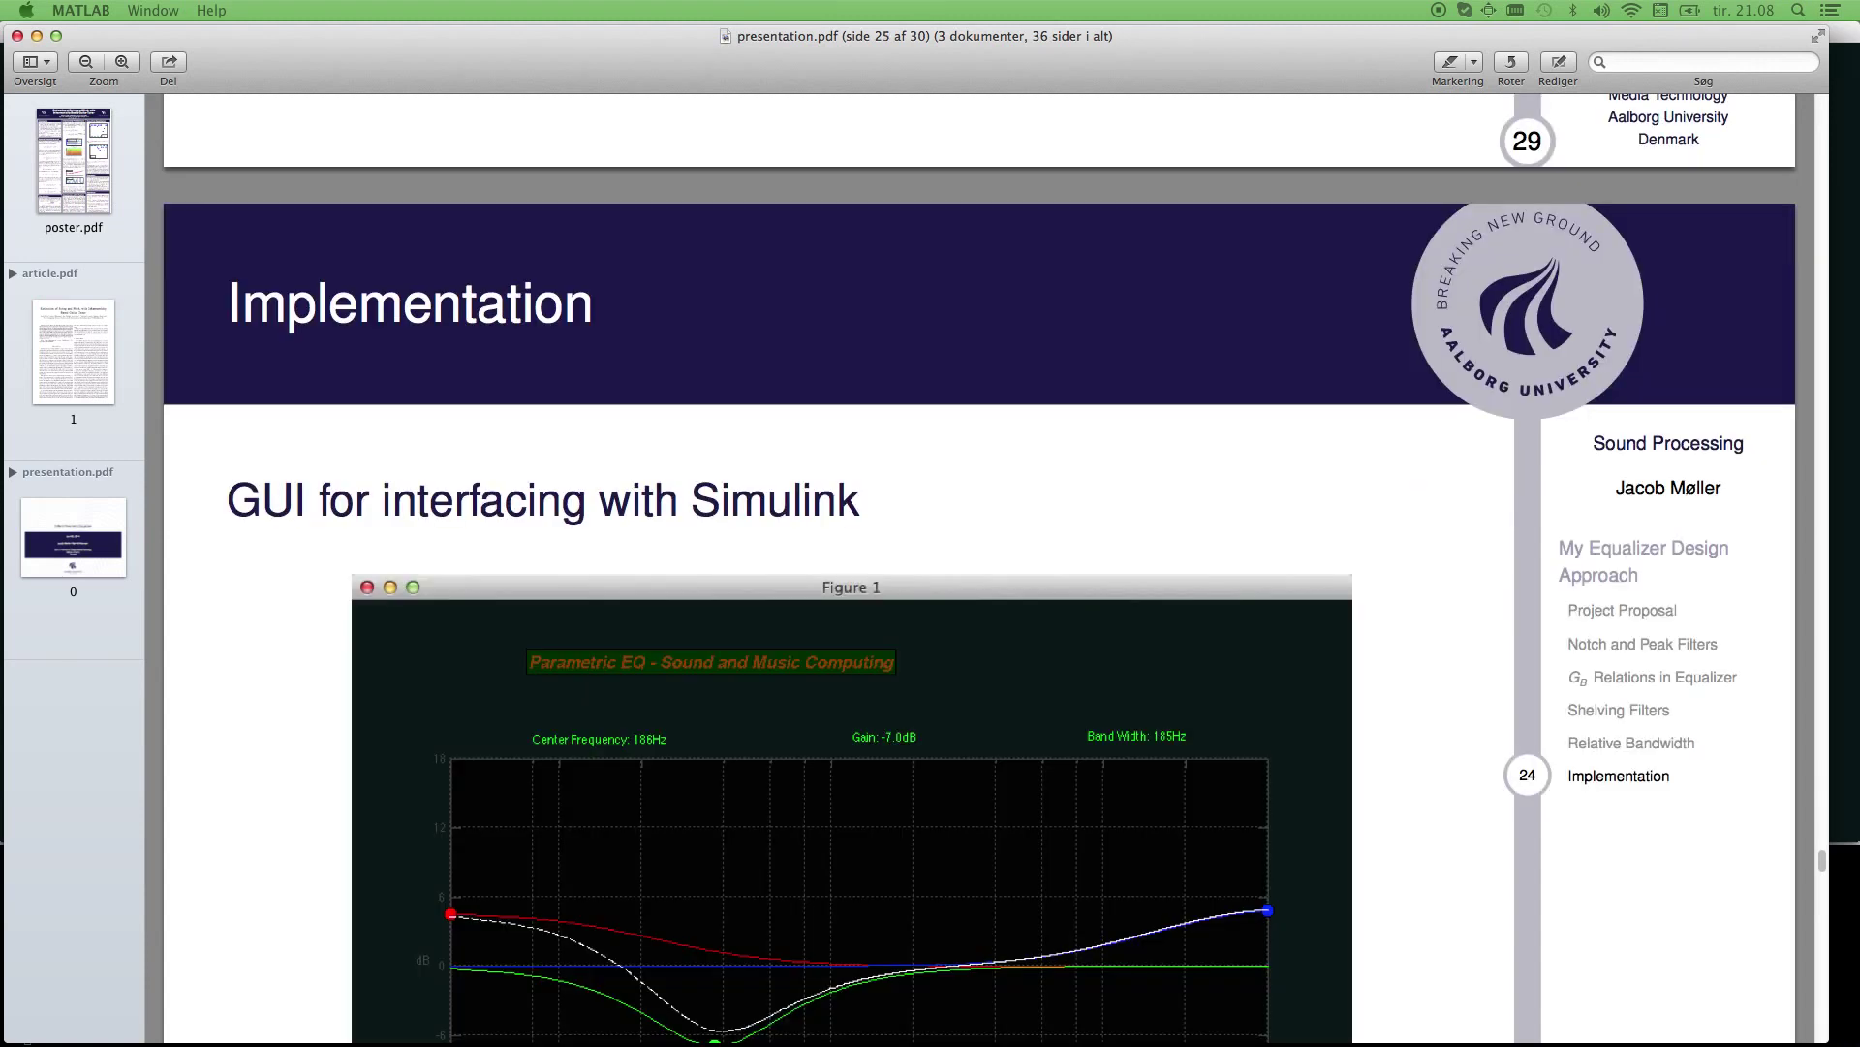
pyautogui.scroll(-5, 1162, 620)
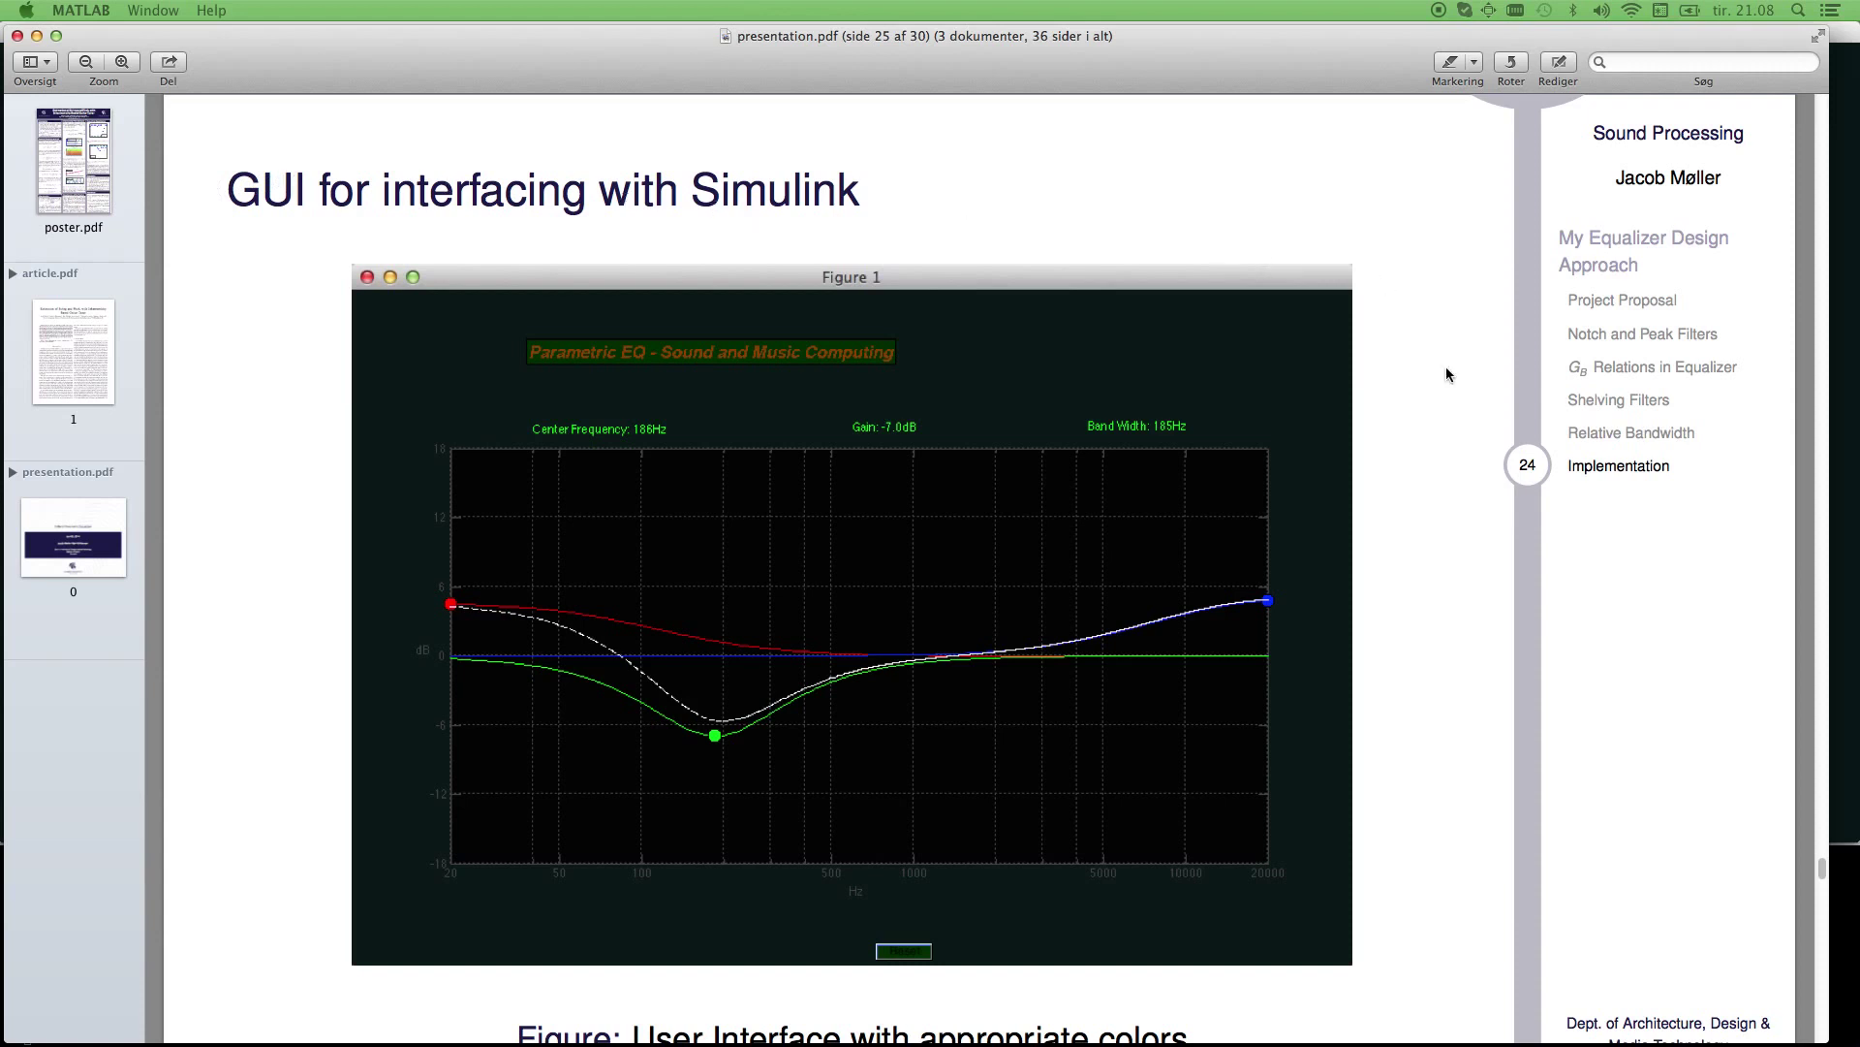
pyautogui.scroll(-2, 1446, 368)
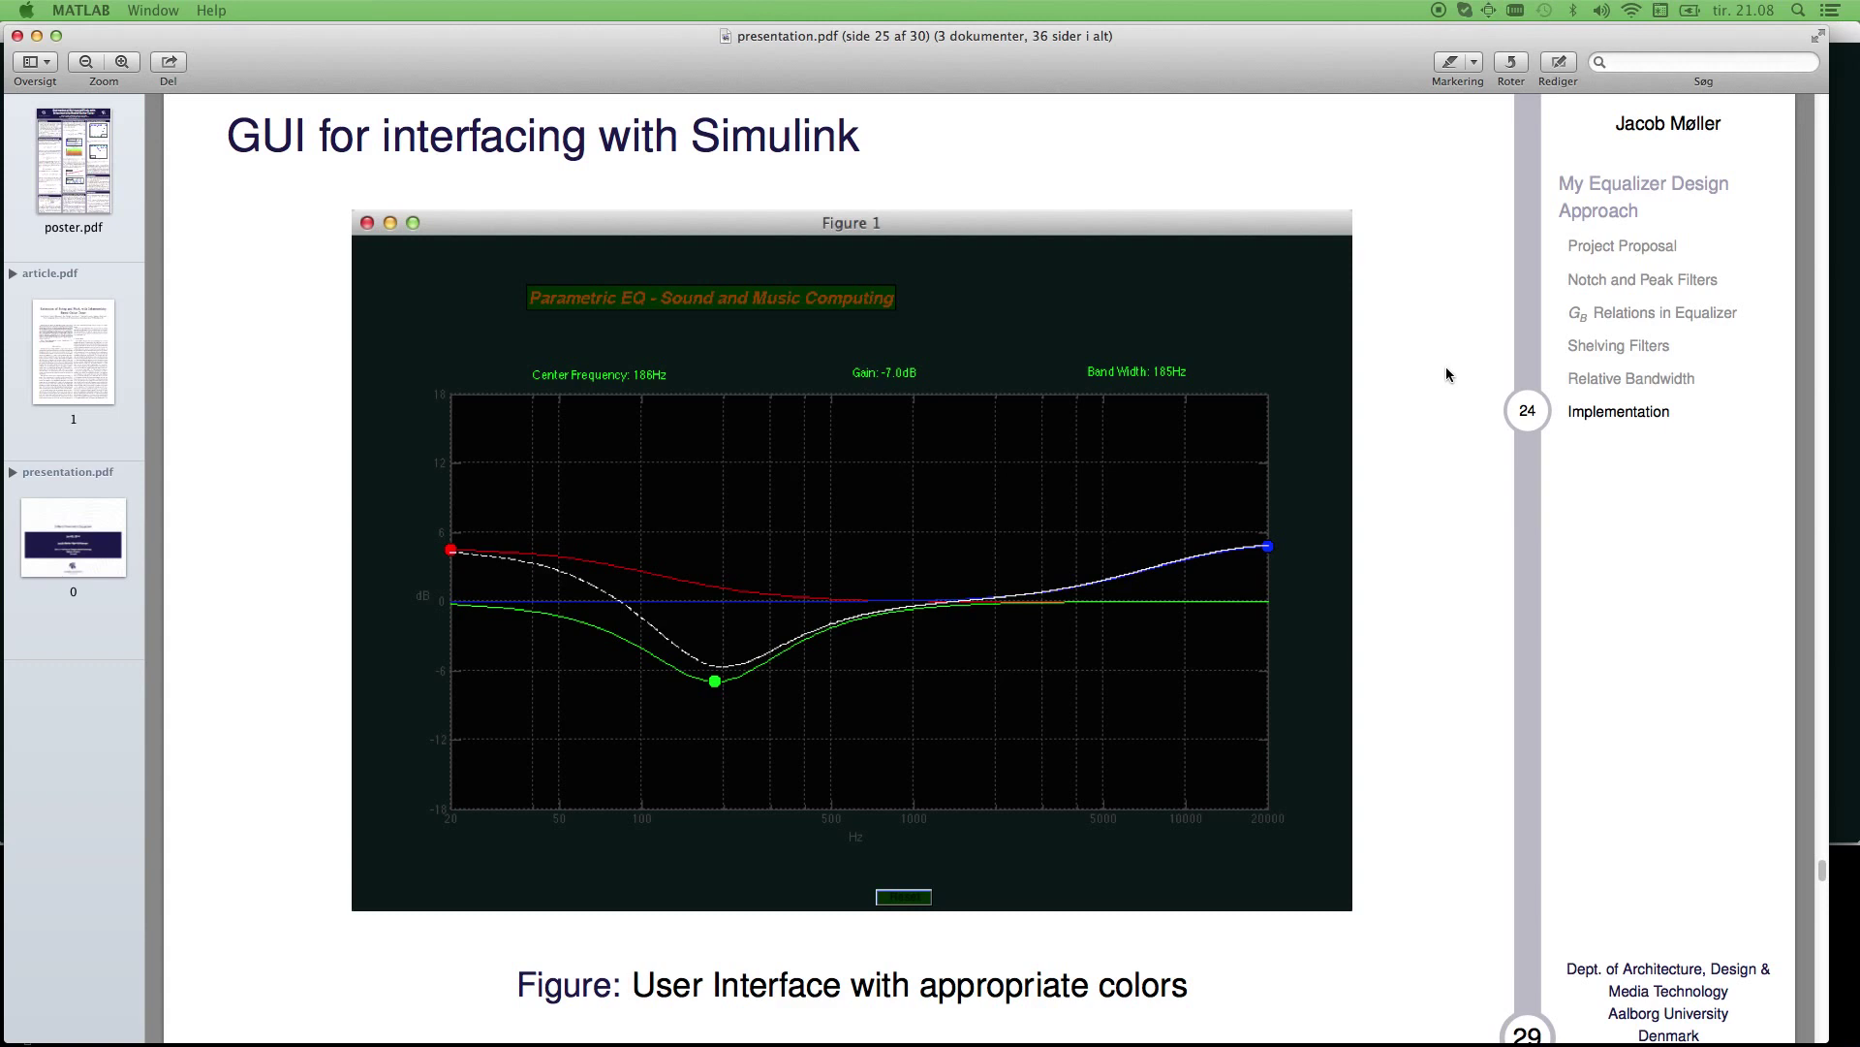
pyautogui.scroll(-1, 1446, 367)
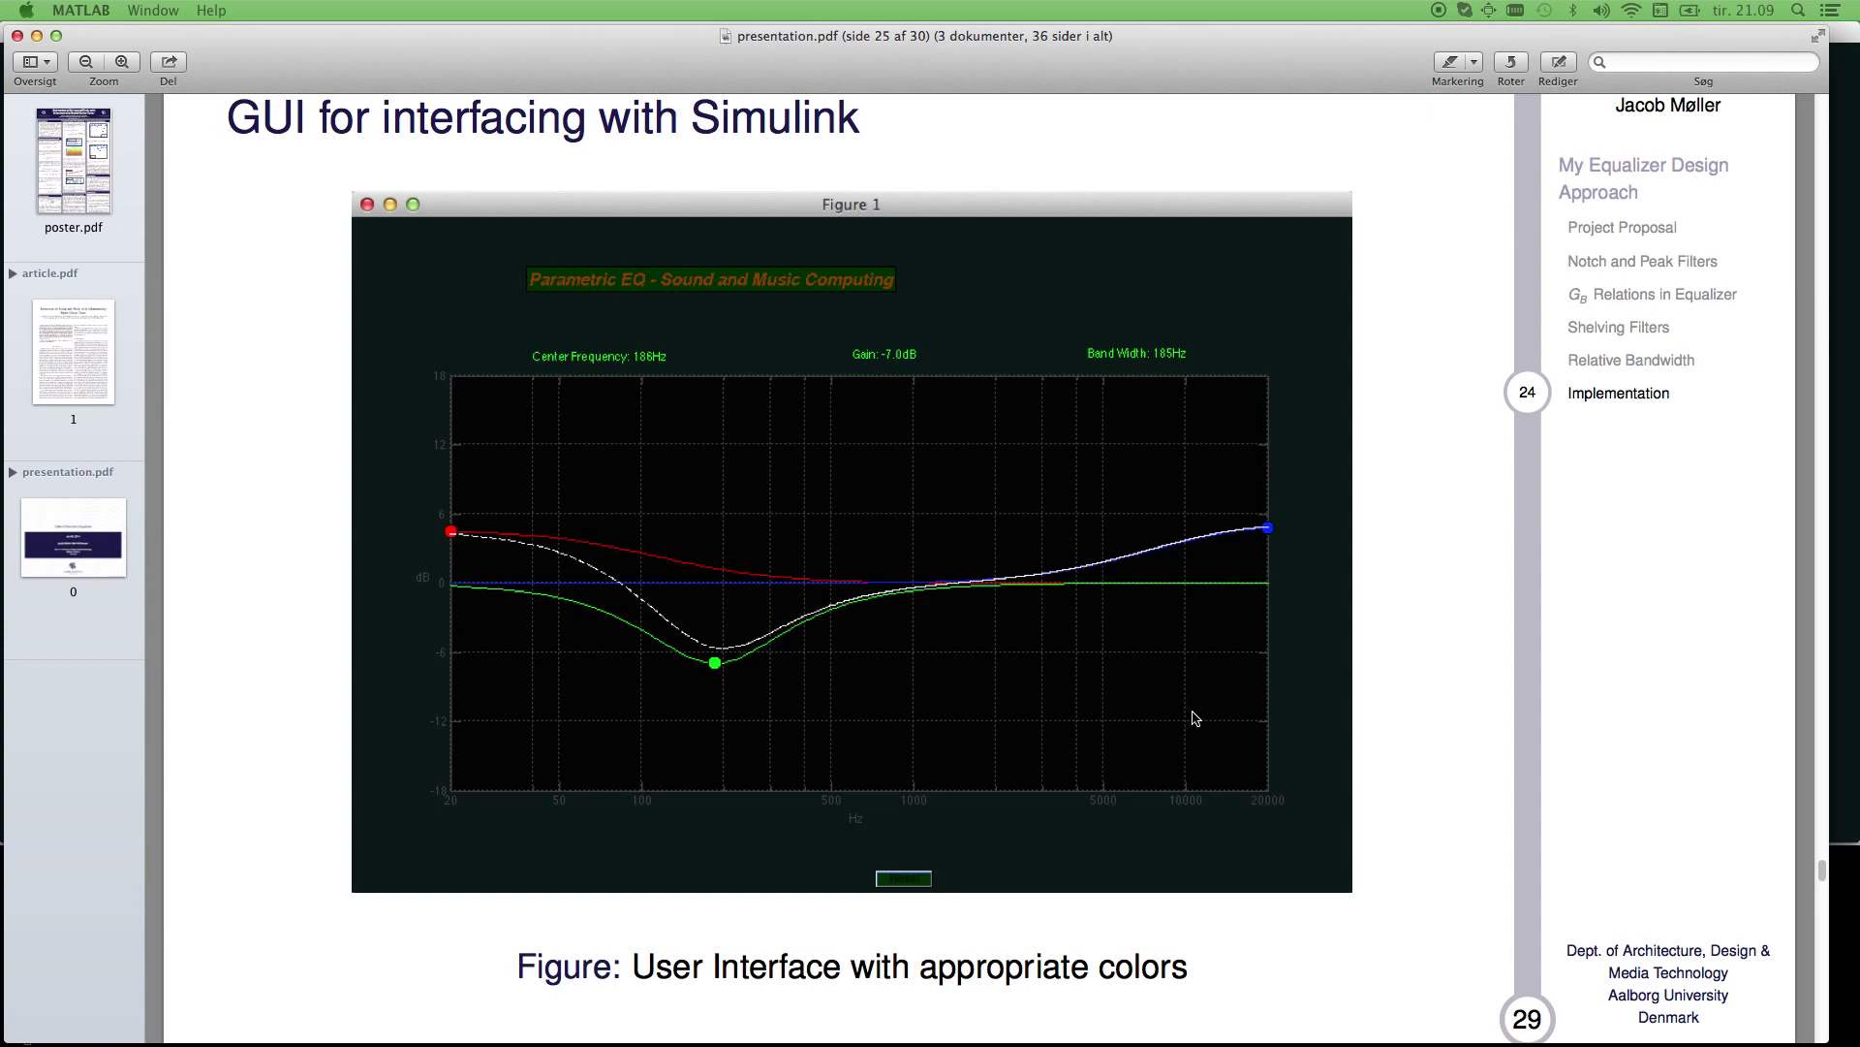
pyautogui.scroll(-5, 1230, 727)
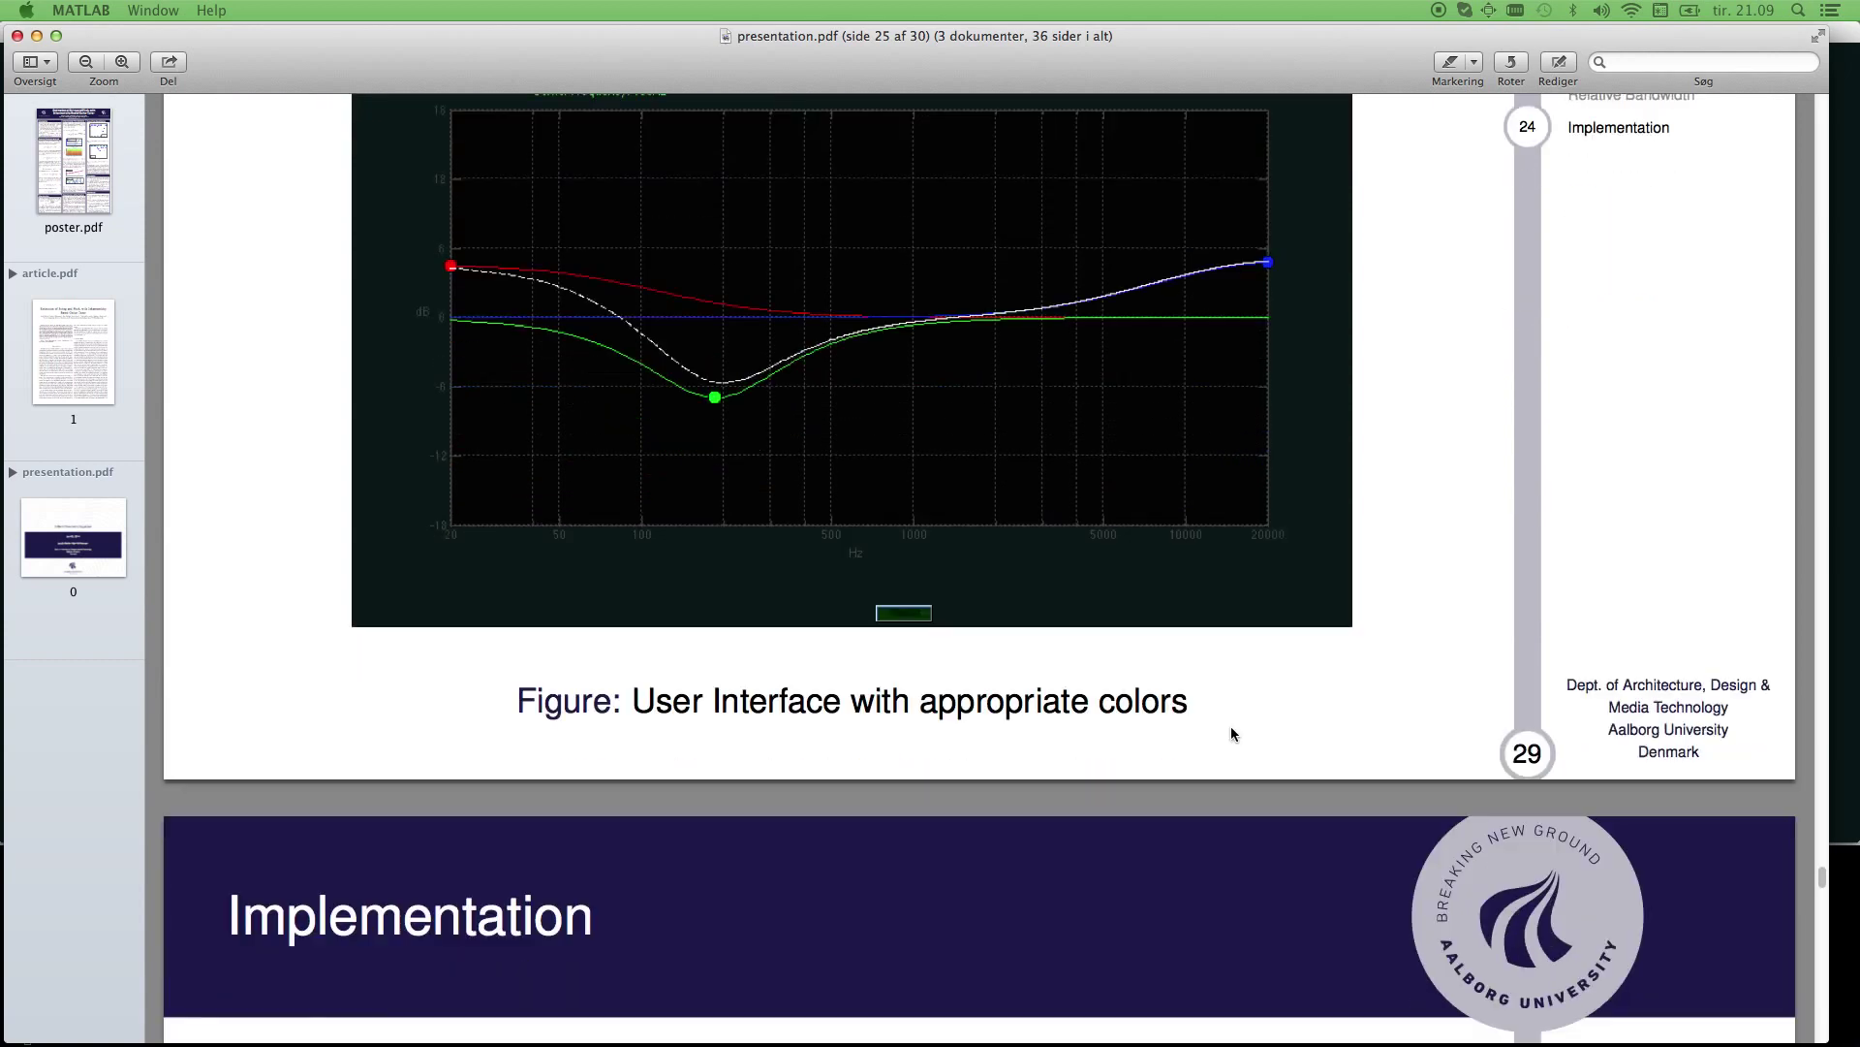
# Scroll past the Simulink model overview and Blocks of each filter pages to page 28's ParEq S-Function diagram.
pyautogui.scroll(-7, 1231, 727)
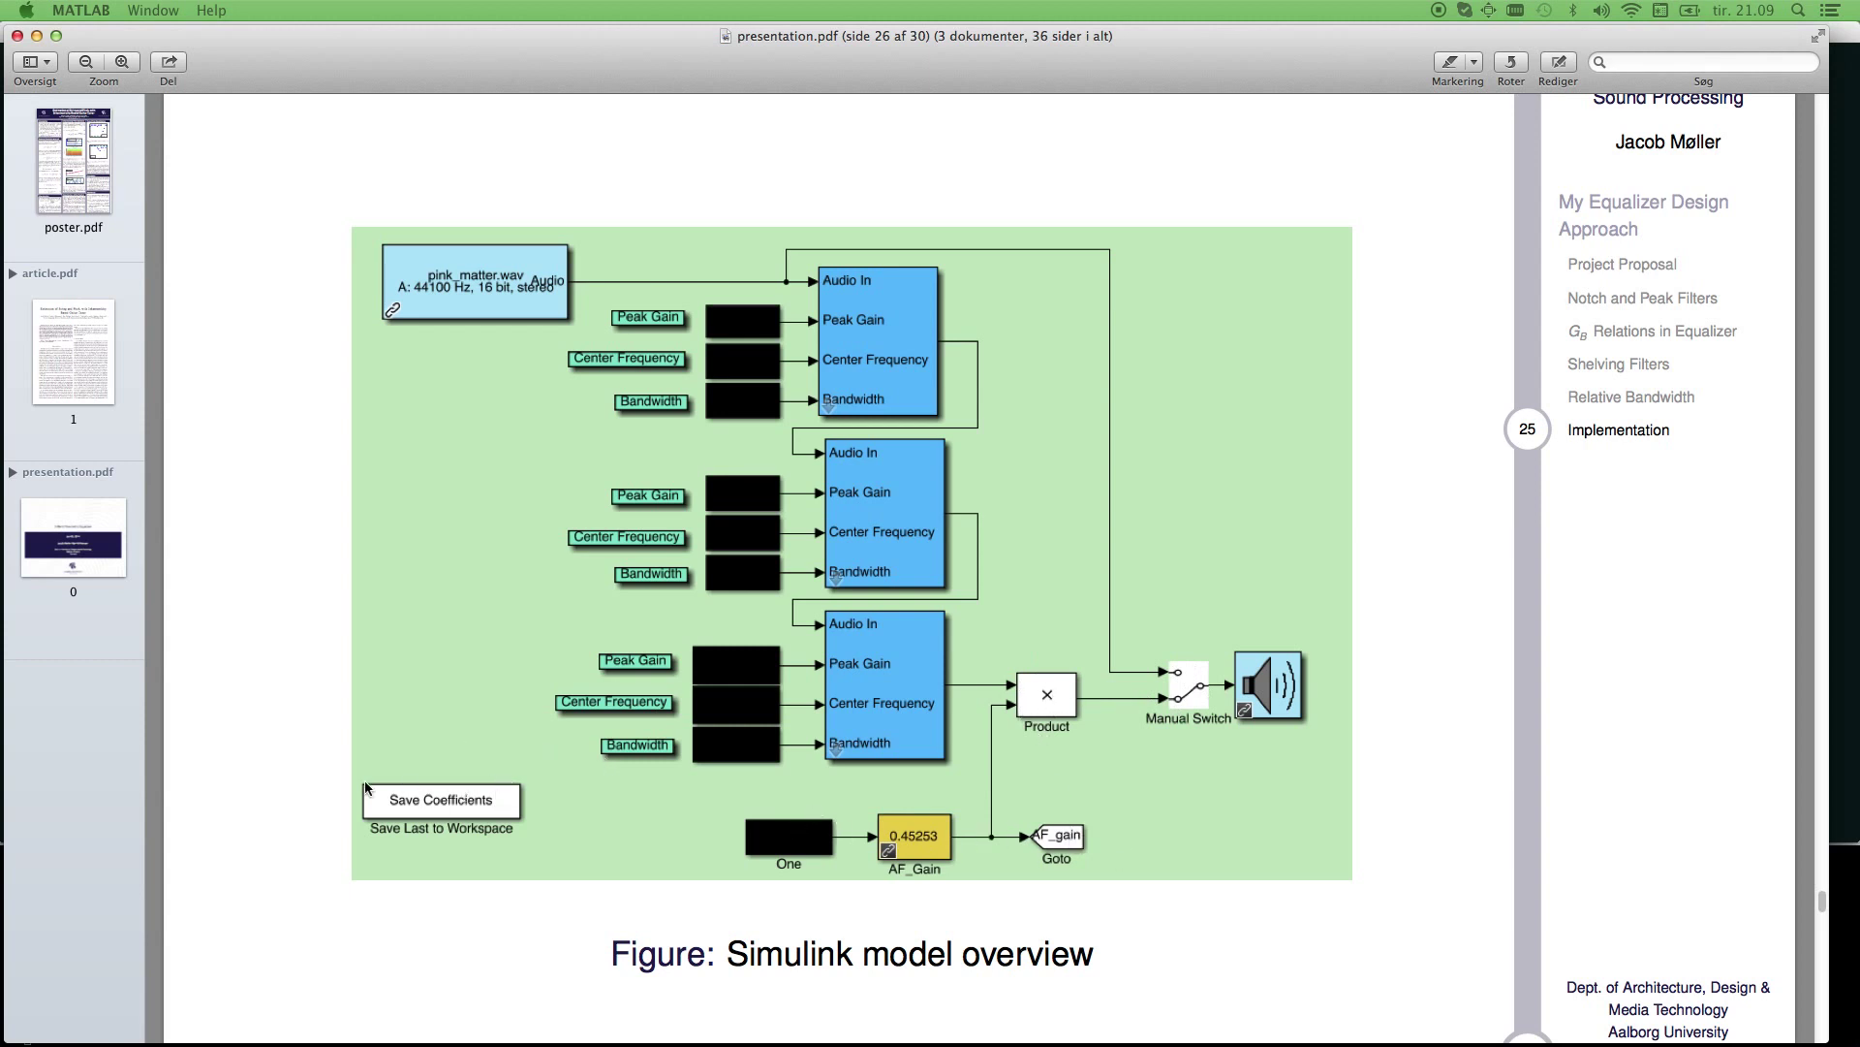
pyautogui.scroll(-10, 388, 789)
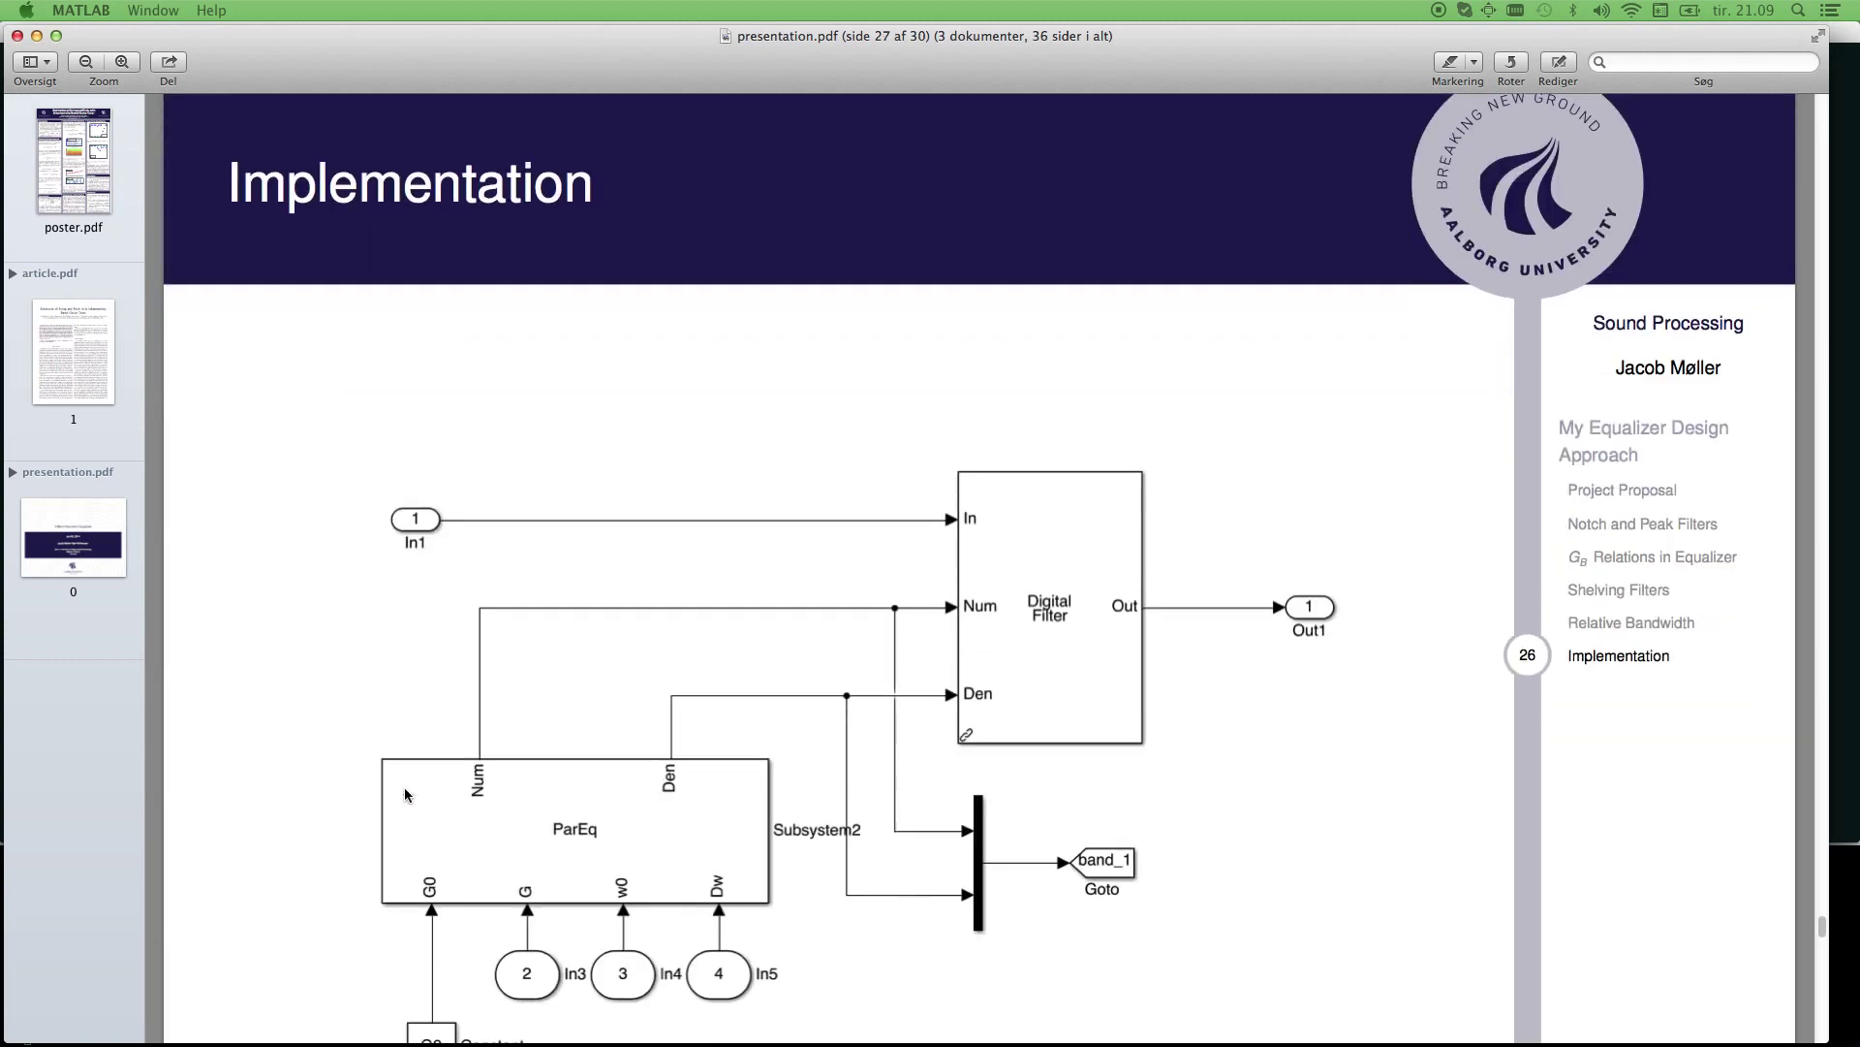
pyautogui.scroll(-3, 407, 795)
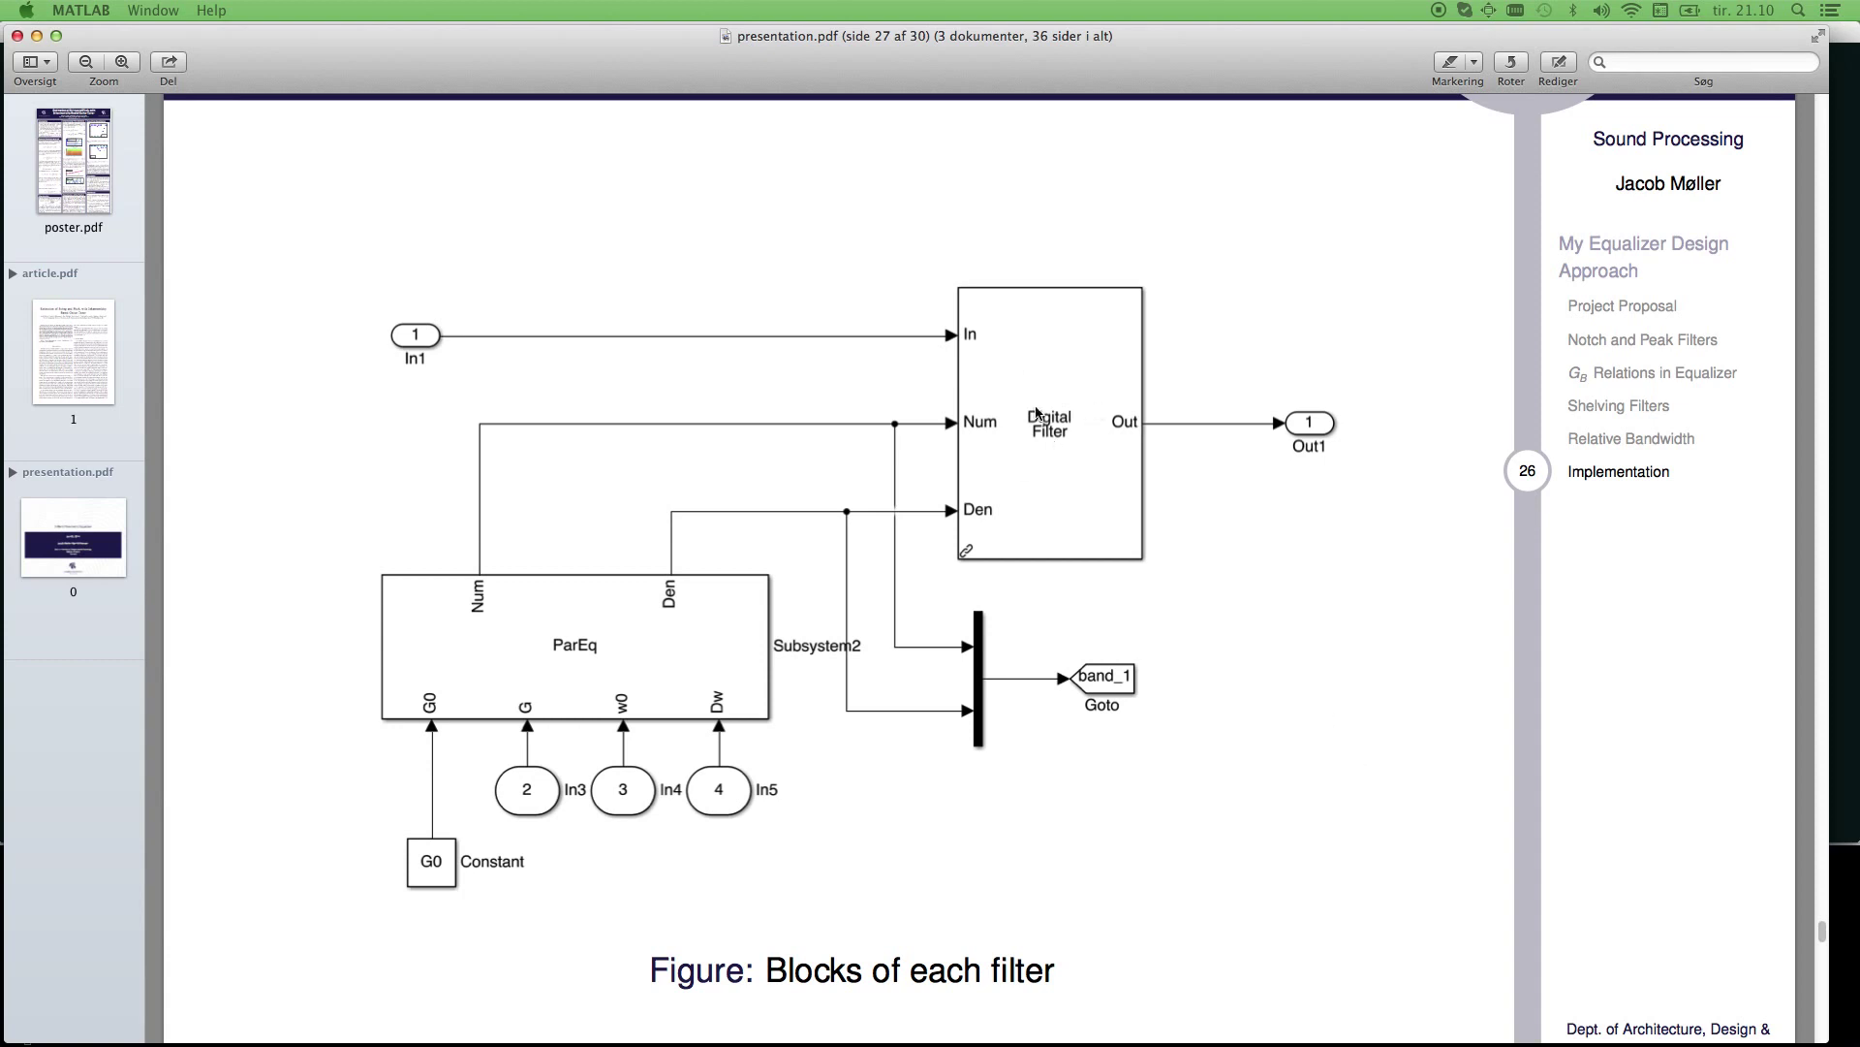
pyautogui.scroll(-10, 1056, 426)
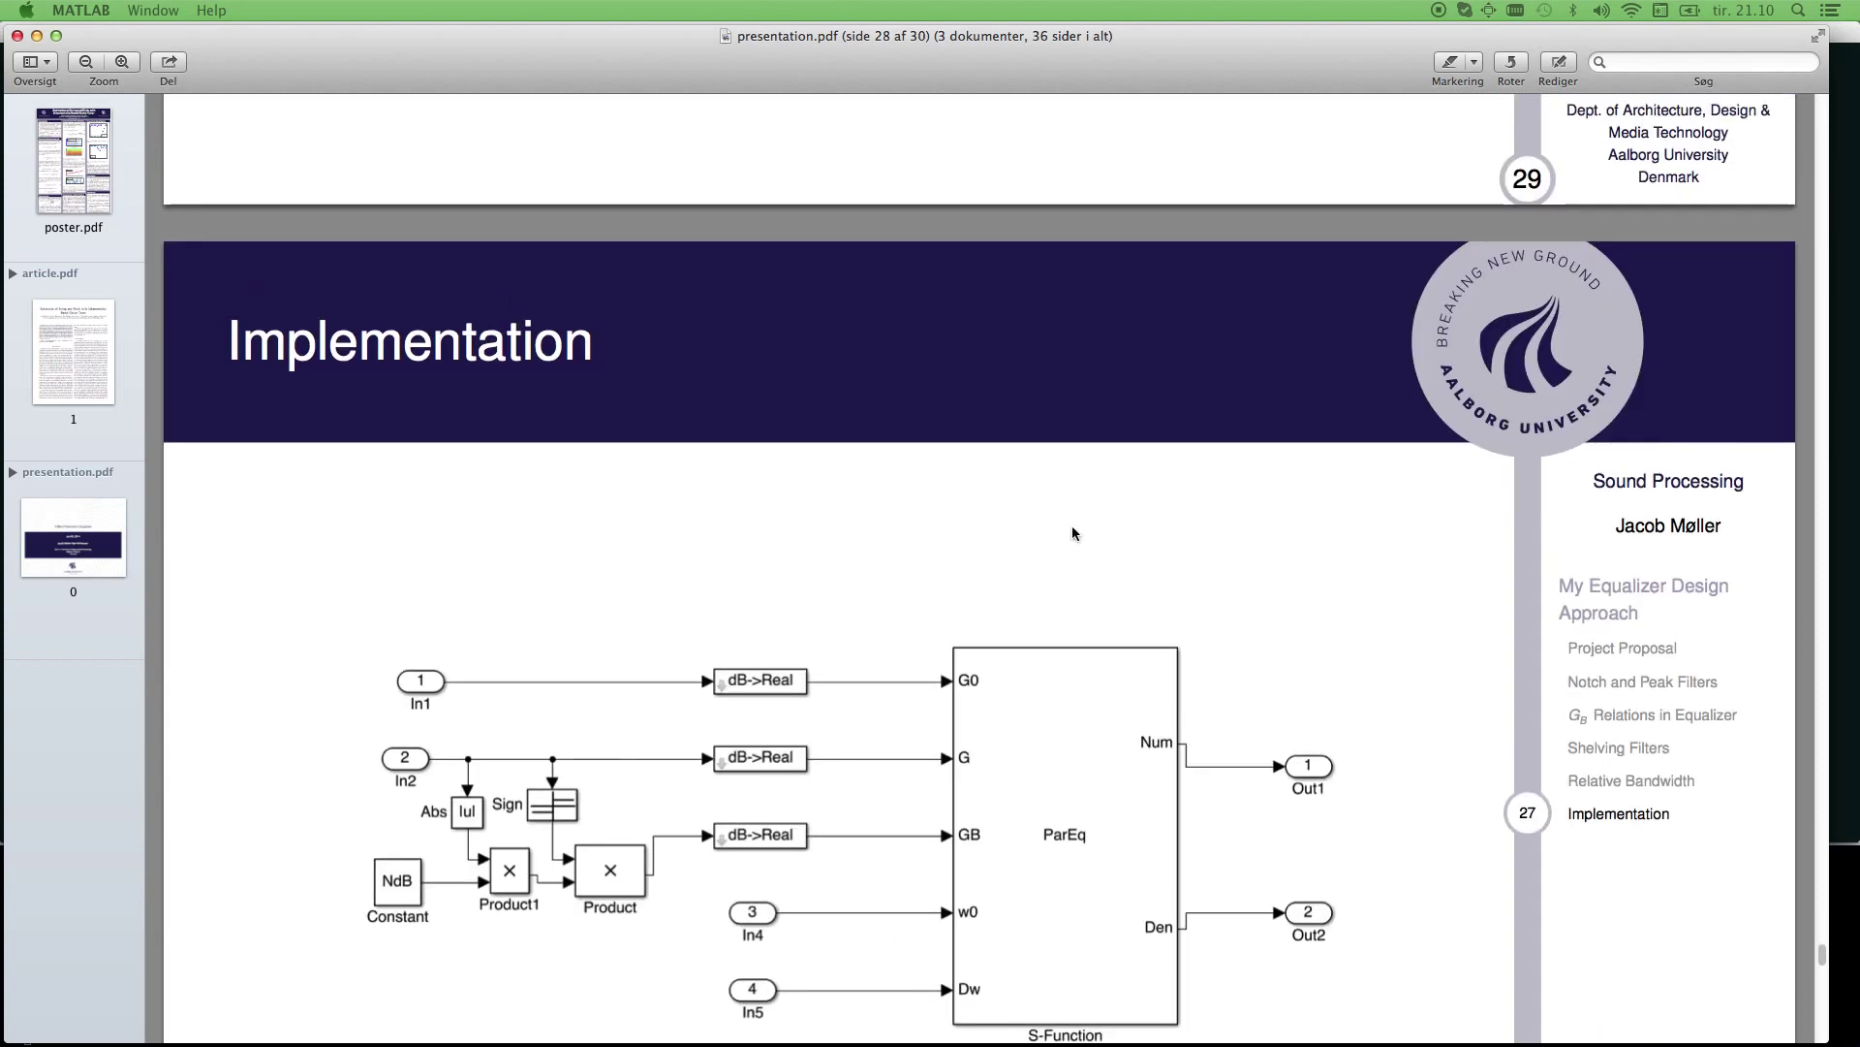
# Scroll past page 29's Filter block dialog to the final Notch Filter Sound Examples page.
pyautogui.scroll(-1, 1068, 528)
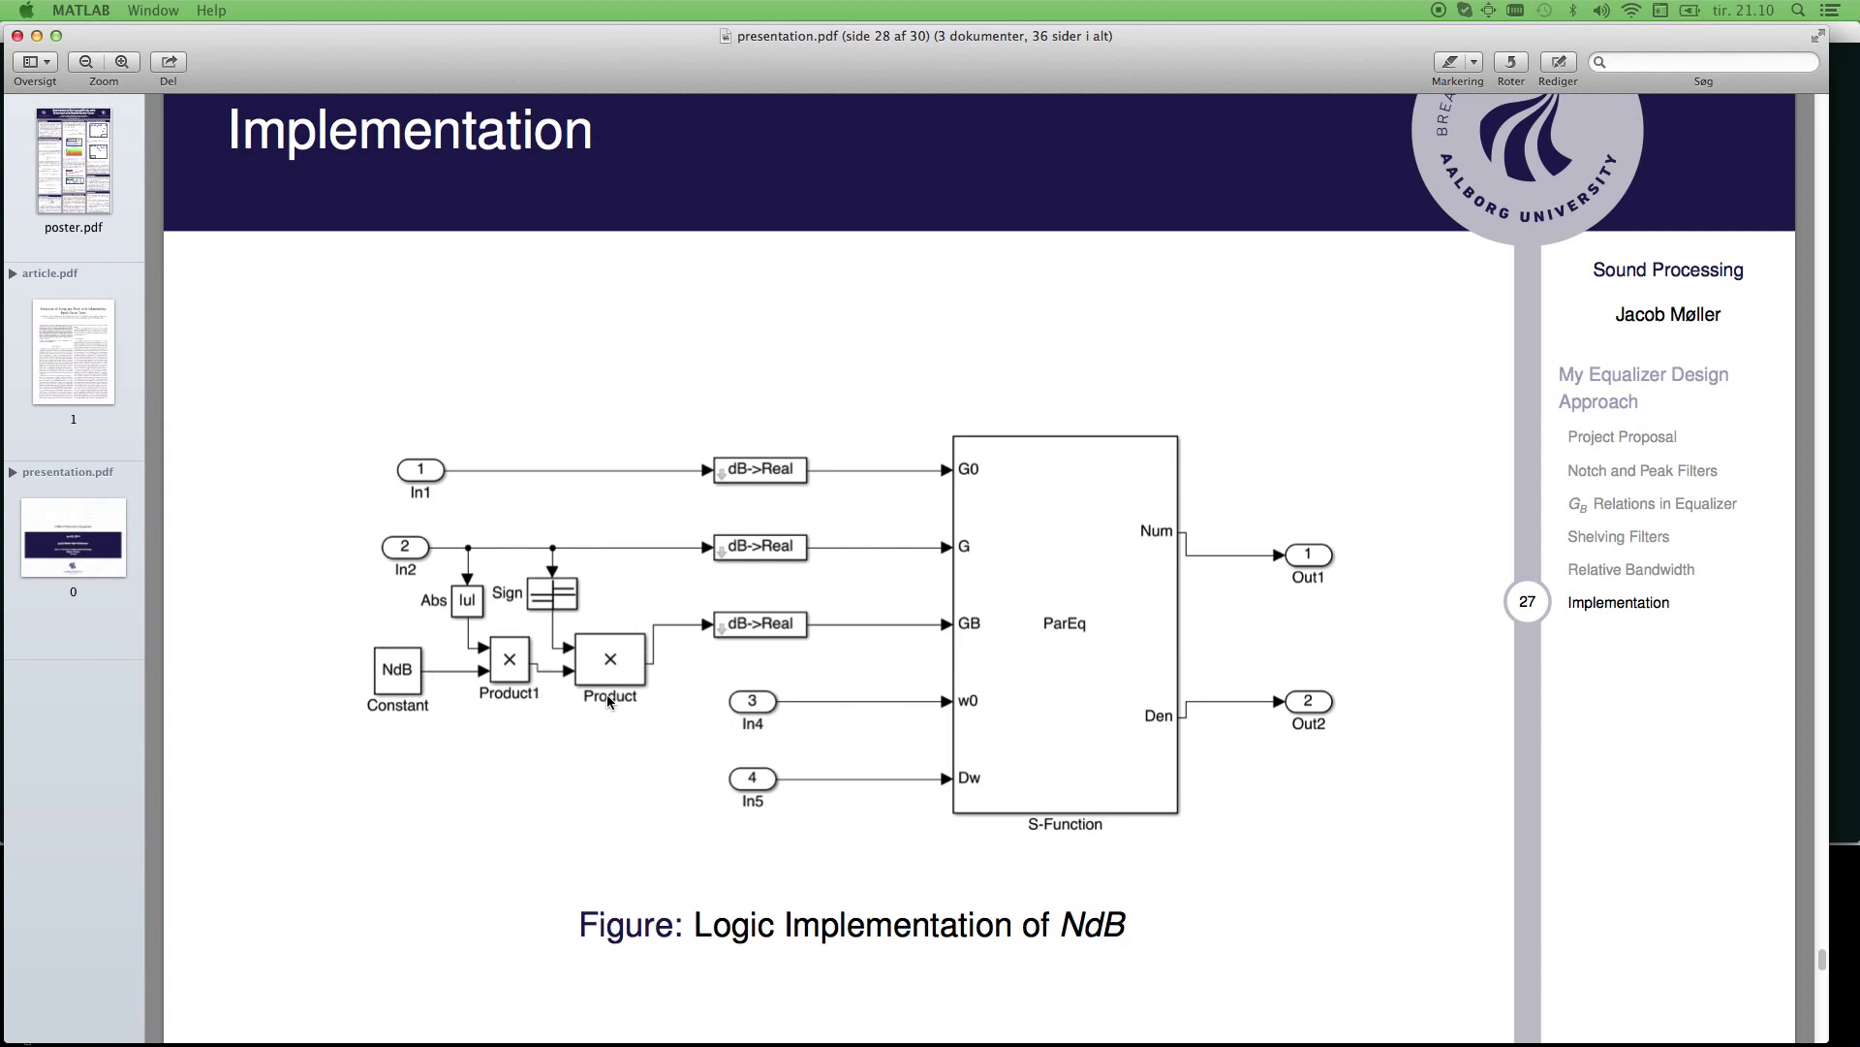
pyautogui.scroll(-10, 794, 644)
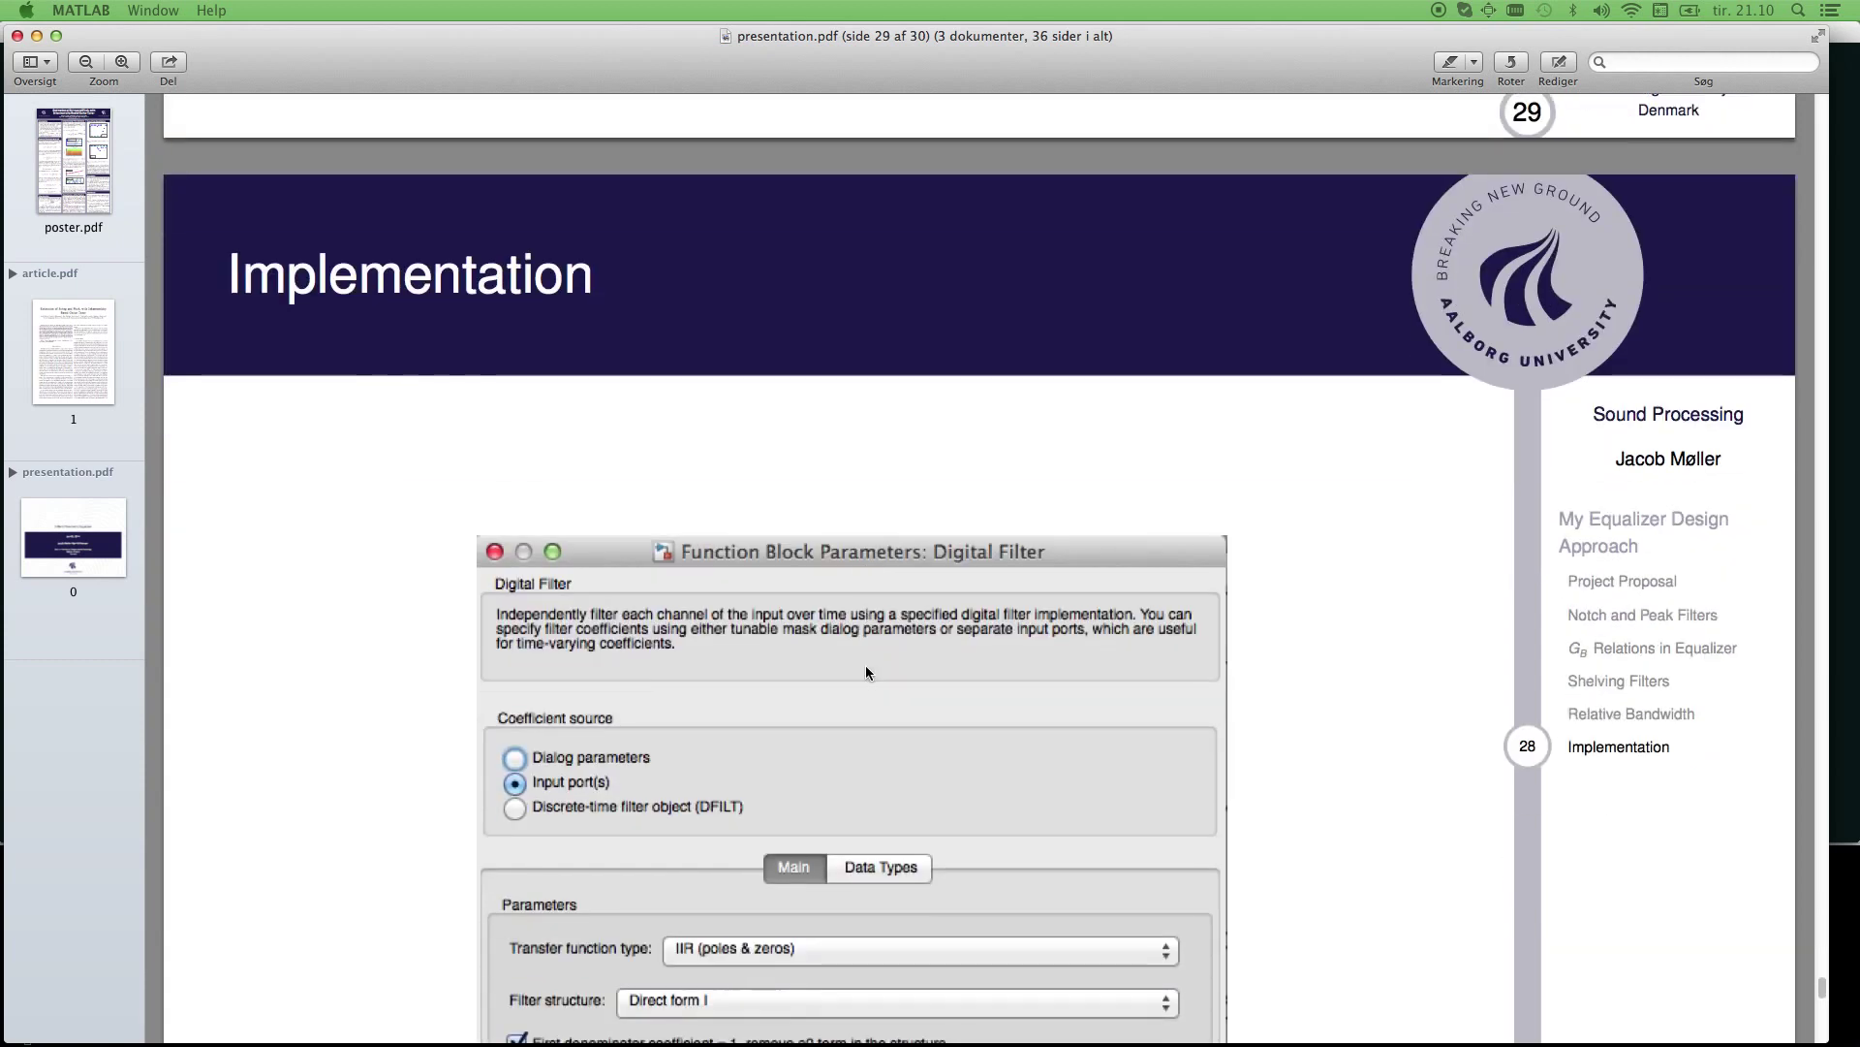
pyautogui.scroll(-5, 866, 671)
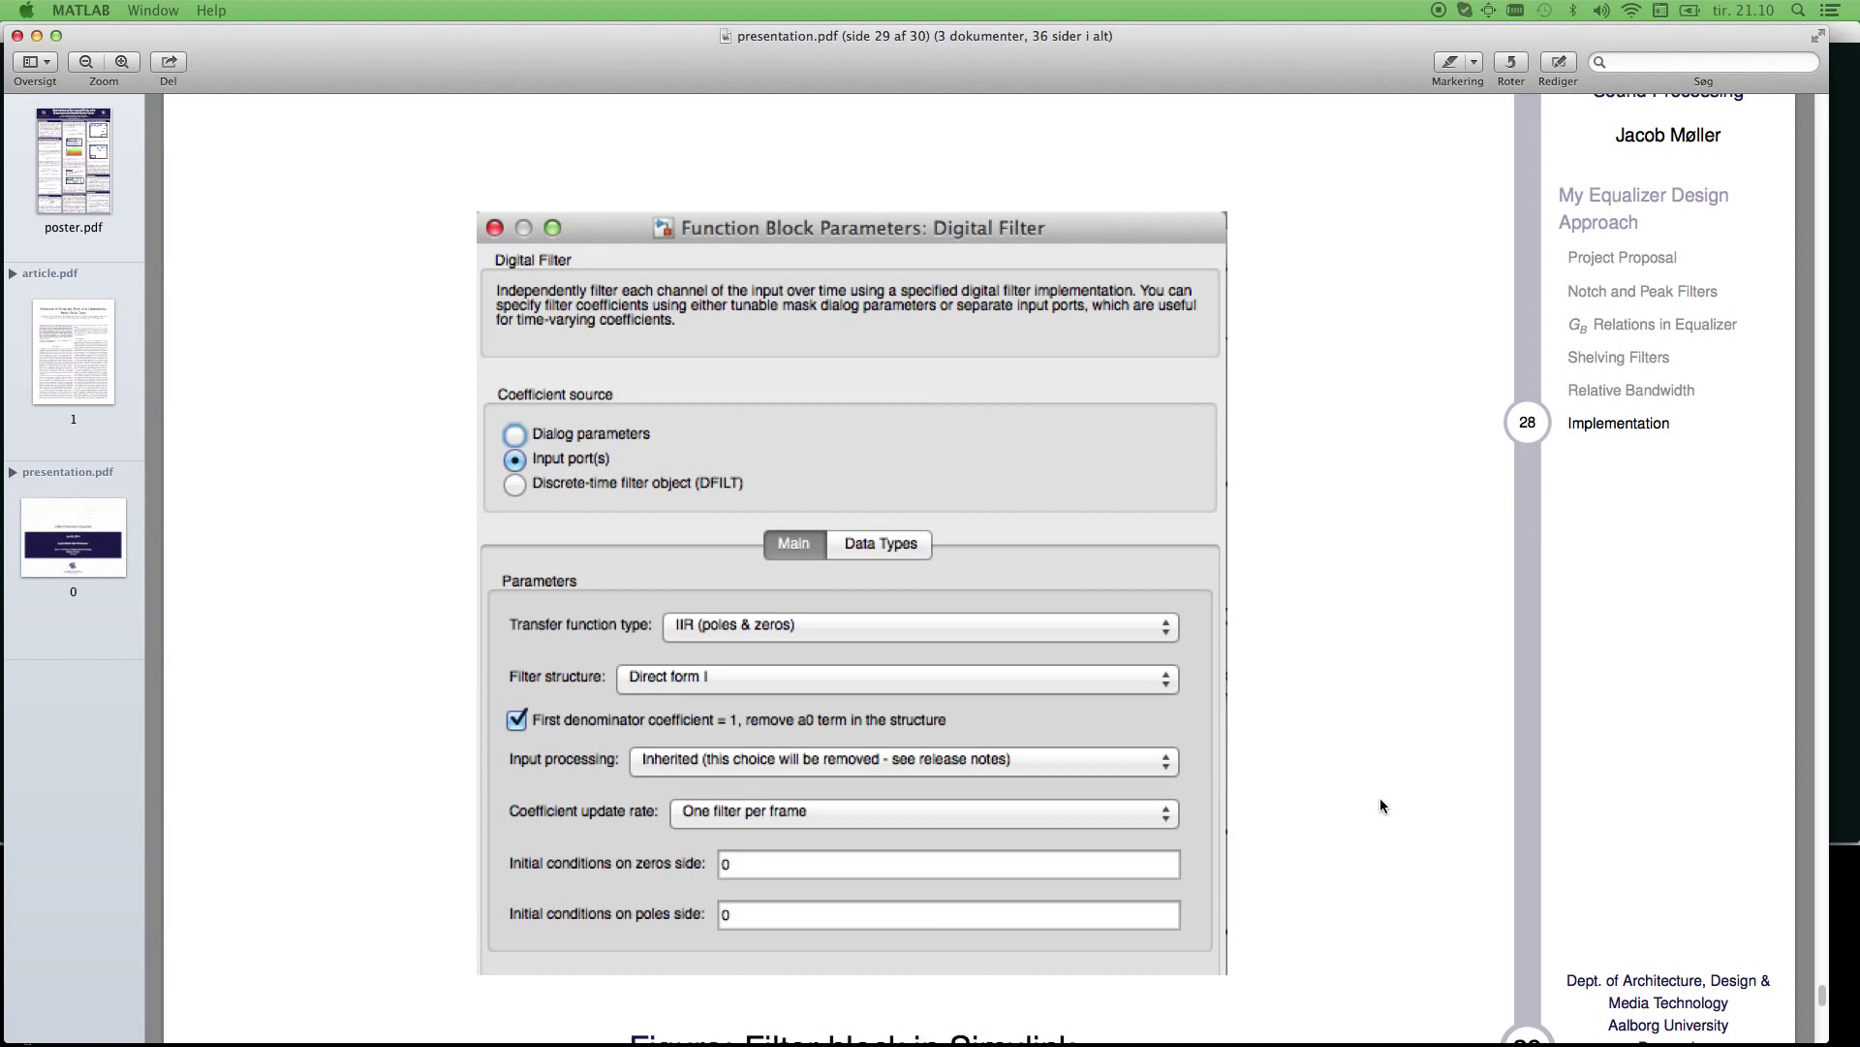
pyautogui.press('pagedown')
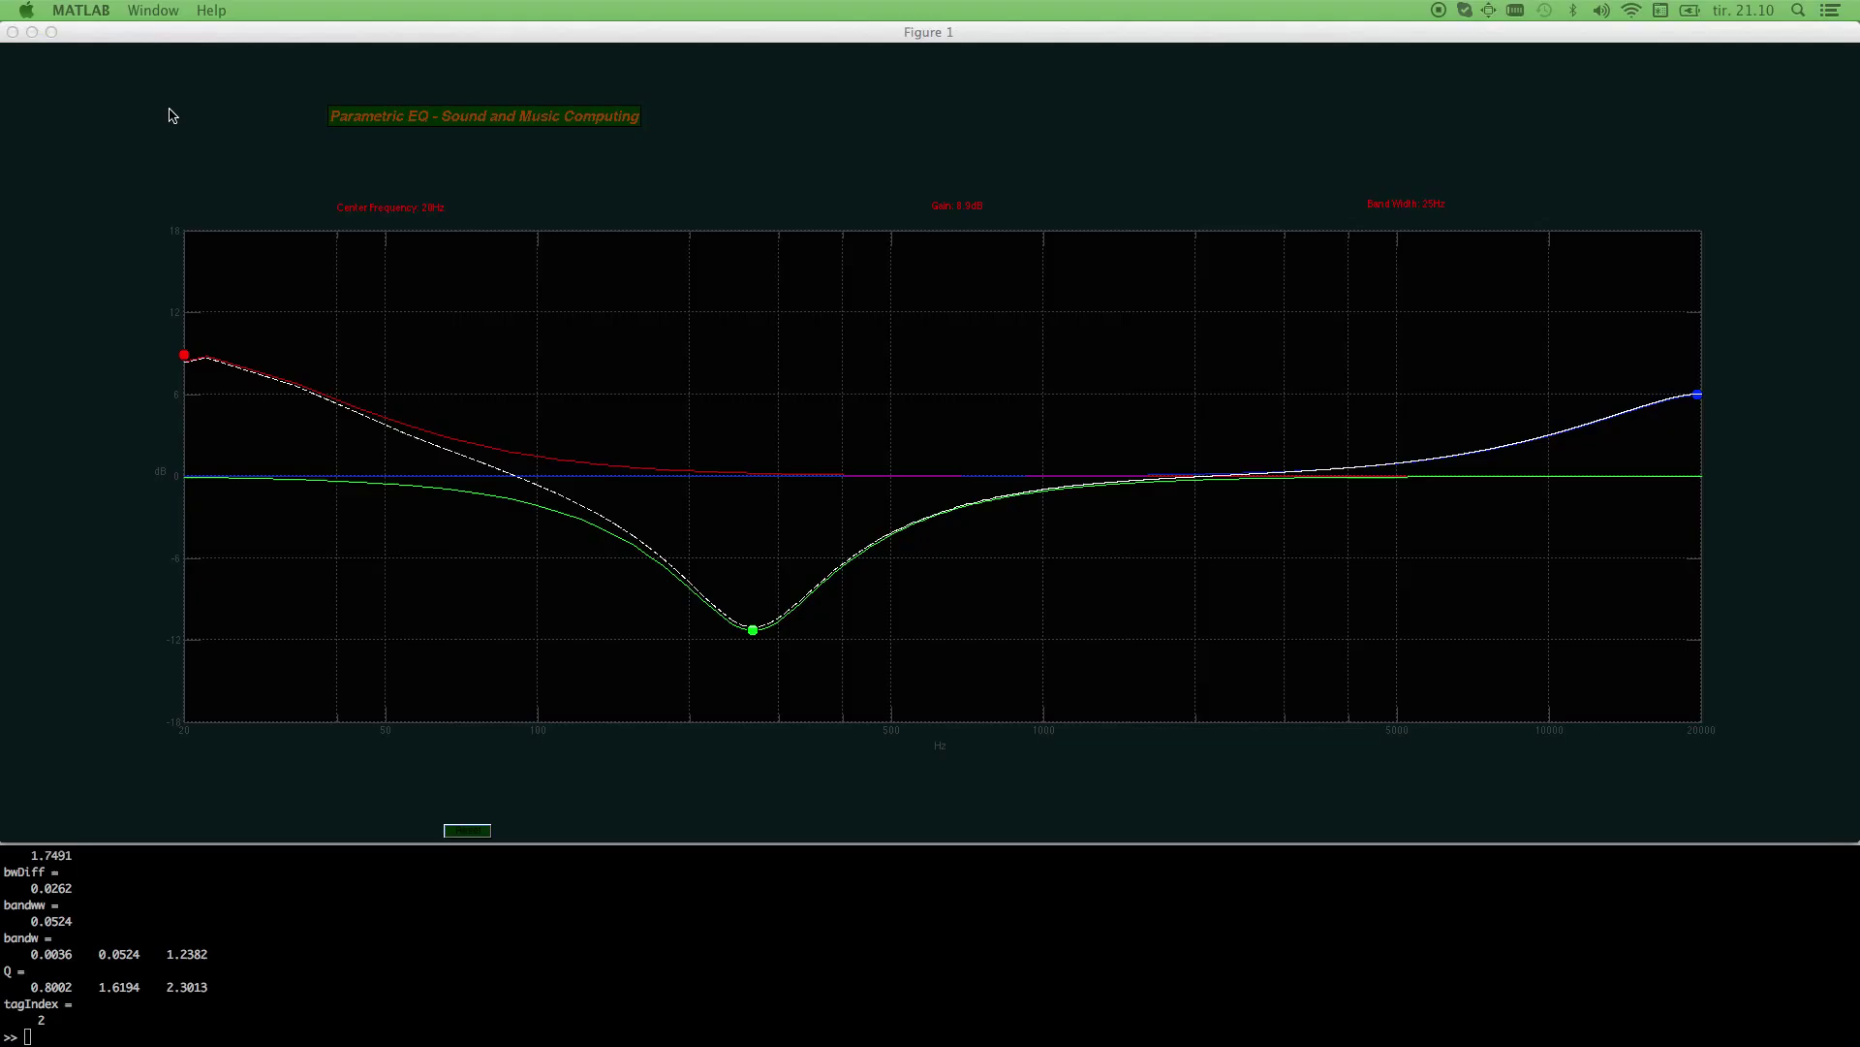
# Close Preview and drag the green mid band from a dip at 298 Hz into a peak near 1.15 kHz.
pyautogui.click(17, 36)
pyautogui.click(757, 638)
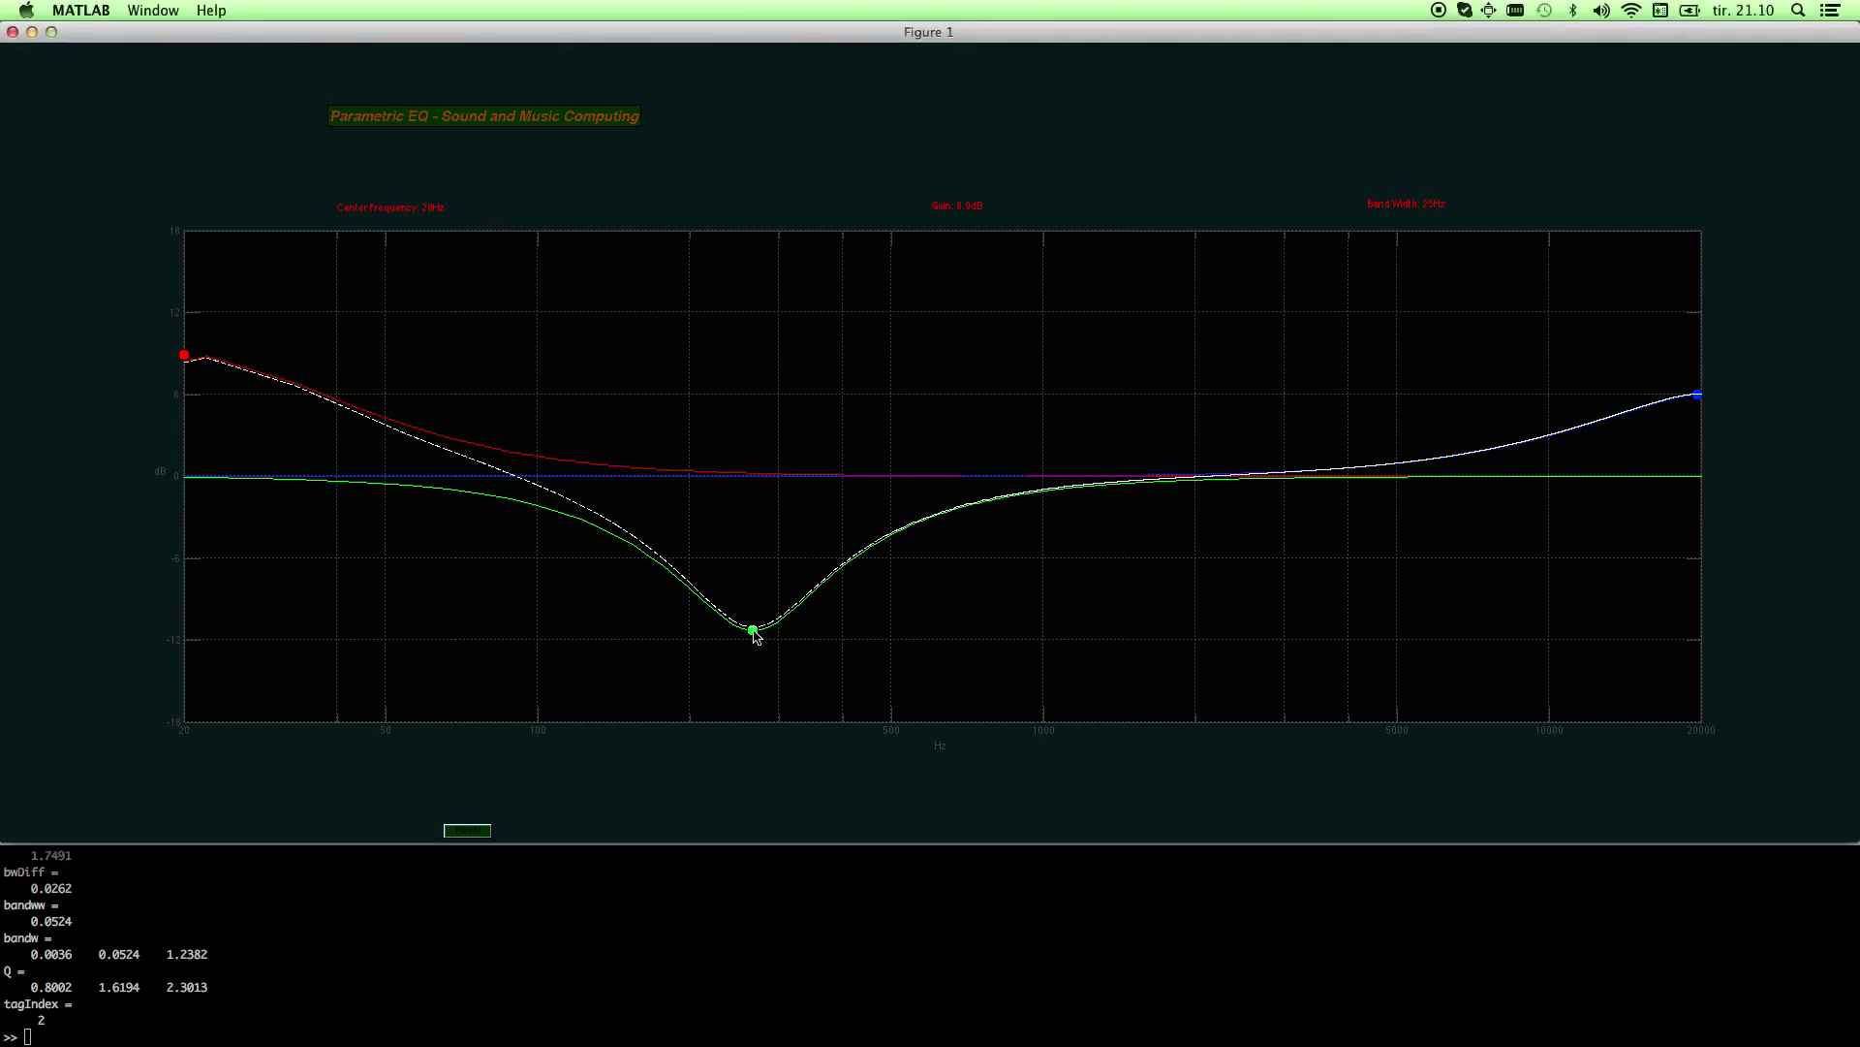
pyautogui.moveTo(755, 634); pyautogui.dragTo(877, 369)
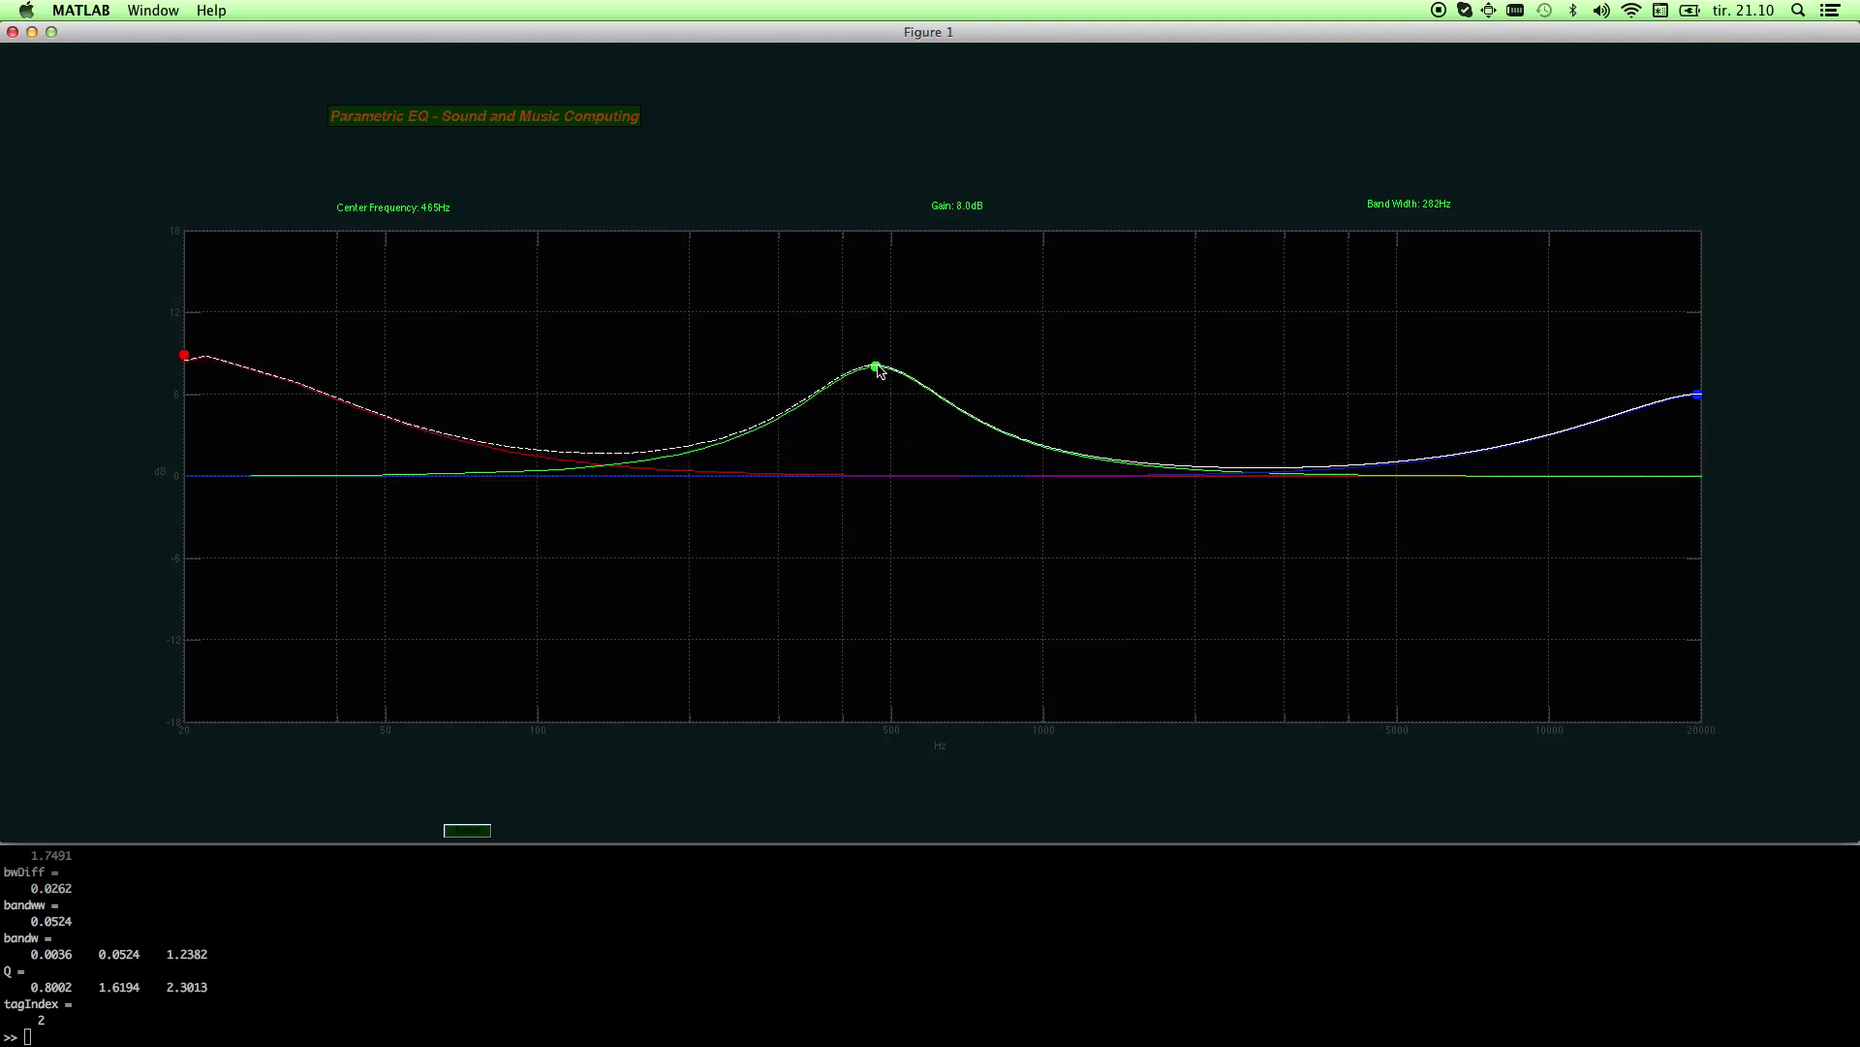
pyautogui.moveTo(879, 368); pyautogui.dragTo(976, 341)
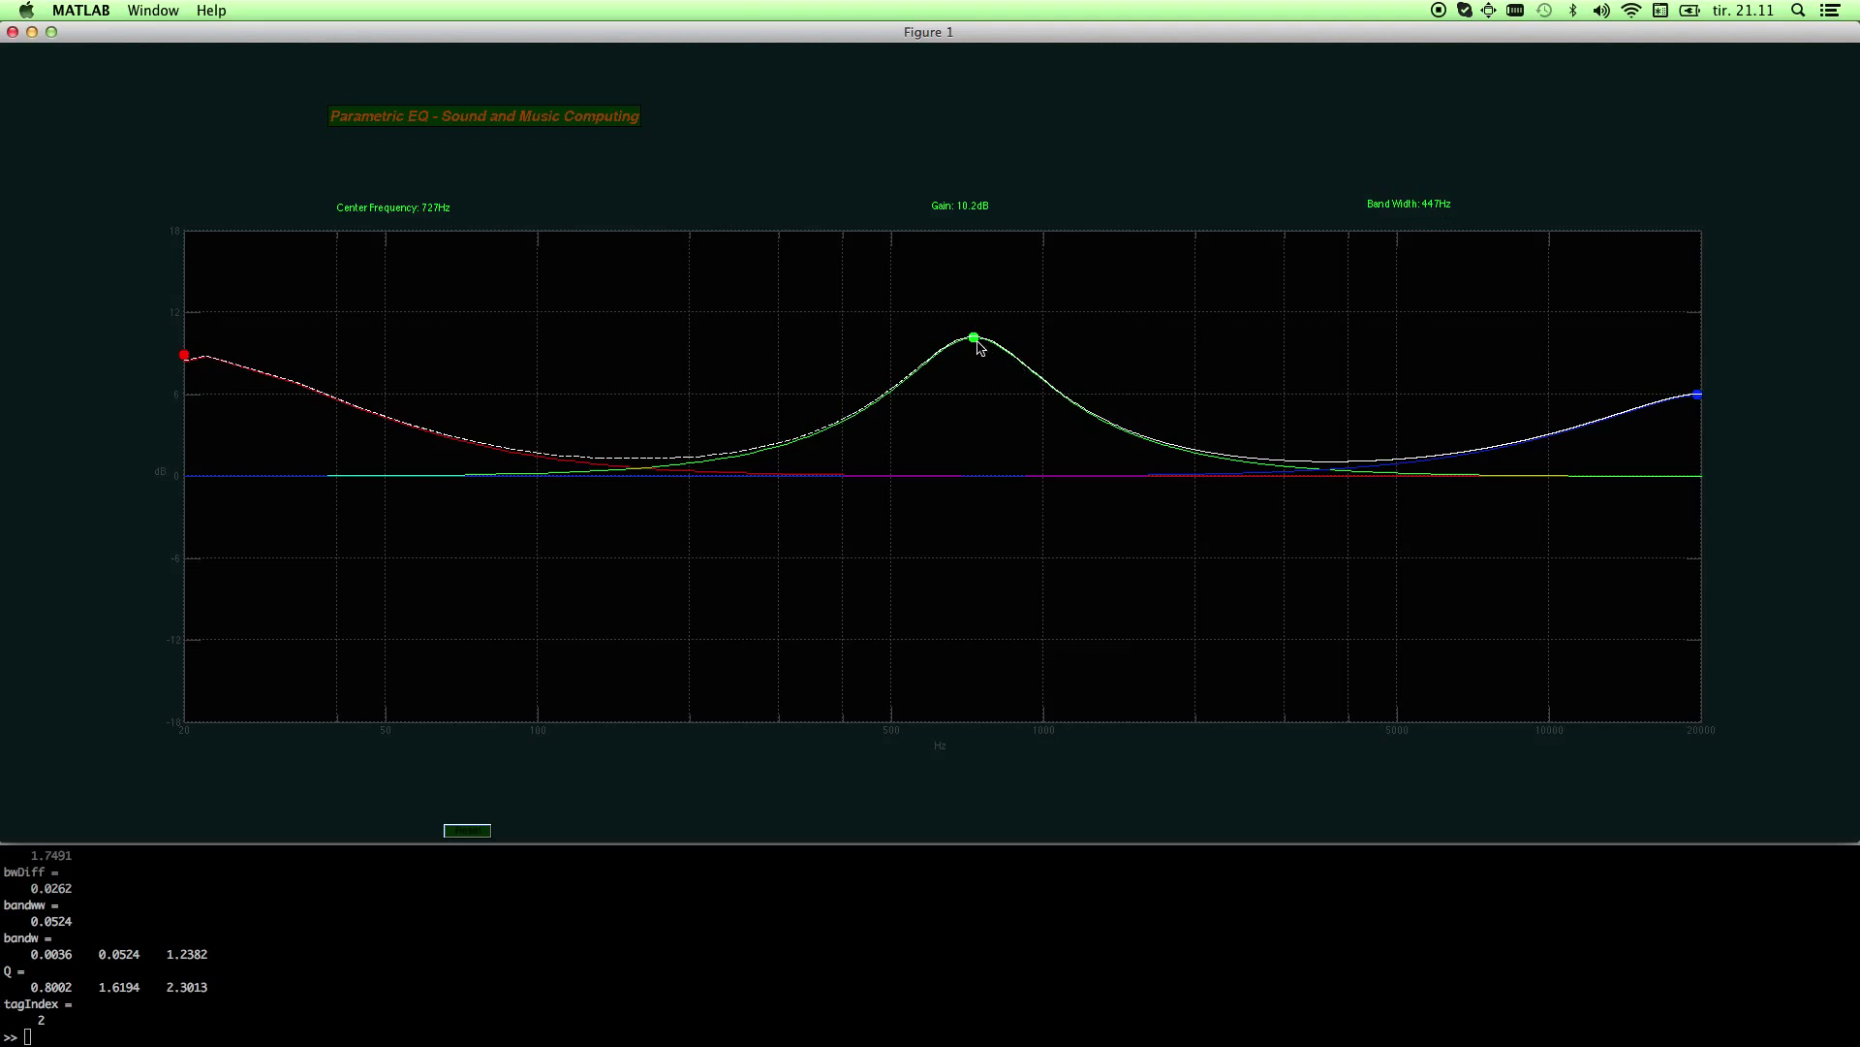
pyautogui.moveTo(974, 339); pyautogui.dragTo(1044, 337)
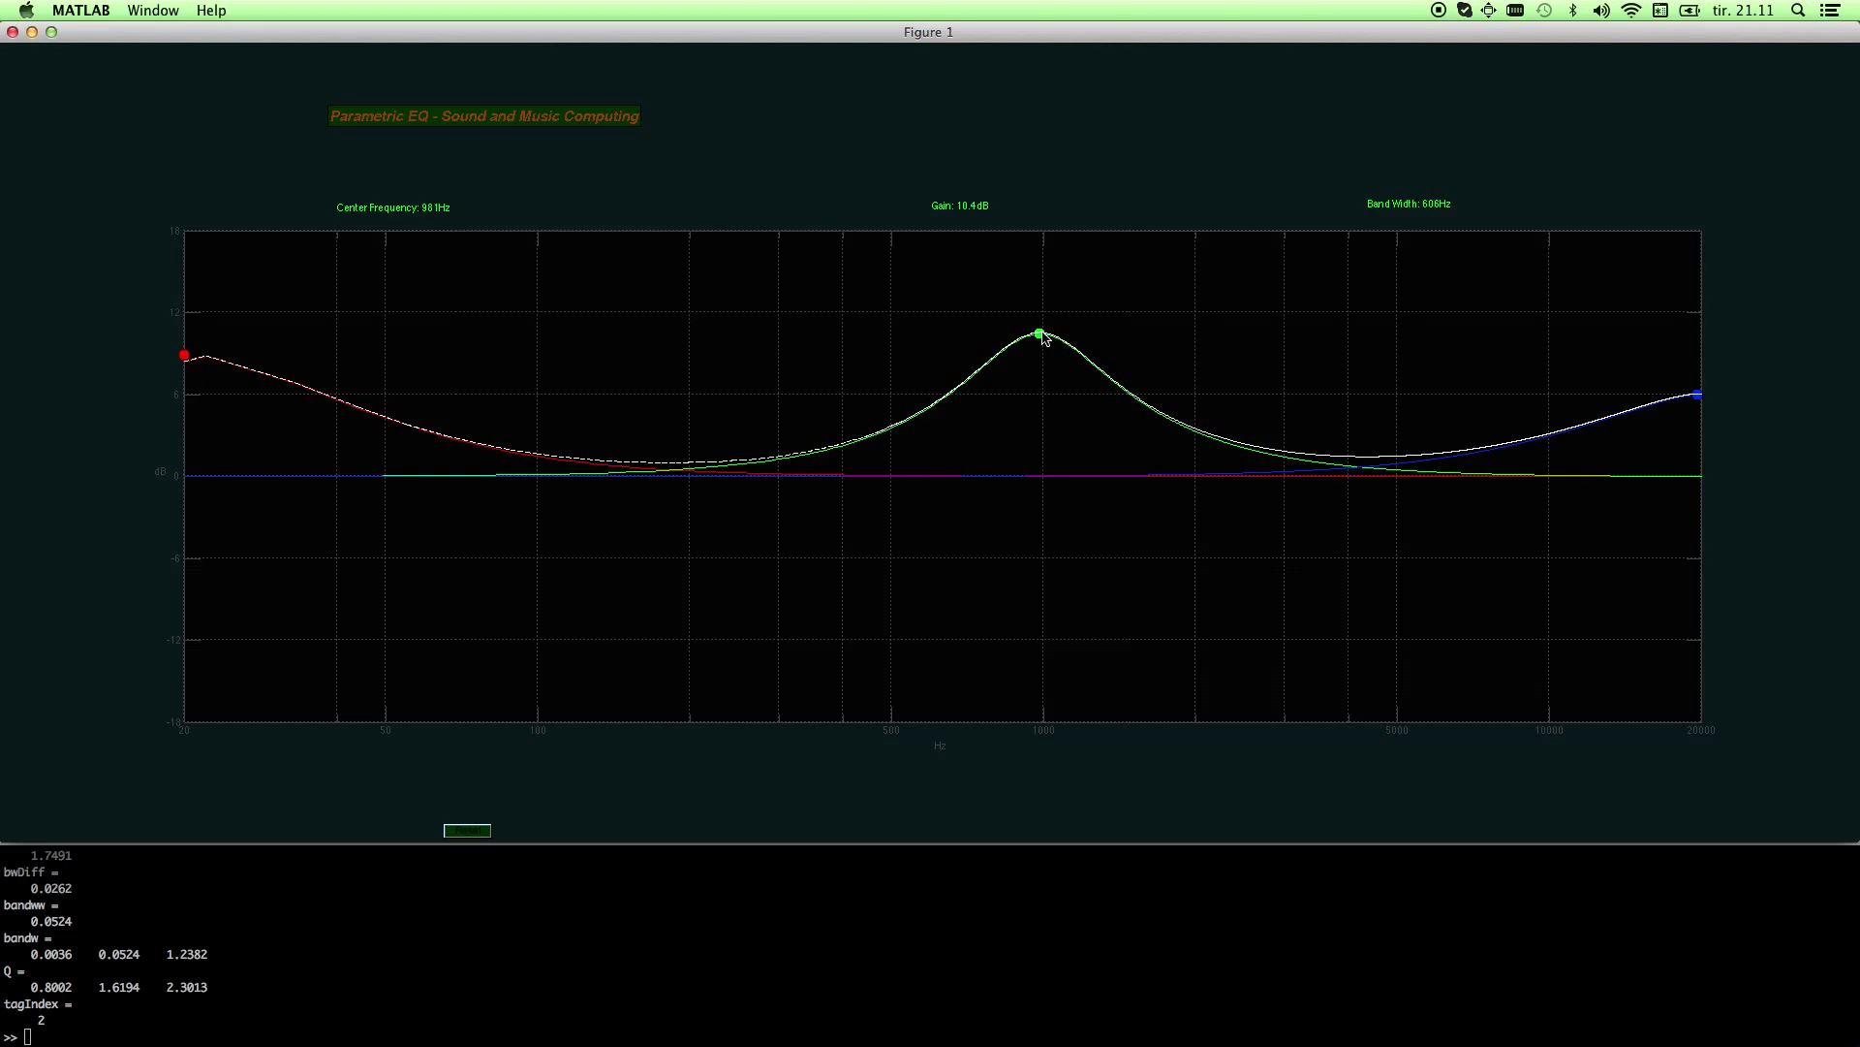
pyautogui.moveTo(1043, 337); pyautogui.dragTo(1204, 257)
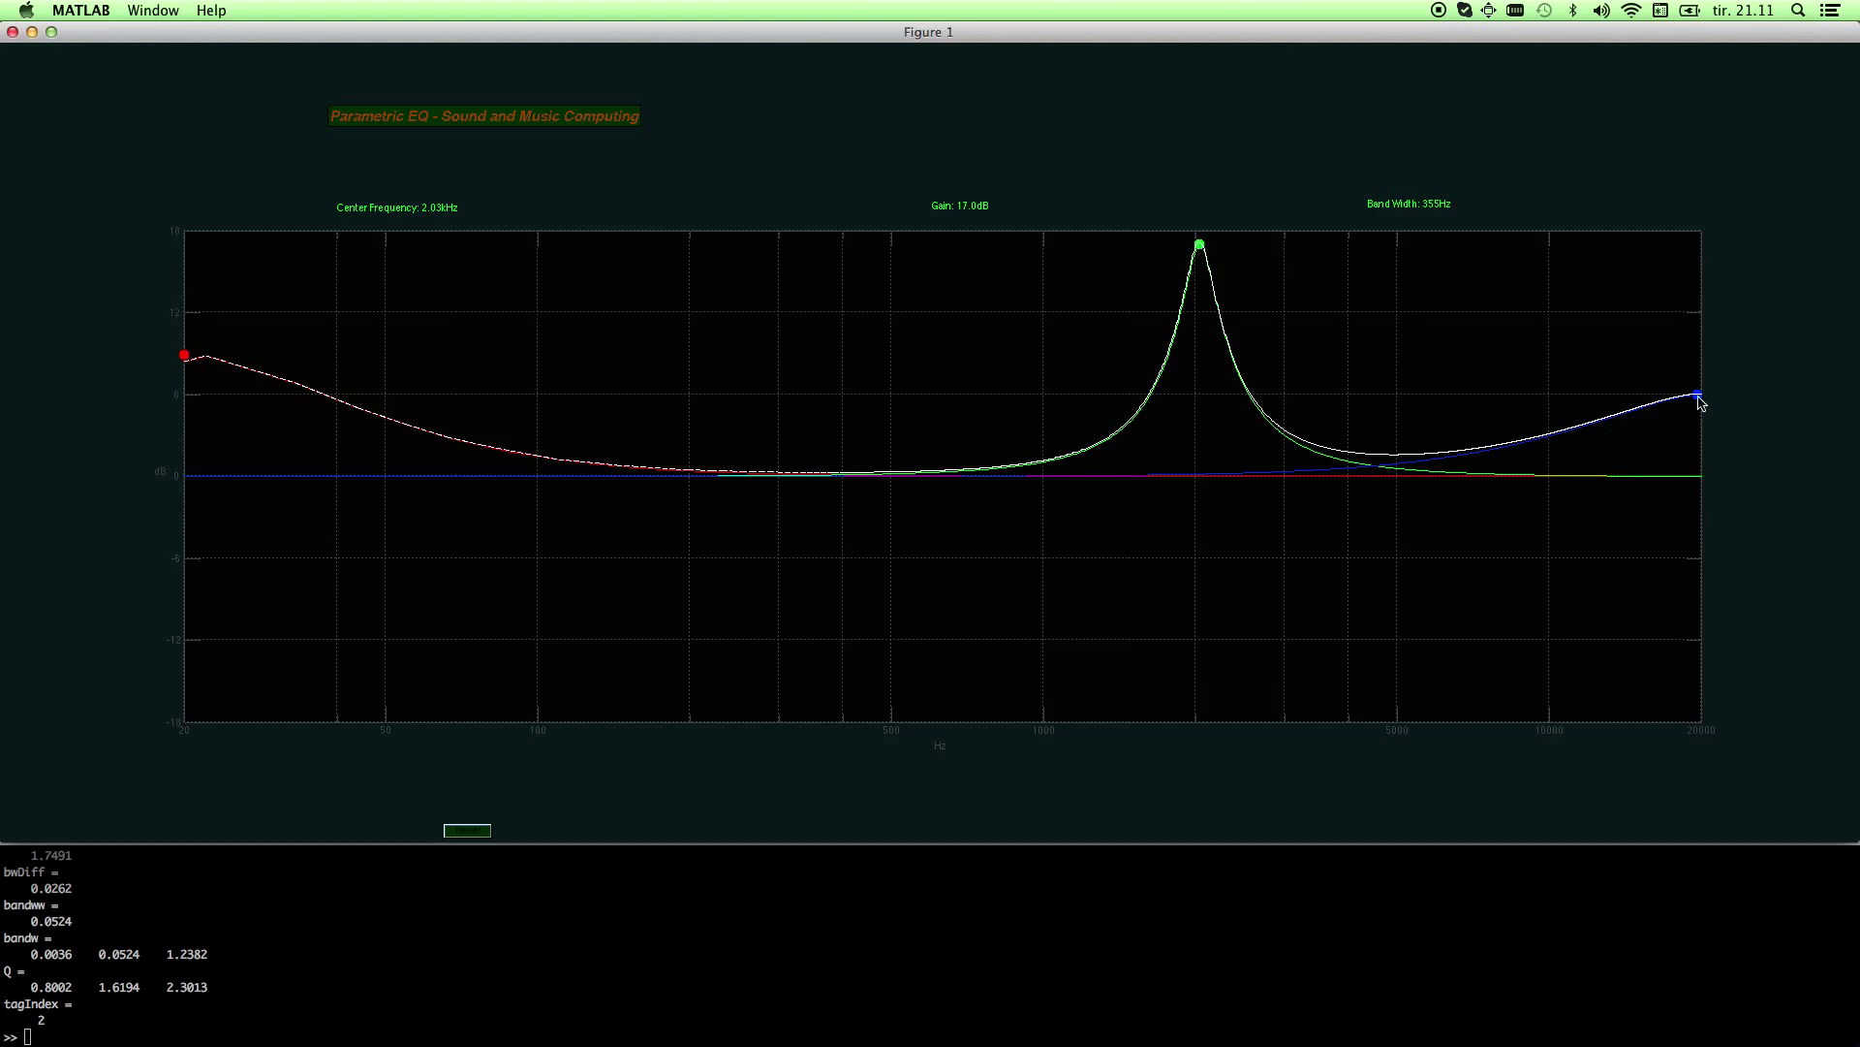
# Lower the high shelf, move the green peak to 776 Hz at 14.6 dB and widen it, then reset the high shelf to about −9 dB.
pyautogui.moveTo(1708, 424); pyautogui.dragTo(1711, 678)
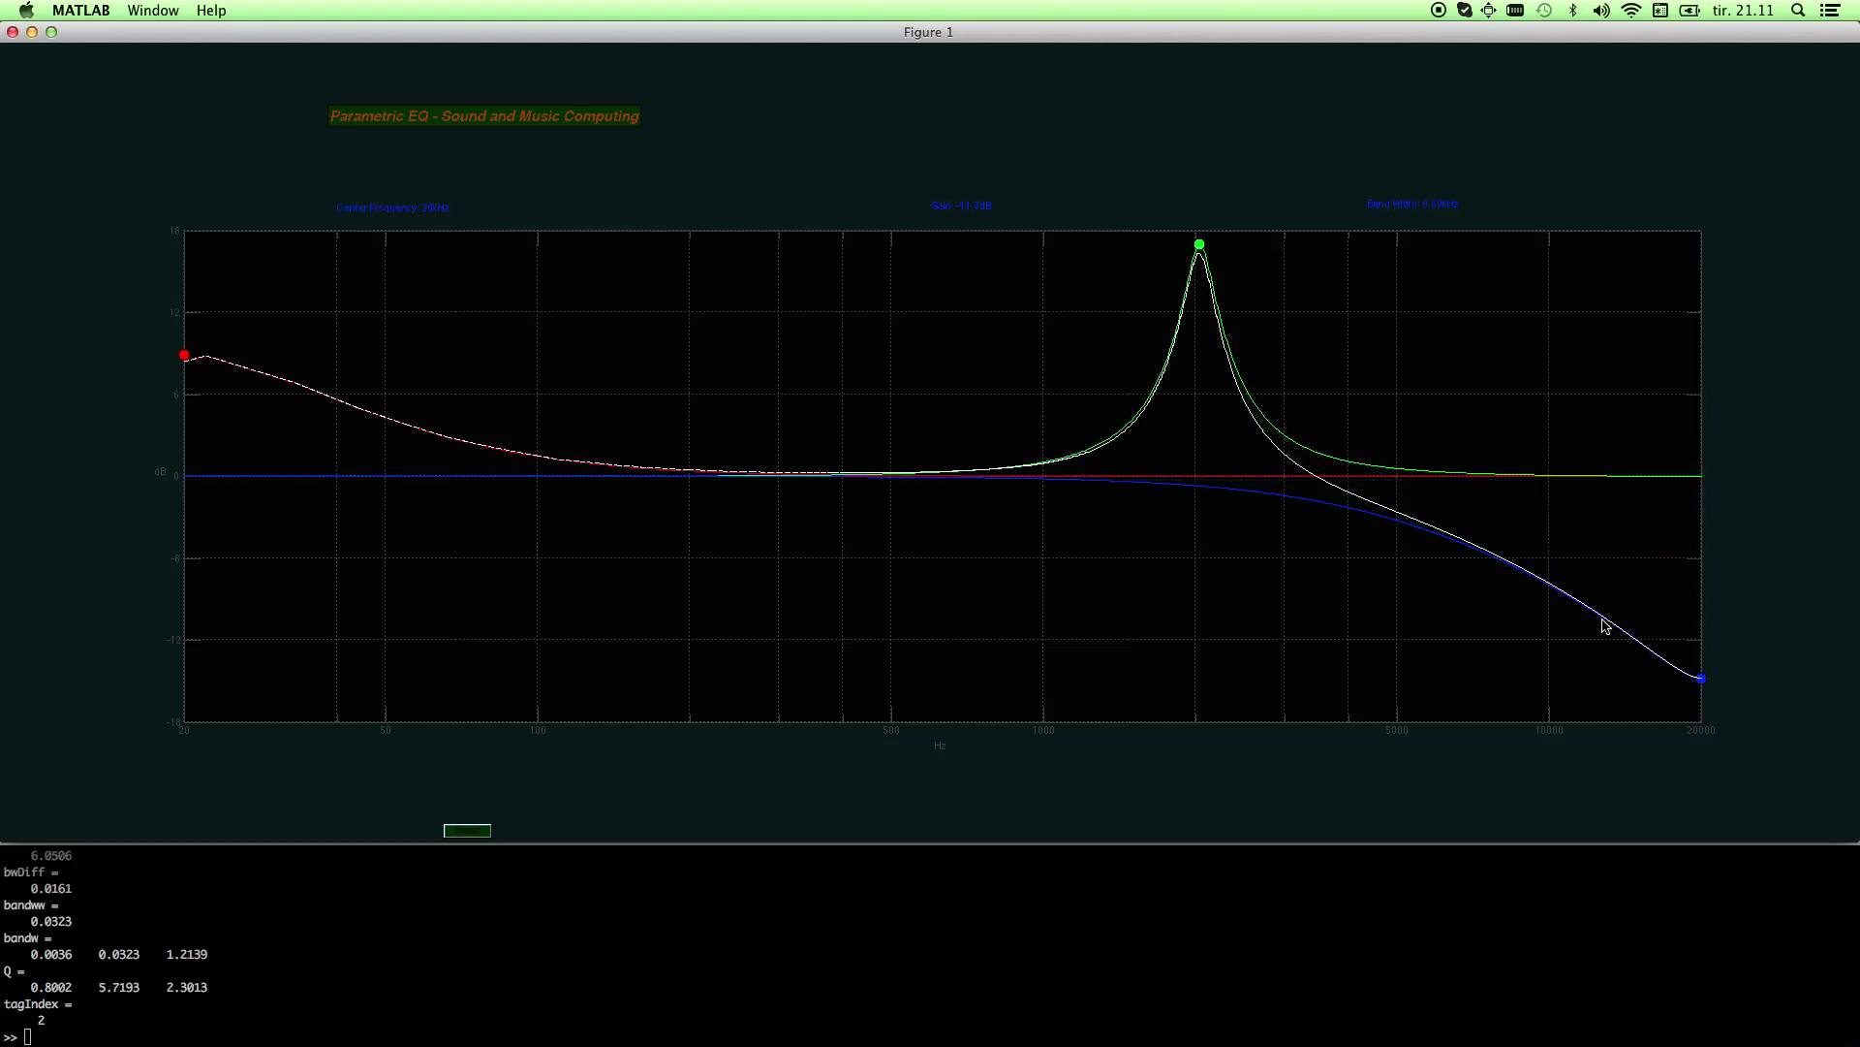
pyautogui.scroll(-10, 1600, 621)
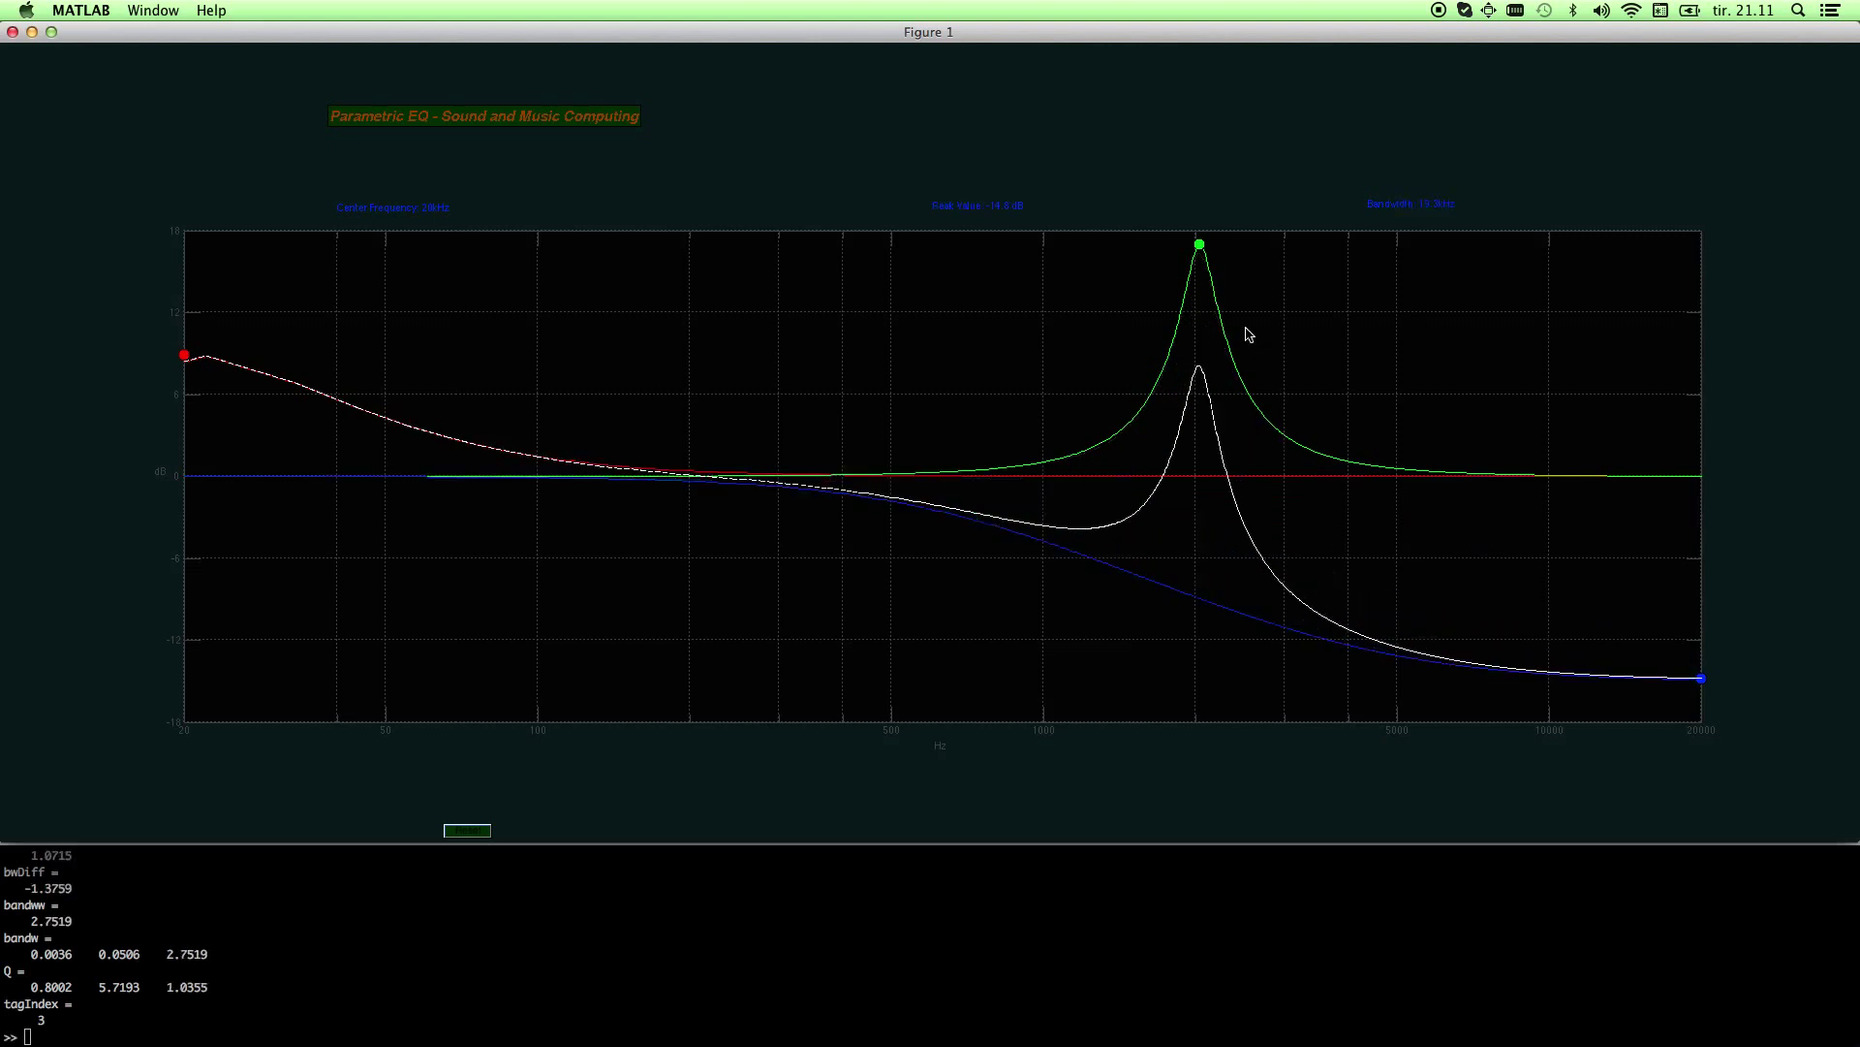
pyautogui.moveTo(1201, 248); pyautogui.dragTo(870, 257)
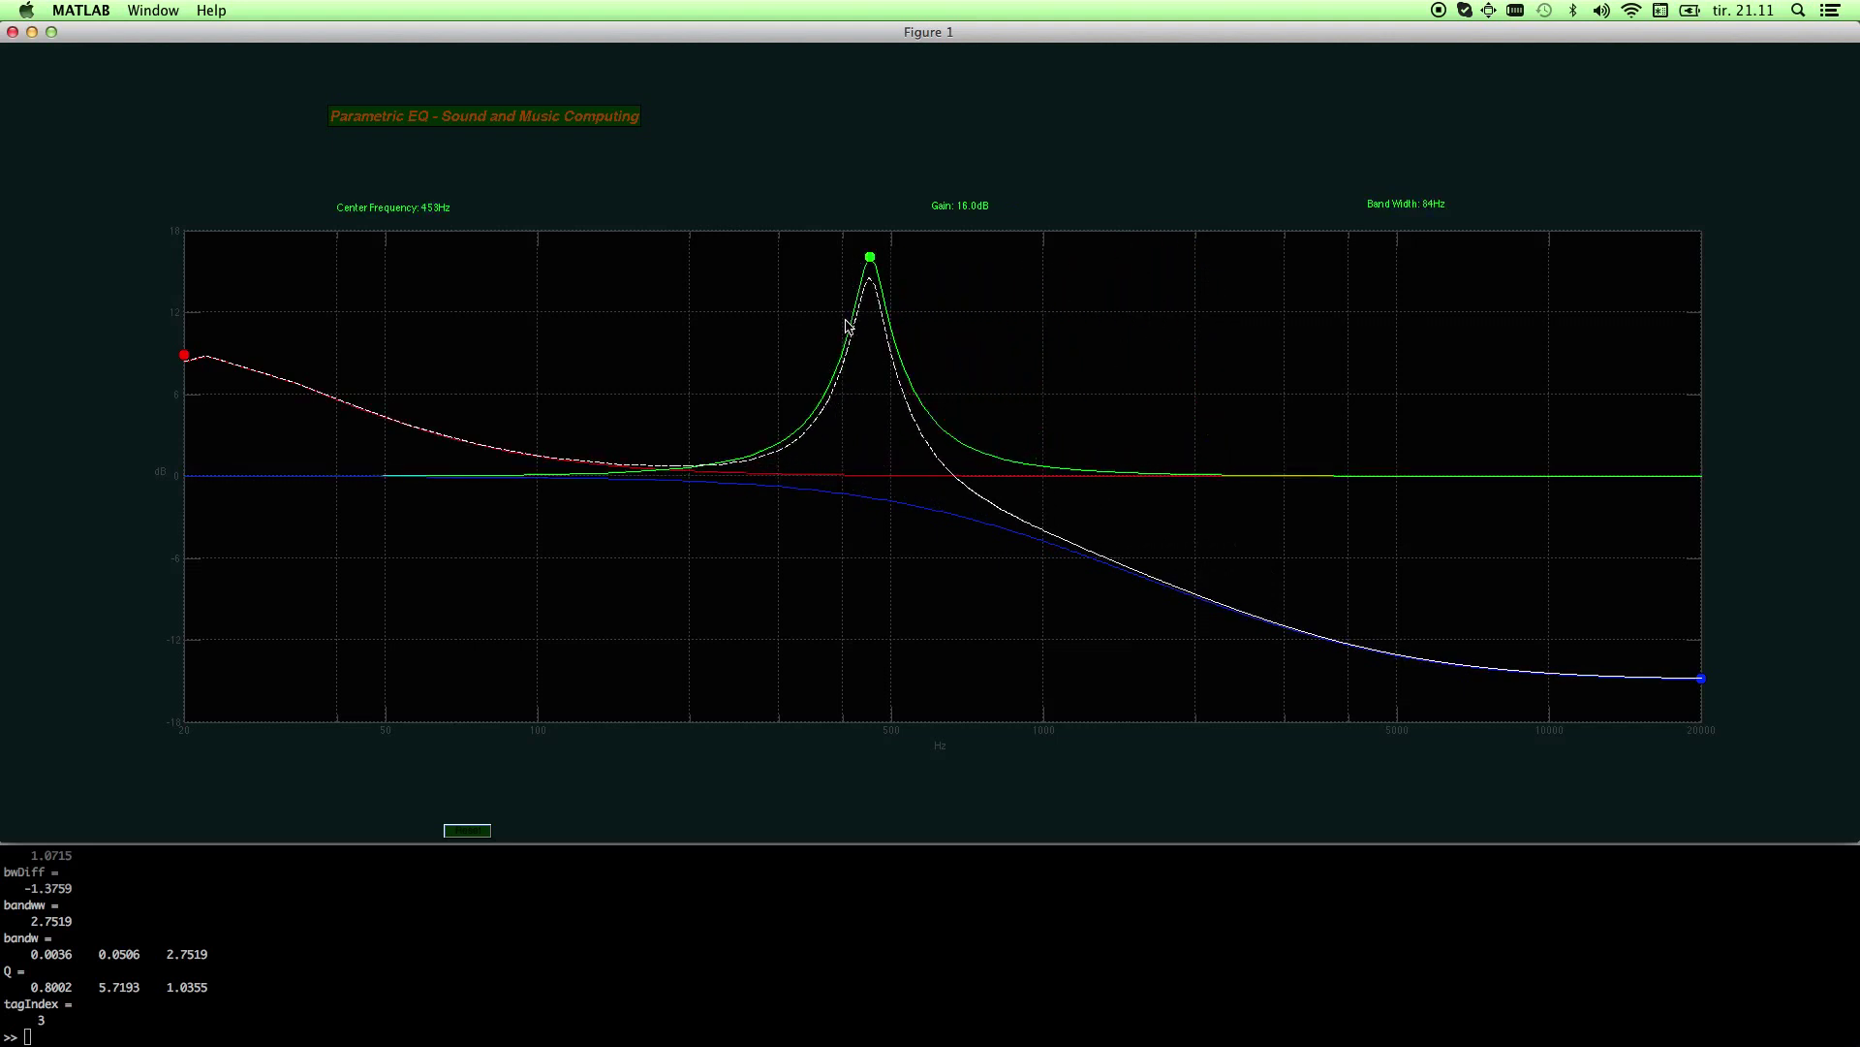
pyautogui.moveTo(850, 327); pyautogui.dragTo(964, 315)
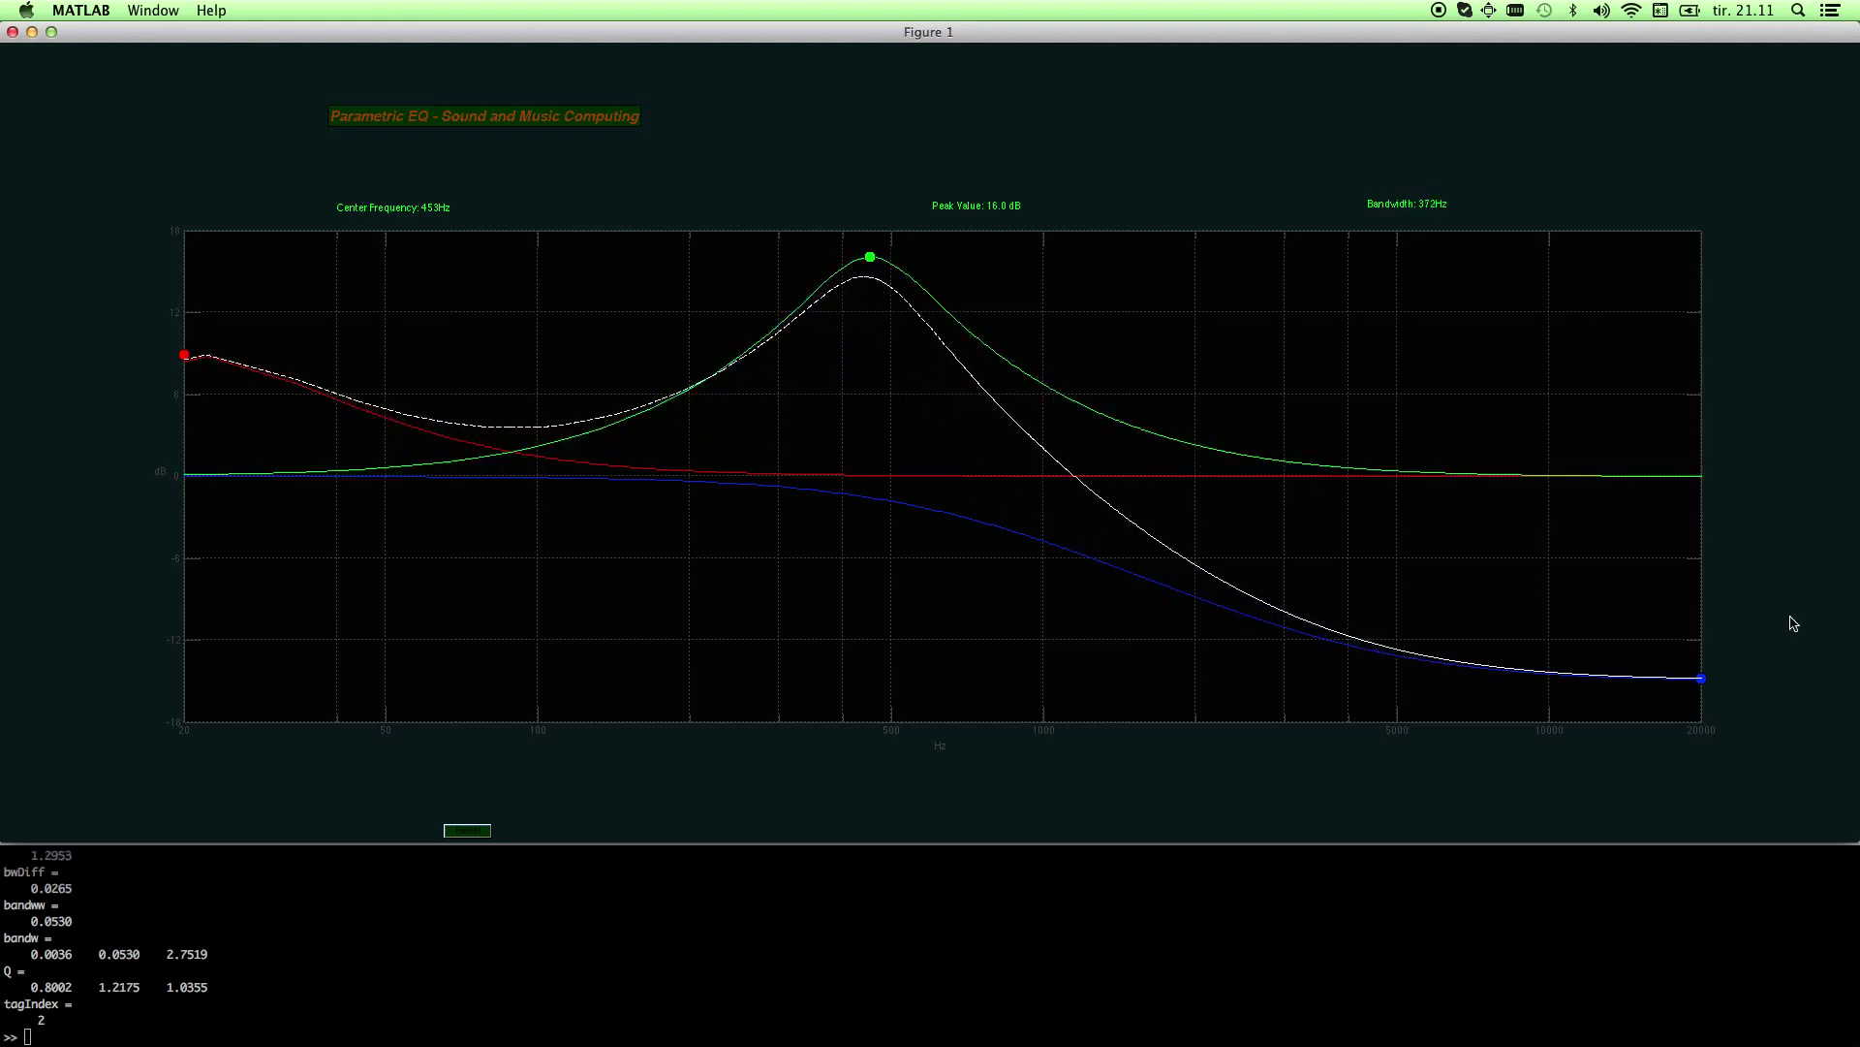
pyautogui.moveTo(1704, 678); pyautogui.dragTo(1711, 467)
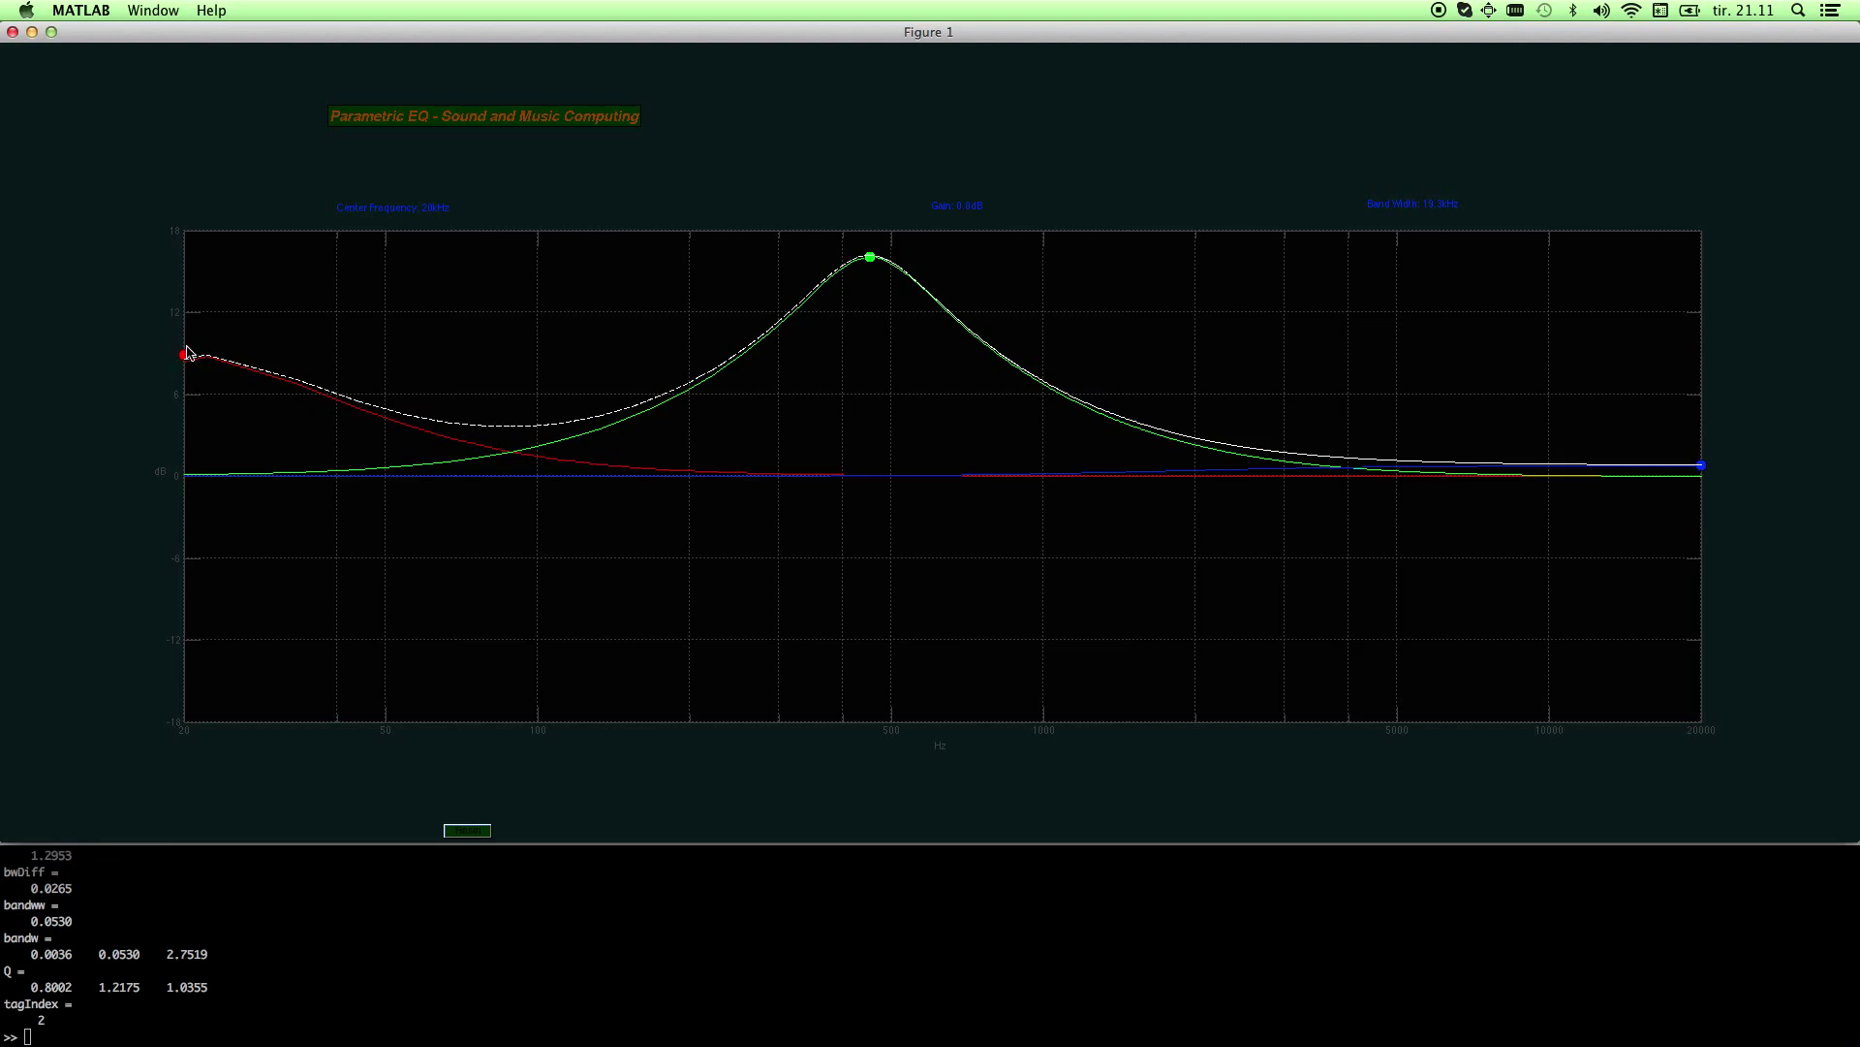
# Raise the low shelf to 11.1 dB, widen its transition, and turn the green band into a −7.2 dB dip at 364 Hz.
pyautogui.moveTo(186, 354); pyautogui.dragTo(185, 271)
pyautogui.moveTo(303, 331); pyautogui.dragTo(557, 340)
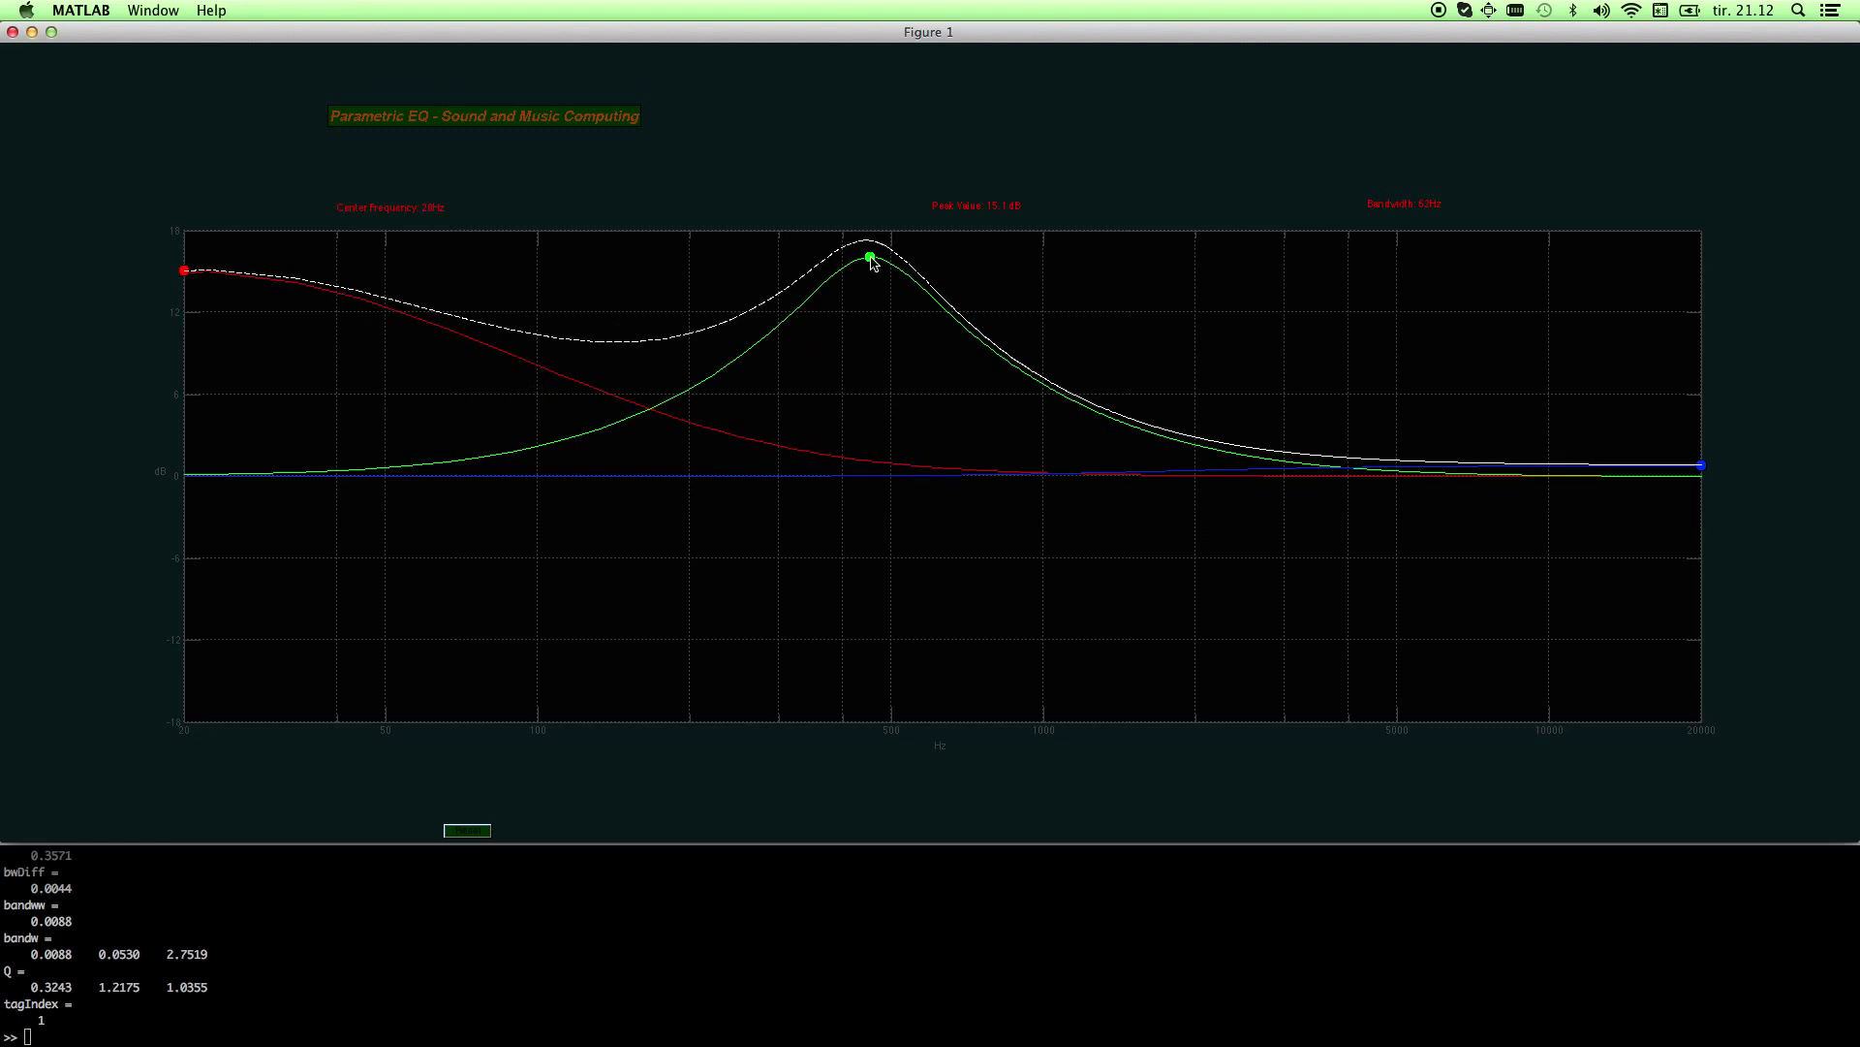
pyautogui.moveTo(870, 259); pyautogui.dragTo(743, 556)
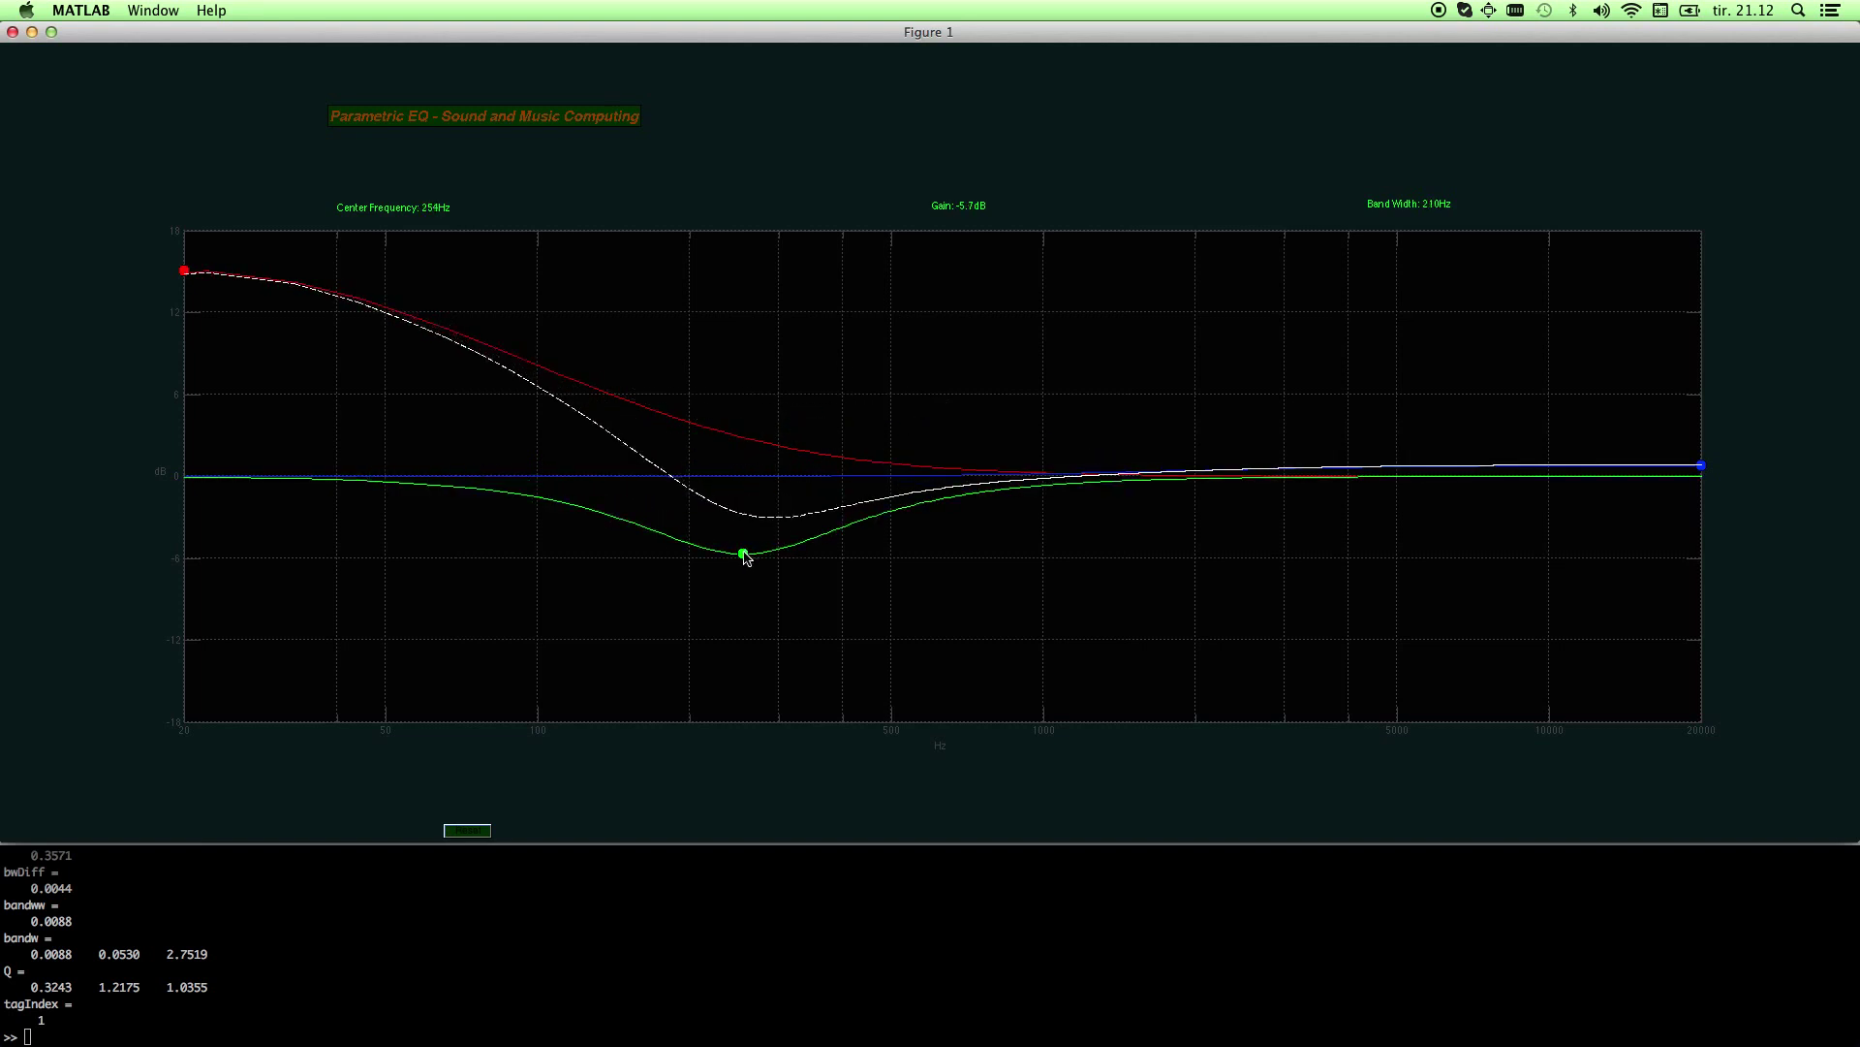
pyautogui.moveTo(747, 558); pyautogui.dragTo(850, 584)
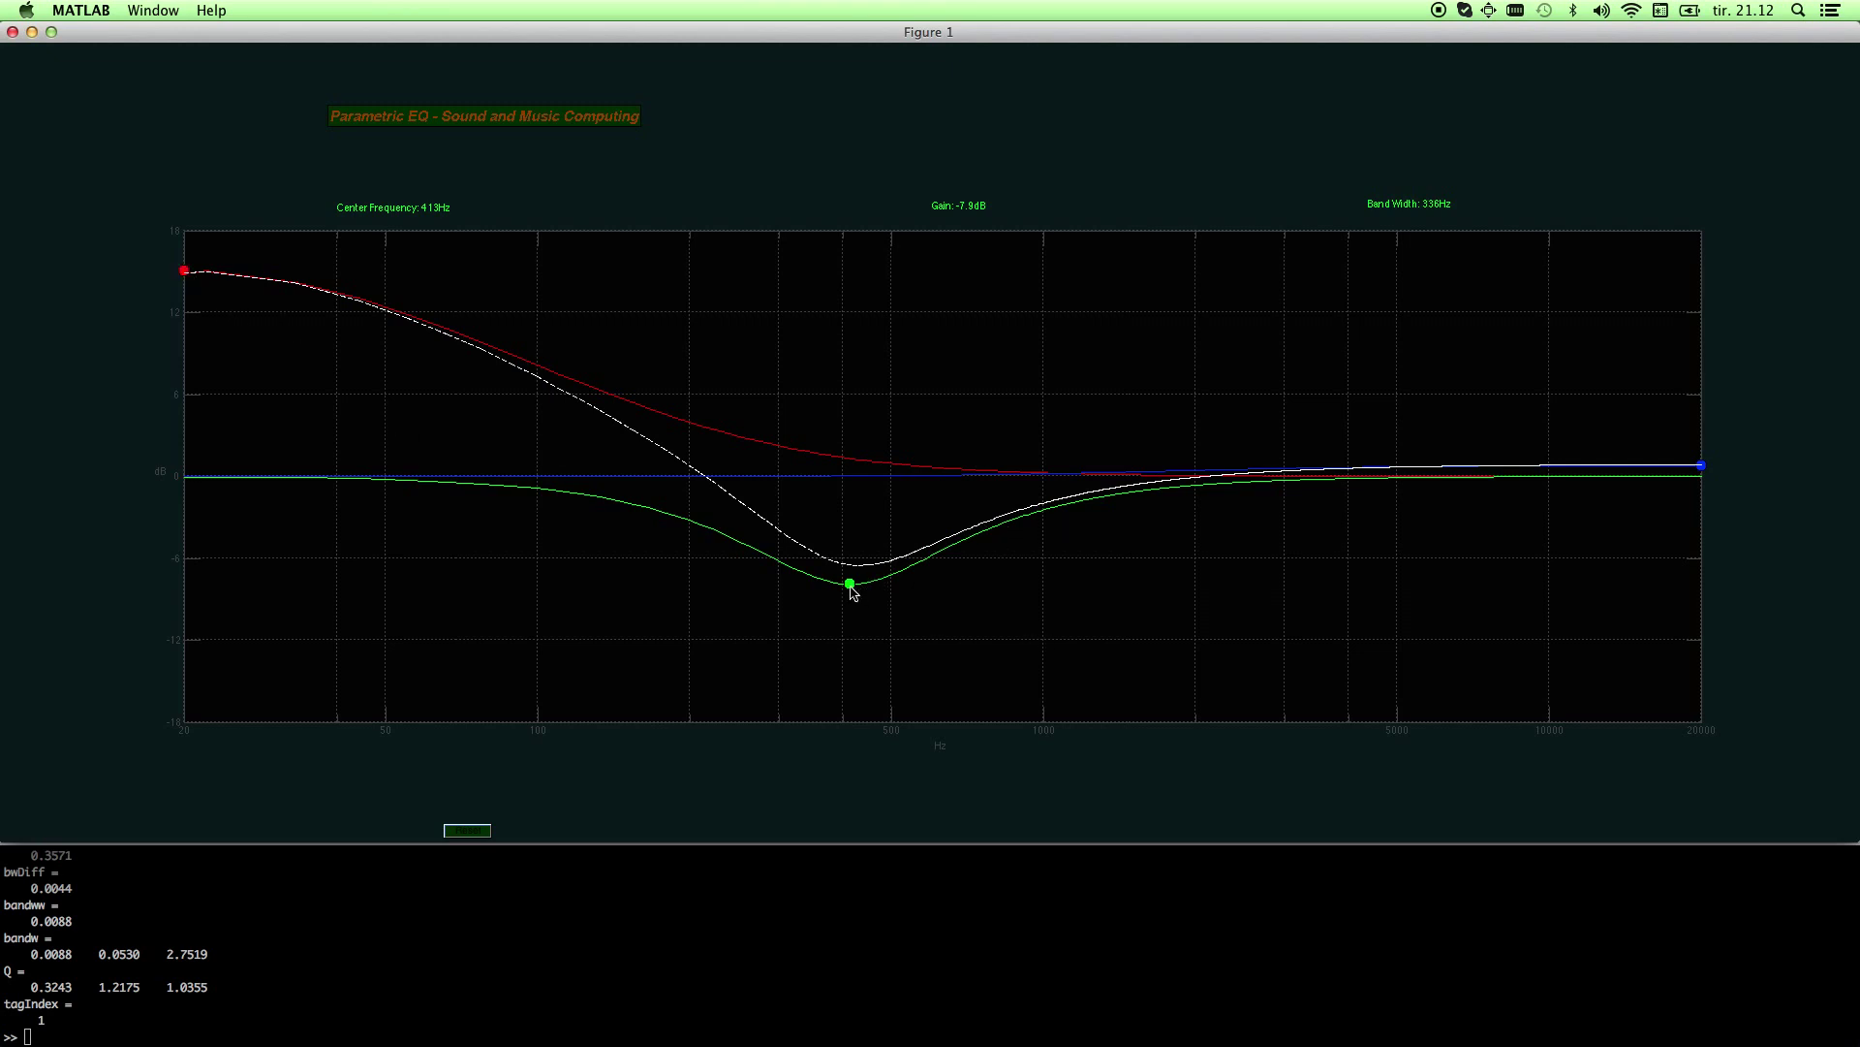
# Deepen the green dip to −13.9 dB at 228 Hz, boost the high shelf to about +7 dB, and widen its bandwidth.
pyautogui.moveTo(851, 587); pyautogui.dragTo(716, 585)
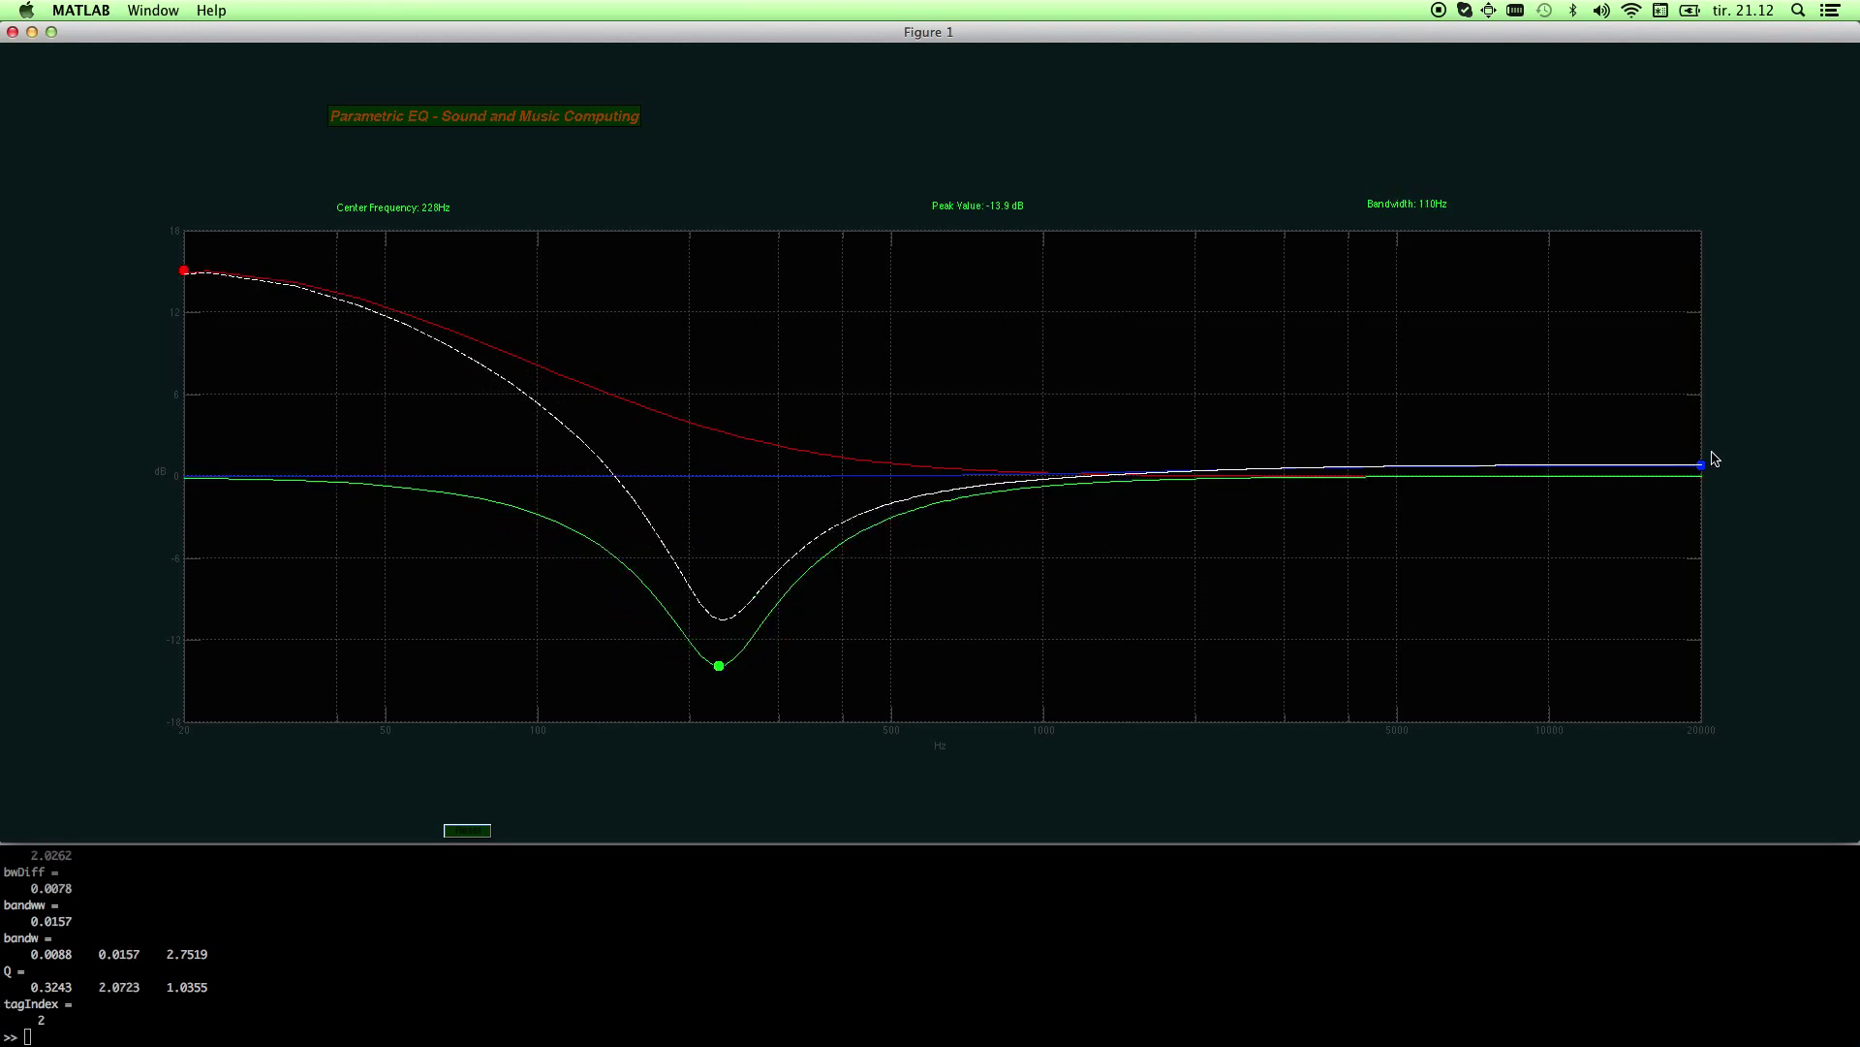
pyautogui.moveTo(1707, 454); pyautogui.dragTo(1703, 358)
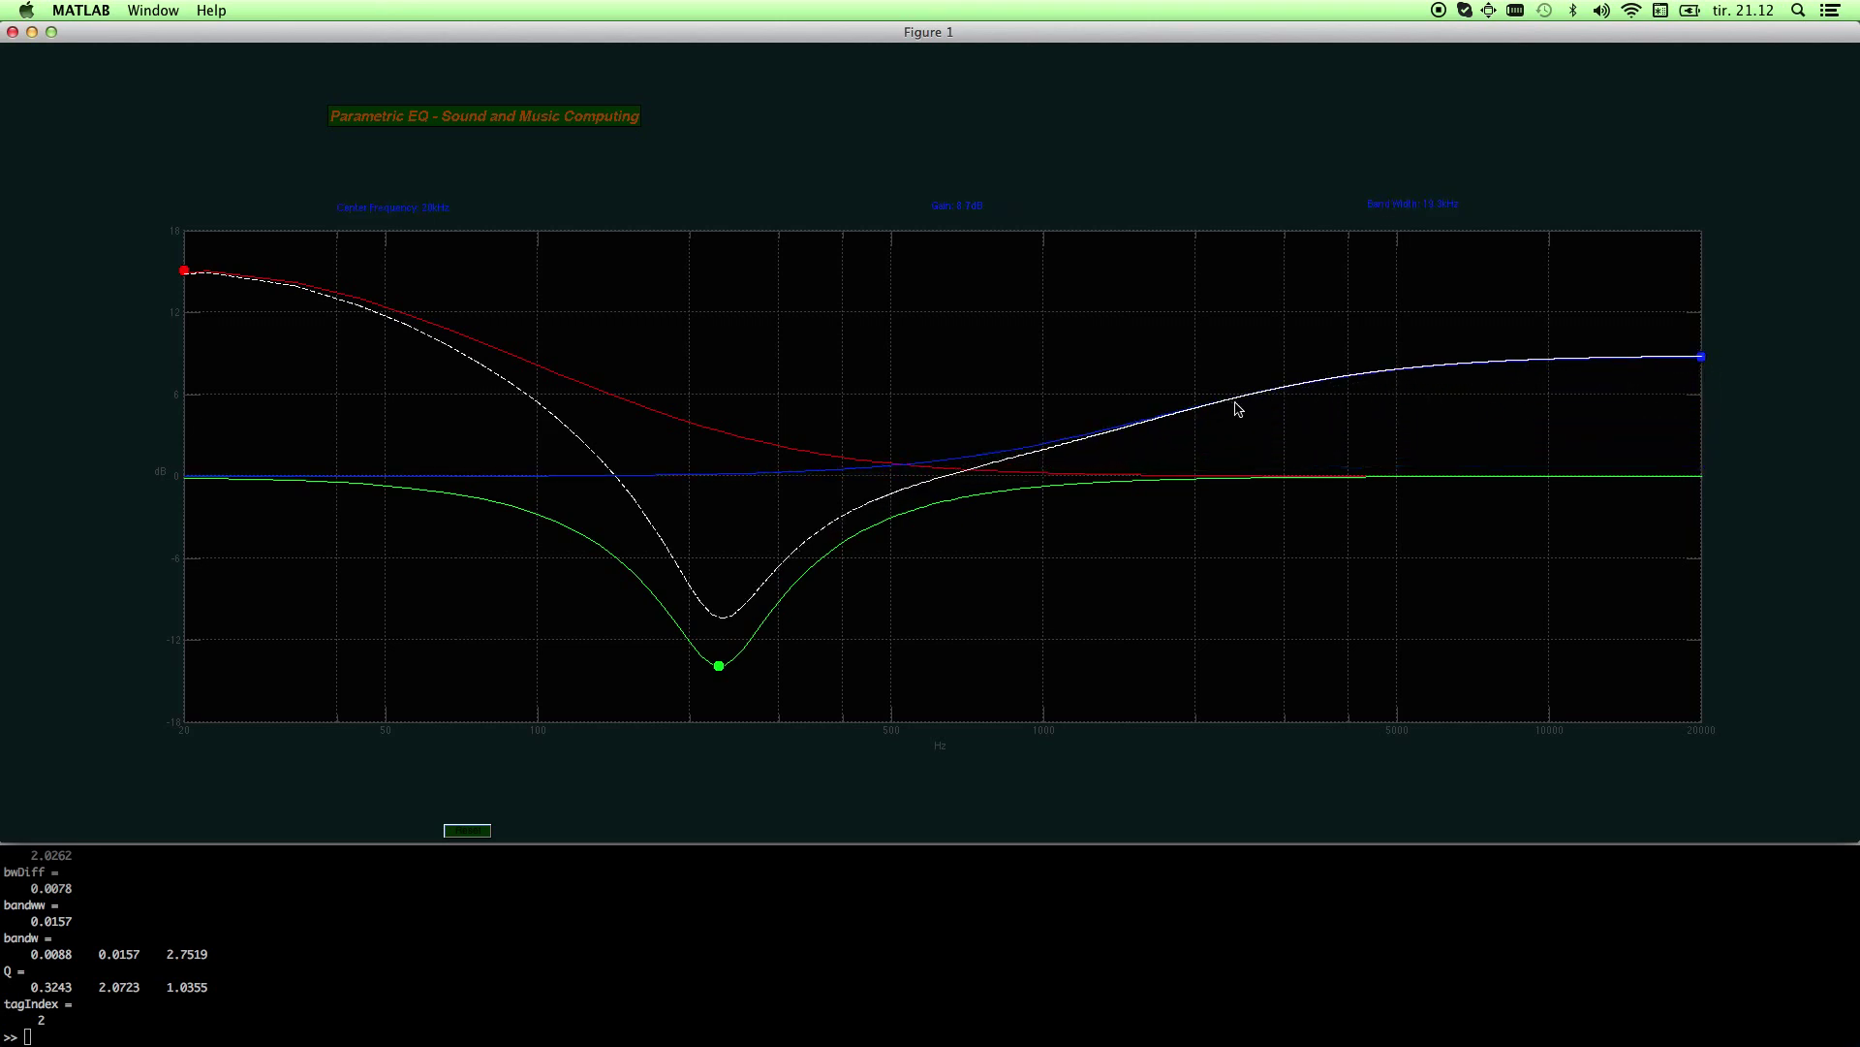
pyautogui.moveTo(1240, 408); pyautogui.dragTo(1615, 419)
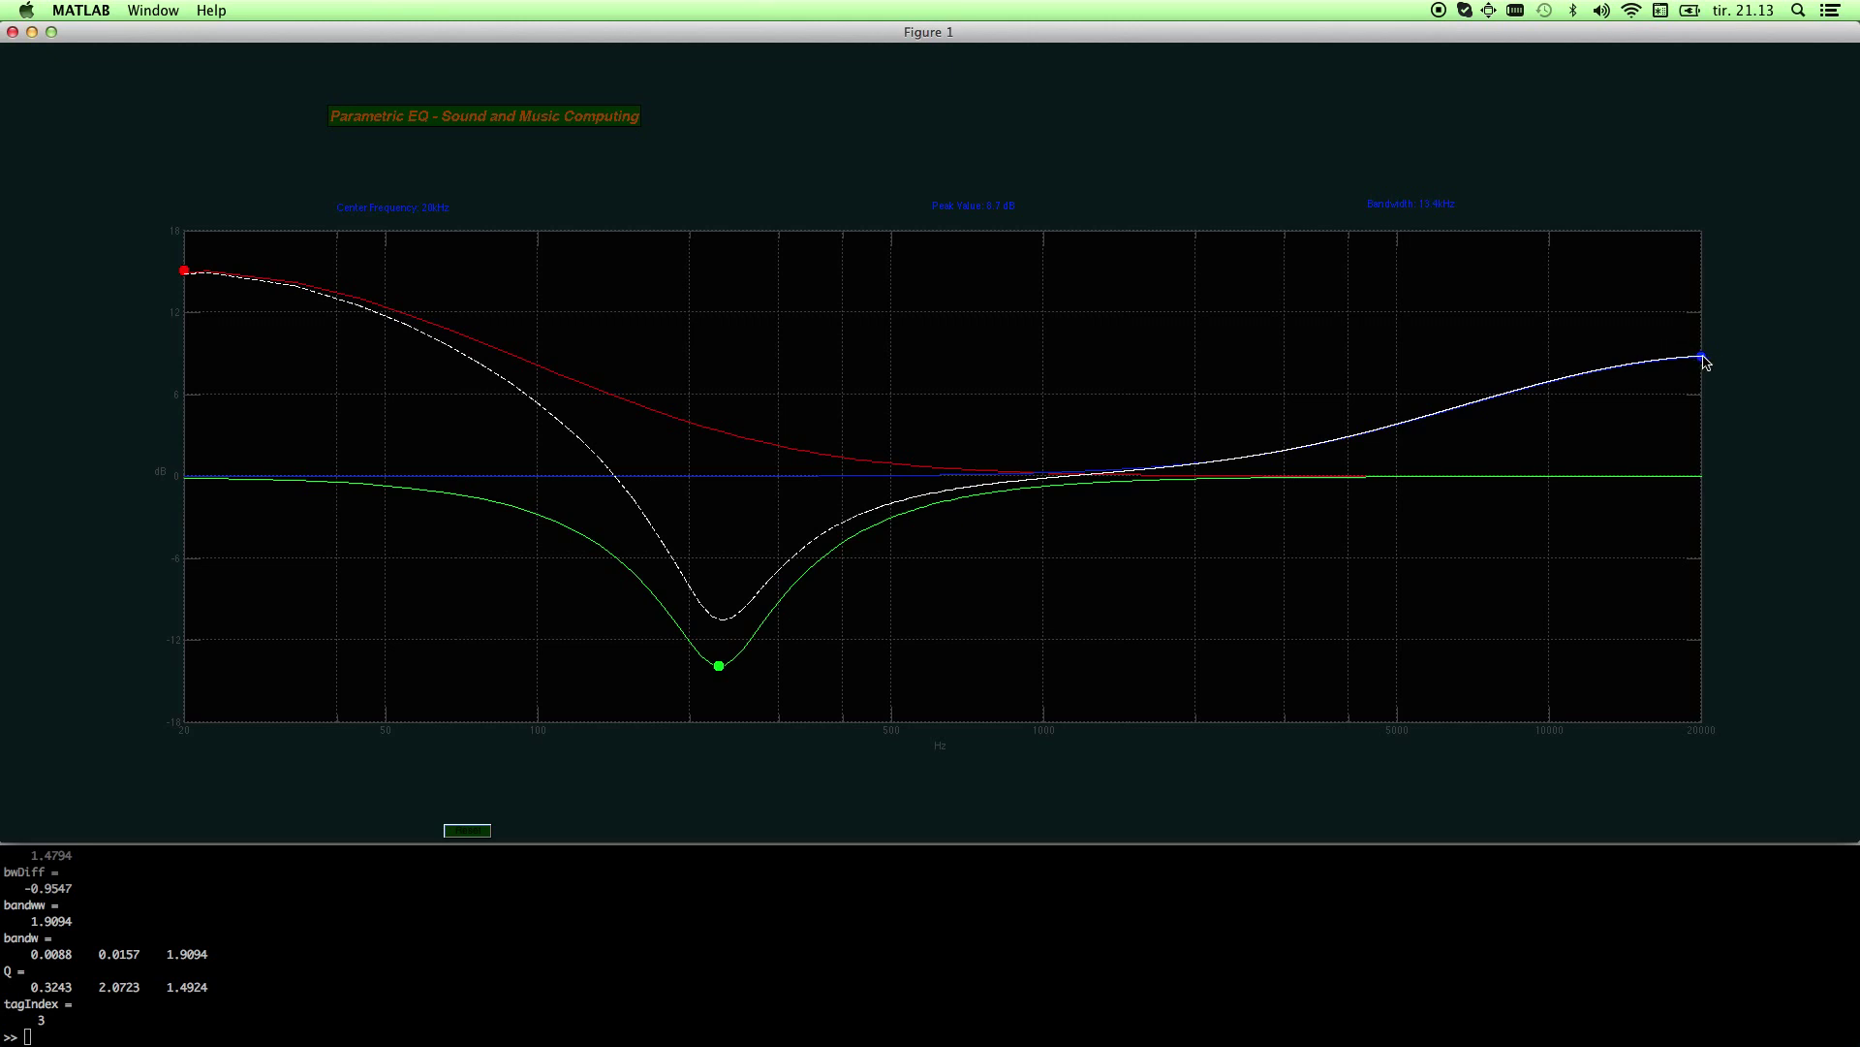
# Move the blue band to about 8 kHz and narrow it, raise the low shelf to 15.5 dB, and set the green dip to 159 Hz at −16.3 dB.
pyautogui.moveTo(1706, 362); pyautogui.dragTo(1476, 354)
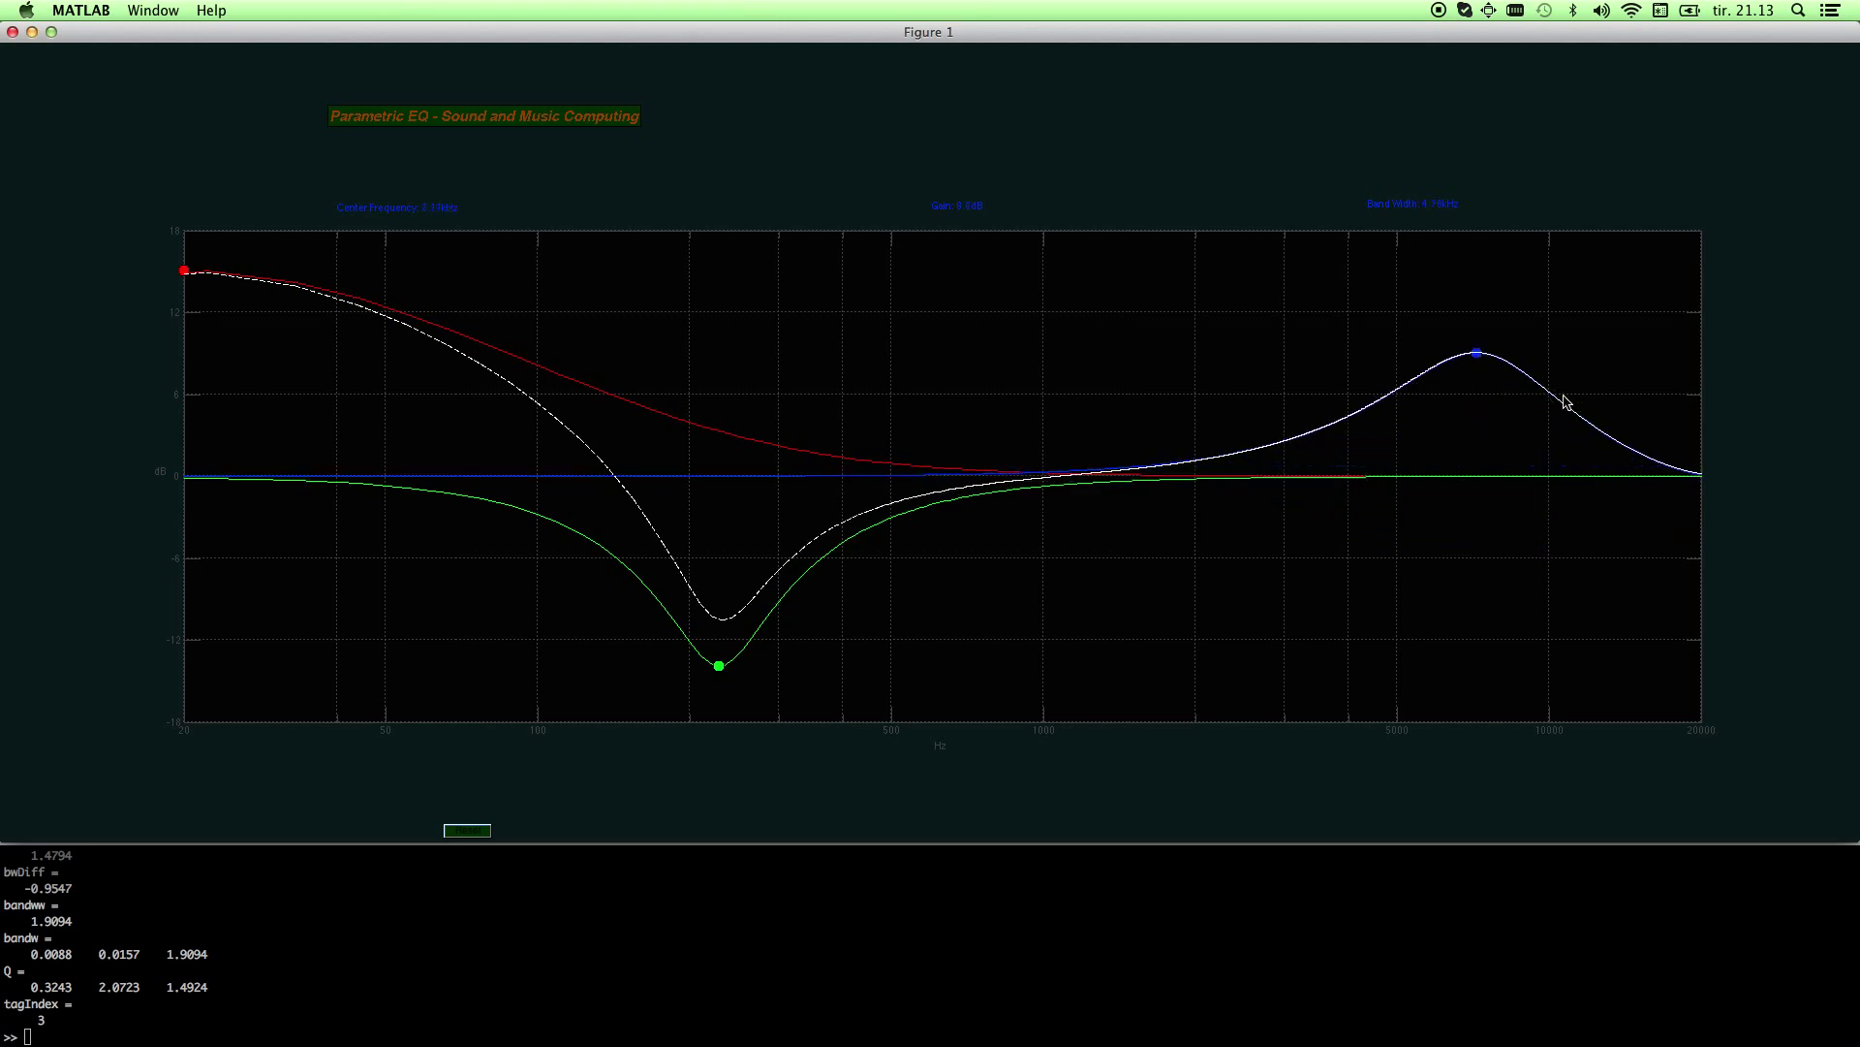
pyautogui.moveTo(1559, 406); pyautogui.dragTo(1474, 323)
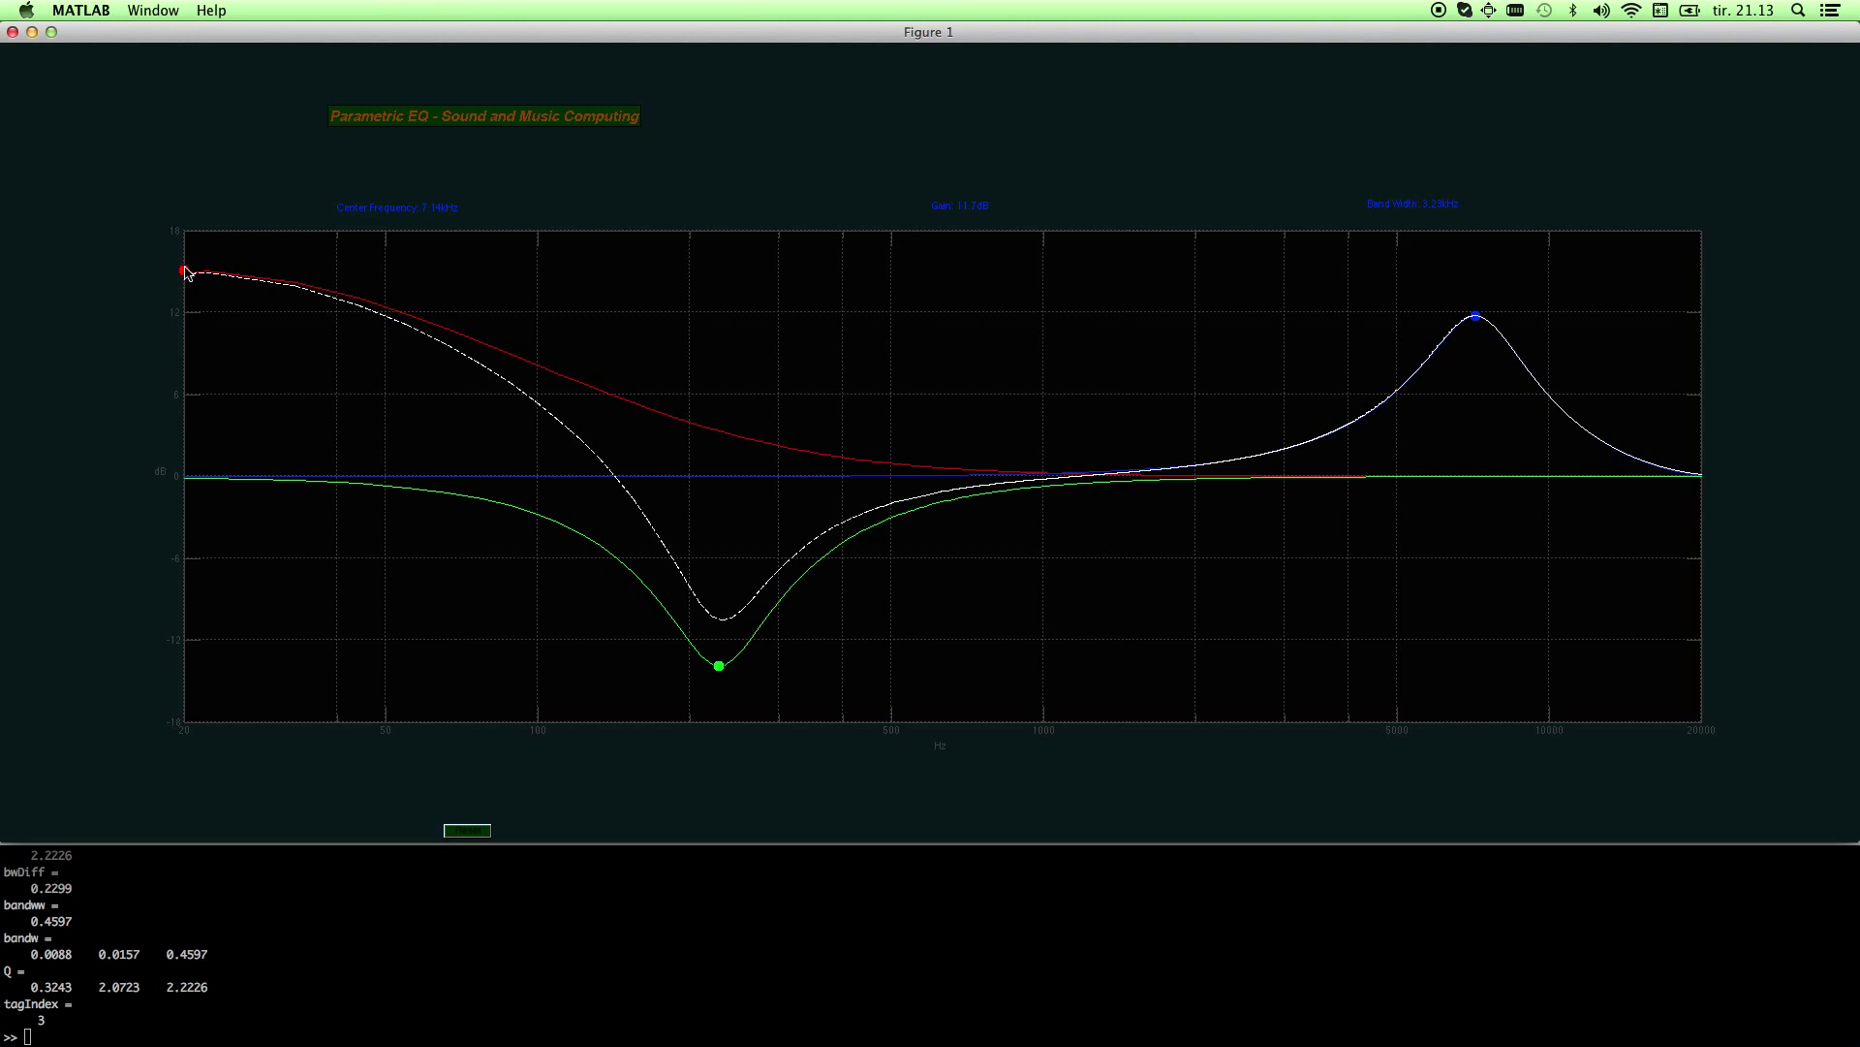
pyautogui.moveTo(187, 273); pyautogui.dragTo(184, 252)
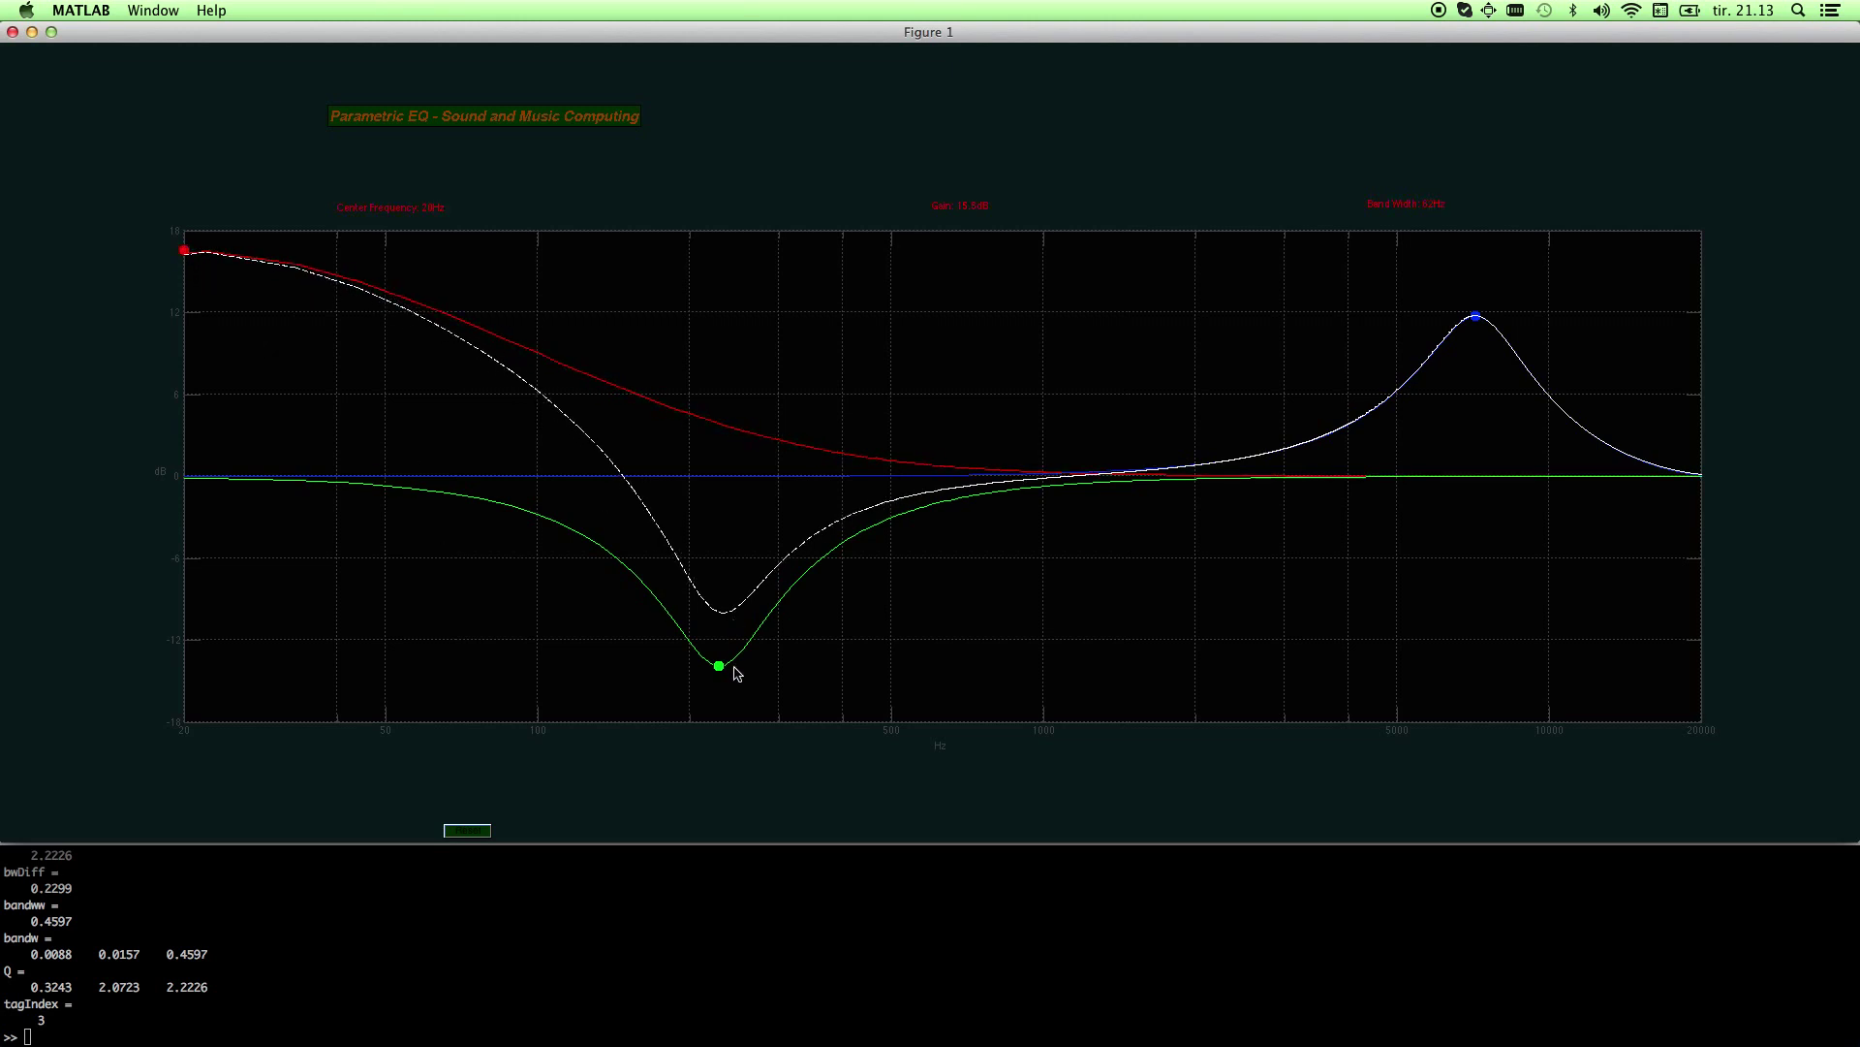
pyautogui.moveTo(719, 667); pyautogui.dragTo(503, 374)
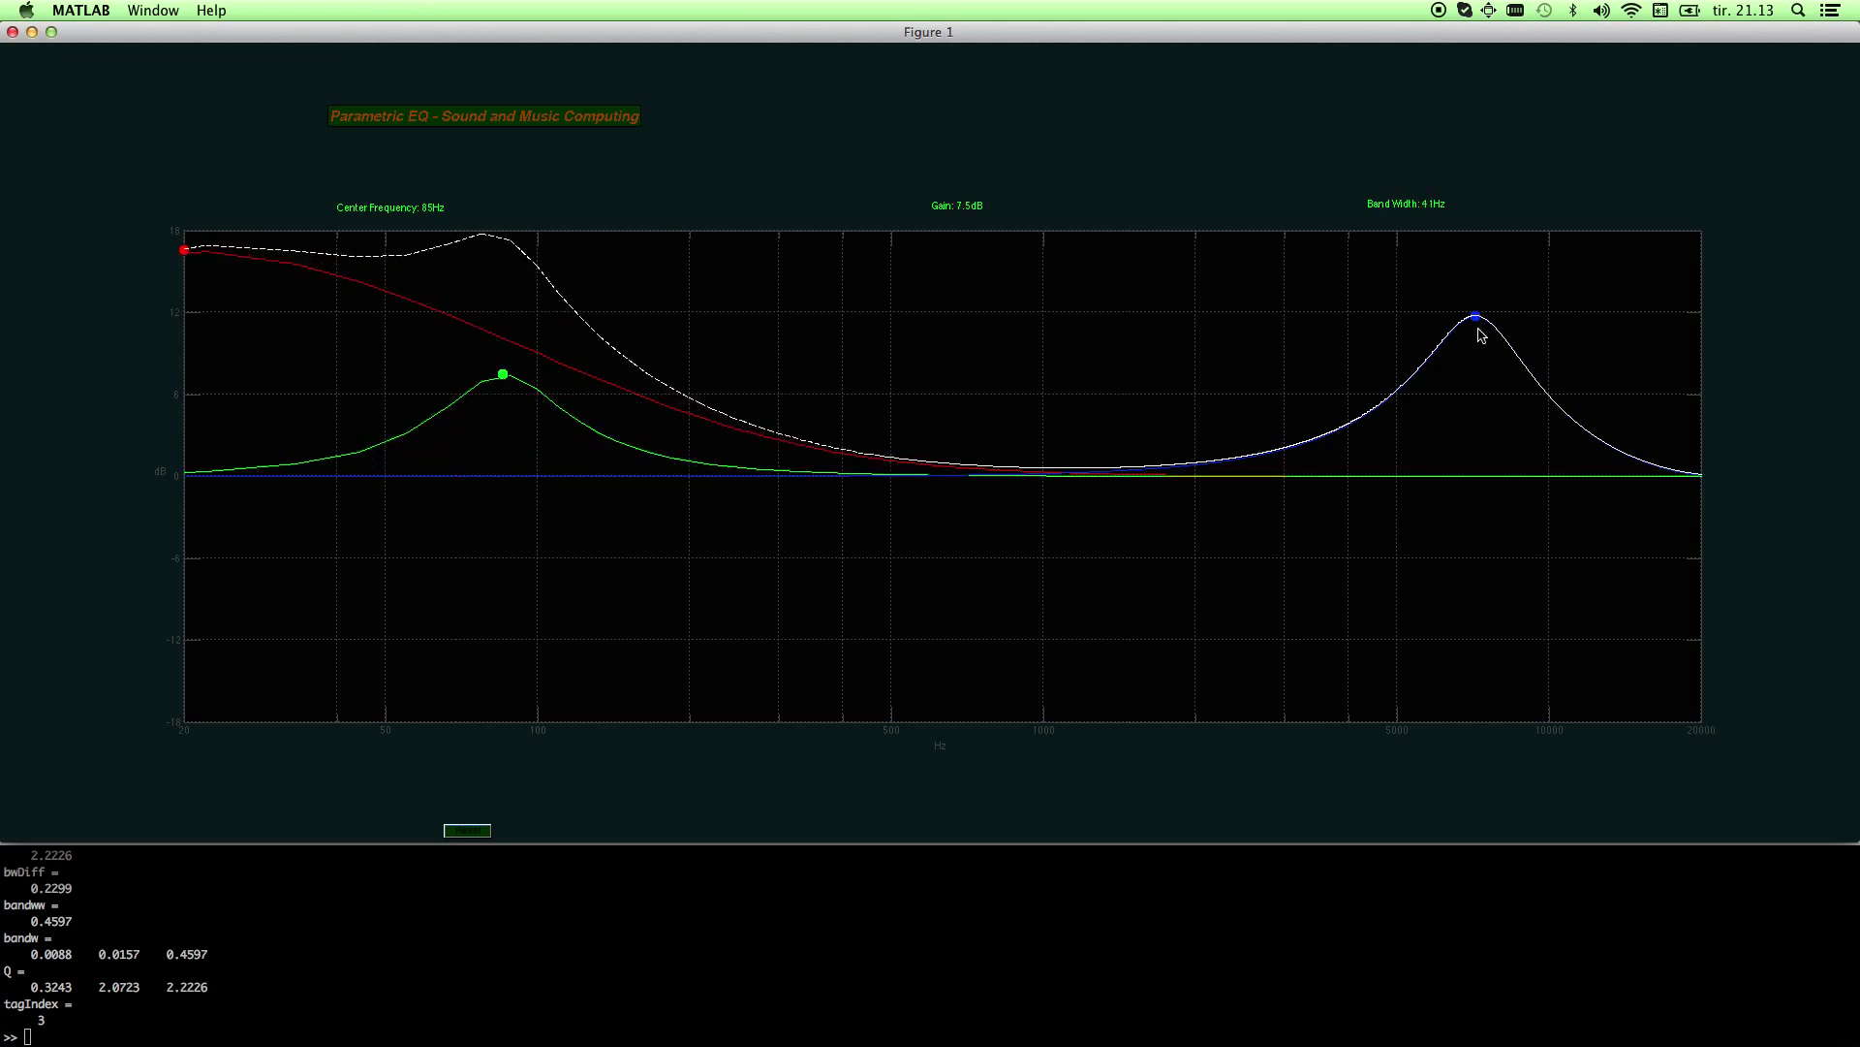
# Lower the blue peak to about 2 dB and the low shelf to 8.3 dB, and set the green dip to 378 Hz at −10.9 dB.
pyautogui.moveTo(1481, 343); pyautogui.dragTo(1491, 447)
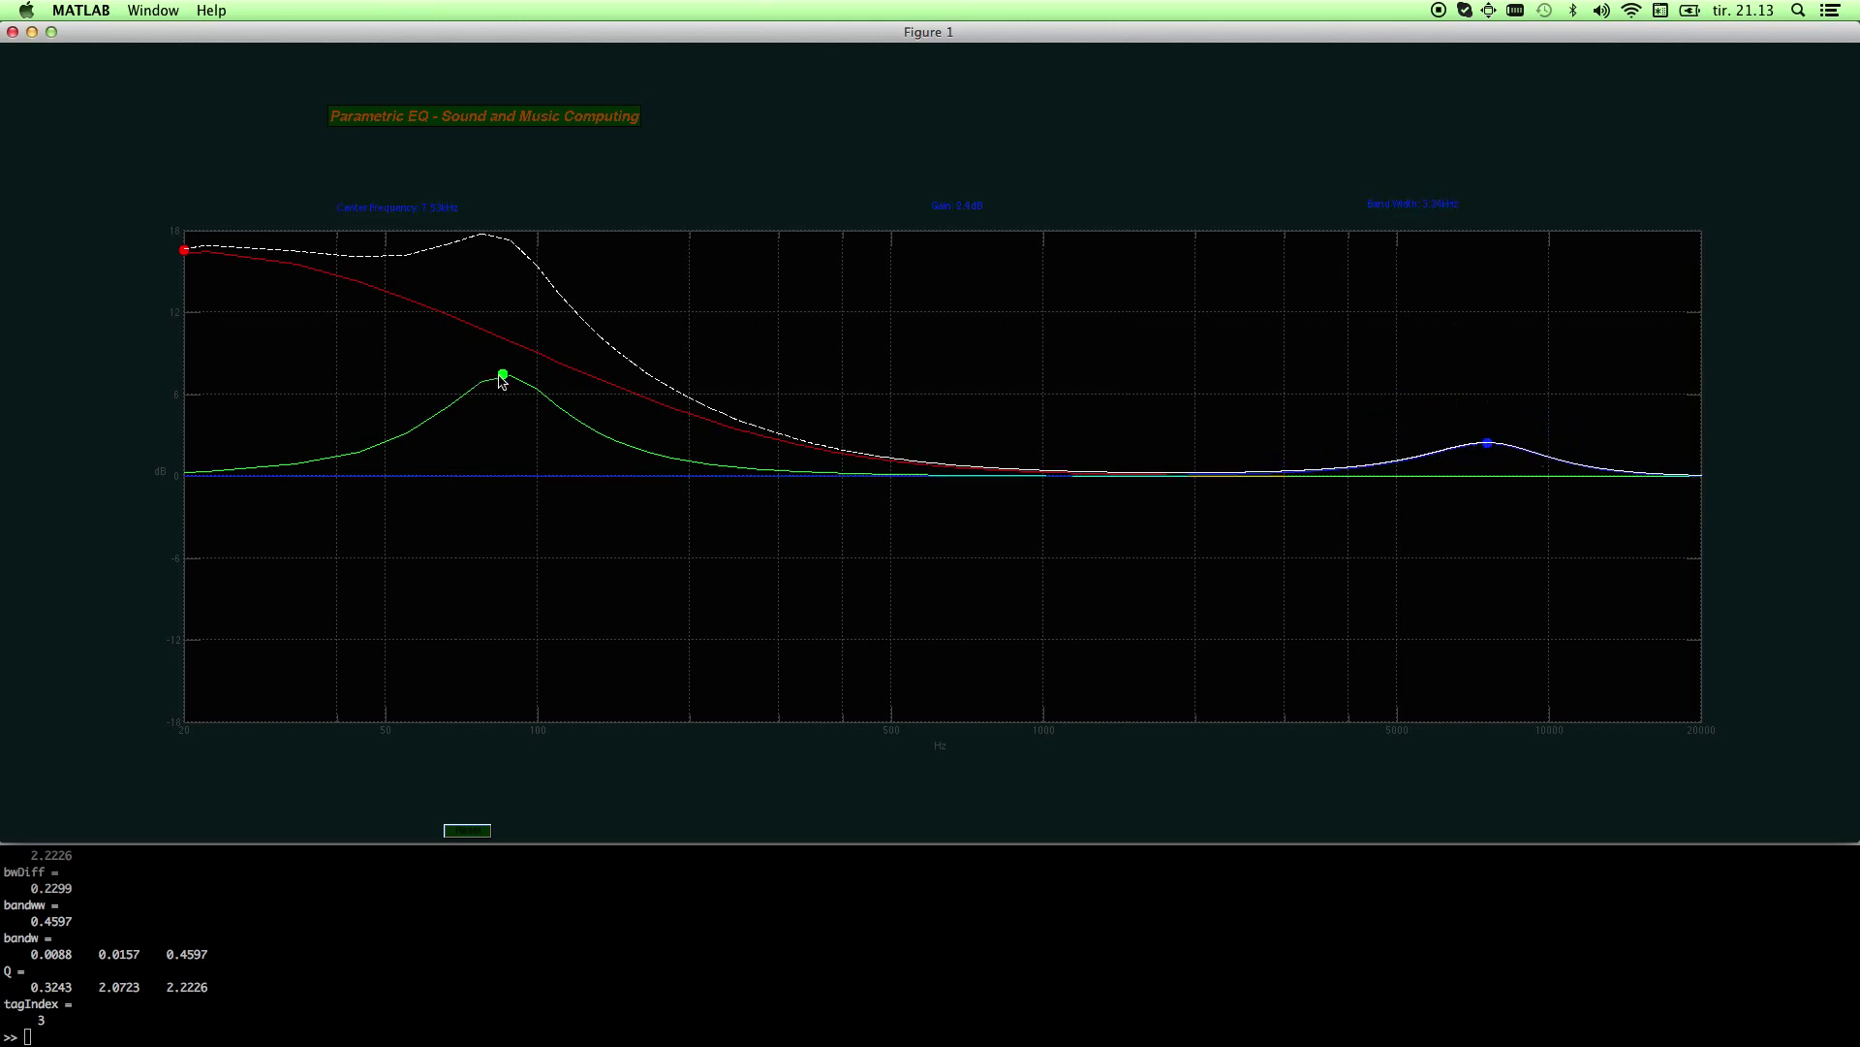
pyautogui.moveTo(503, 376); pyautogui.dragTo(603, 574)
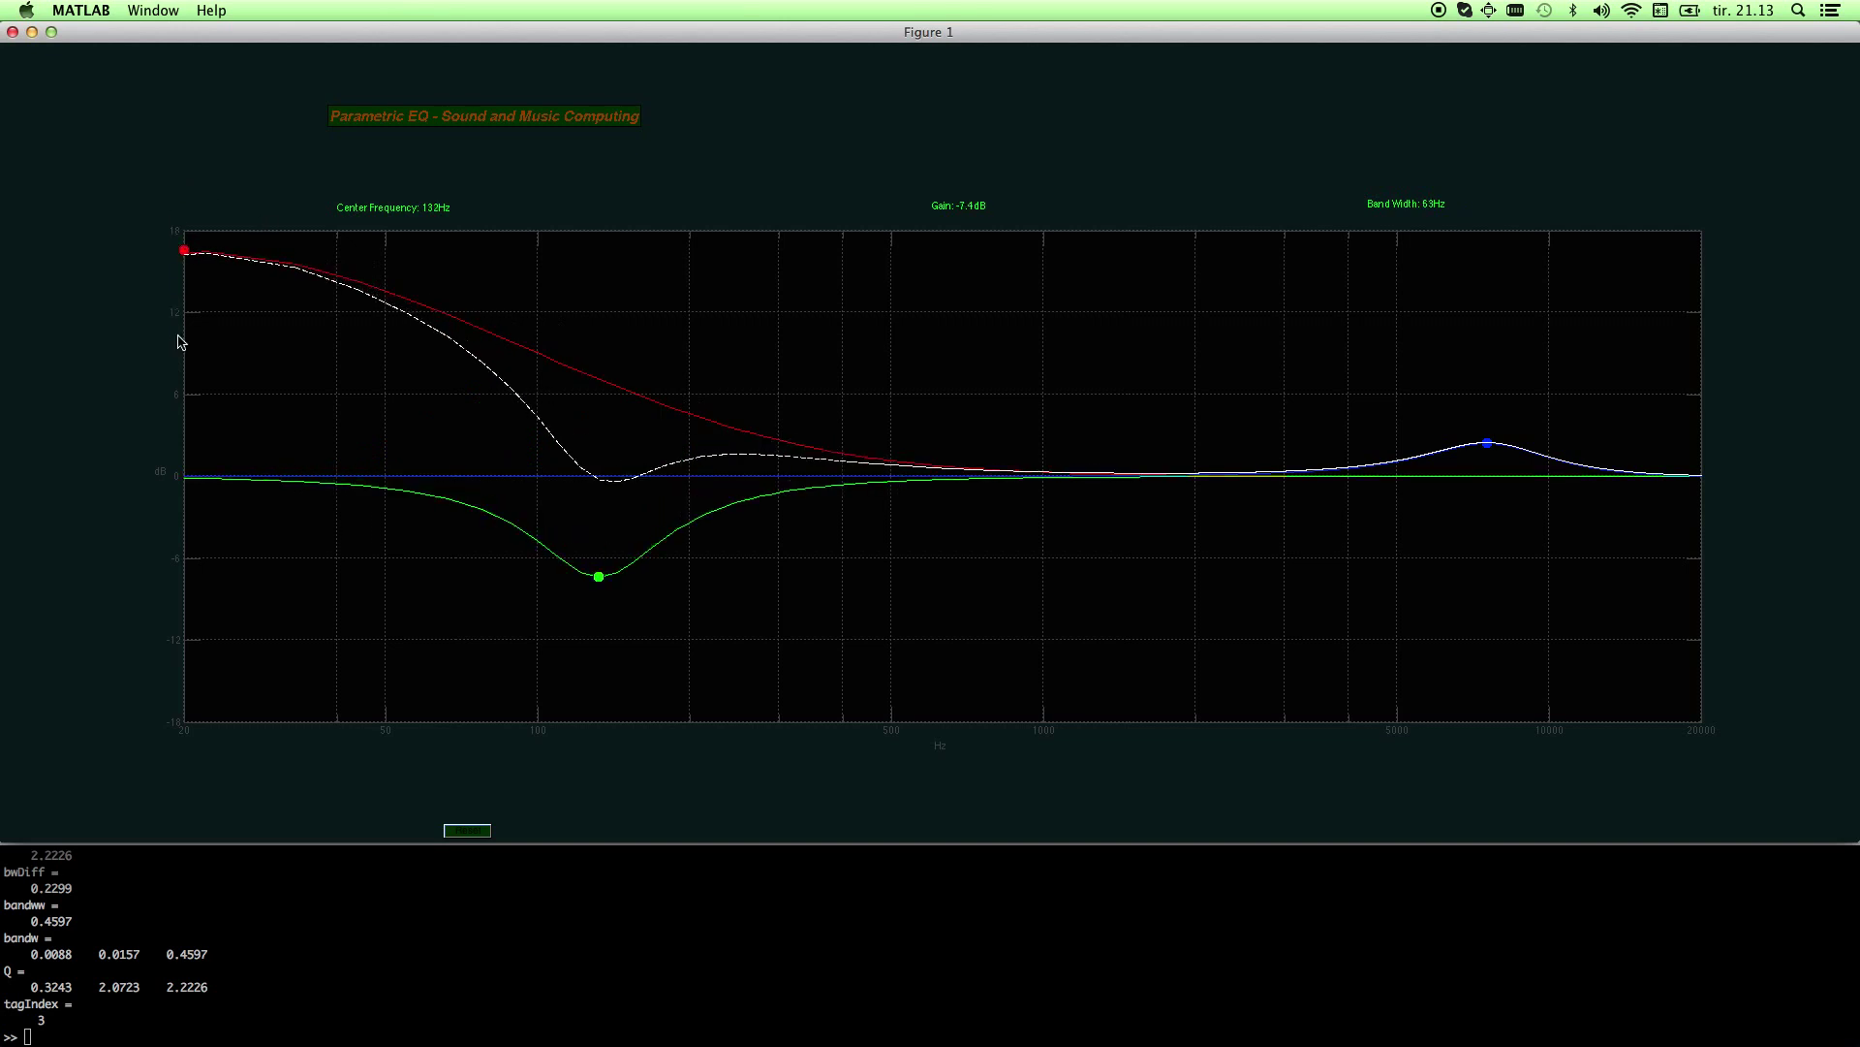
pyautogui.moveTo(194, 262); pyautogui.dragTo(178, 381)
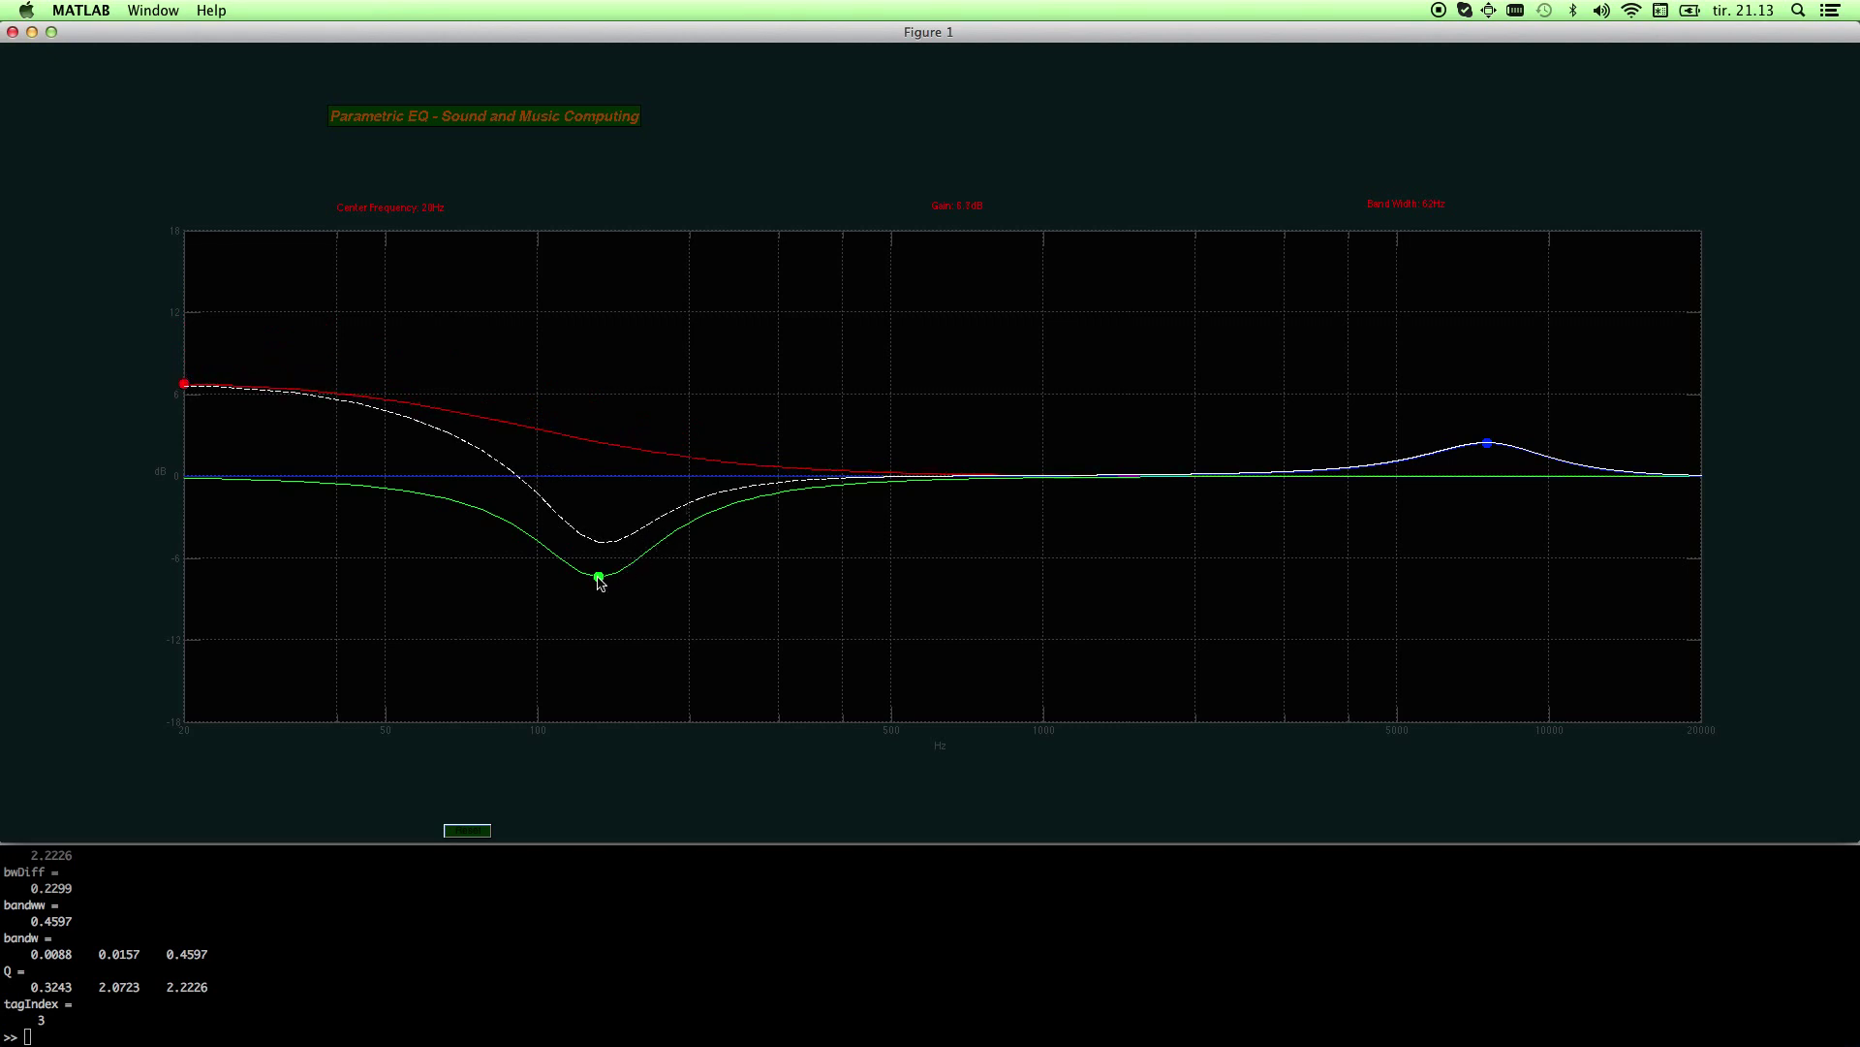
pyautogui.moveTo(606, 582); pyautogui.dragTo(832, 627)
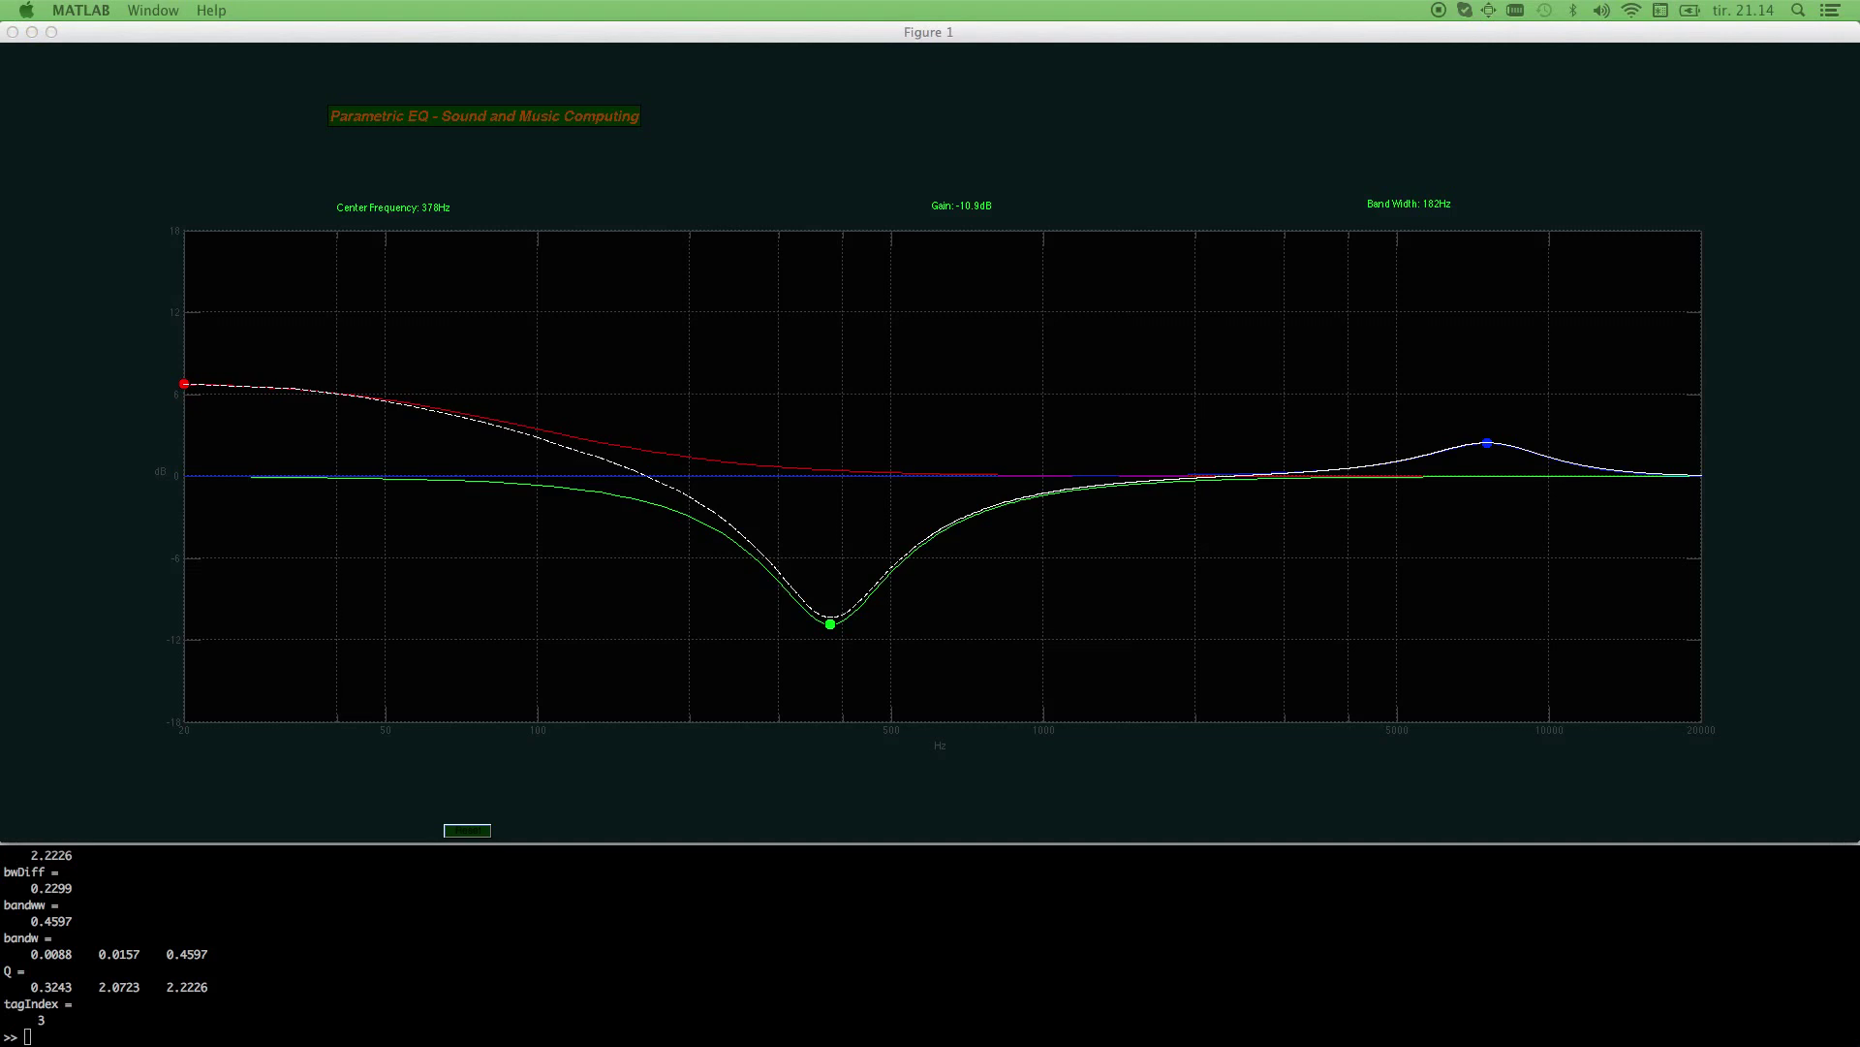
# Bring Firefox forward full screen and browse Bitbucket to the SPC repository's graphic_equalizer source folder.
pyautogui.hotkey('ctrl', 'alt', 'Left')
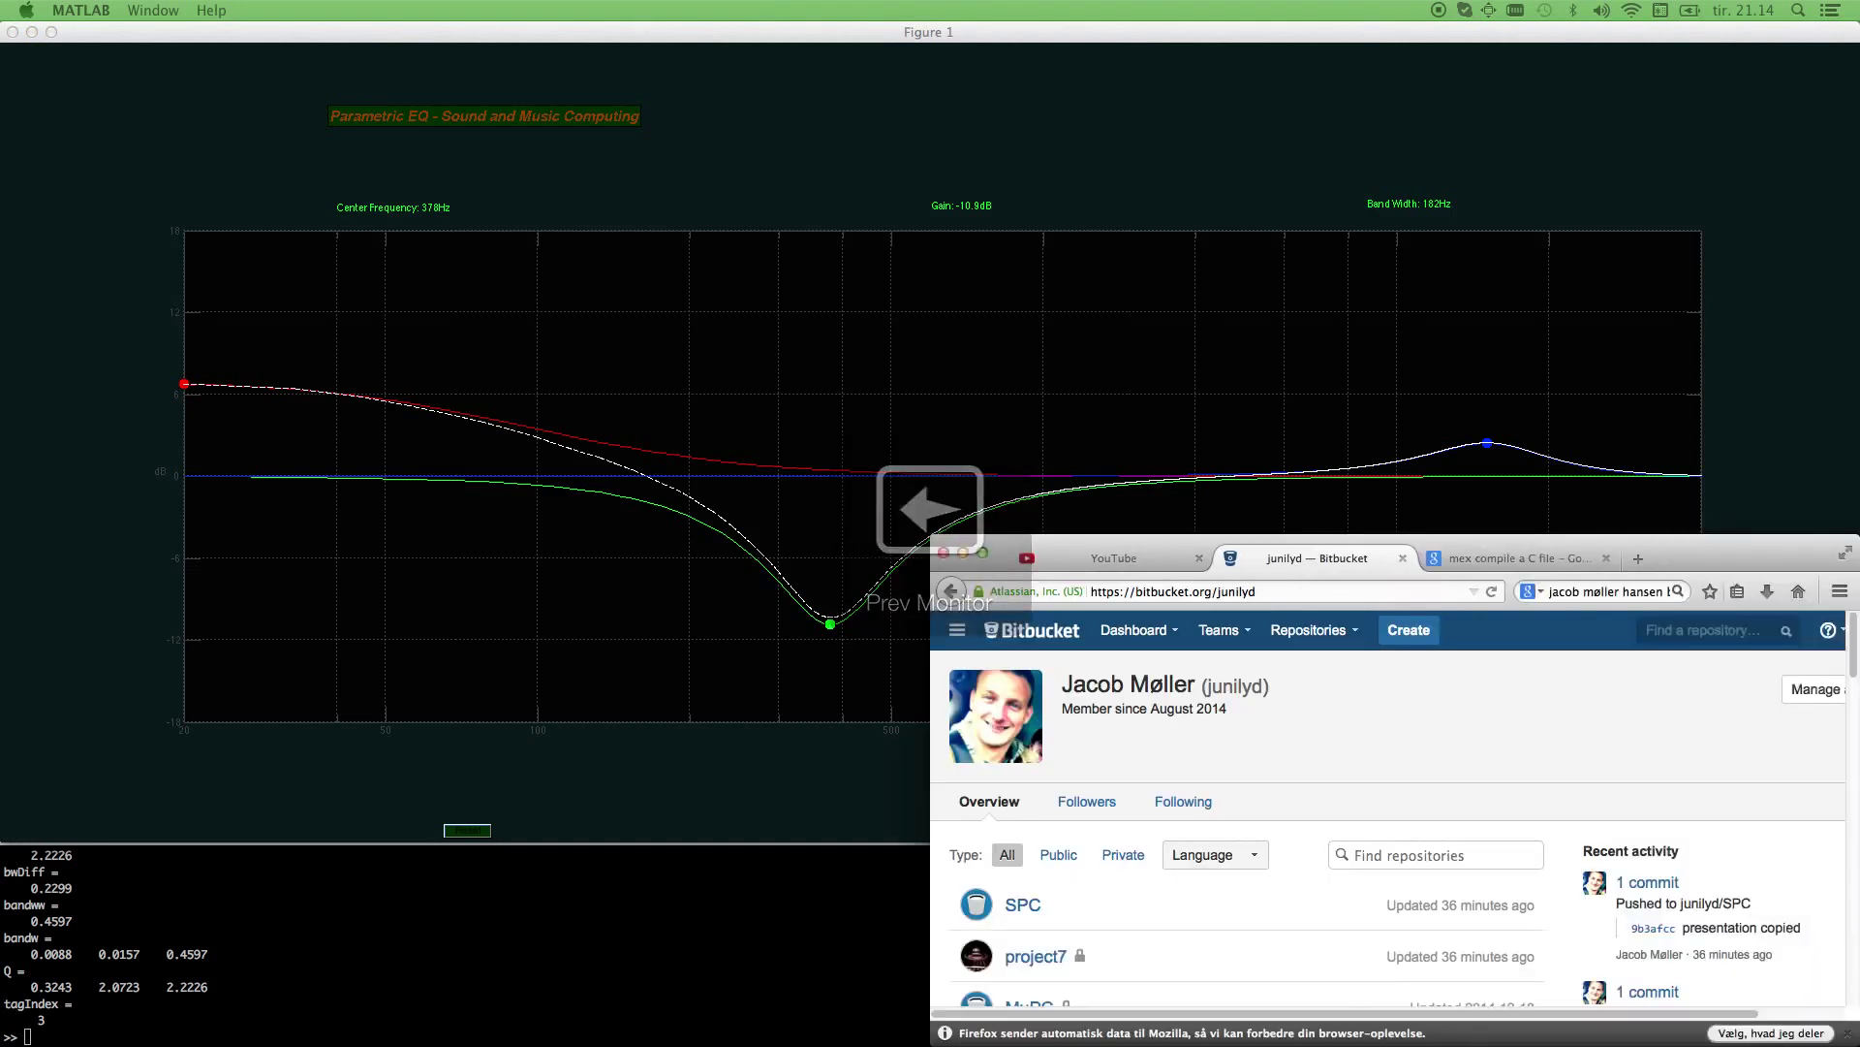
pyautogui.hotkey('ctrl', 'alt', 'Return')
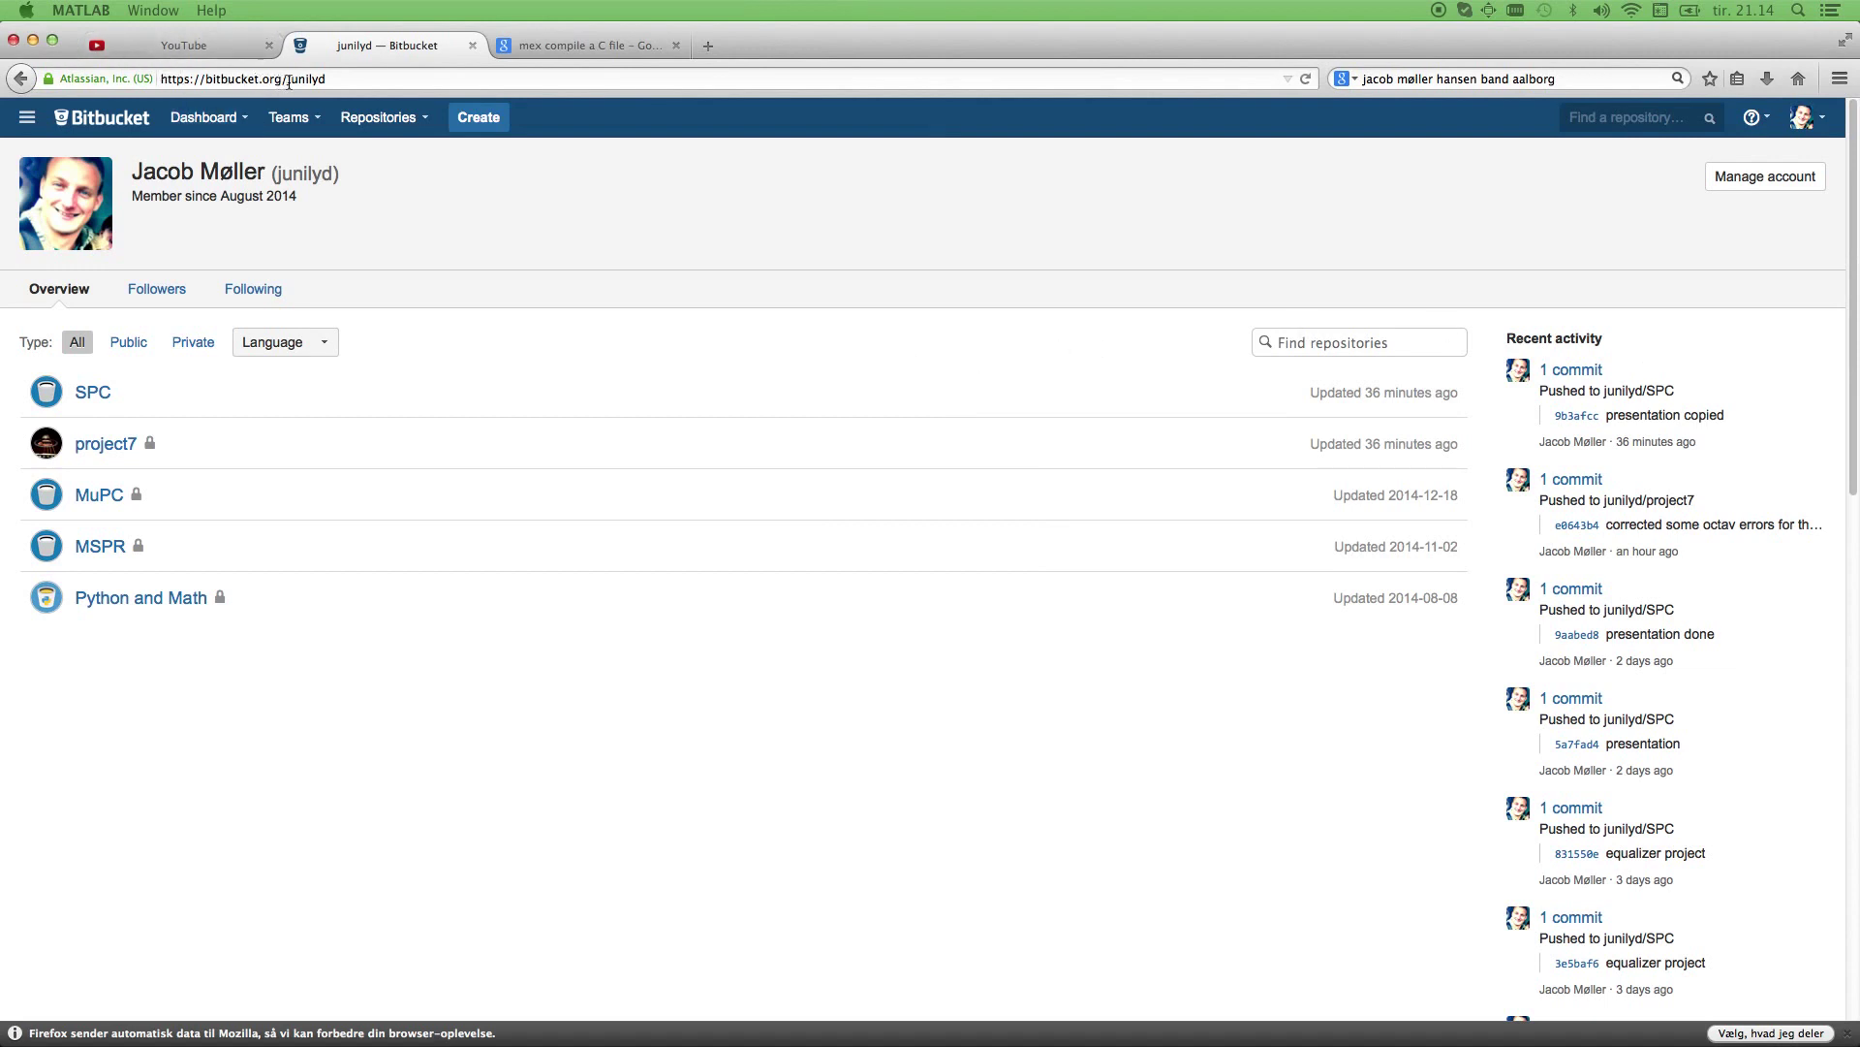
pyautogui.moveTo(288, 82); pyautogui.dragTo(328, 82)
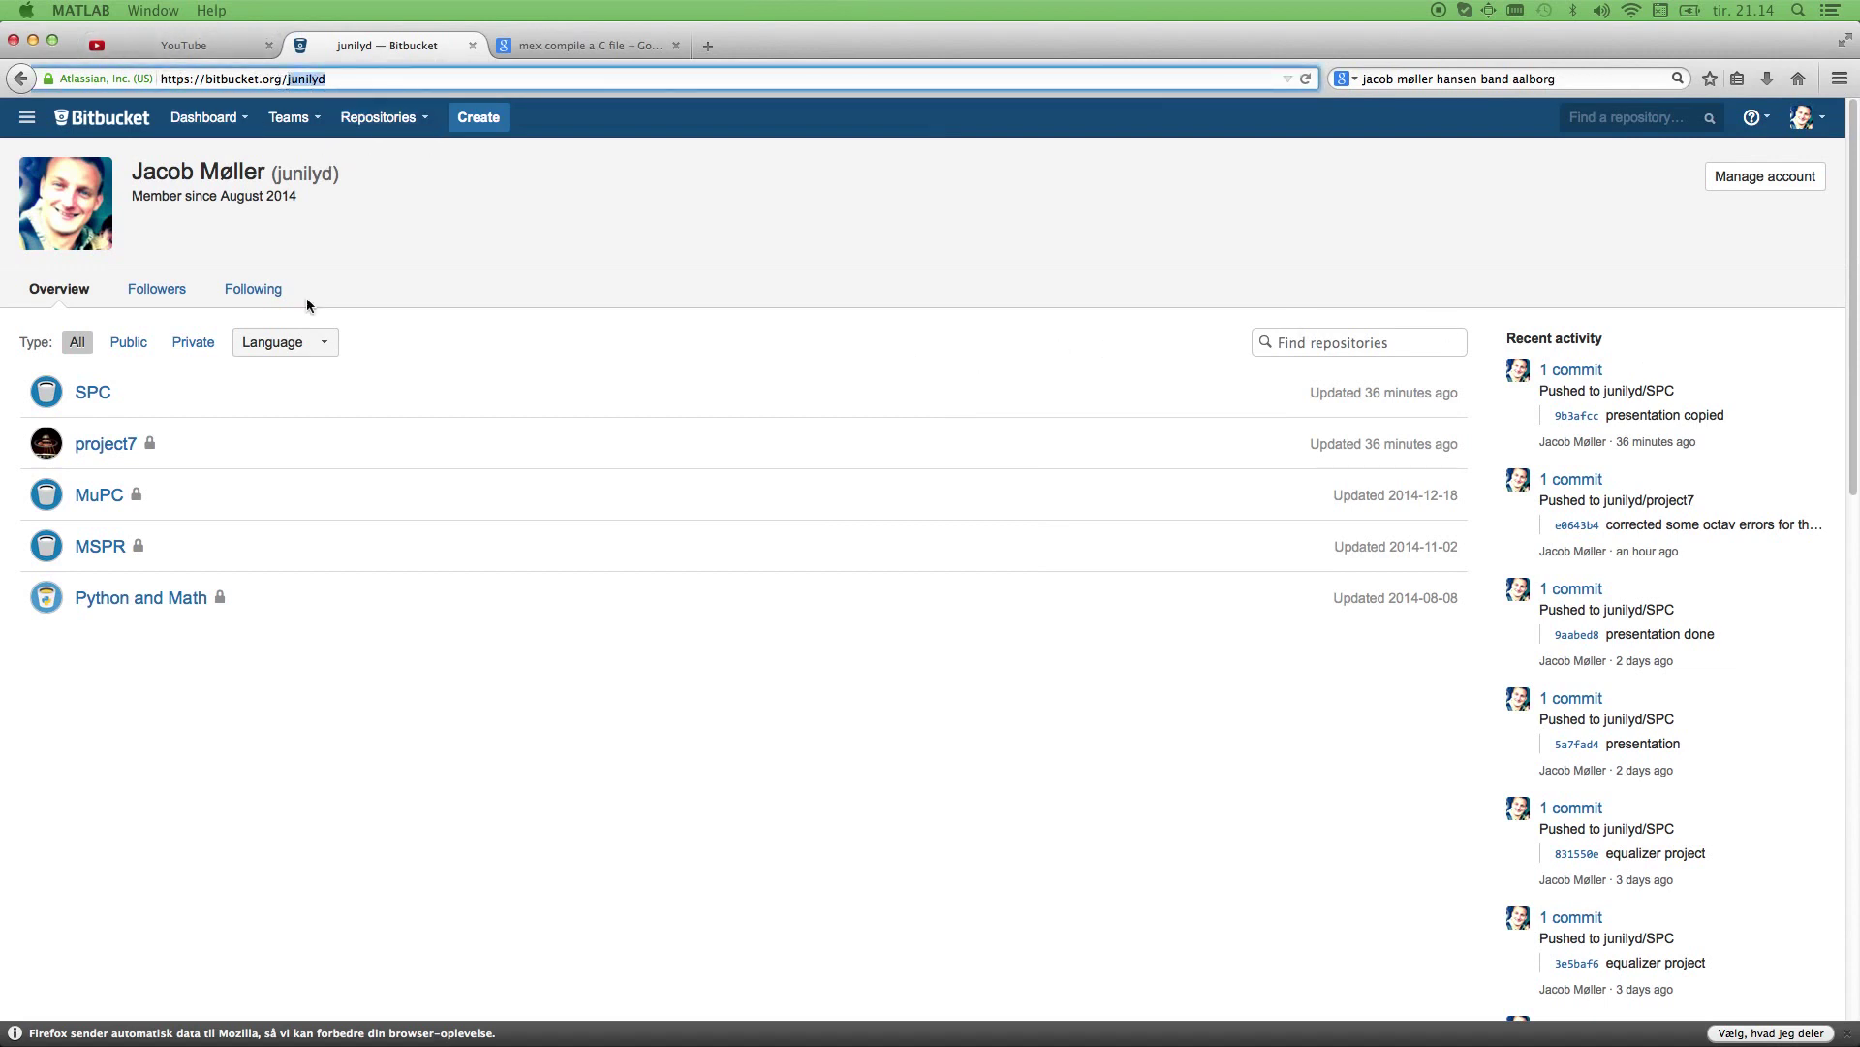
pyautogui.click(159, 385)
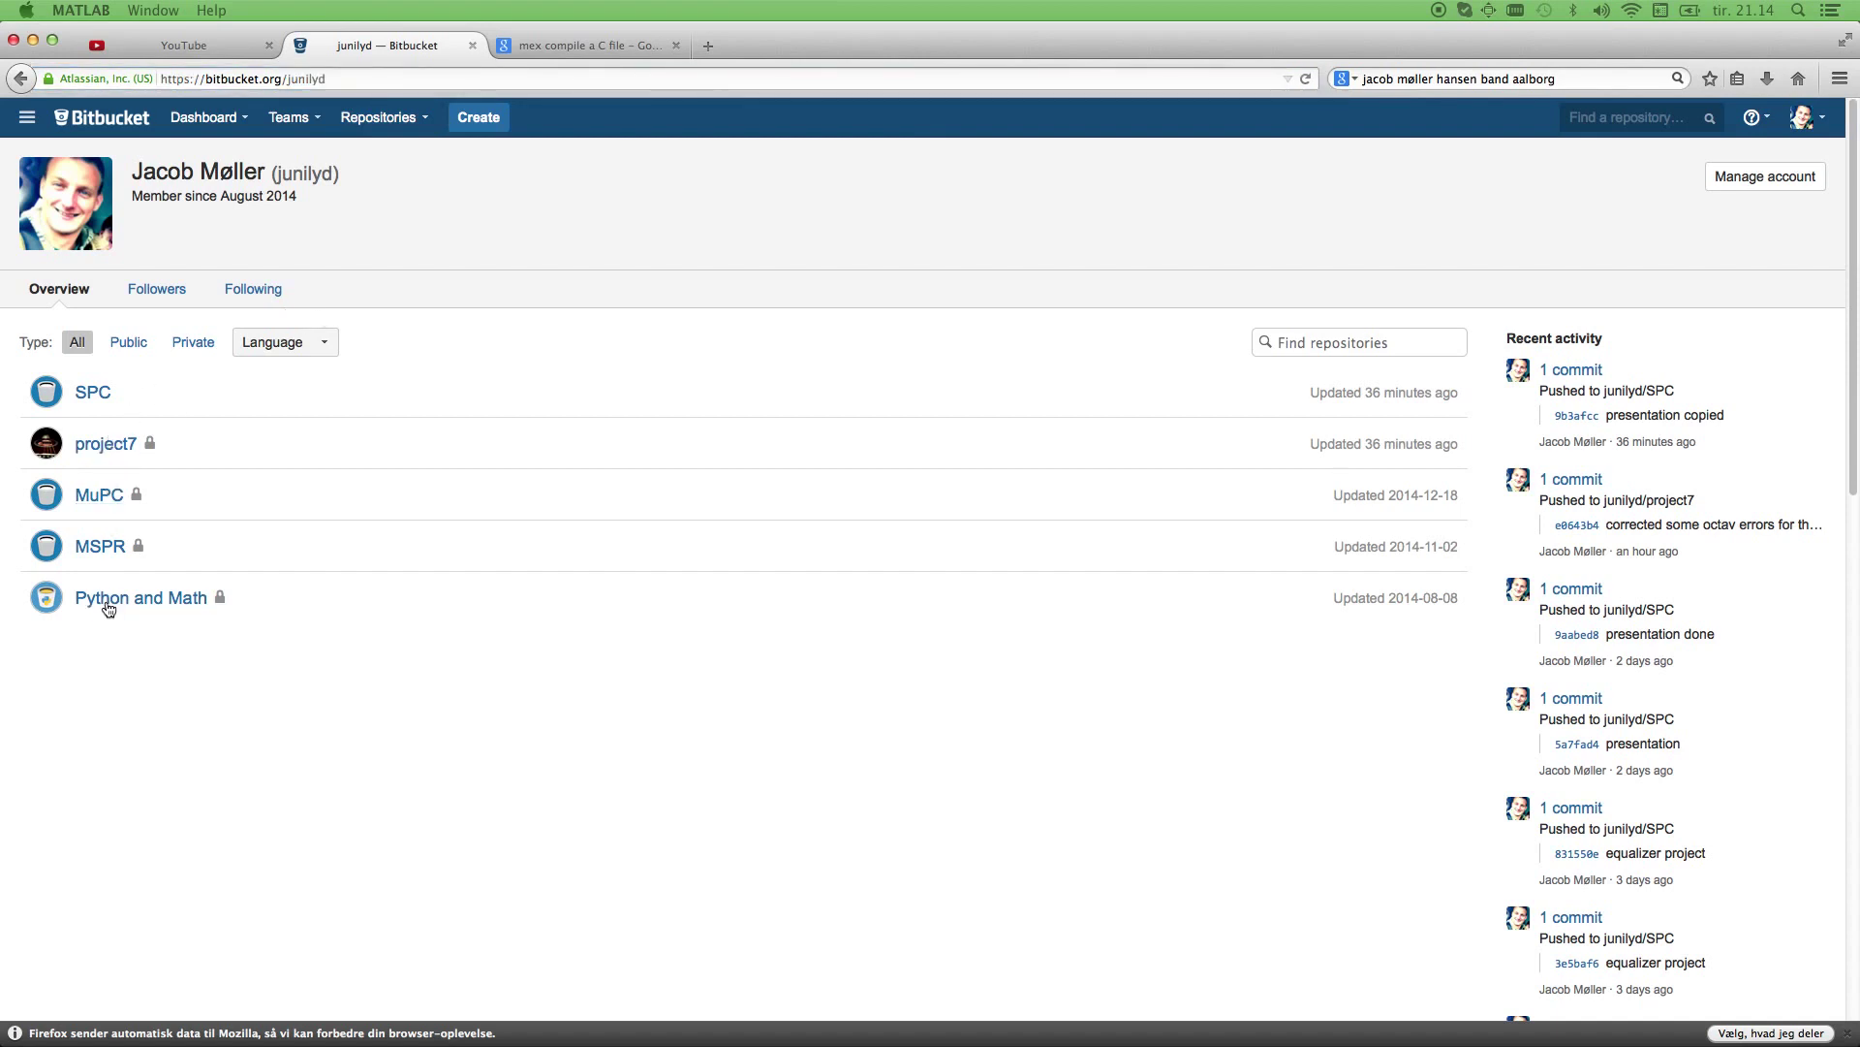
pyautogui.click(97, 395)
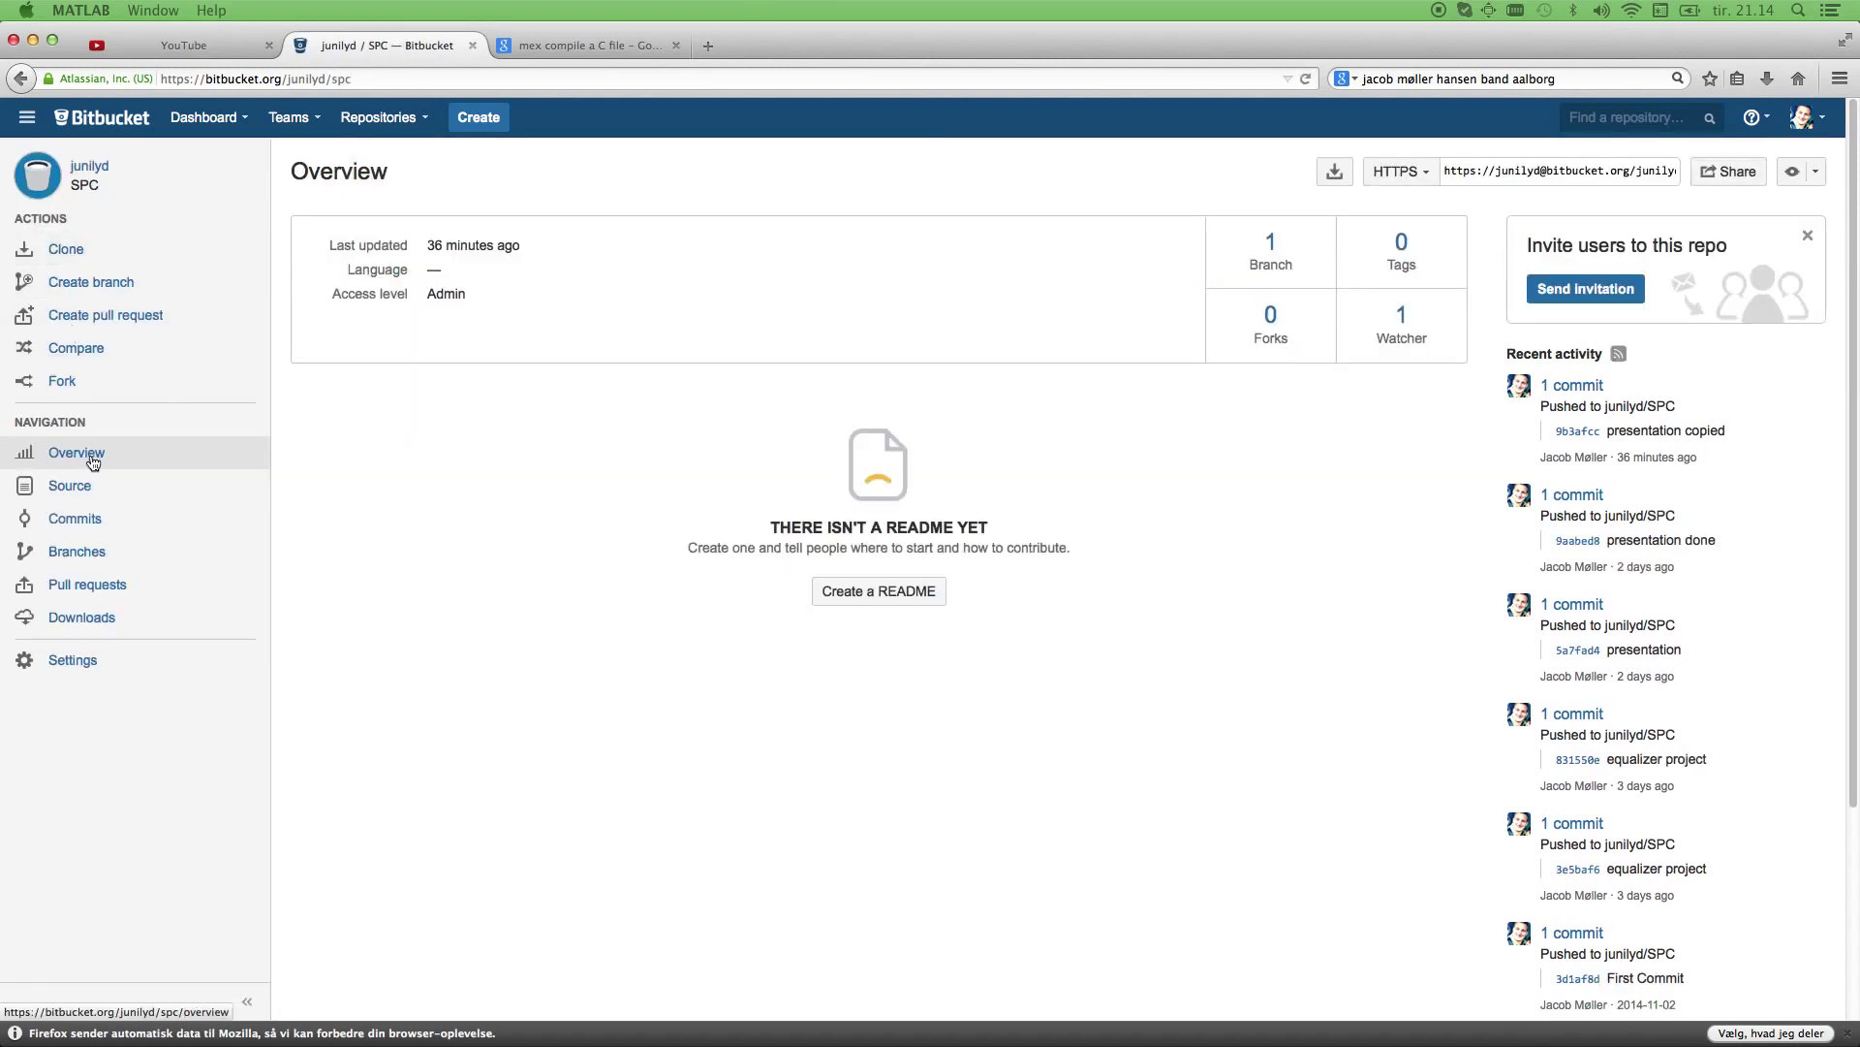
pyautogui.click(72, 484)
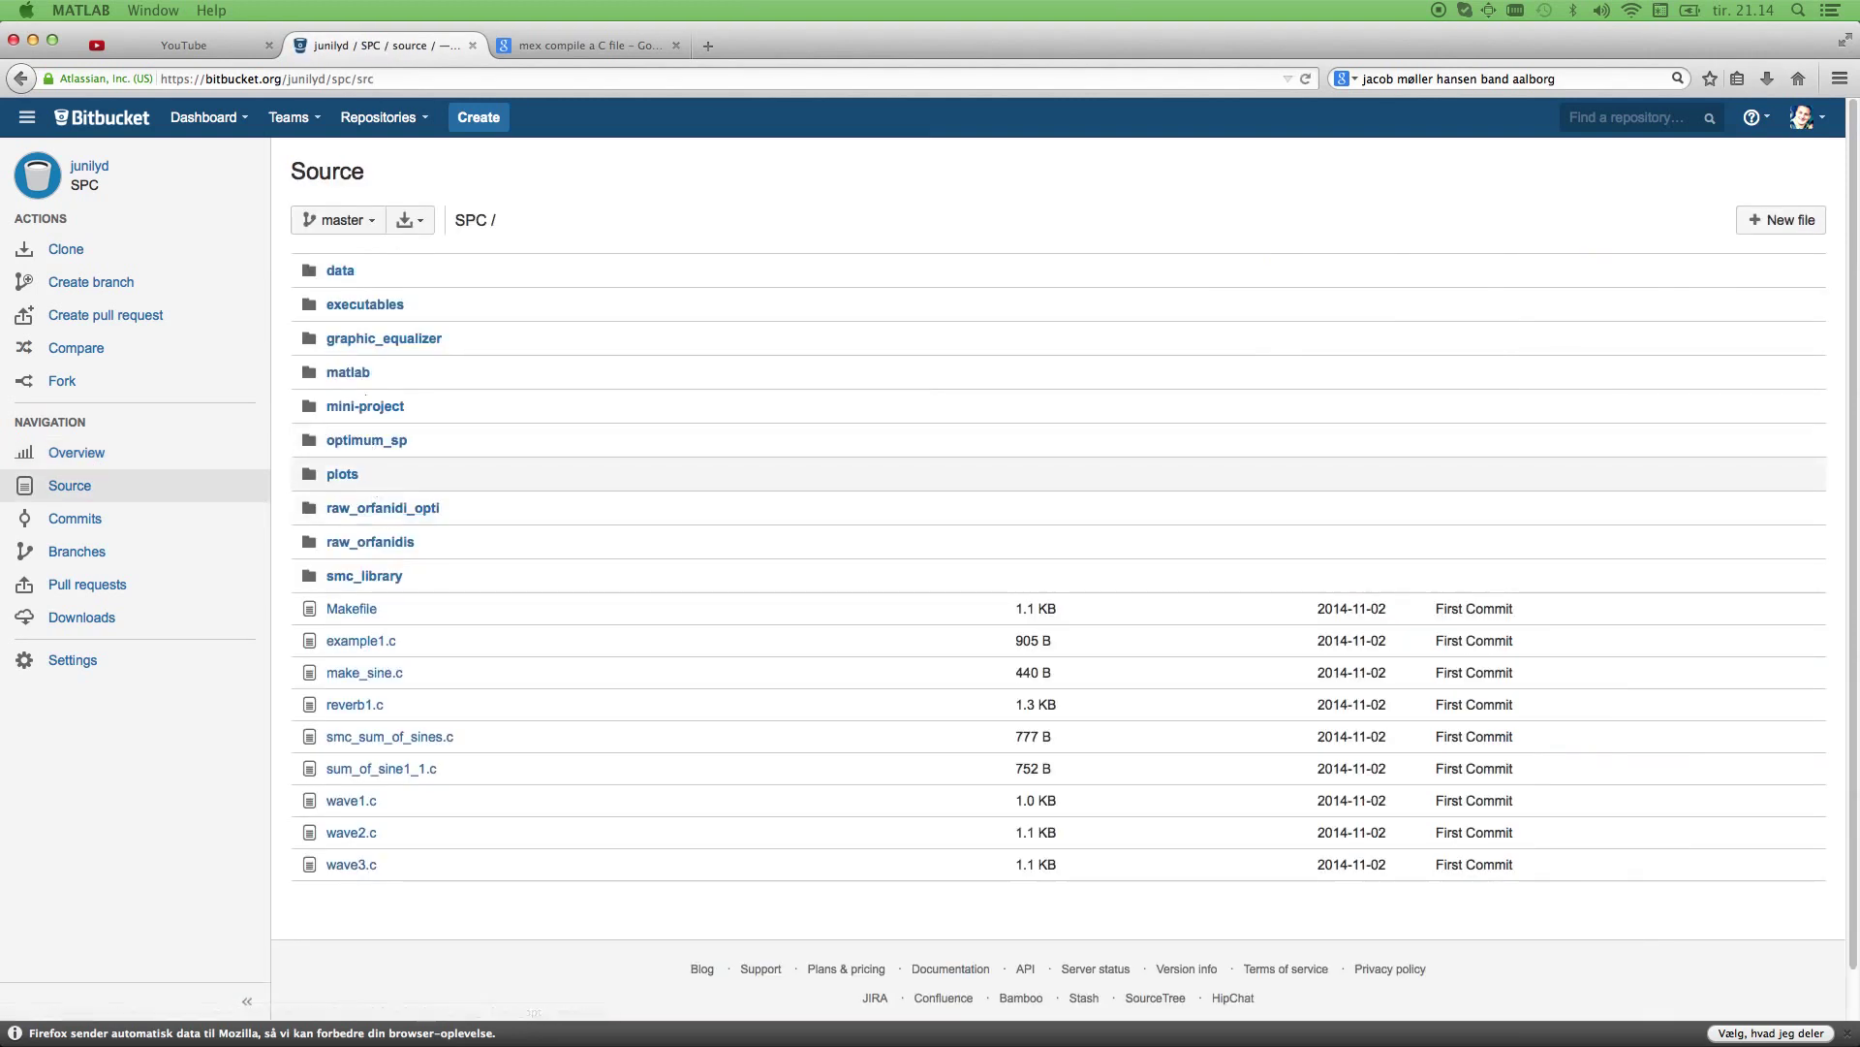
pyautogui.click(361, 341)
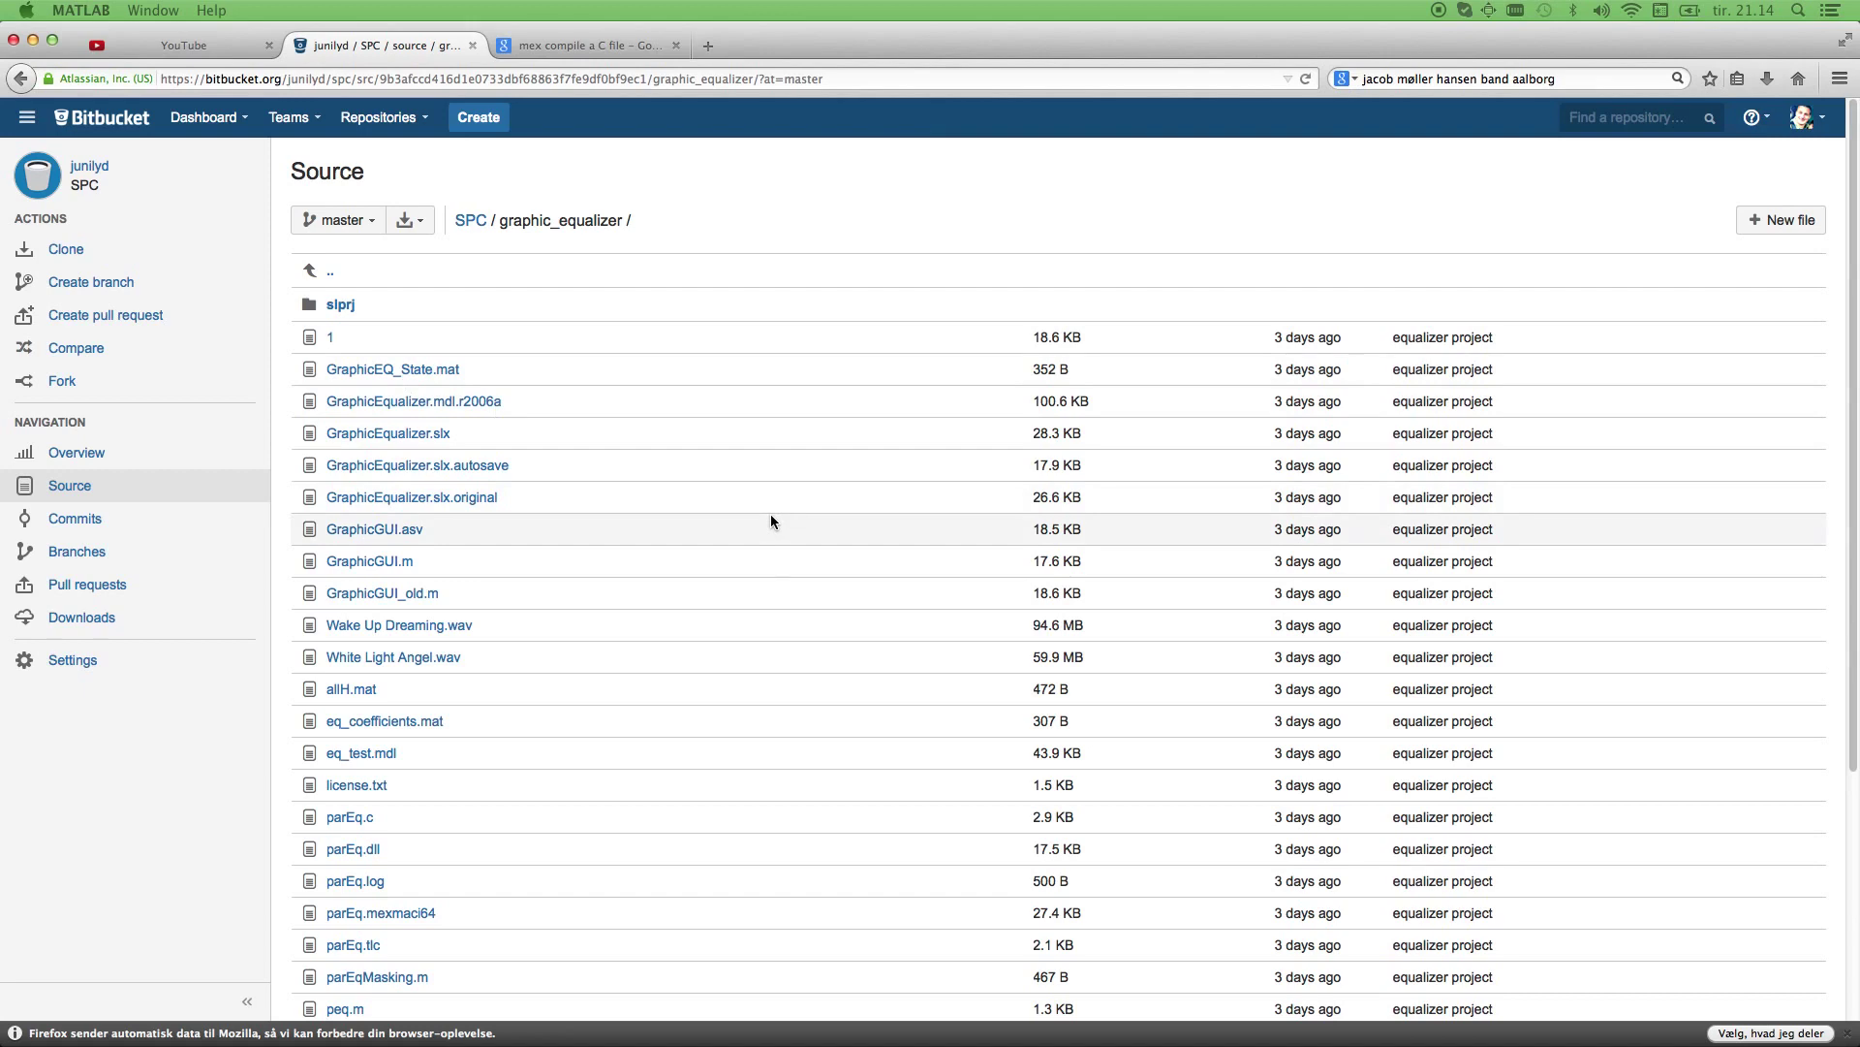
pyautogui.scroll(-1, 582, 531)
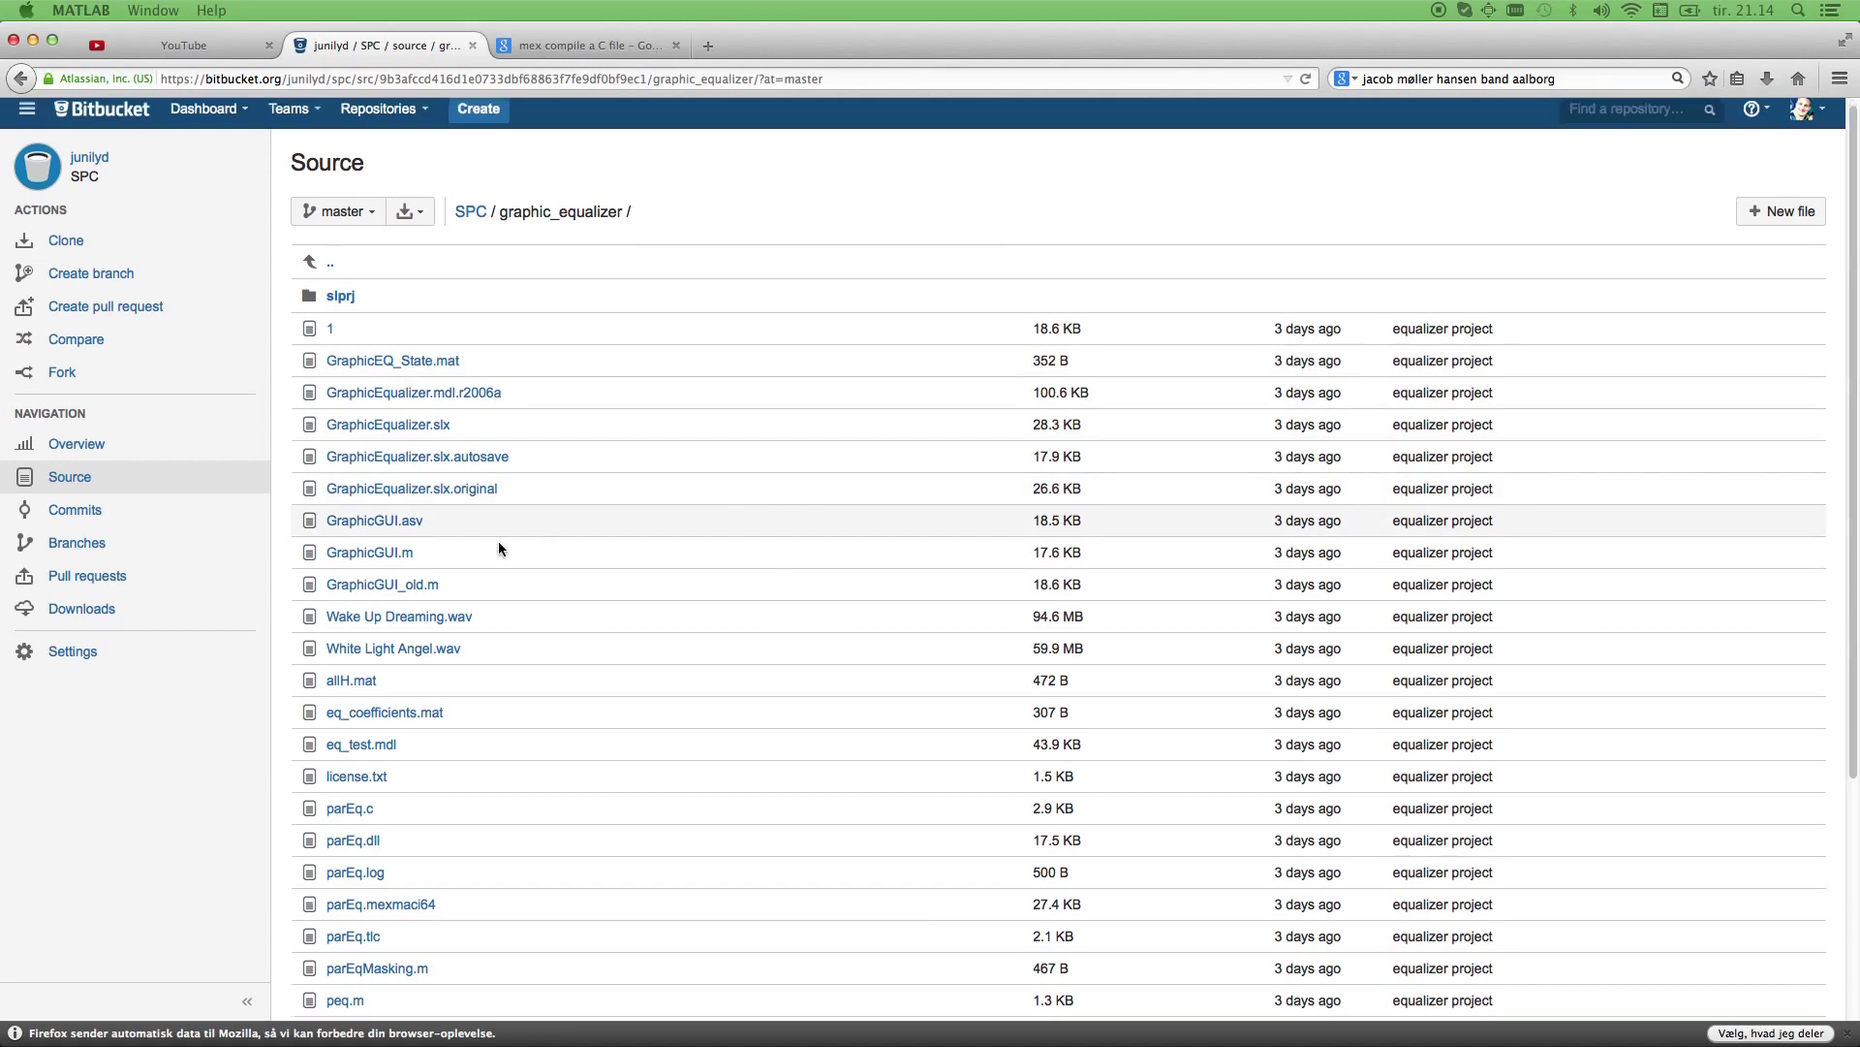
pyautogui.click(372, 554)
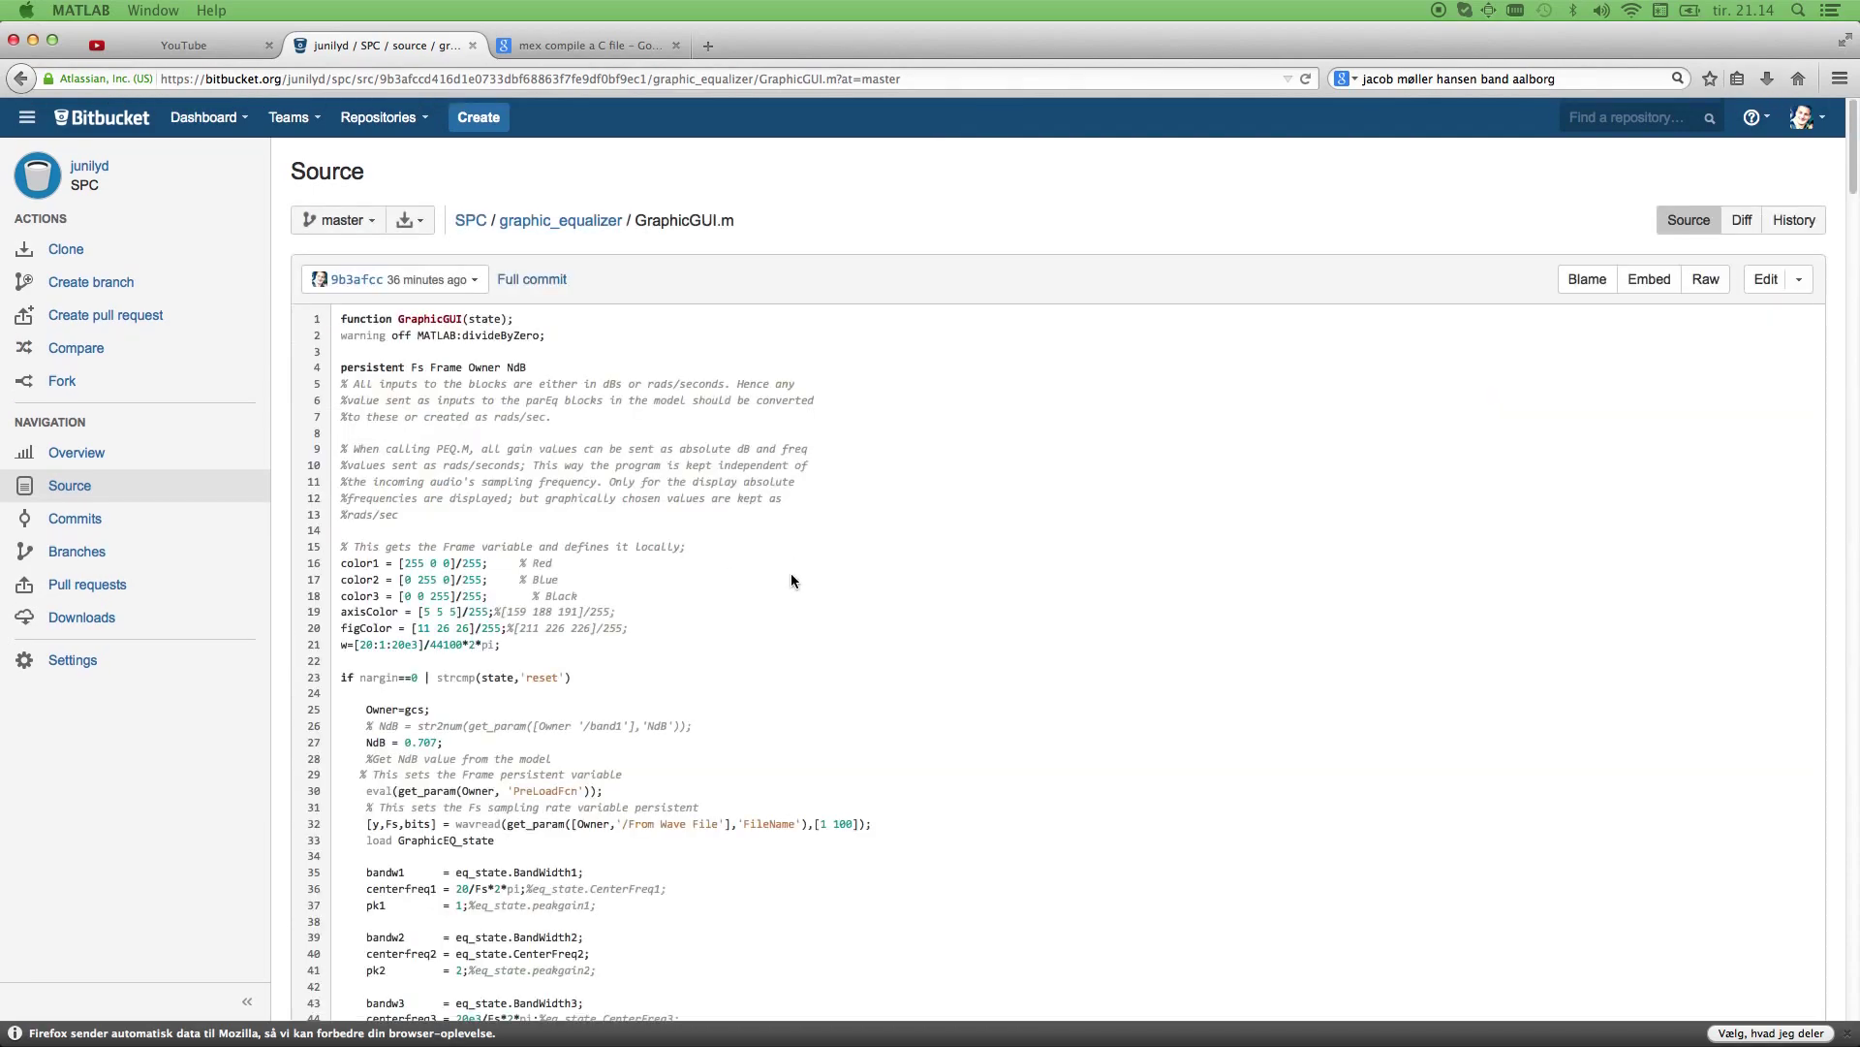
pyautogui.scroll(-10, 791, 573)
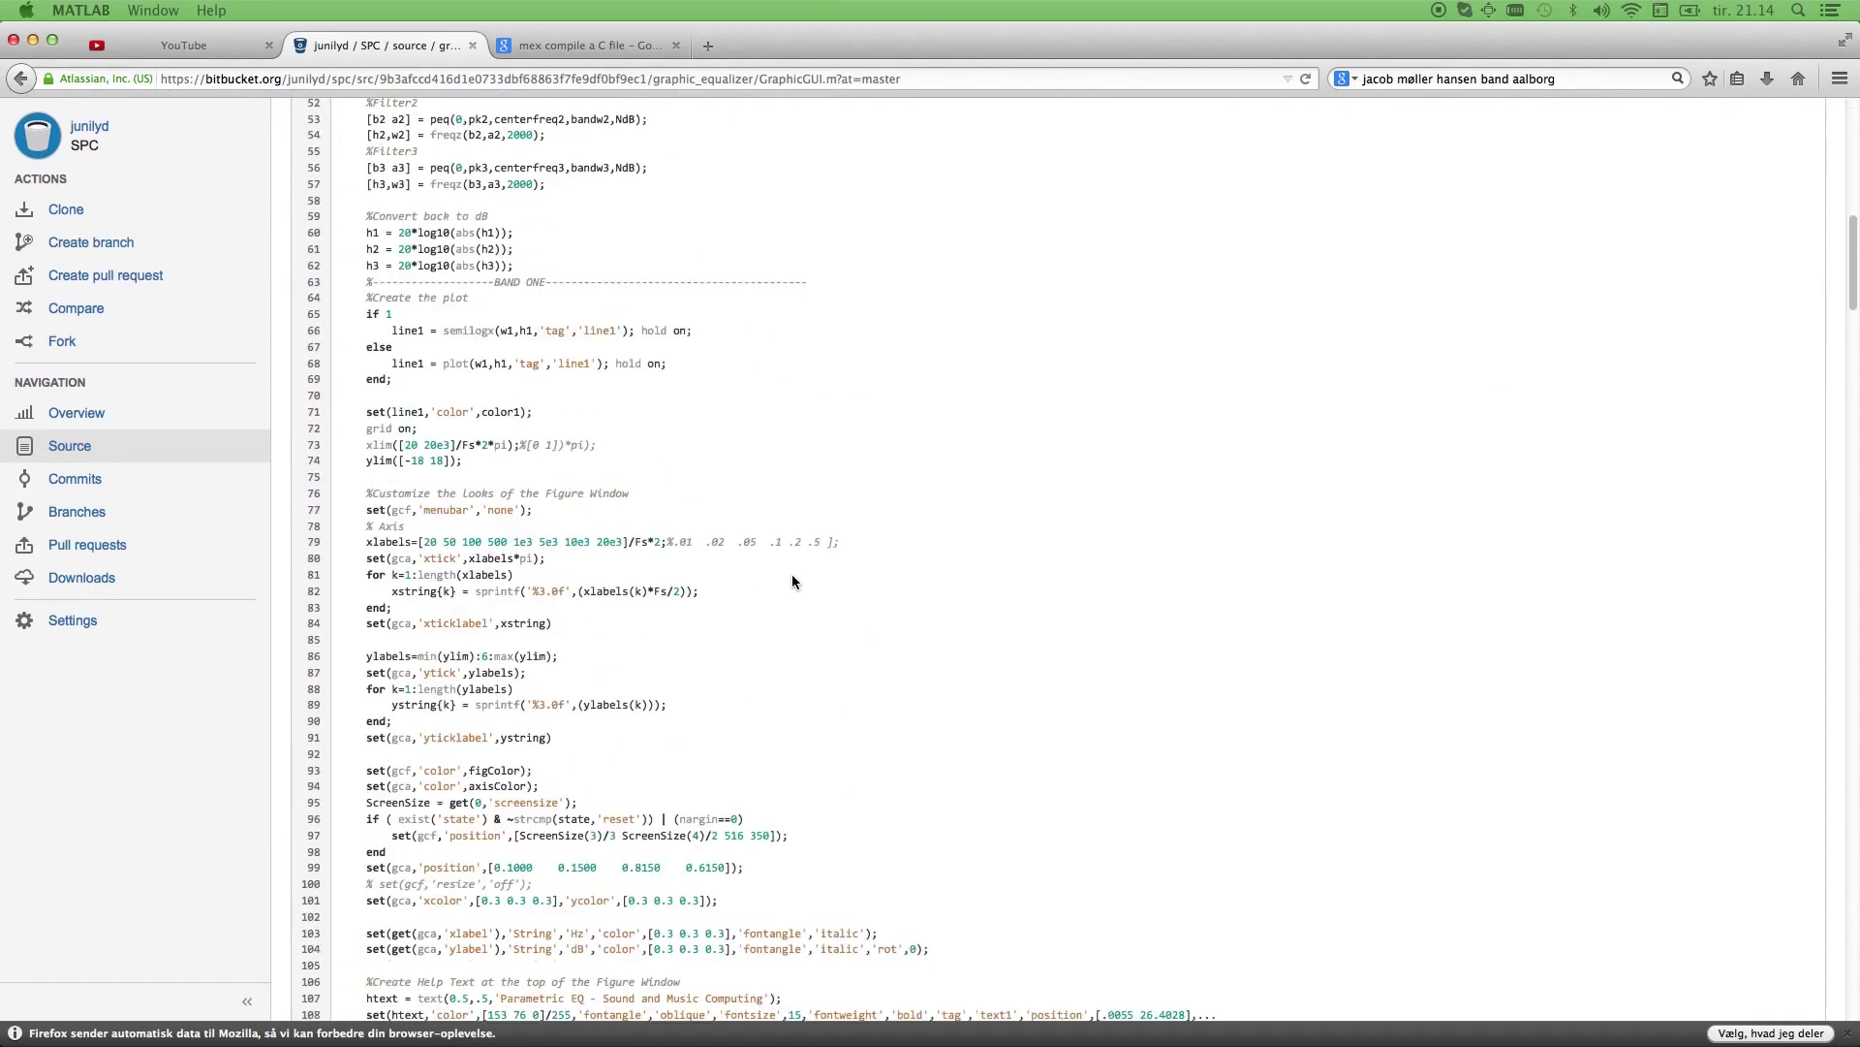
pyautogui.scroll(-20, 793, 578)
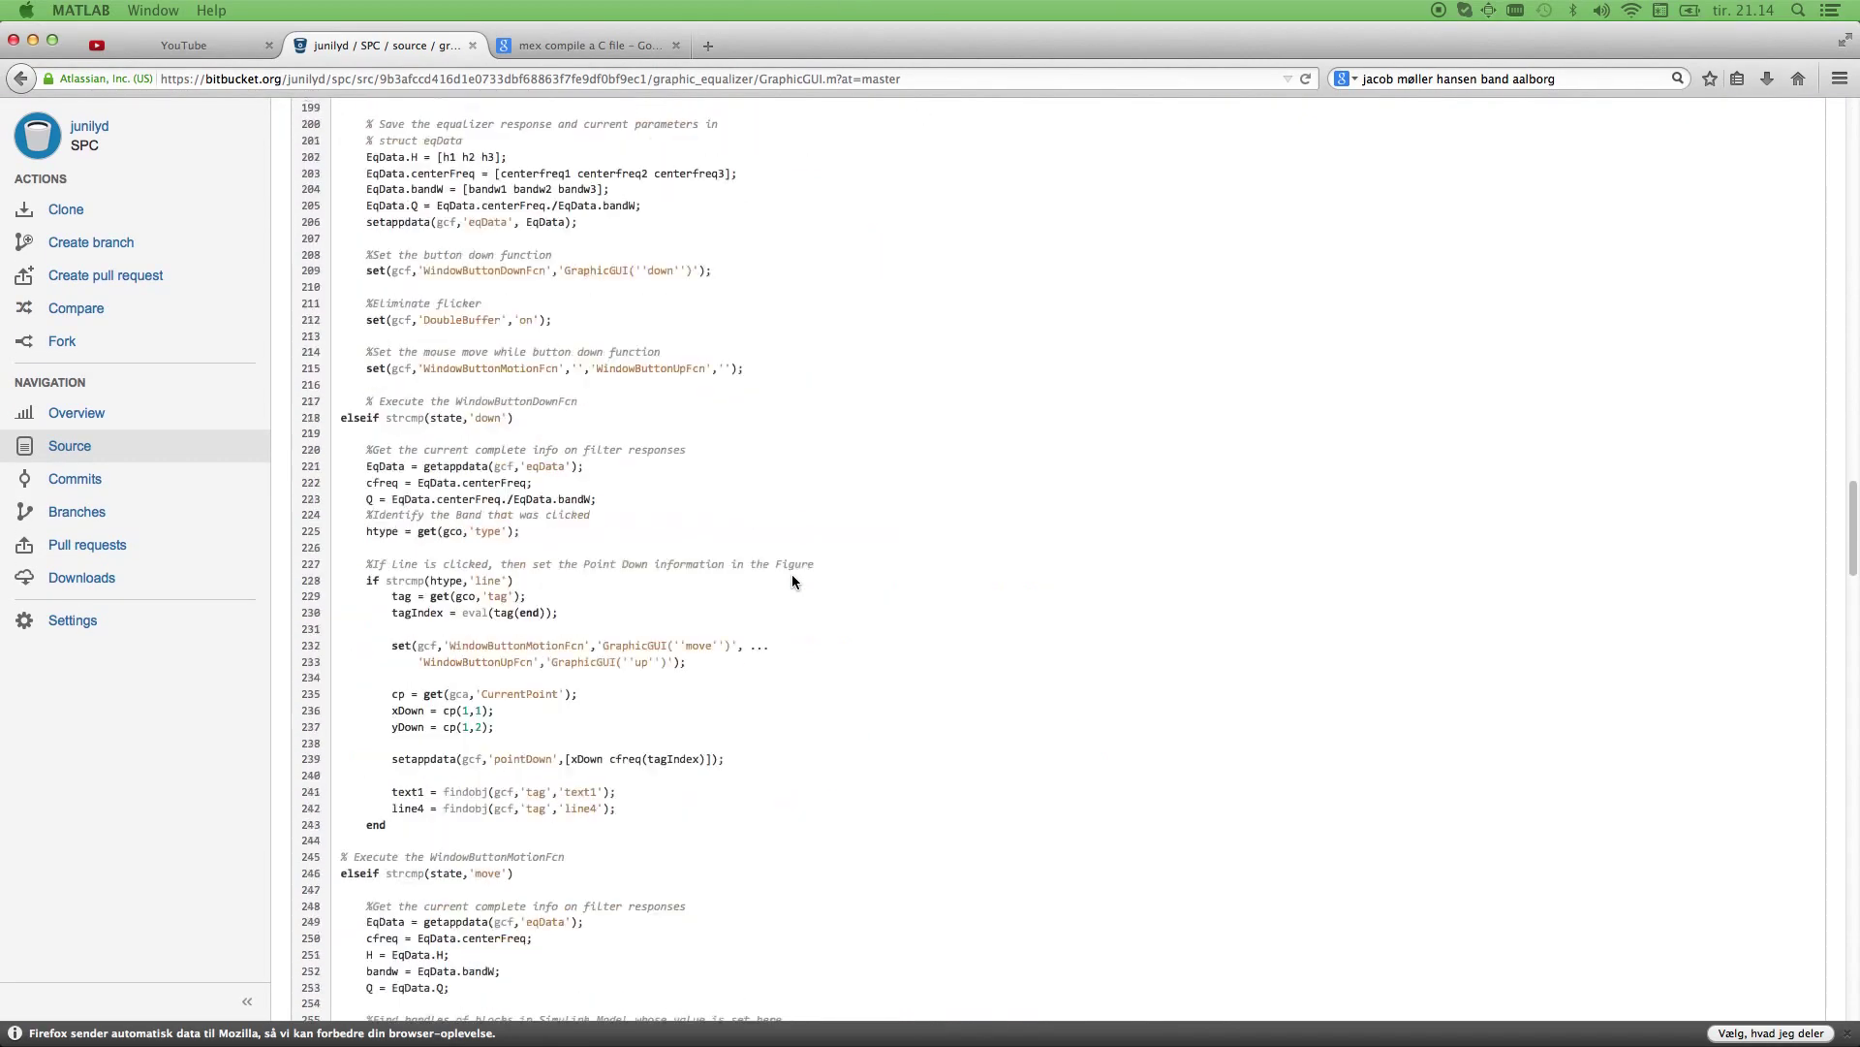
pyautogui.scroll(-20, 793, 579)
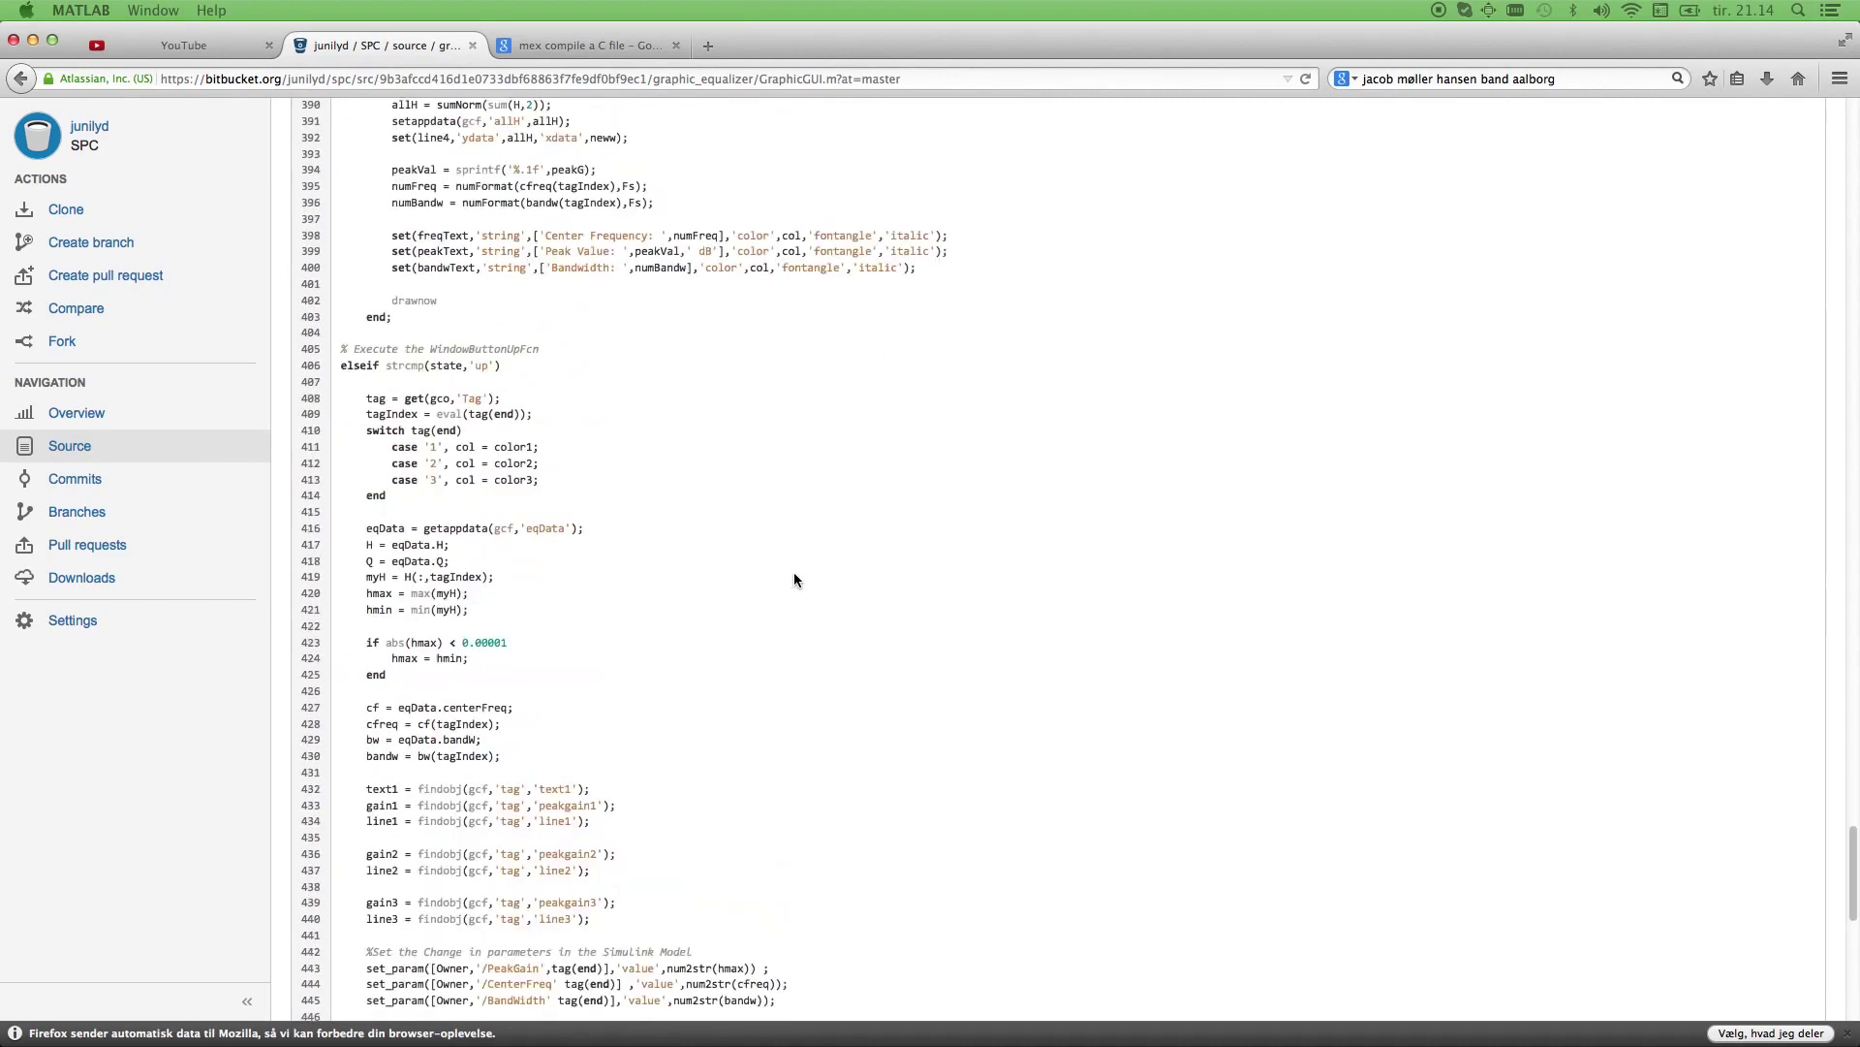
pyautogui.scroll(20, 793, 579)
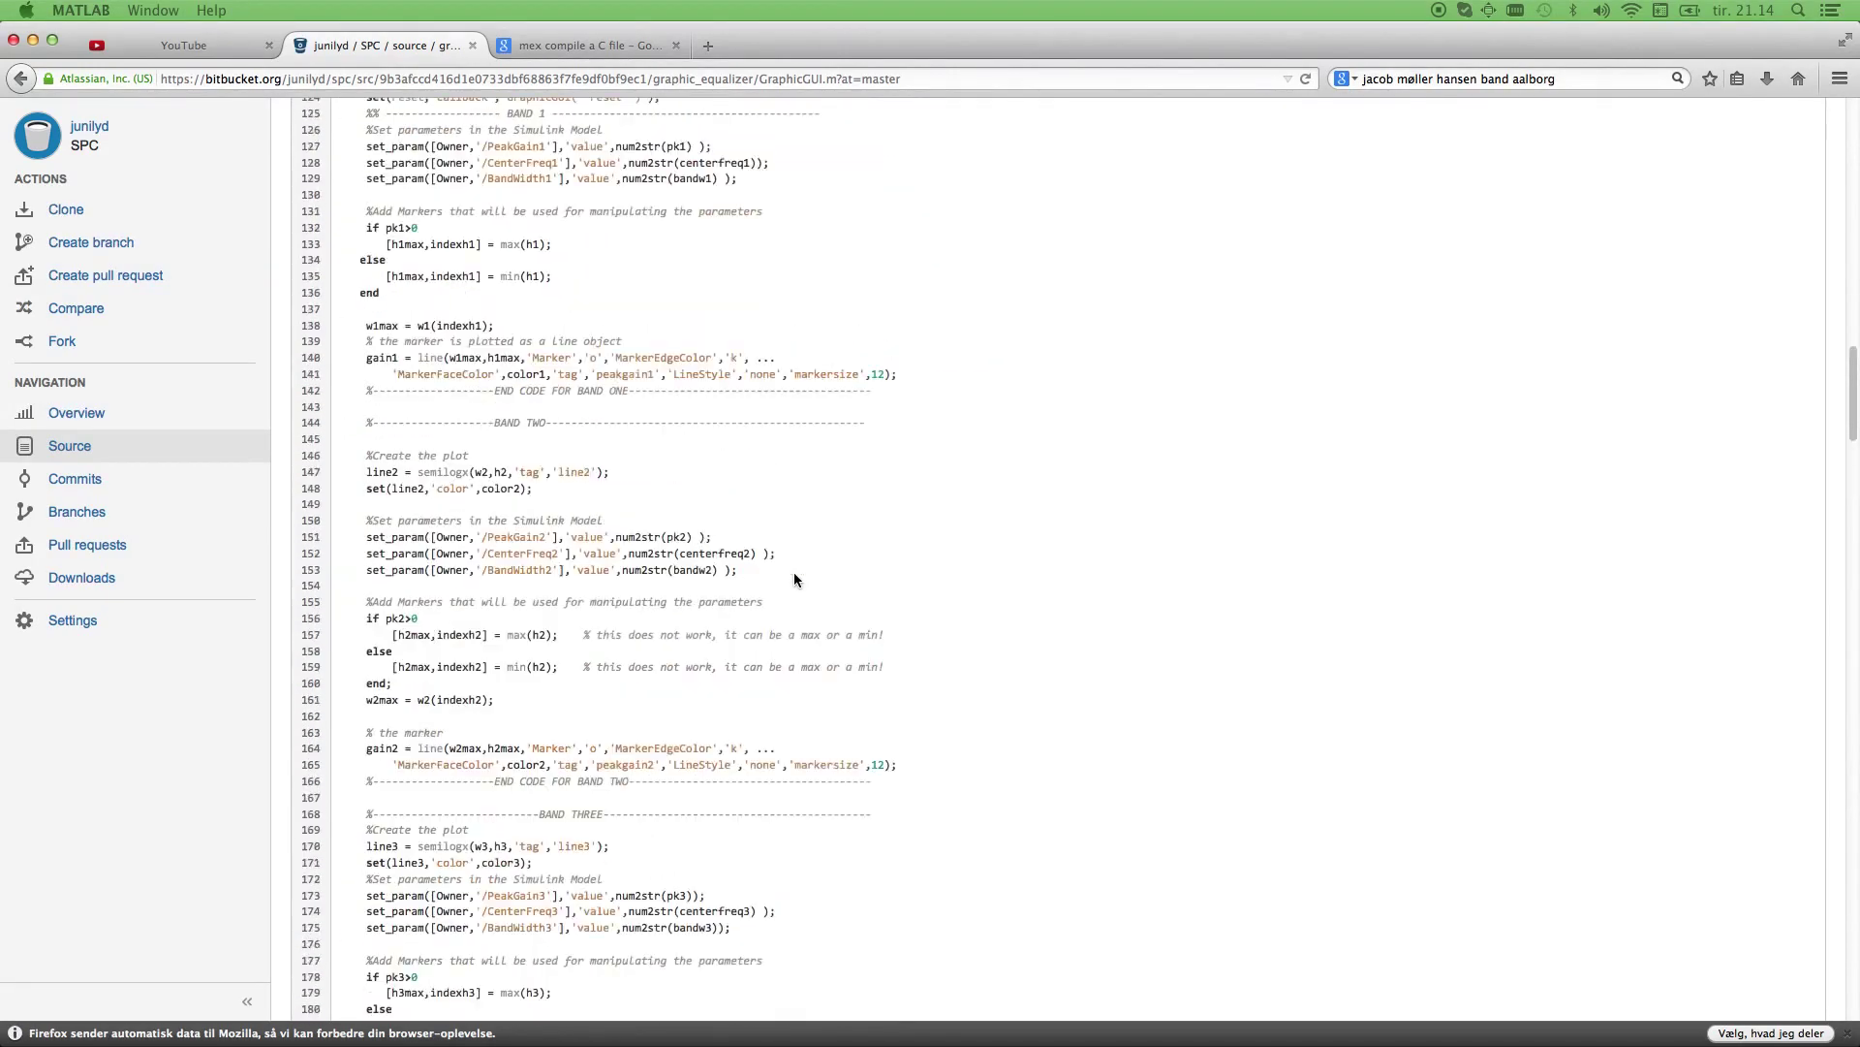
pyautogui.scroll(20, 793, 580)
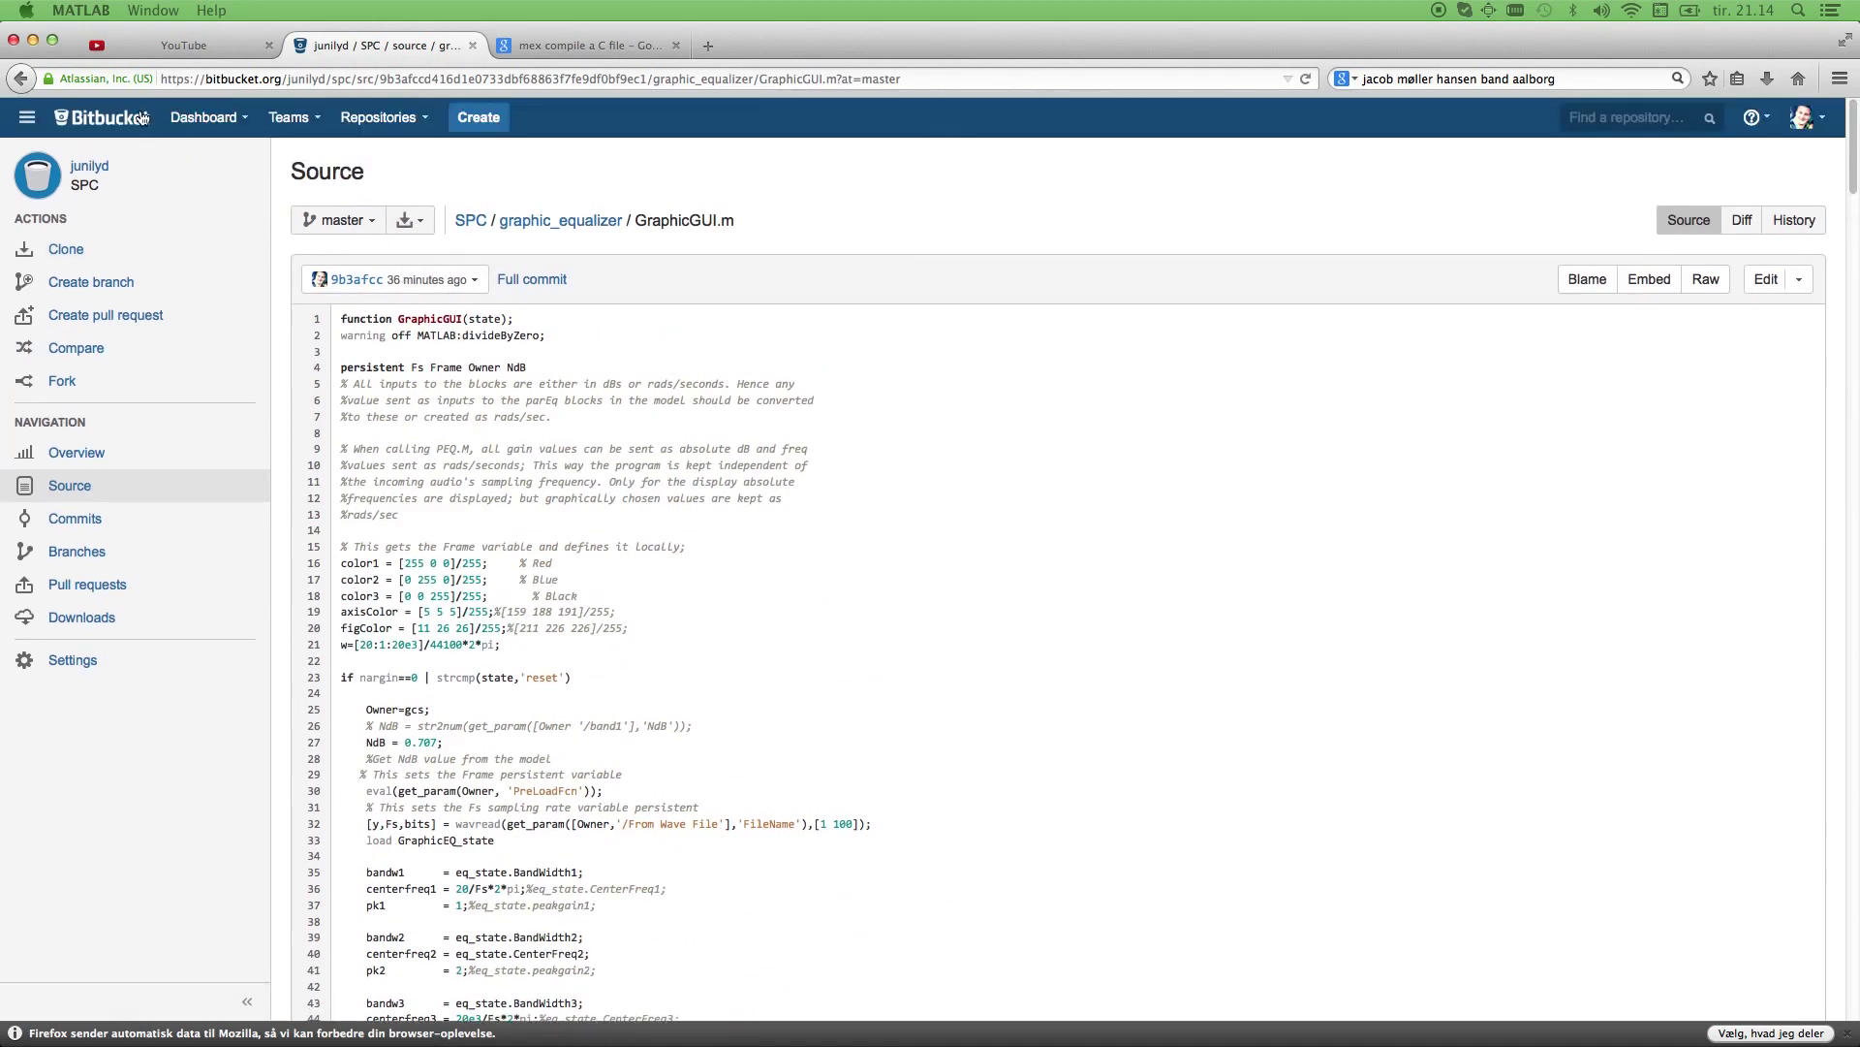
pyautogui.click(19, 79)
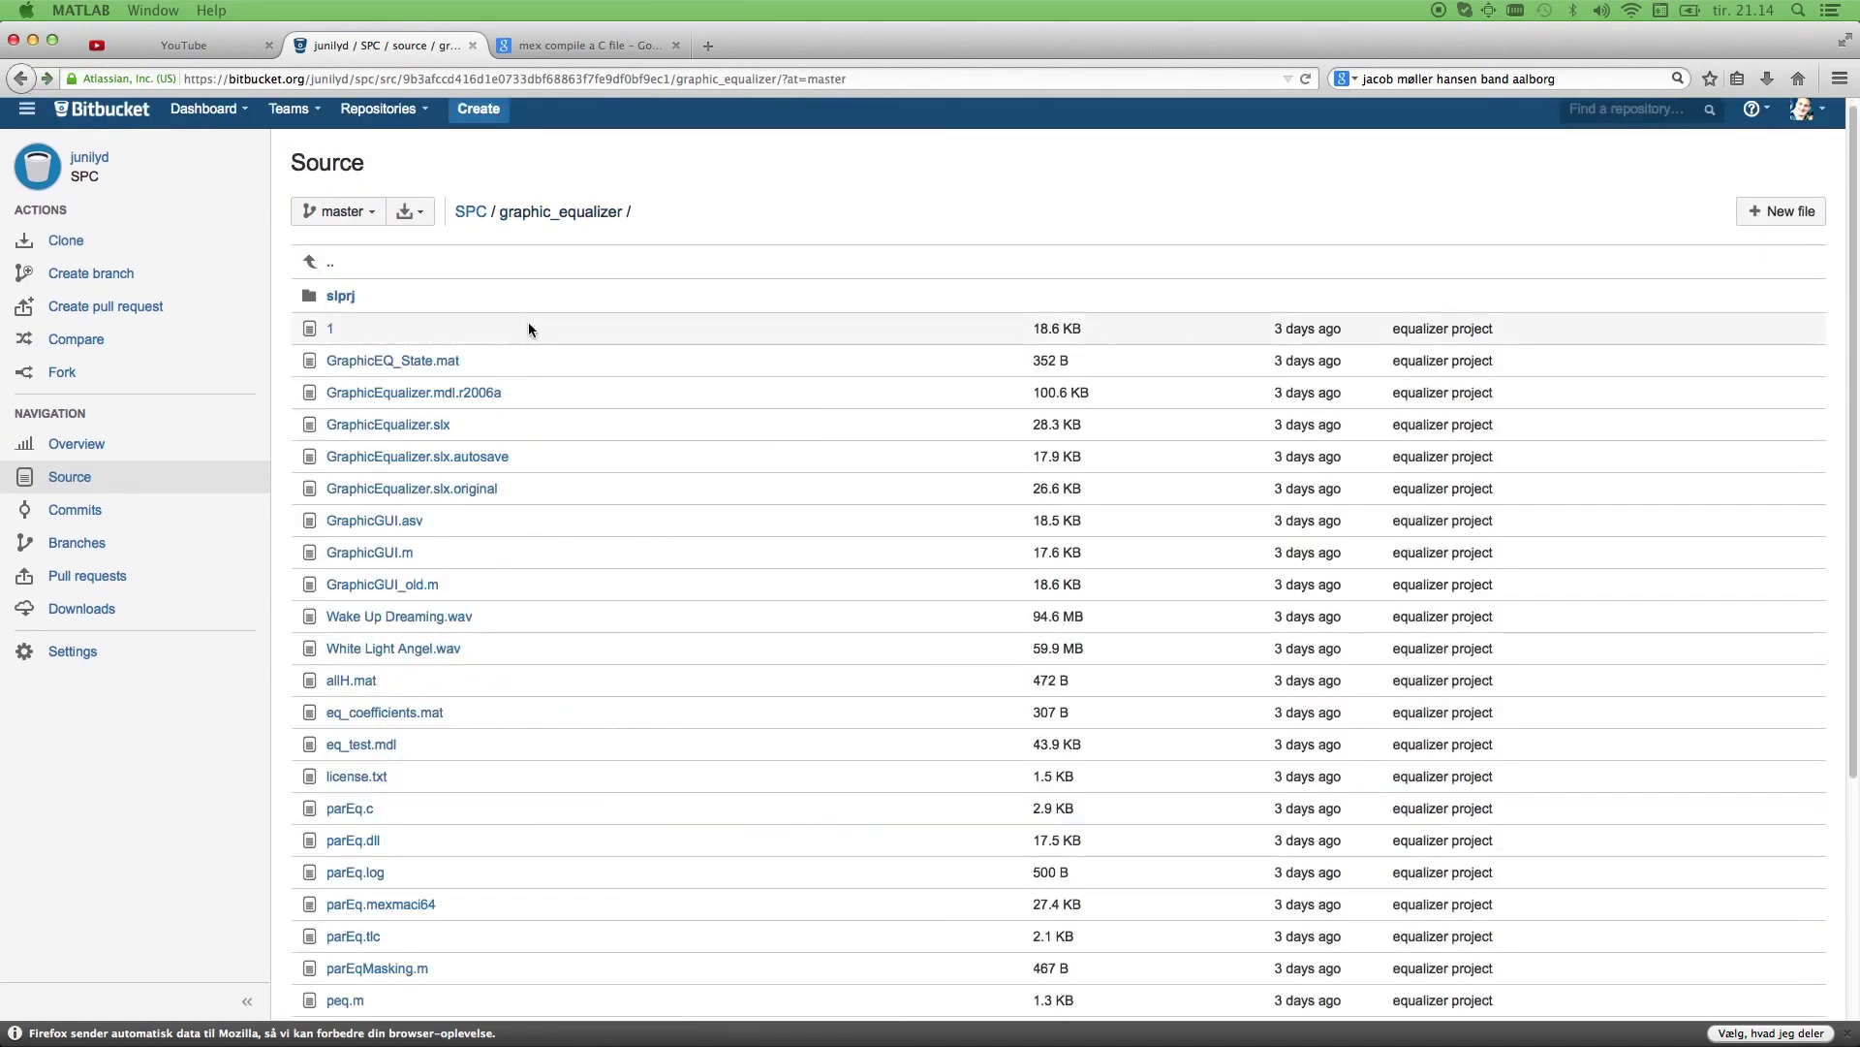
pyautogui.scroll(-5, 647, 503)
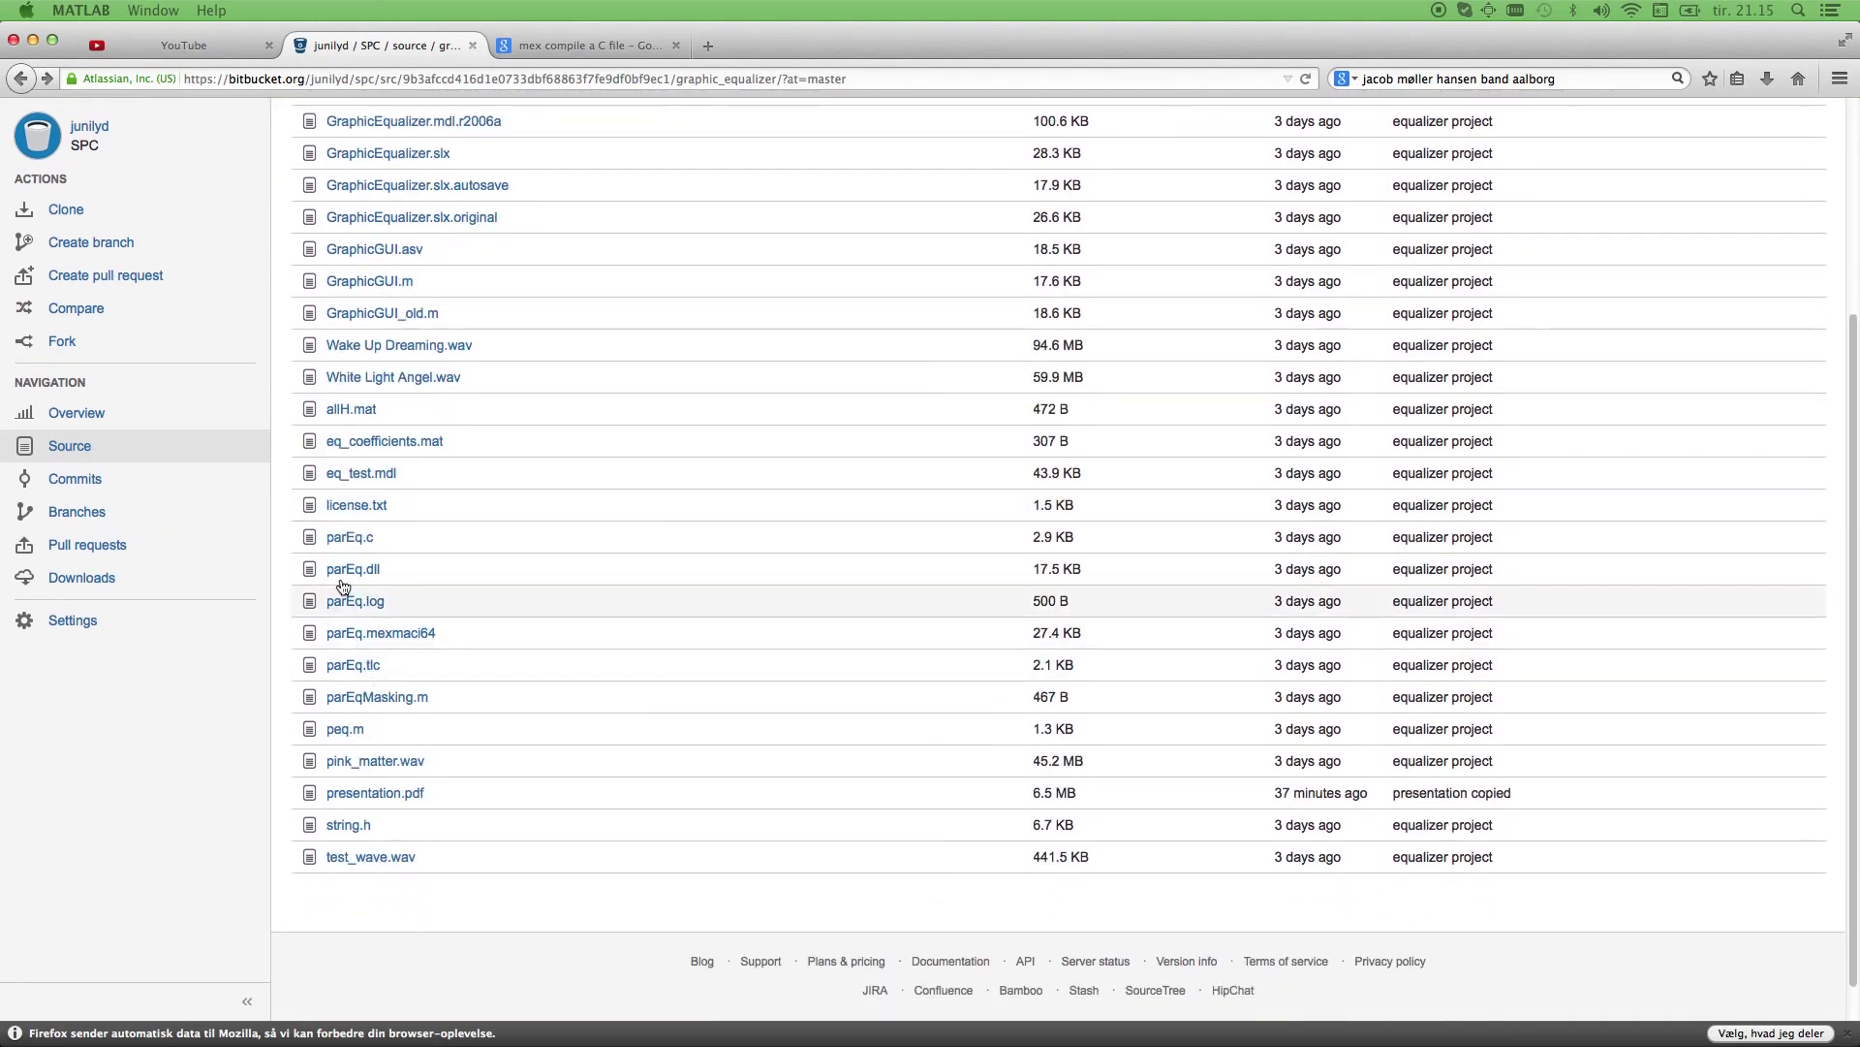
# Open parEq.c and highlight the denominator coefficient lines 77–78.
pyautogui.click(348, 538)
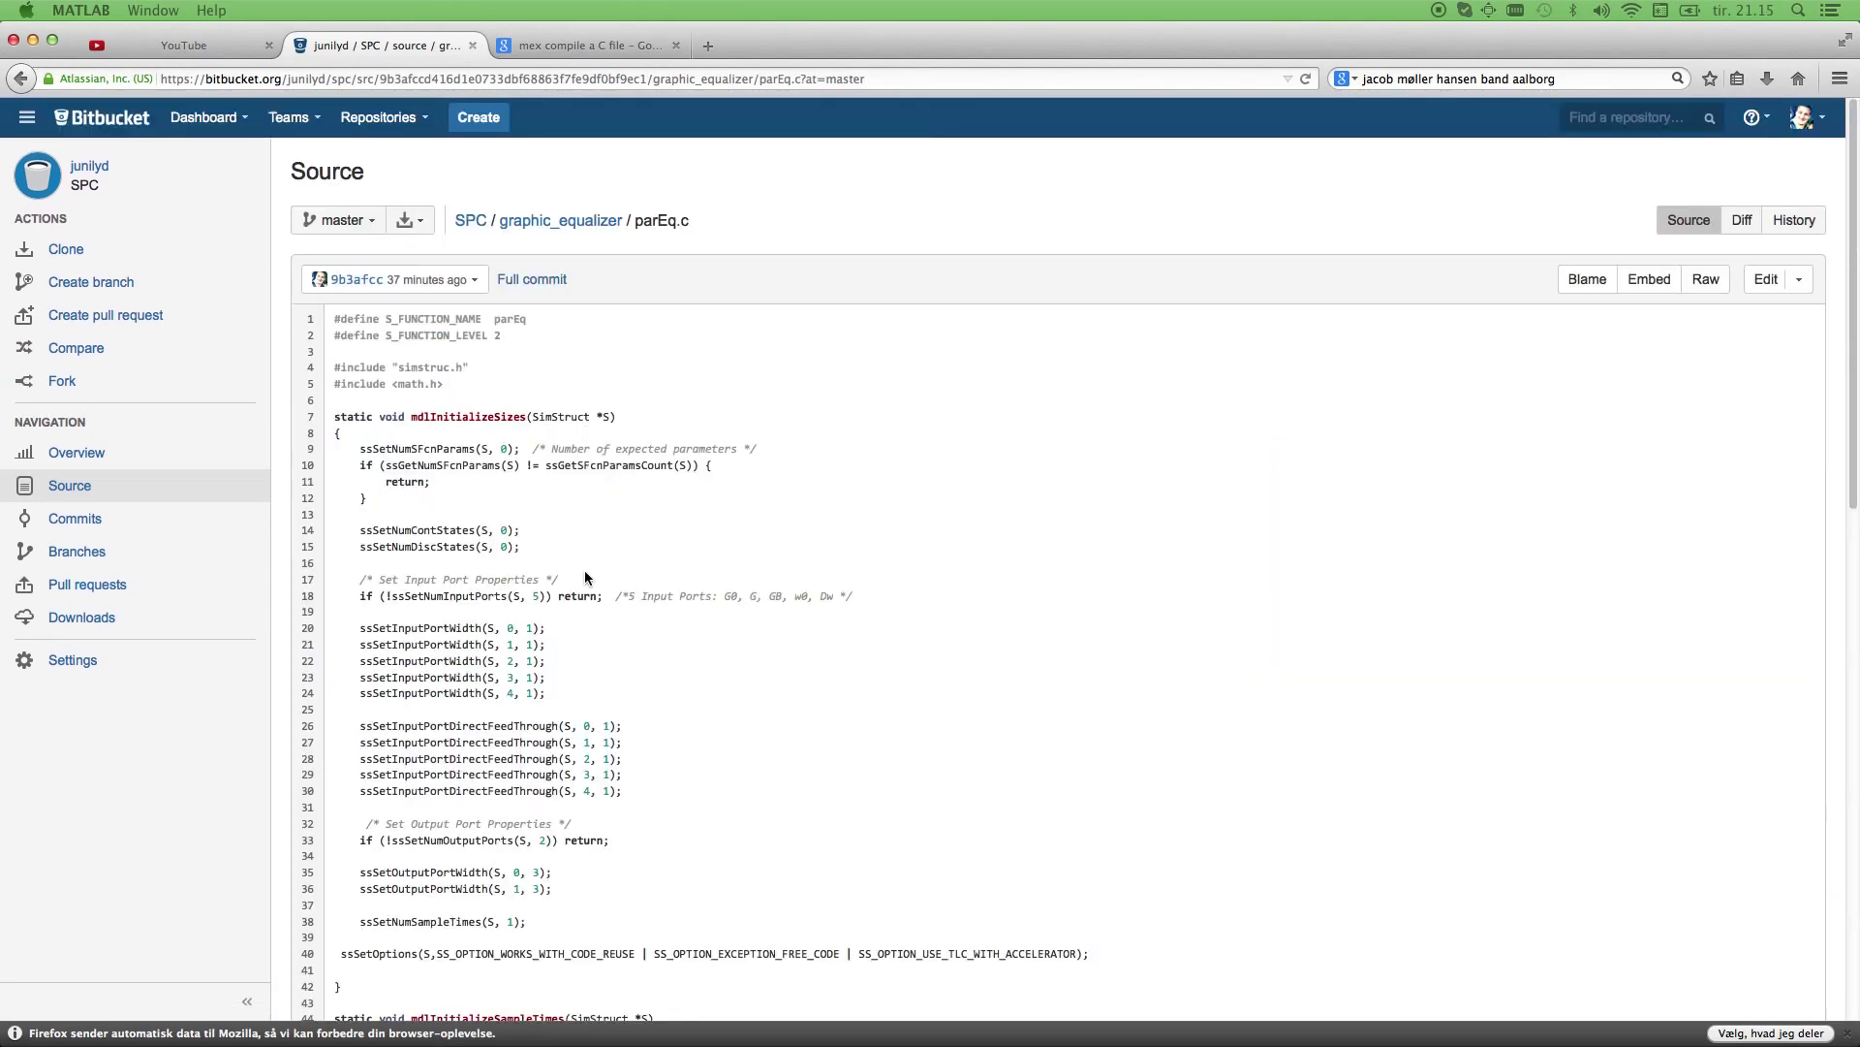
pyautogui.scroll(-10, 924, 651)
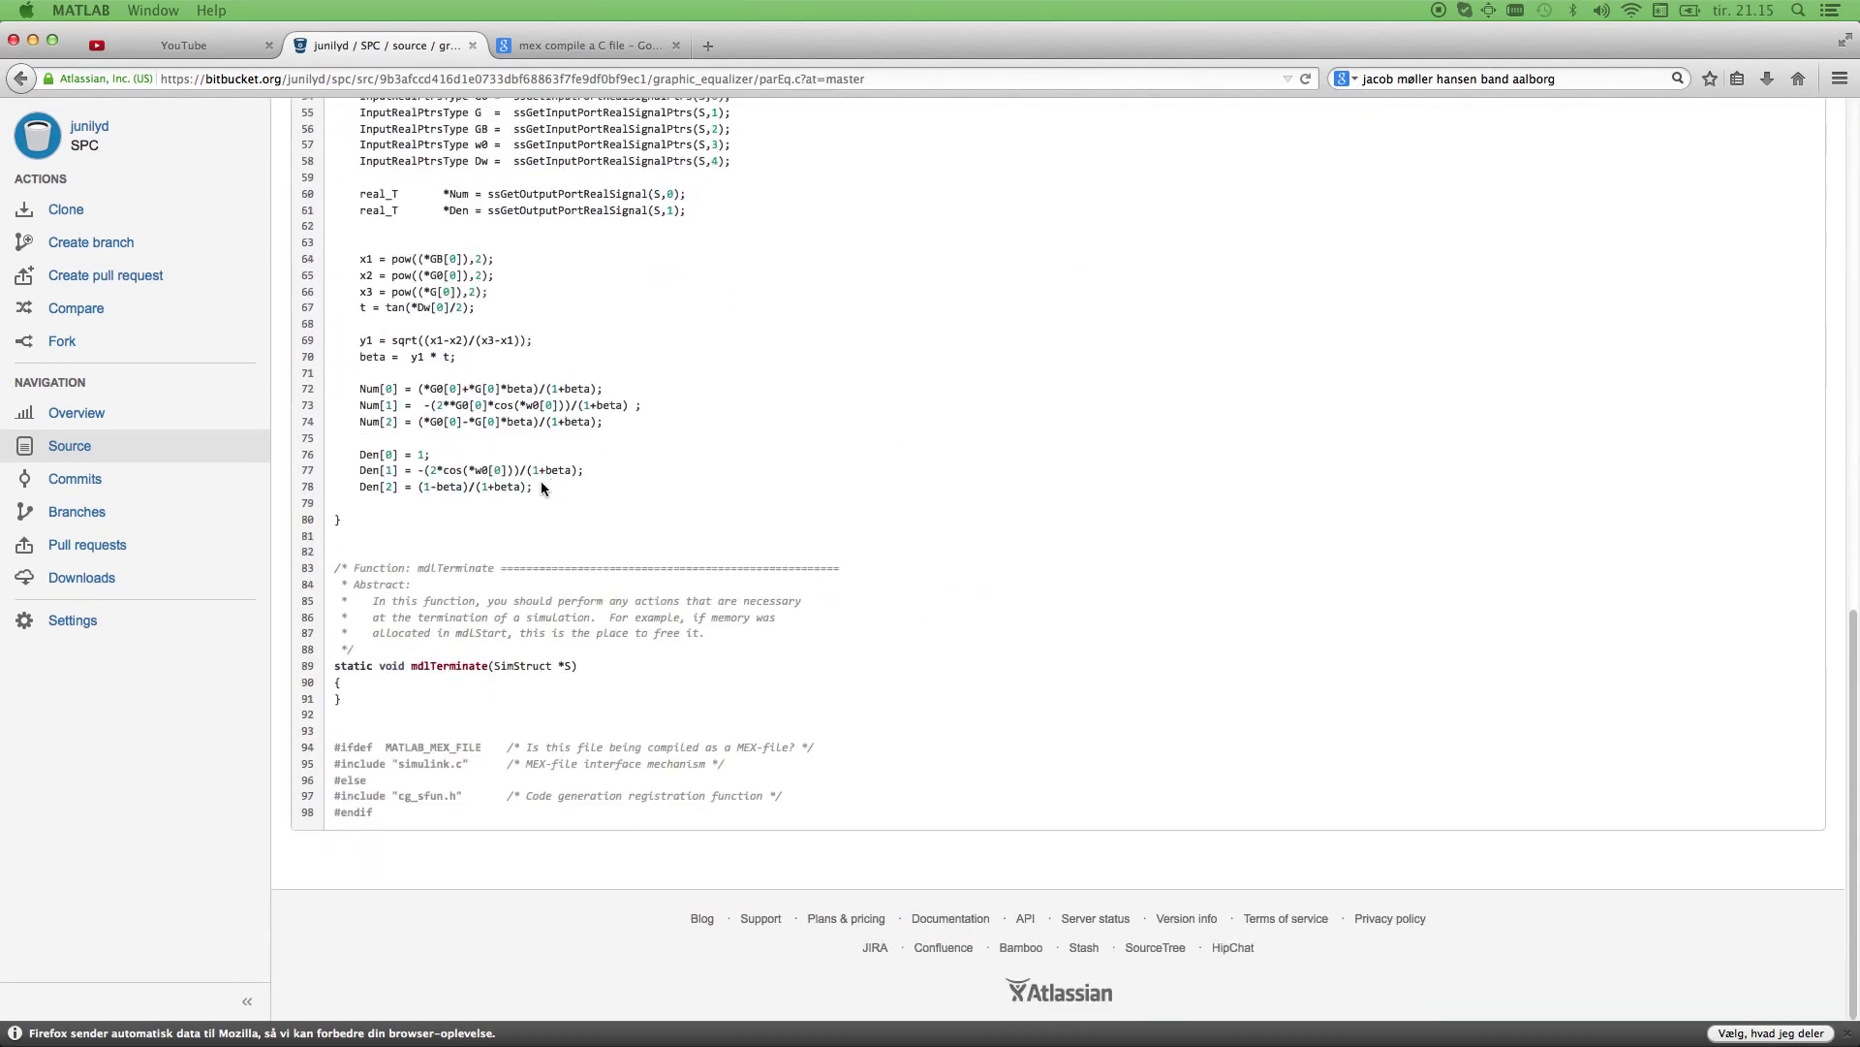
pyautogui.moveTo(540, 486); pyautogui.dragTo(336, 470)
pyautogui.click(431, 470)
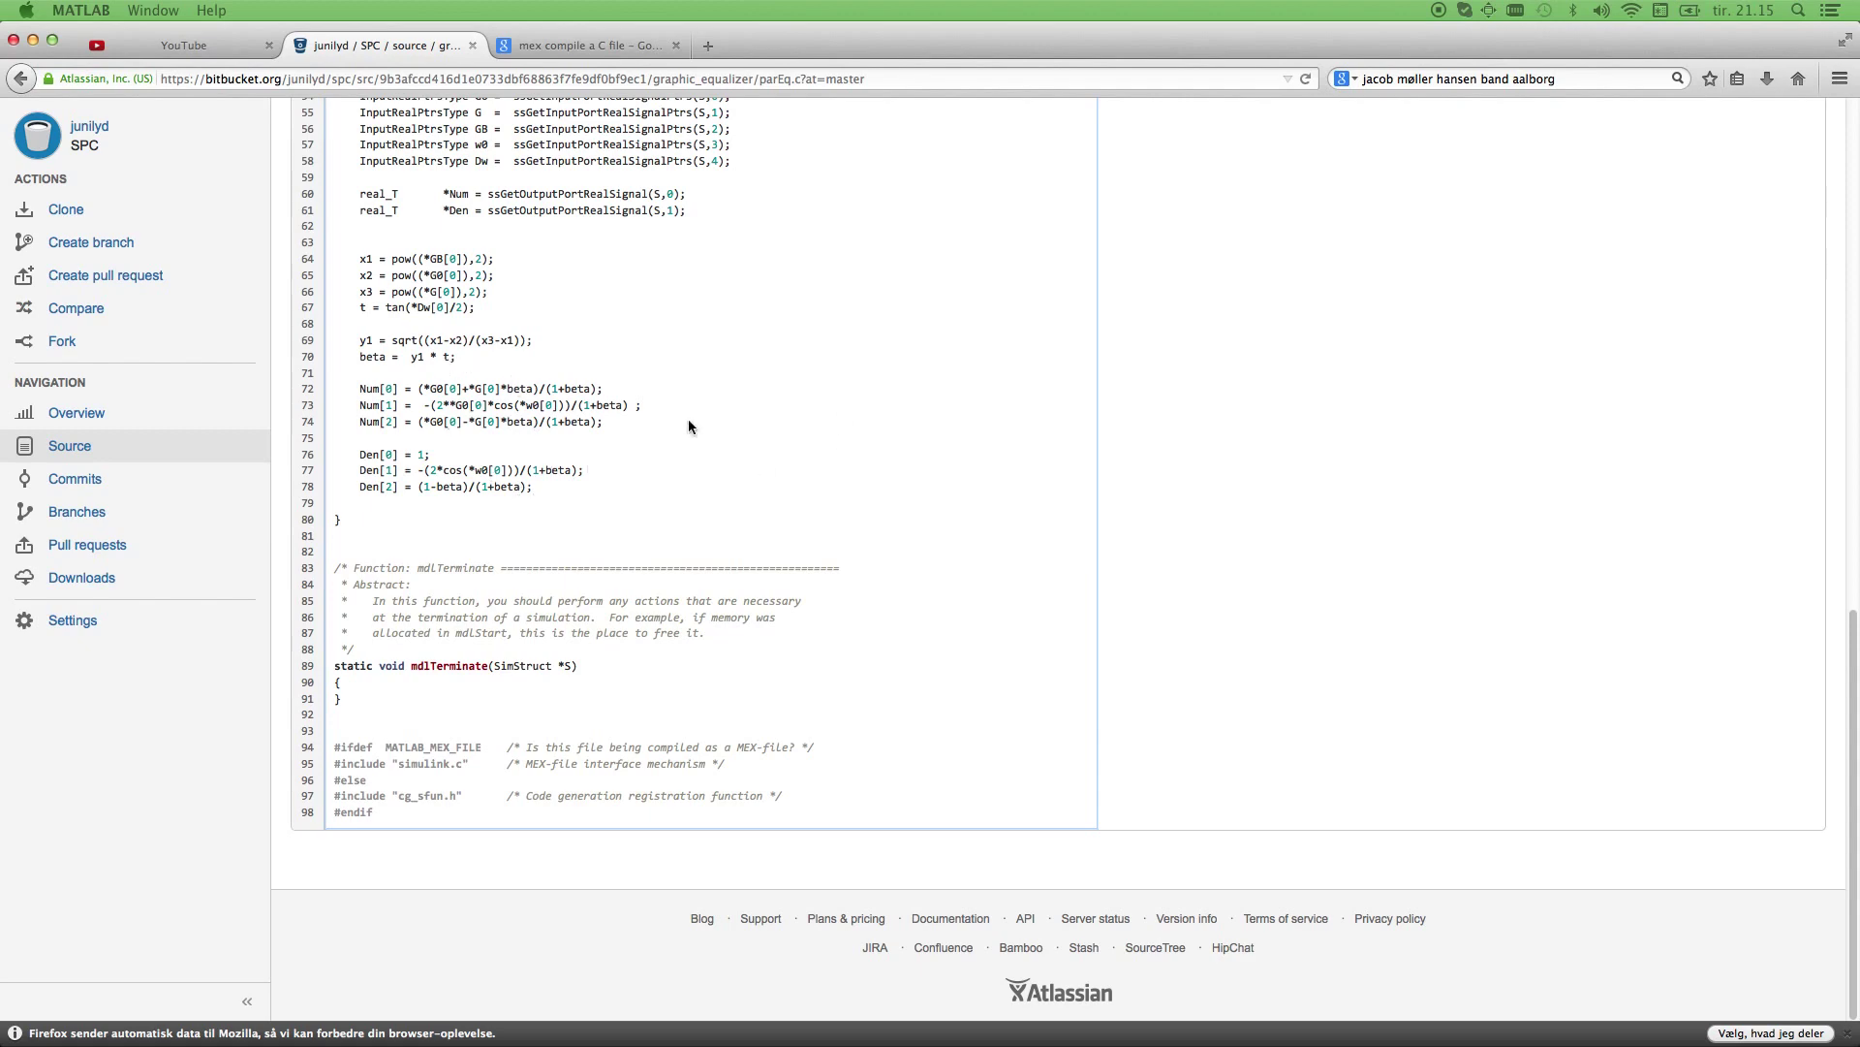
pyautogui.scroll(10, 736, 430)
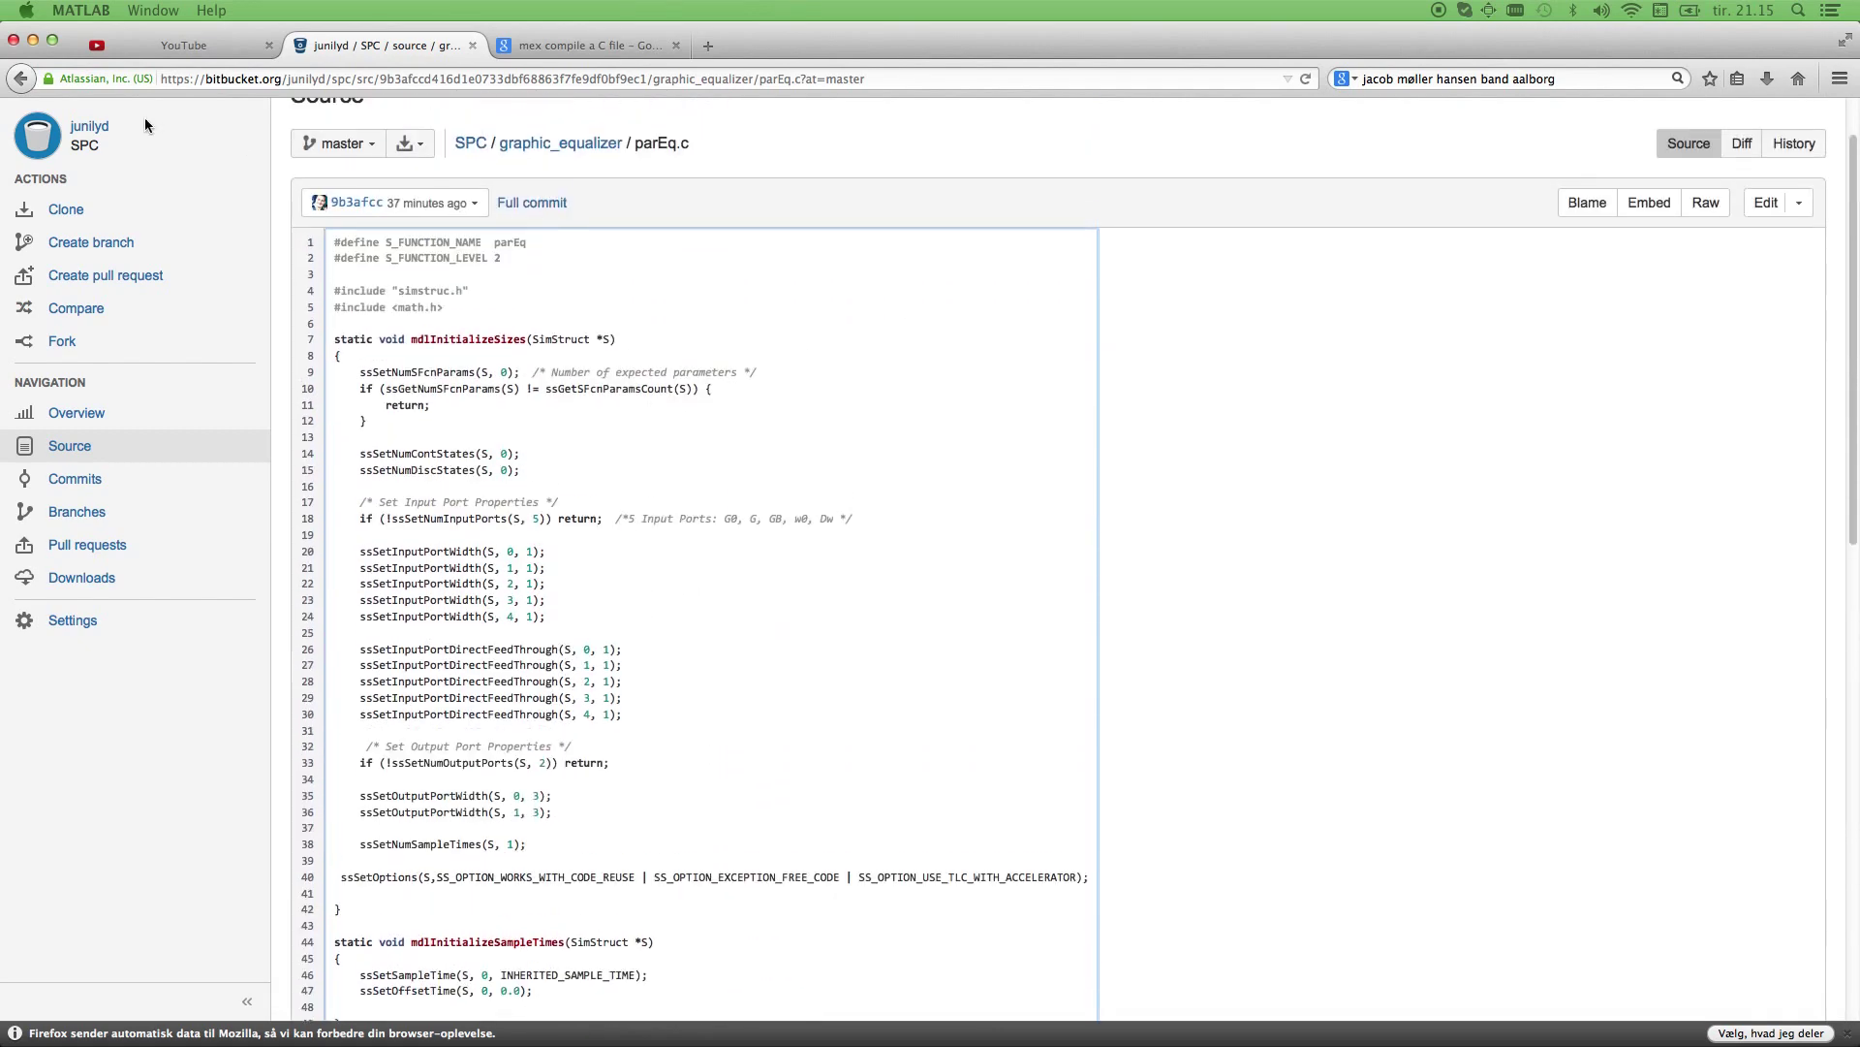
# Return to the folder listing, open presentation.pdf, and move Firefox to the other monitor.
pyautogui.click(20, 79)
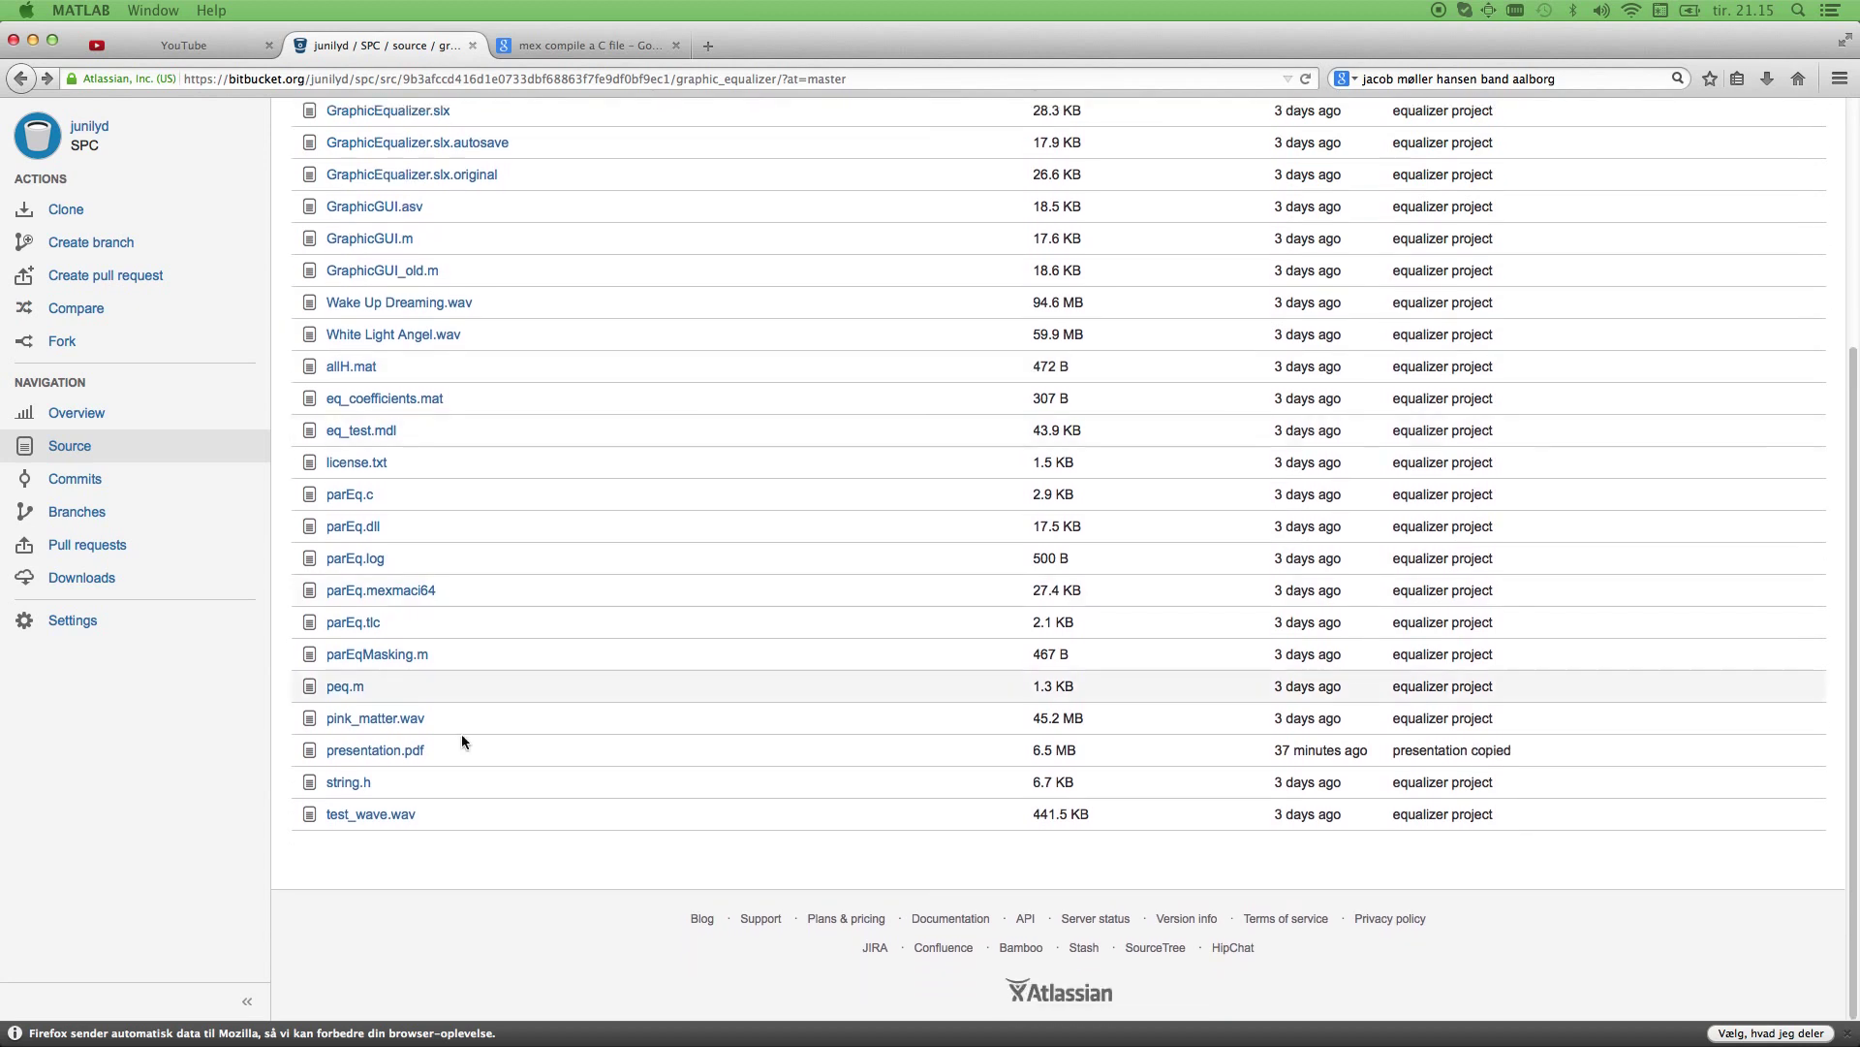
pyautogui.click(387, 761)
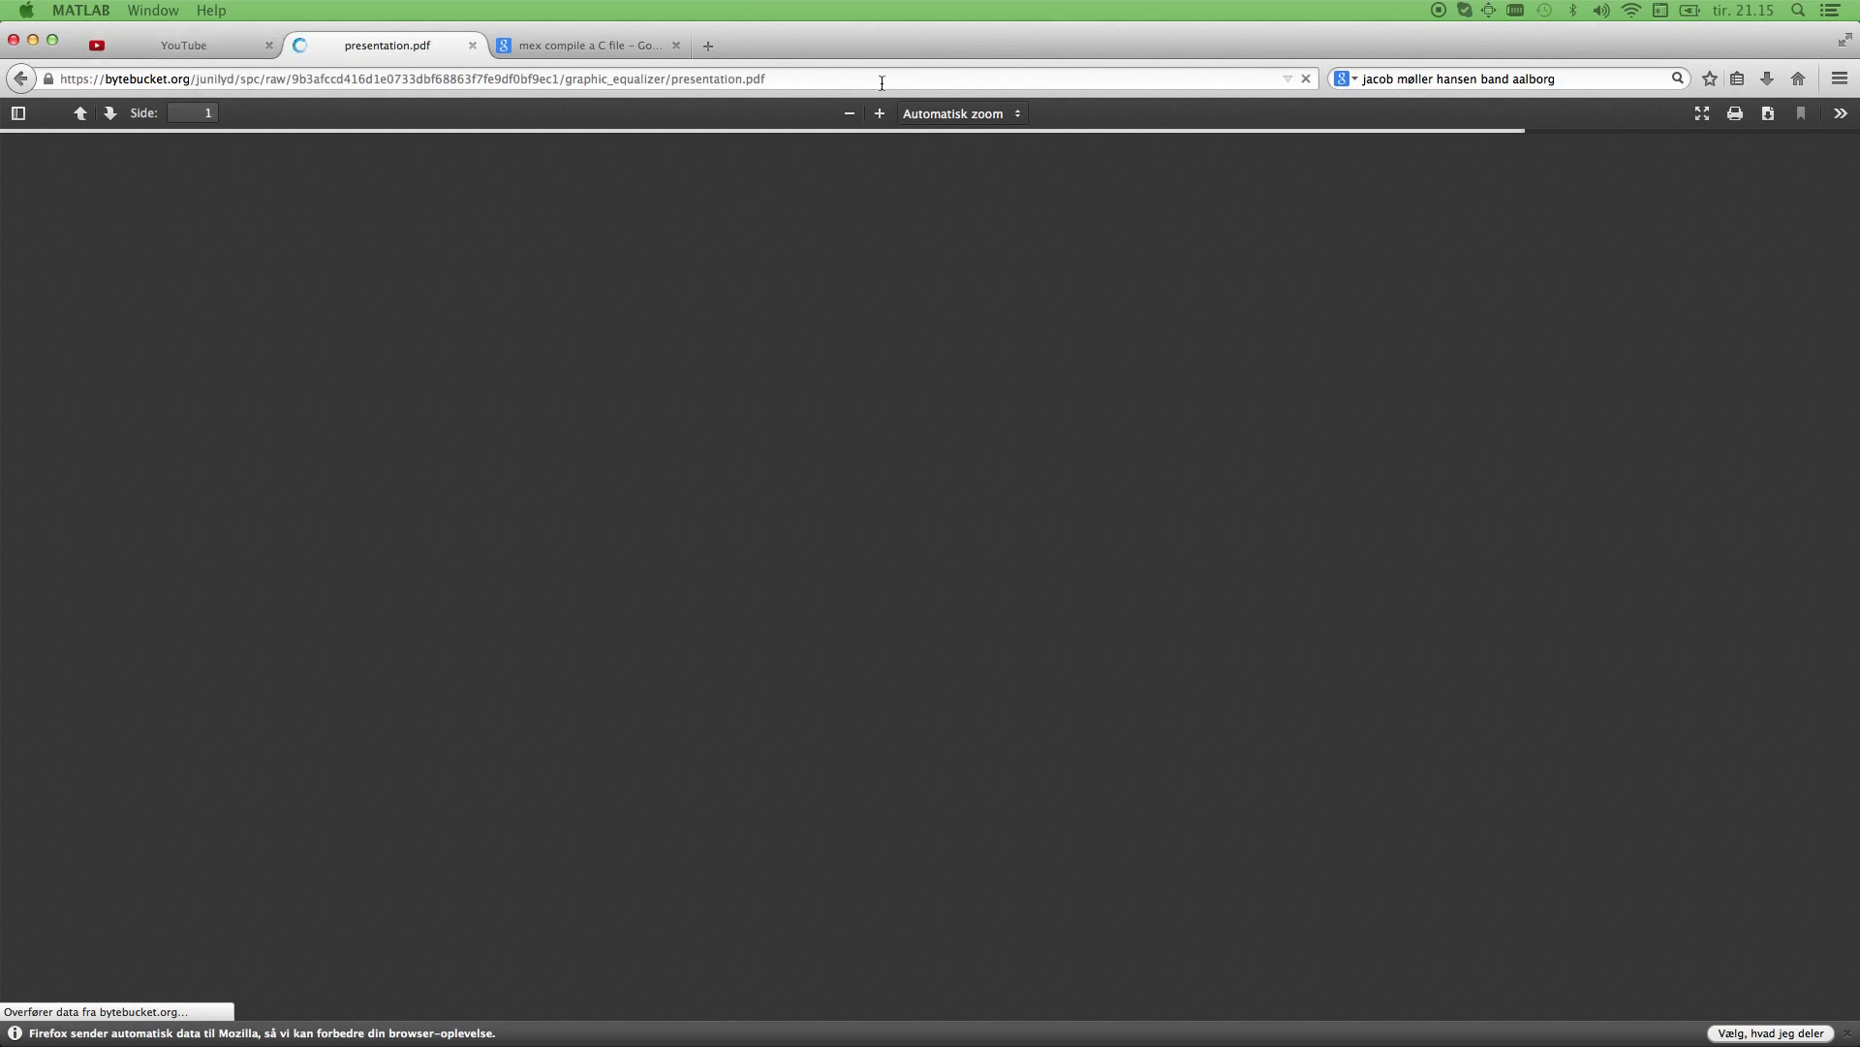
pyautogui.press('ctrl+alt+super+Right')
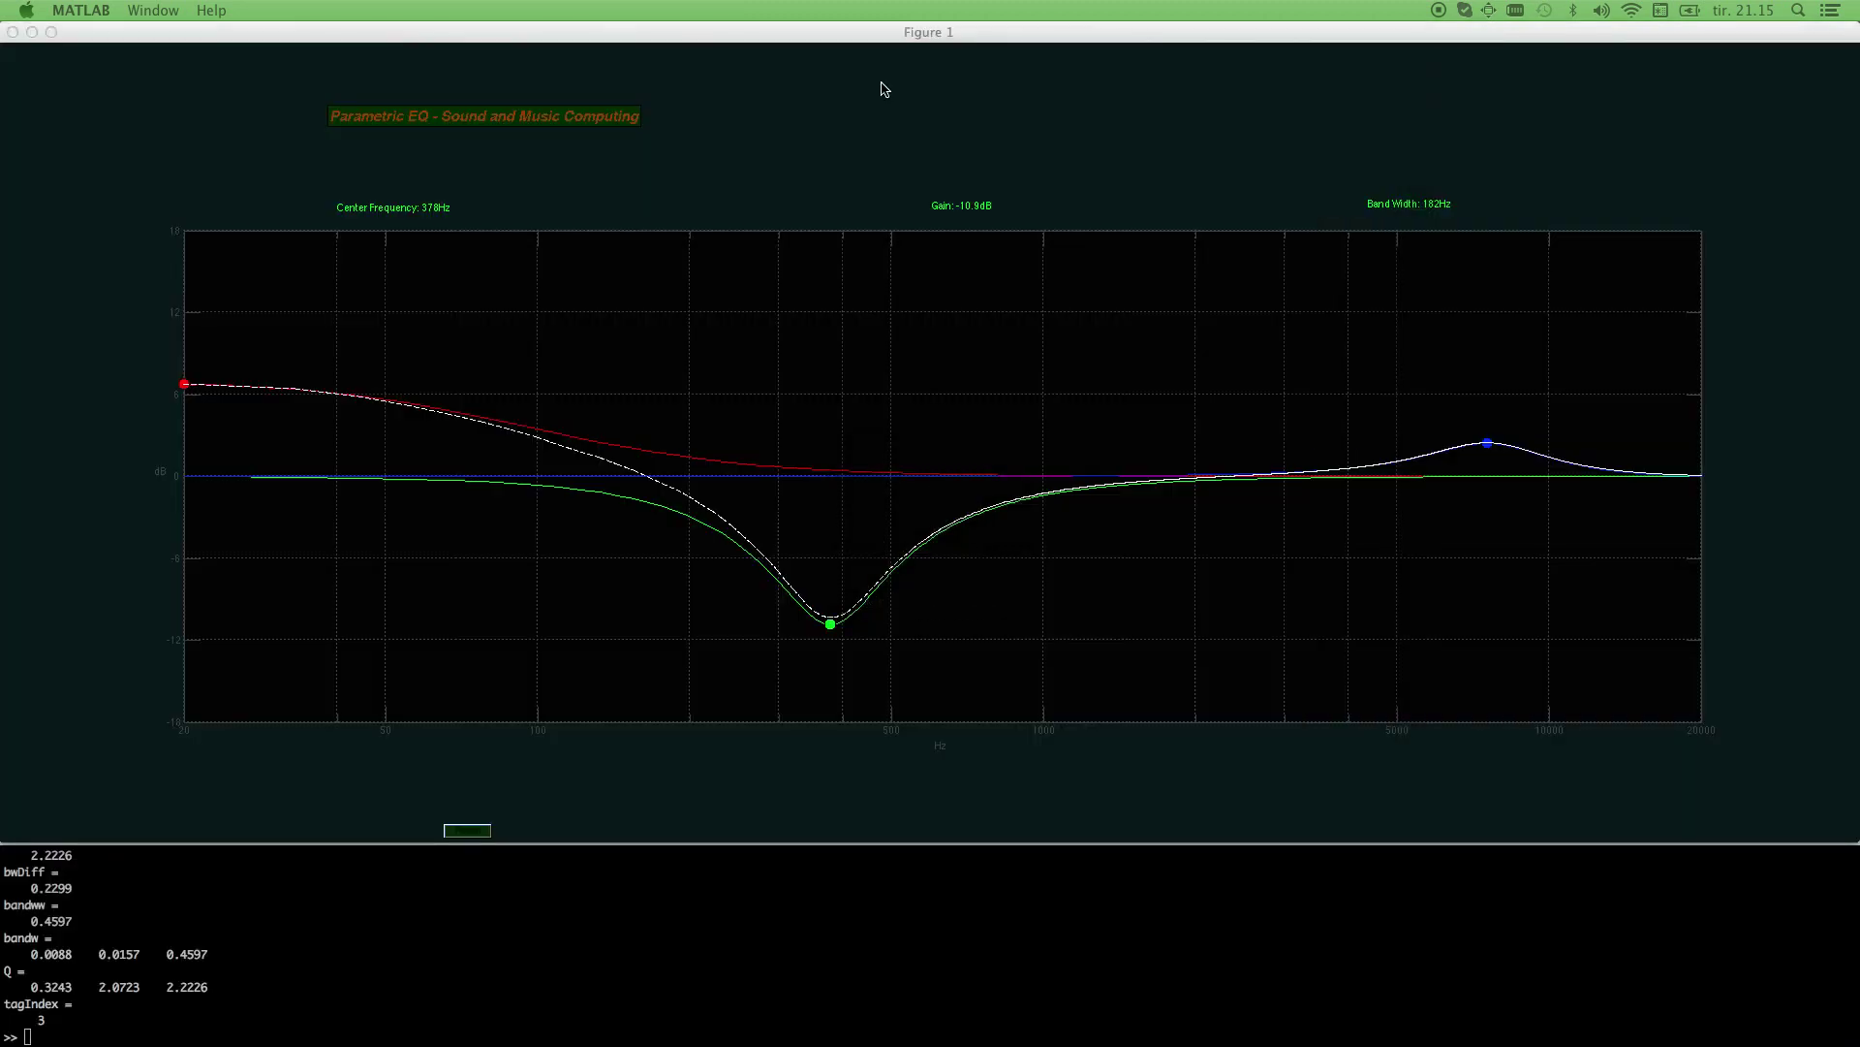
# Peak the green band at 14.3 dB, then make it a −4.7 dB dip near 2.8 kHz, and boost the blue band near 20 kHz.
pyautogui.click(831, 626)
pyautogui.moveTo(831, 624); pyautogui.dragTo(814, 288)
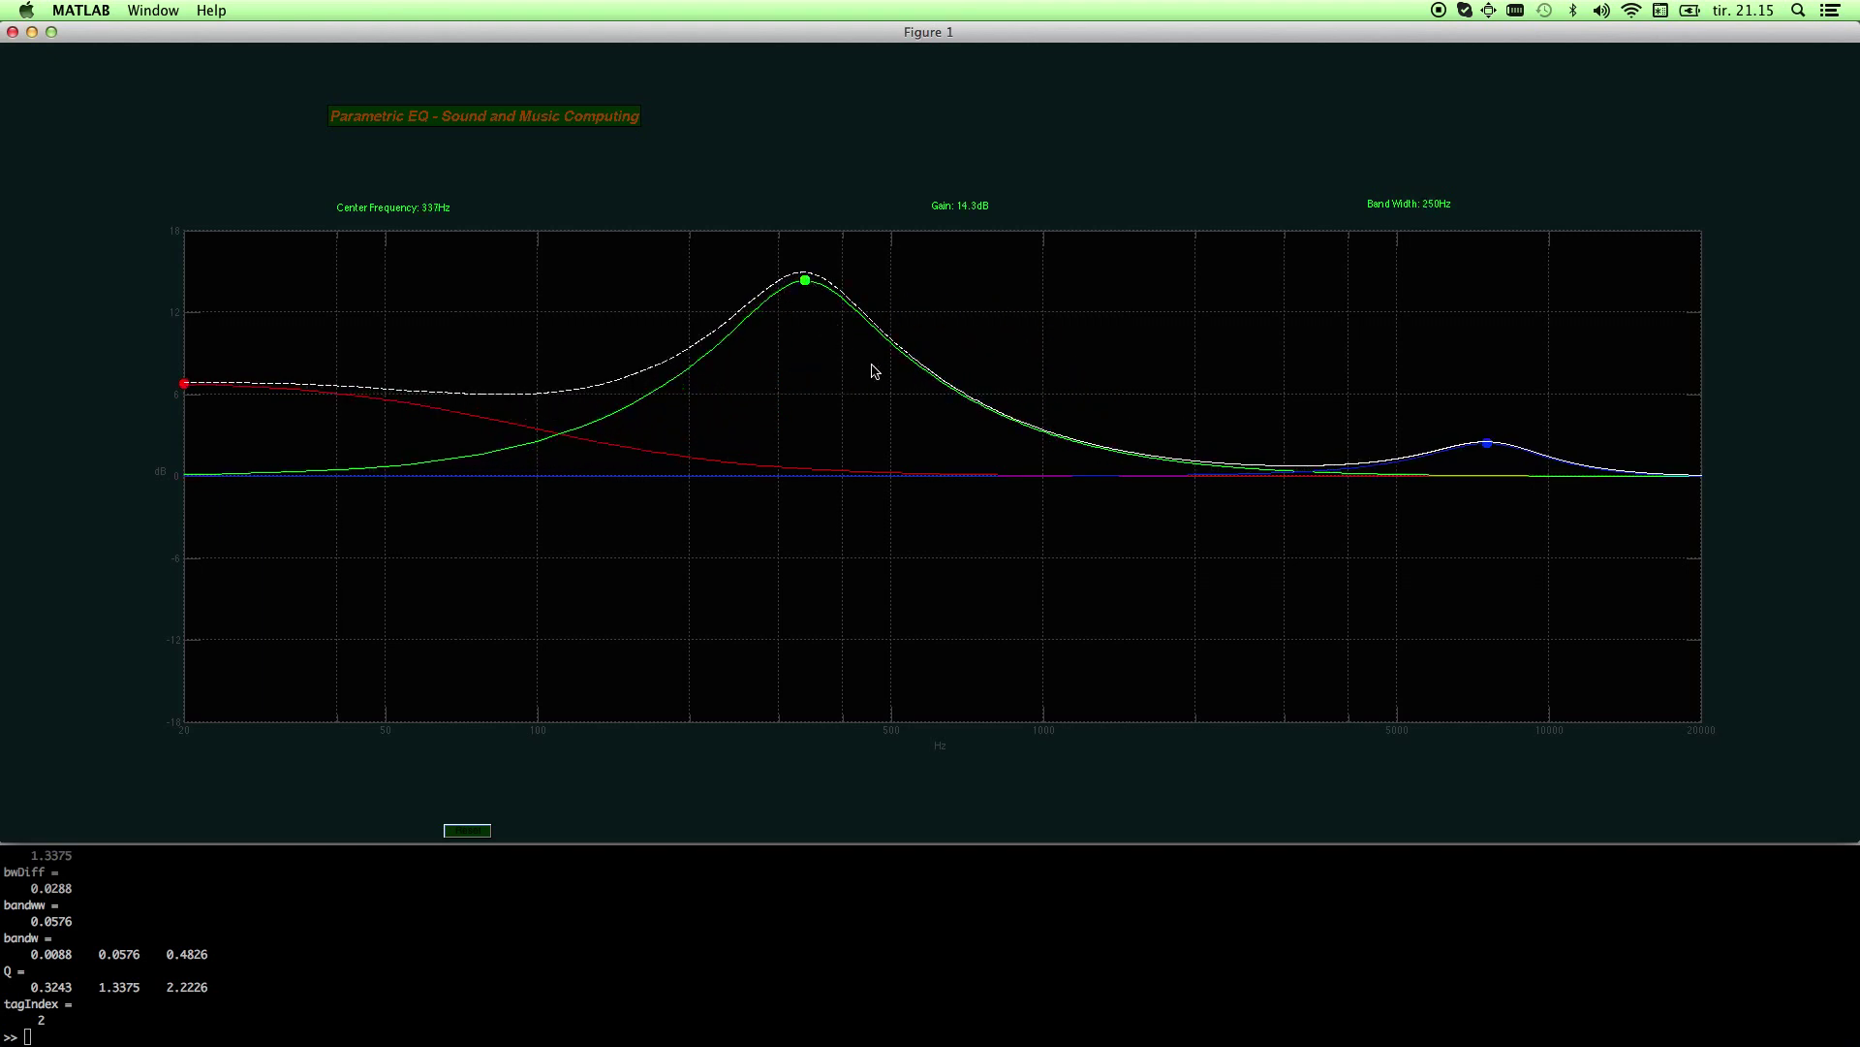
pyautogui.moveTo(887, 303); pyautogui.dragTo(1274, 545)
pyautogui.moveTo(1488, 443); pyautogui.dragTo(1696, 335)
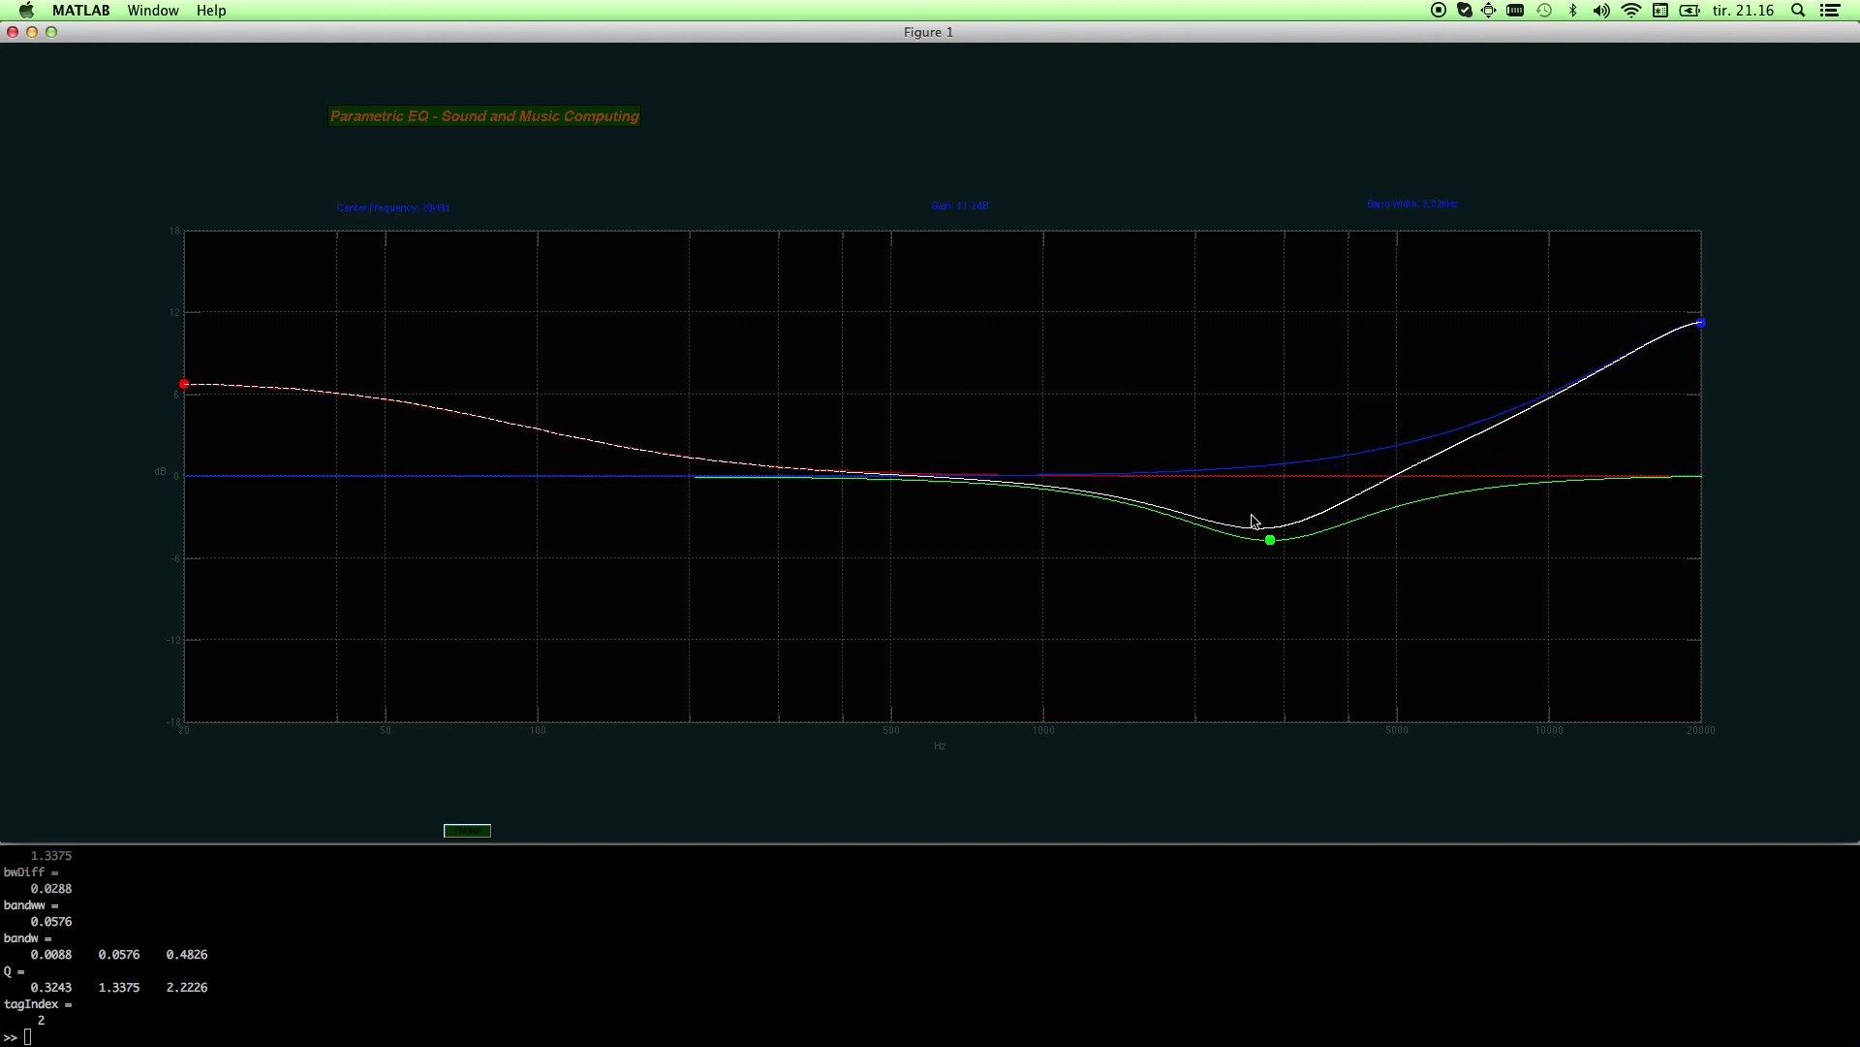